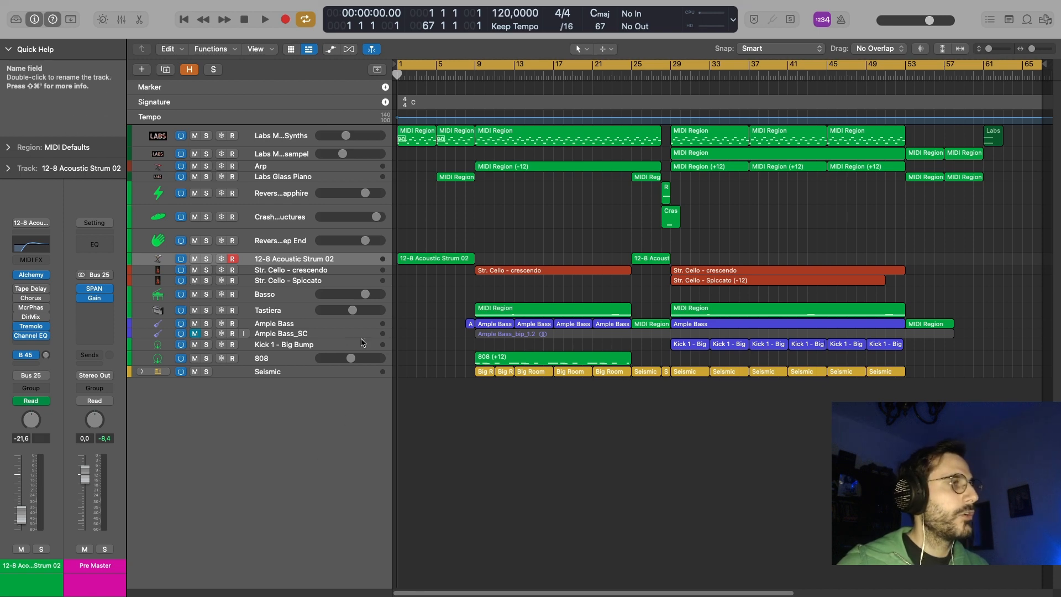
- Select the Seismic drum track and enlarge its track height so its waveforms can be seen
{"action": "left_click", "coordinate": [379, 377]}
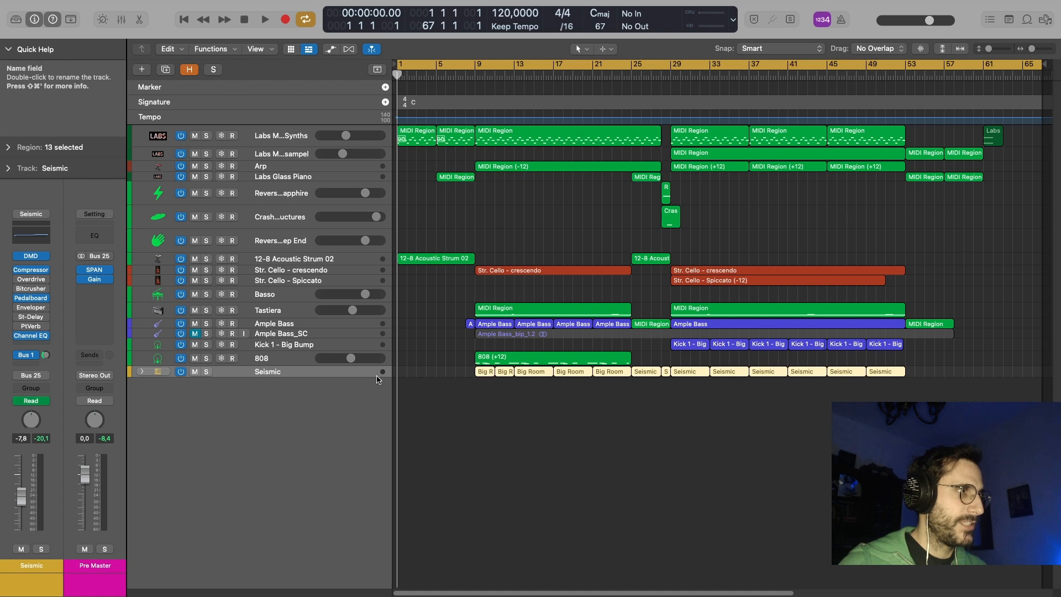
{"action": "left_click_drag", "start_coordinate": [380, 376], "coordinate": [382, 414]}
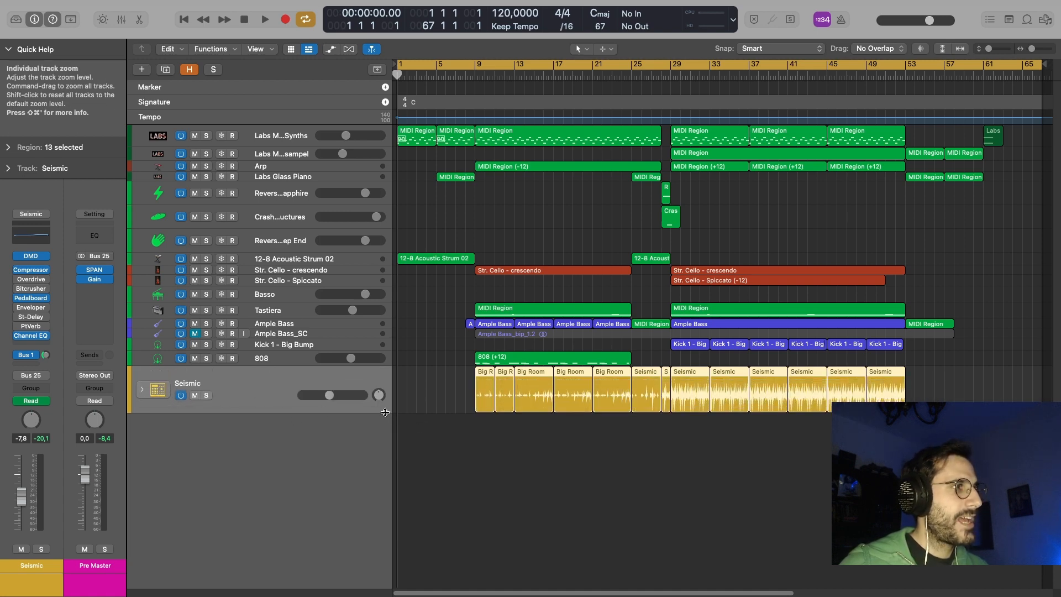
{"action": "left_click_drag", "start_coordinate": [385, 412], "coordinate": [385, 393]}
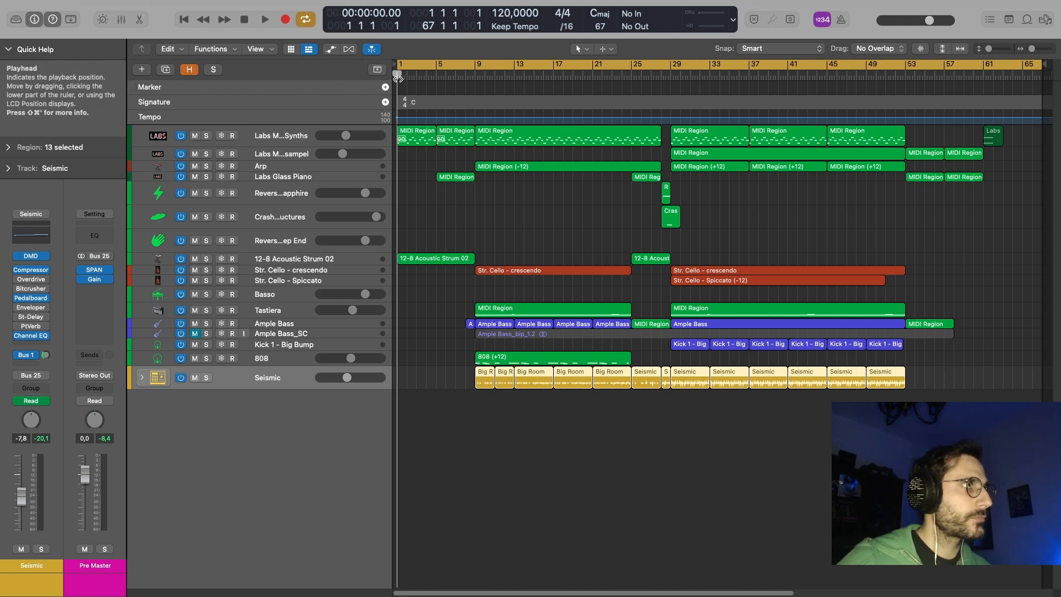
- Play the full arrangement from bar 1 and dismiss the System Overload alert
{"action": "key", "text": "space"}
{"action": "key", "text": "space"}
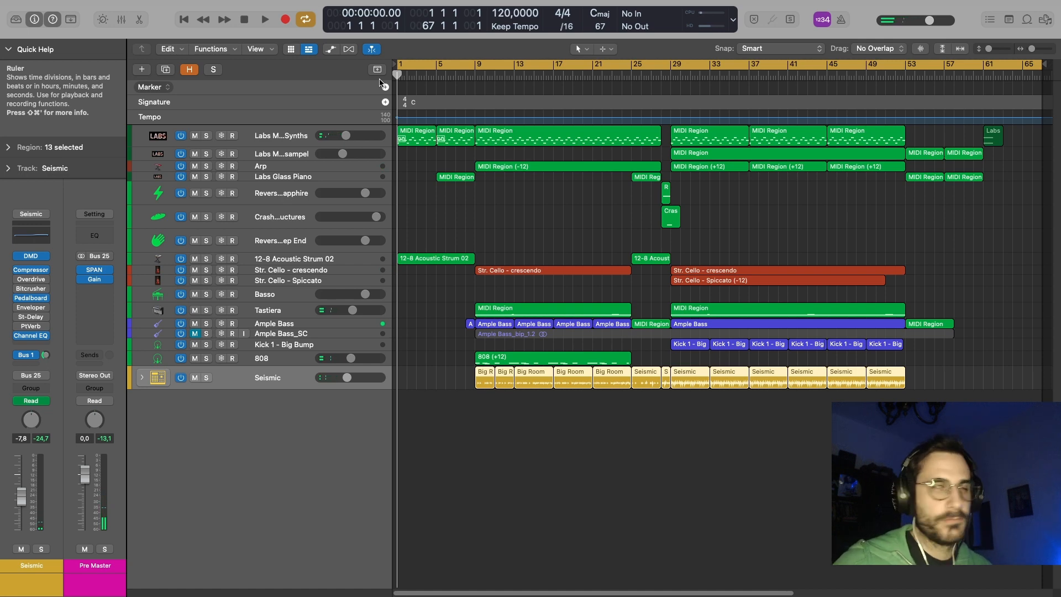
{"action": "key", "text": "space"}
{"action": "key", "text": "Return"}
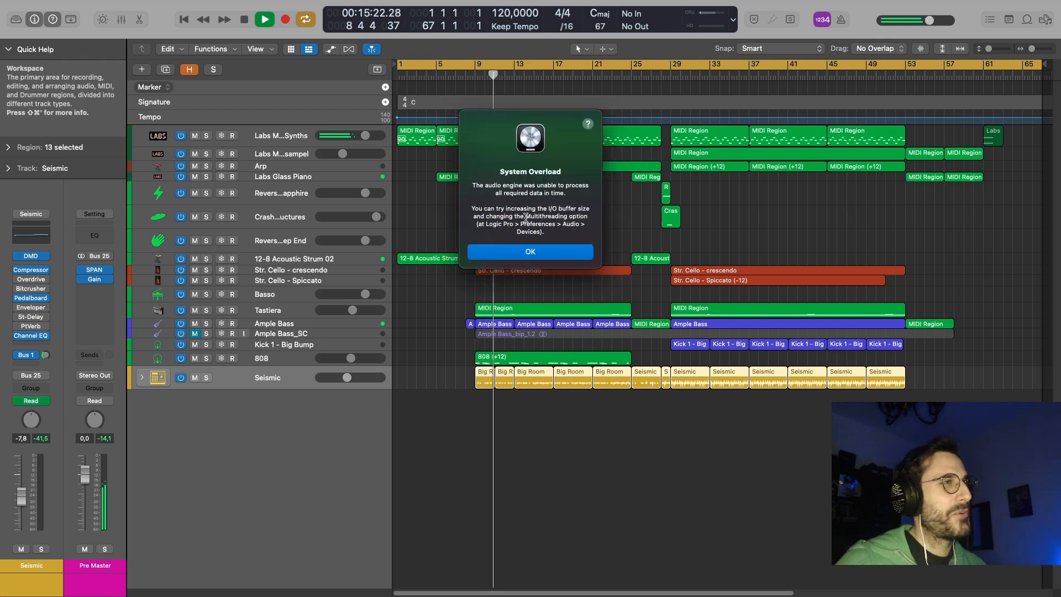
{"action": "left_click", "coordinate": [519, 252]}
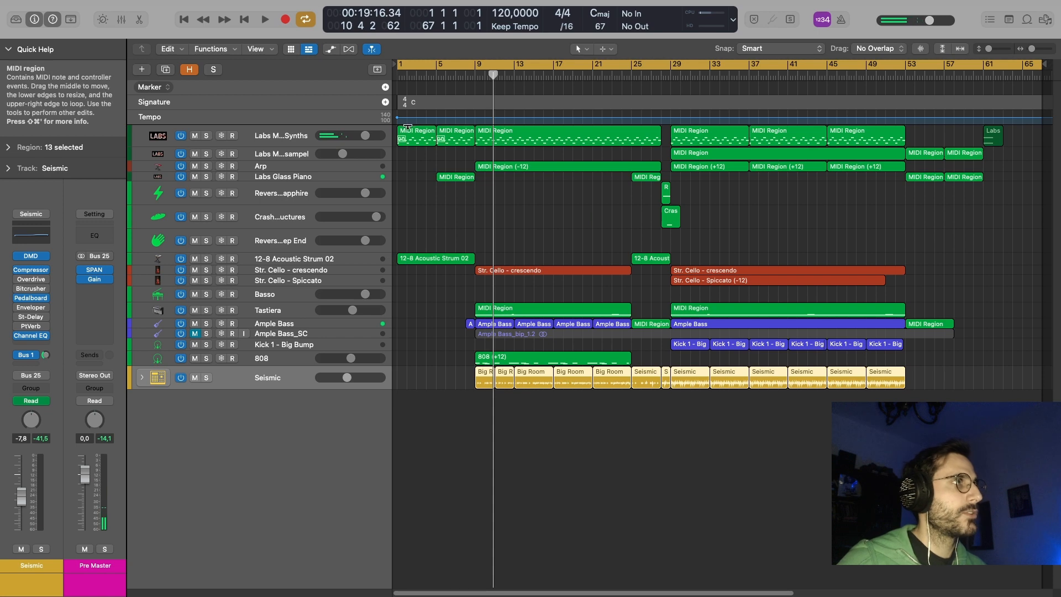
- View the LABS instrument on the Labs Modular Piano Synths track, close it, and return the playhead to the project start
{"action": "left_click", "coordinate": [313, 140]}
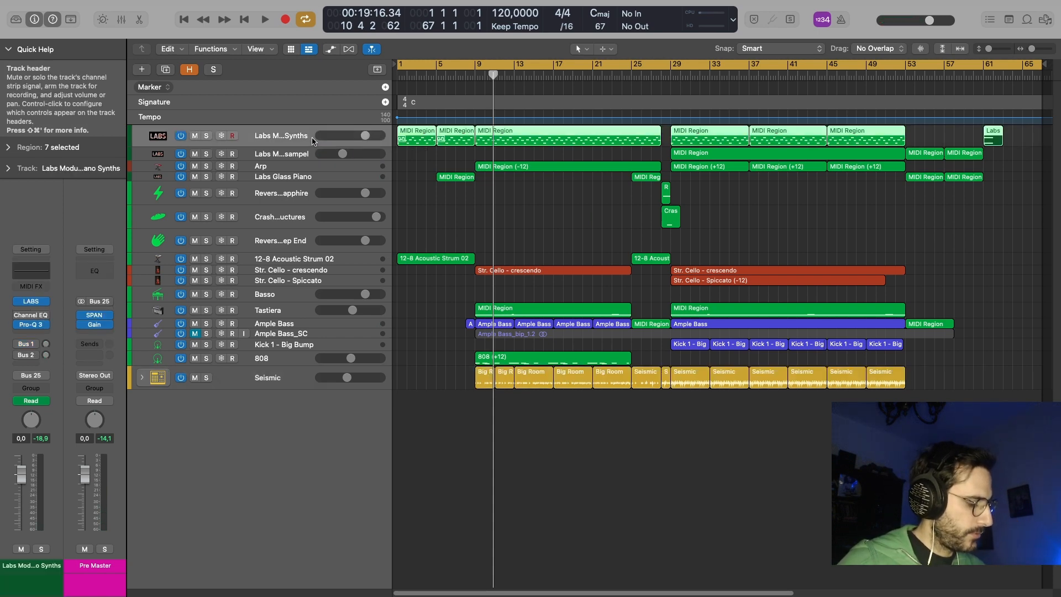
{"action": "double_click", "coordinate": [312, 138]}
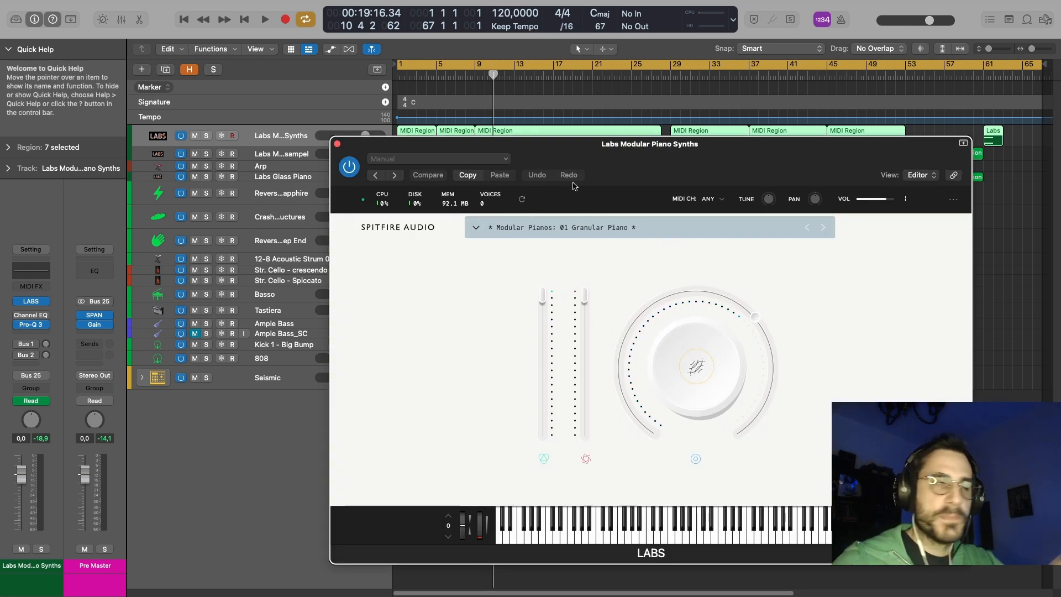
{"action": "left_click", "coordinate": [337, 144]}
{"action": "left_click", "coordinate": [423, 167]}
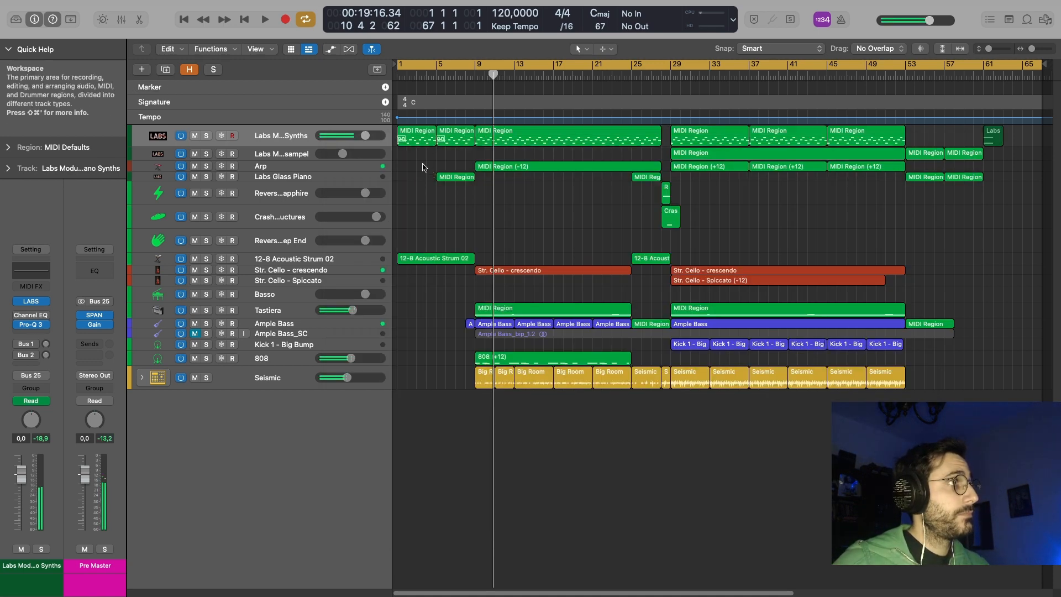
{"action": "key", "text": "Return"}
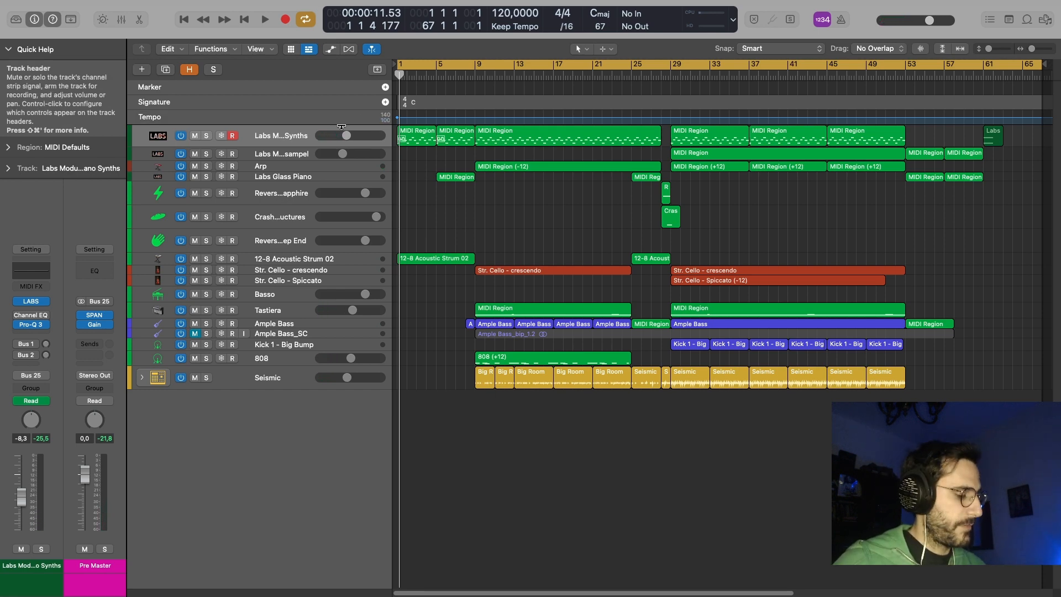
- Solo the Labs Modular Piano Synths track and play it from the beginning with its LABS instrument open
{"action": "key", "text": "v"}
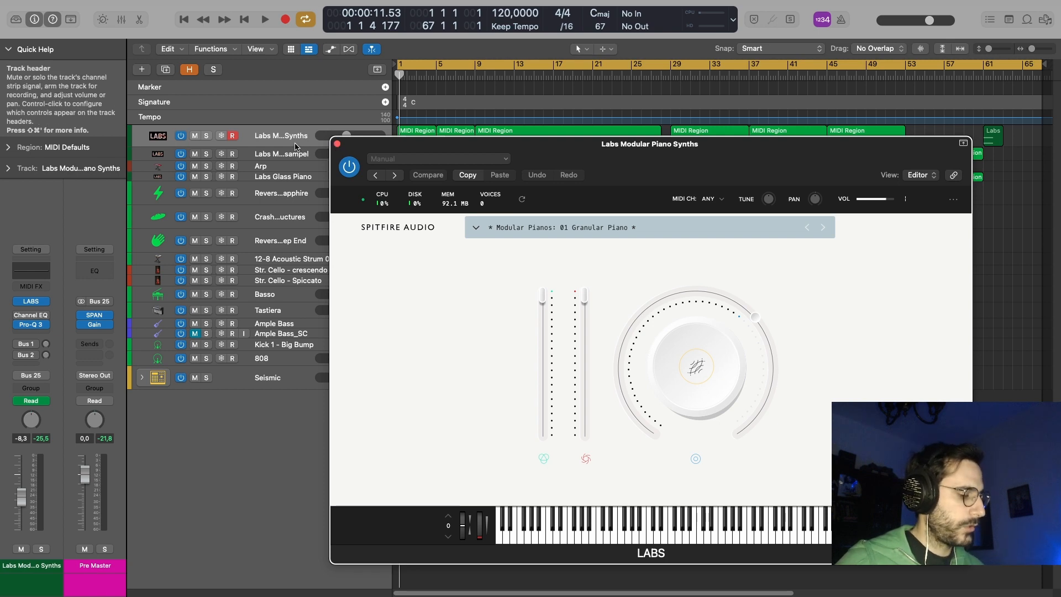
{"action": "key", "text": "s"}
{"action": "key", "text": "space"}
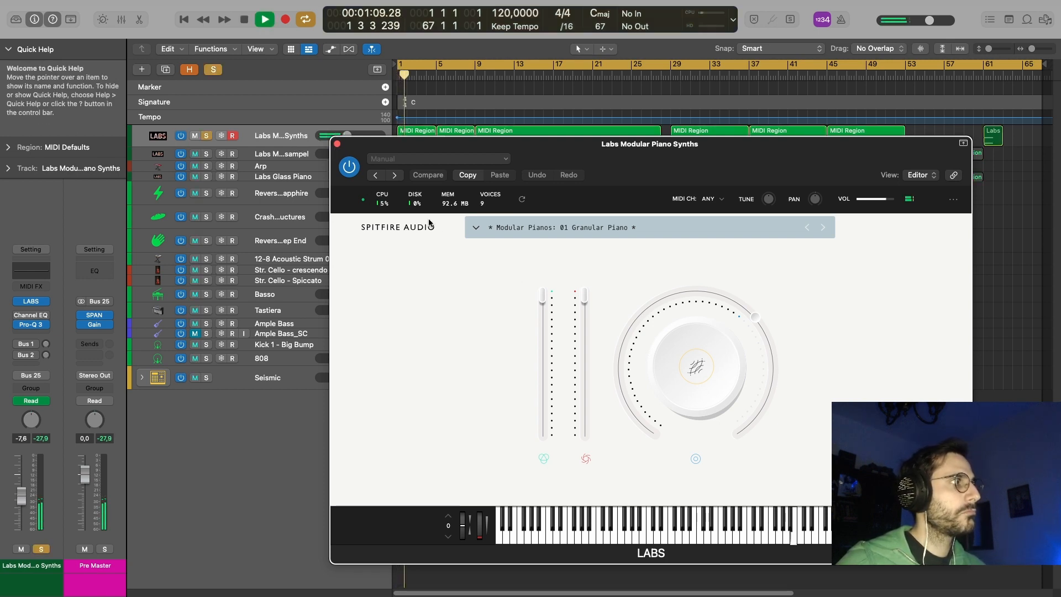
- Examine the Pro-Q 3 equalizer curve on the soloed track during playback, stop playback and close the plug-in windows
{"action": "left_click", "coordinate": [30, 325]}
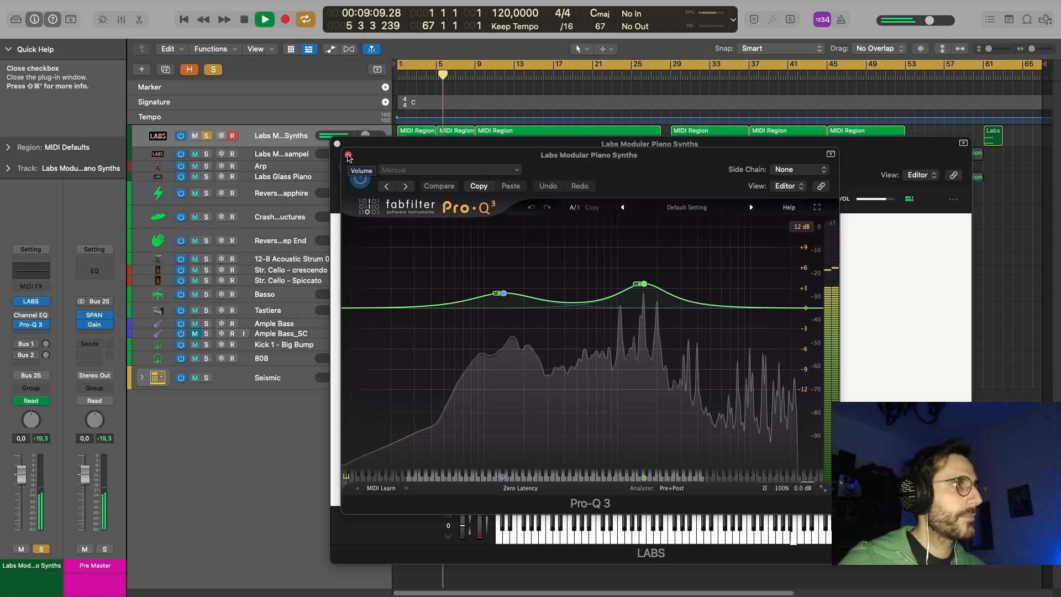
{"action": "left_click", "coordinate": [348, 156]}
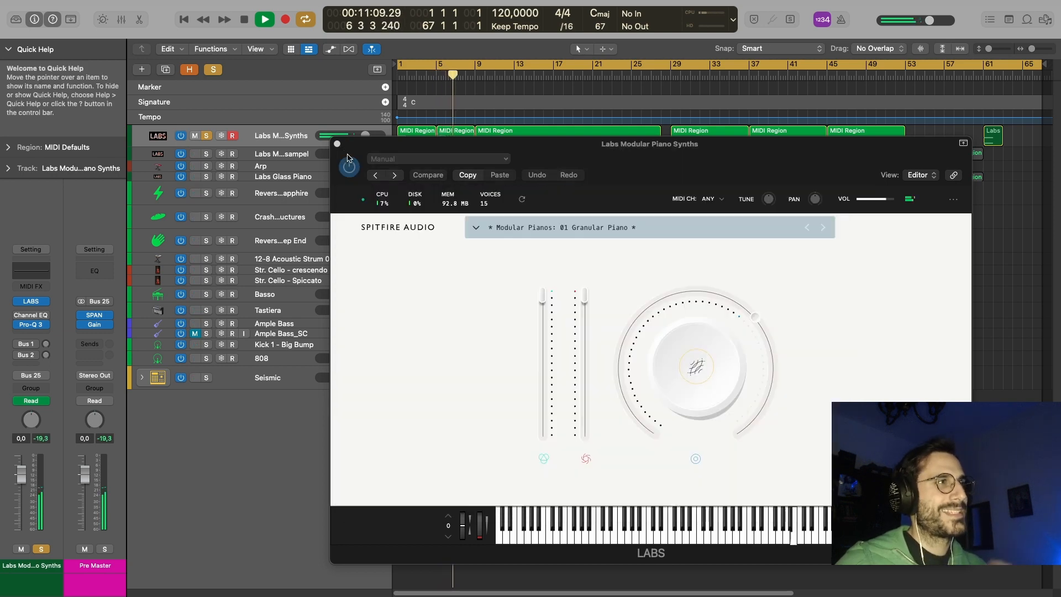
{"action": "key", "text": "space"}
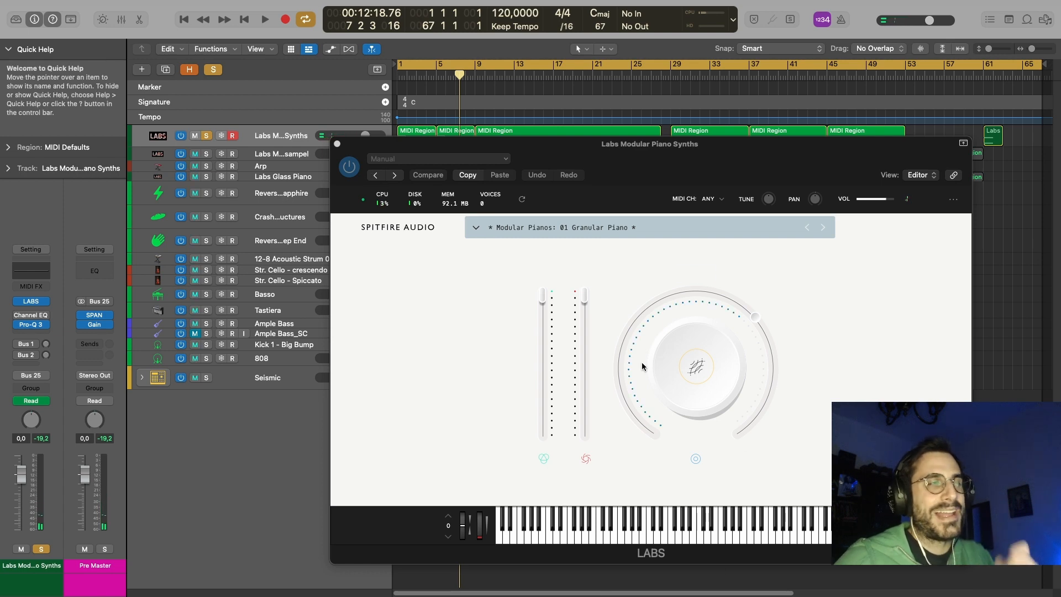
{"action": "mouse_move", "coordinate": [641, 363]}
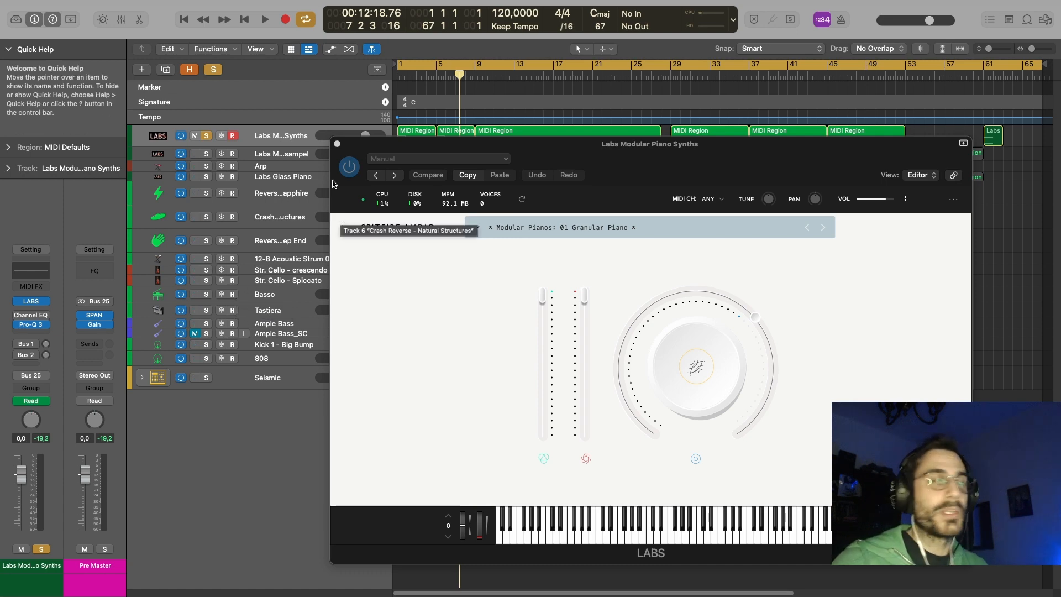
{"action": "left_click", "coordinate": [337, 145]}
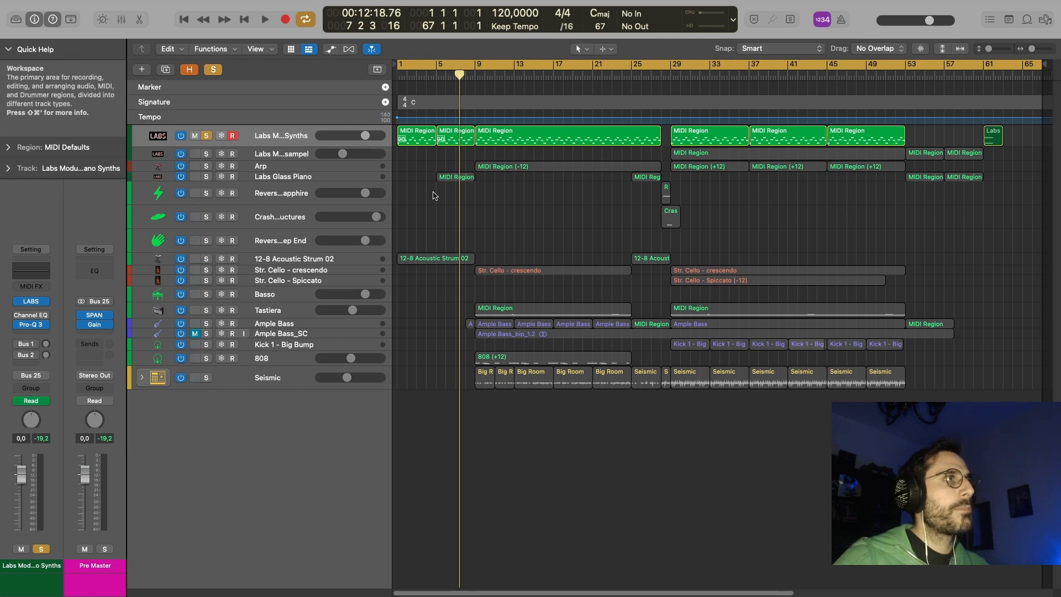
- Enlarge and solo the Labs Glass Piano track, and mute the modular piano synths track
{"action": "left_click", "coordinate": [351, 177]}
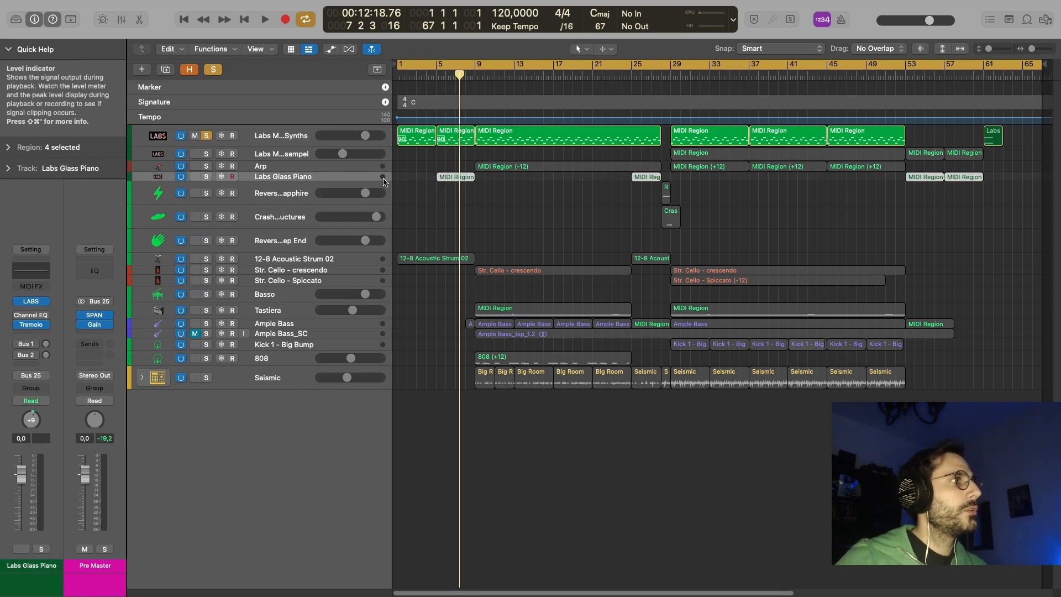
{"action": "left_click_drag", "start_coordinate": [371, 182], "coordinate": [371, 197]}
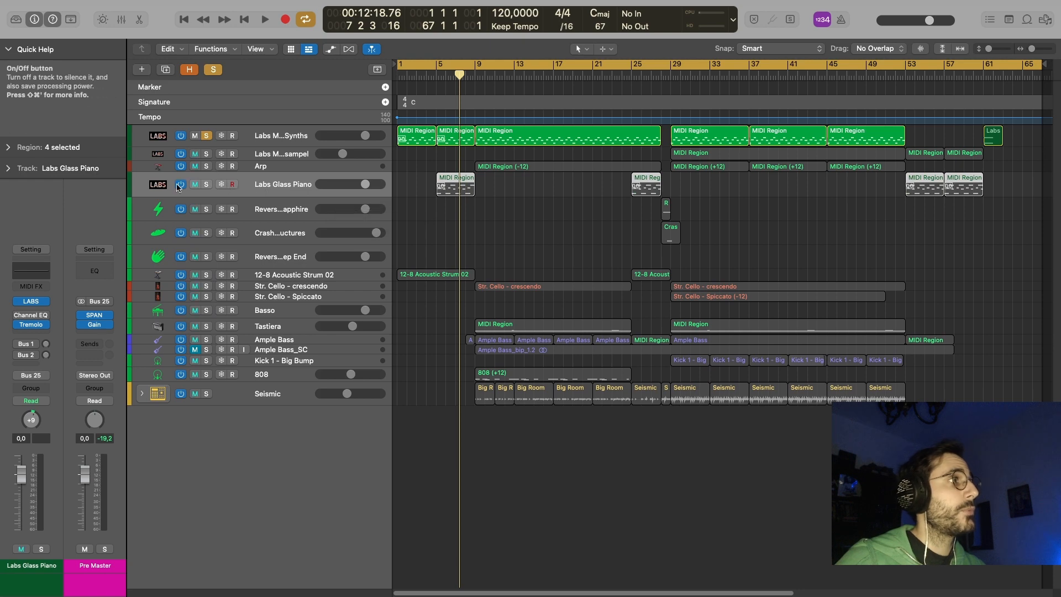
{"action": "left_click", "coordinate": [207, 186]}
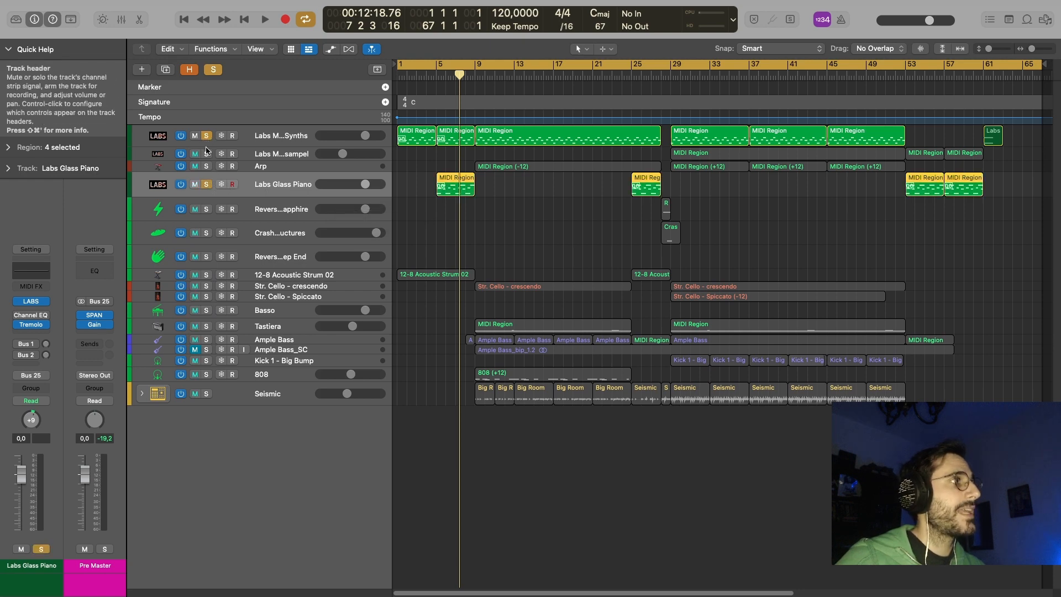
{"action": "left_click", "coordinate": [196, 136]}
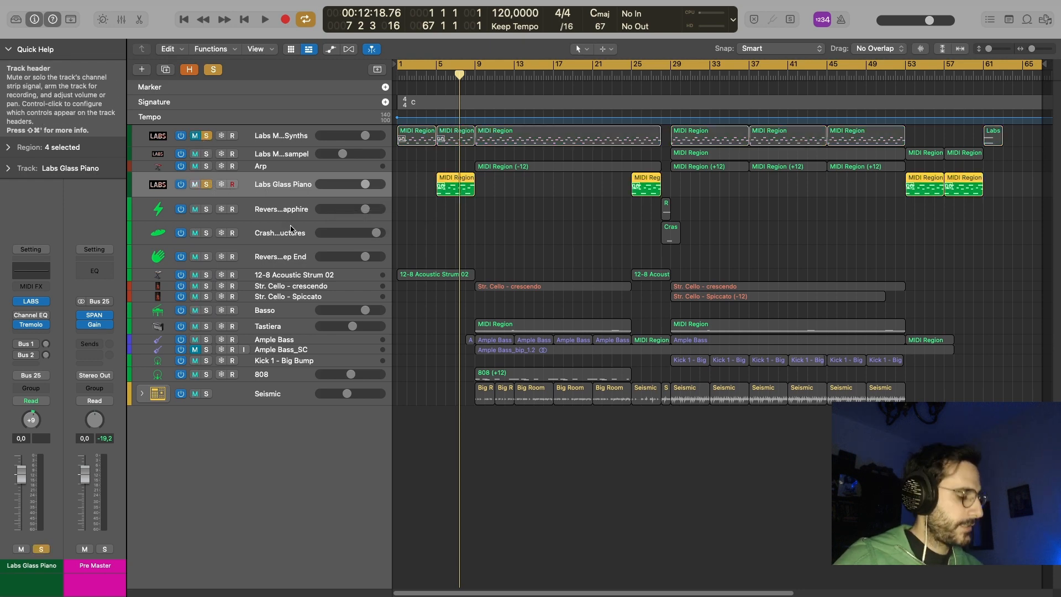
- Open the Labs Glass Piano instrument, move its window clear of the regions, and listen to the glass piano part at bar 5
{"action": "key", "text": "v"}
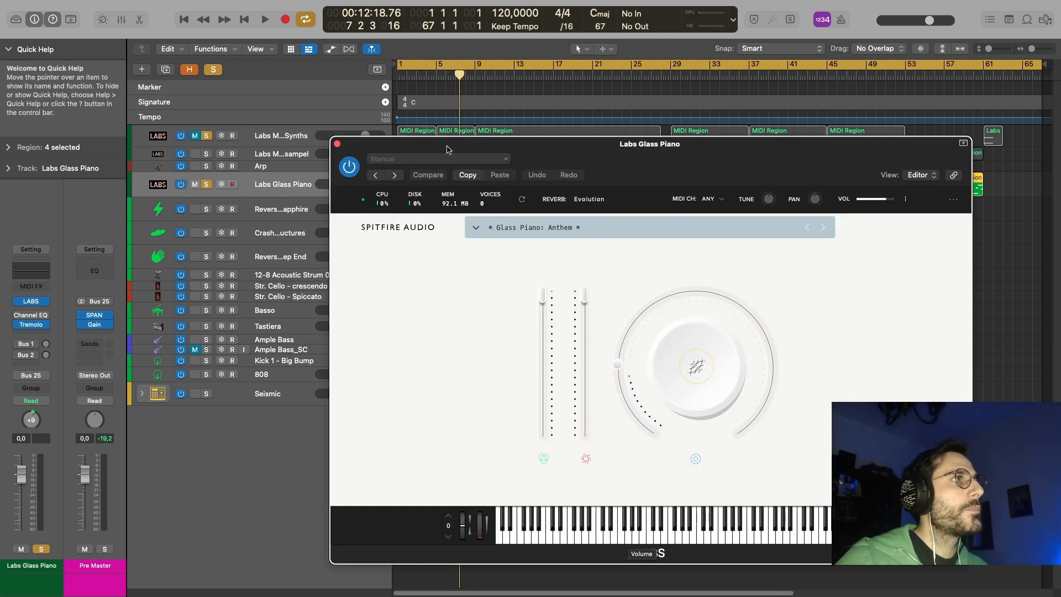
{"action": "left_click_drag", "start_coordinate": [446, 146], "coordinate": [527, 219]}
{"action": "left_click", "coordinate": [452, 179]}
{"action": "key", "text": "space"}
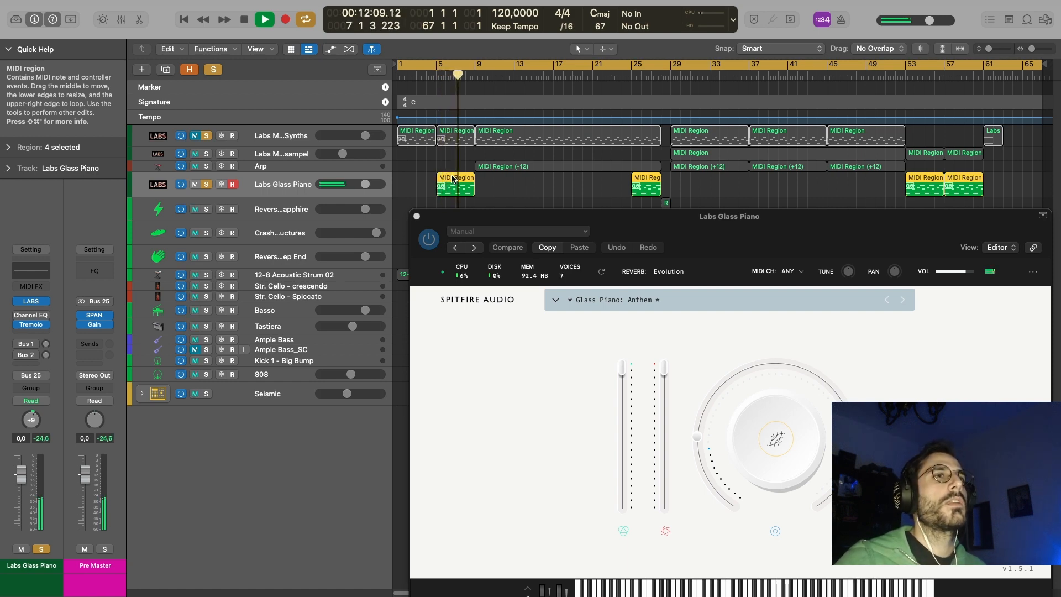
{"action": "key", "text": "space"}
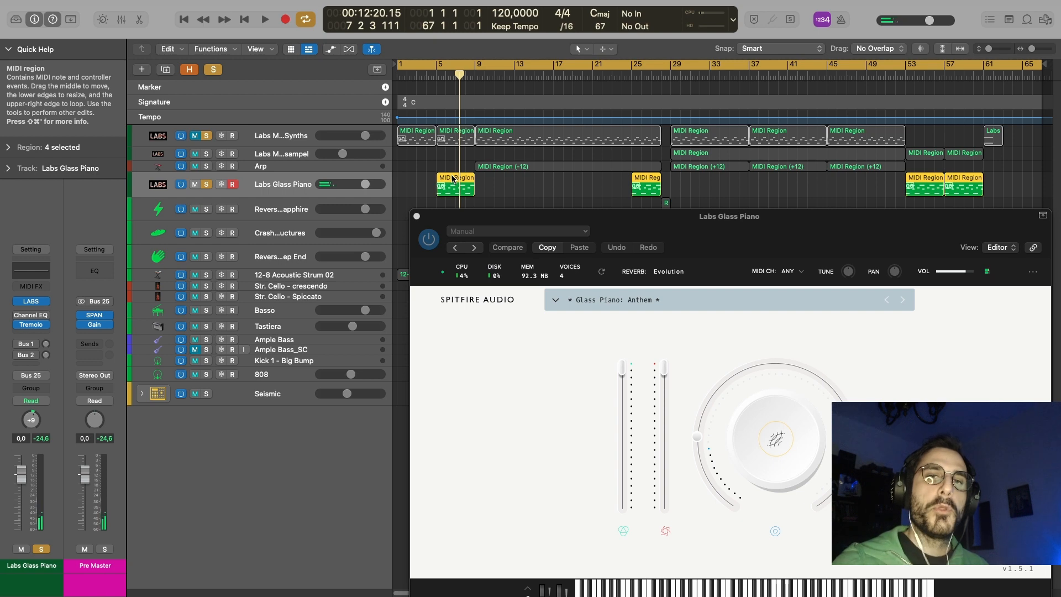
- Examine the Tremolo settings on the Labs Glass Piano track and close both of its plug-in windows
{"action": "left_click_drag", "start_coordinate": [635, 220], "coordinate": [575, 173]}
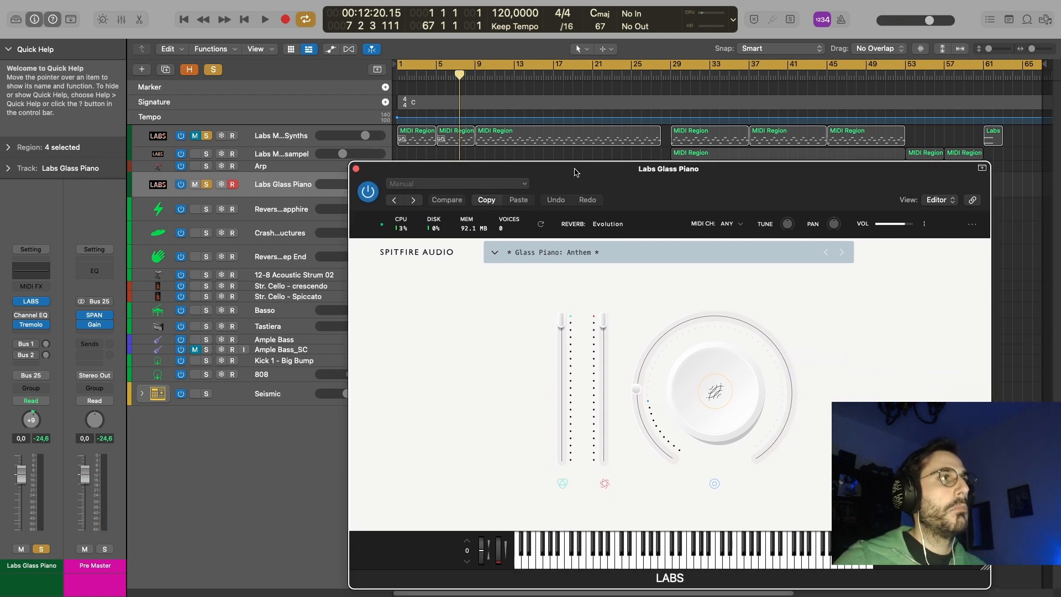
{"action": "left_click", "coordinate": [32, 326]}
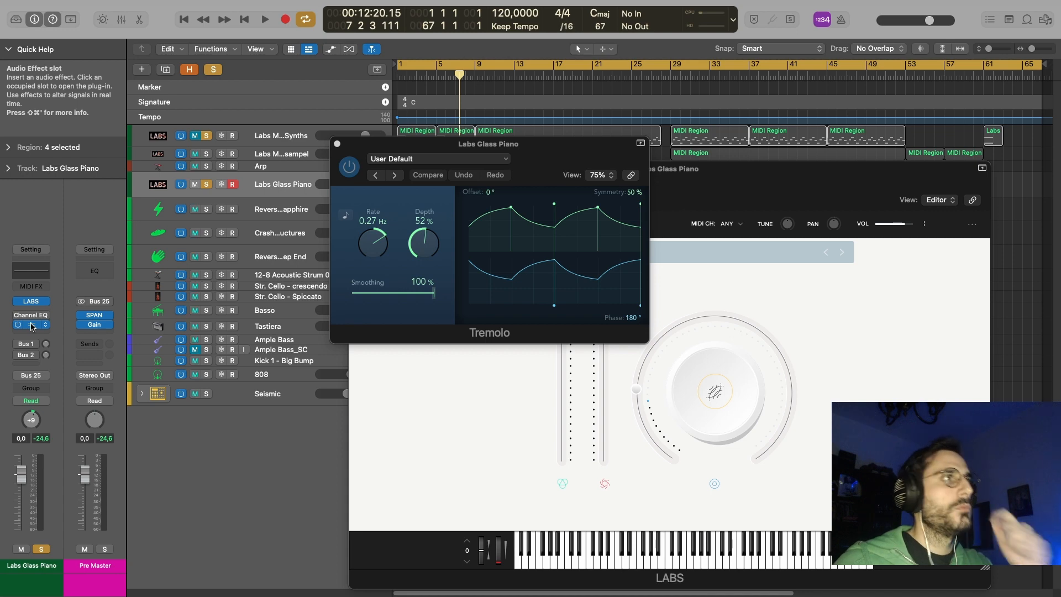
{"action": "left_click", "coordinate": [337, 145]}
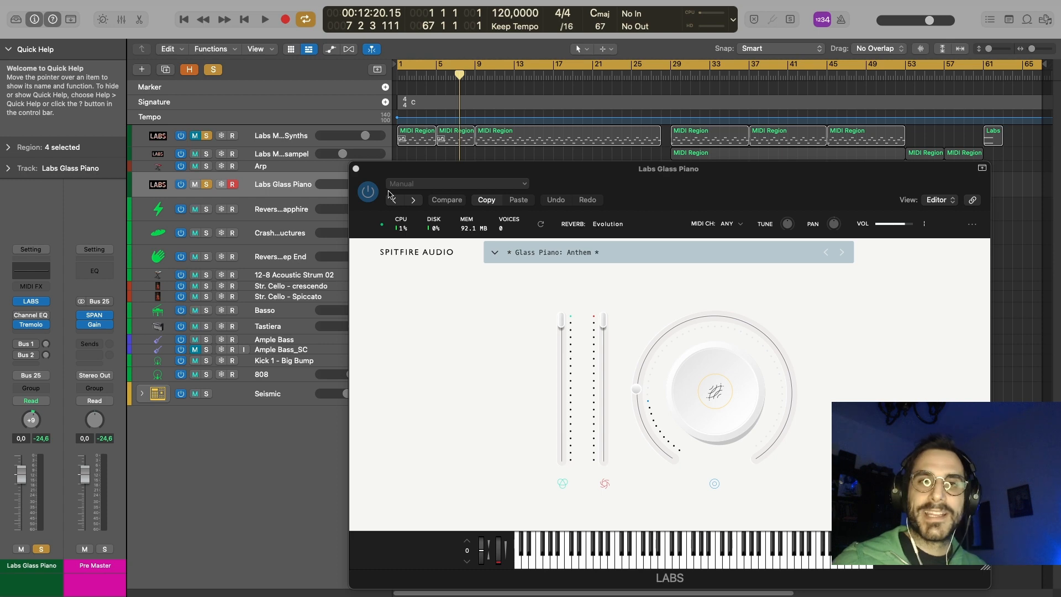
{"action": "left_click", "coordinate": [355, 171]}
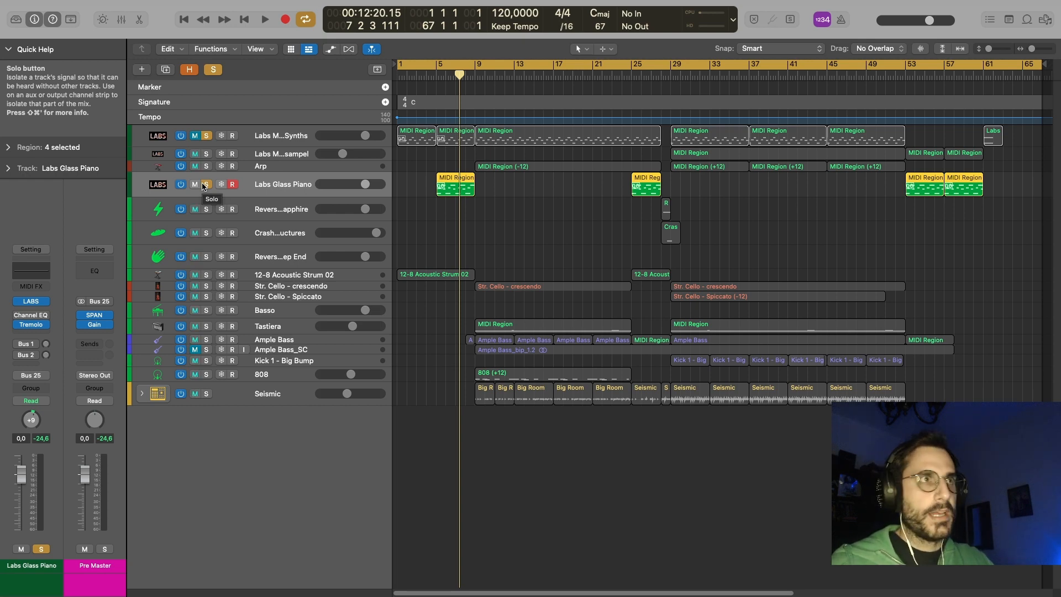
- Unmute the modular piano synths track and play its bar 5 region together with the glass piano region
{"action": "mouse_move", "coordinate": [597, 3]}
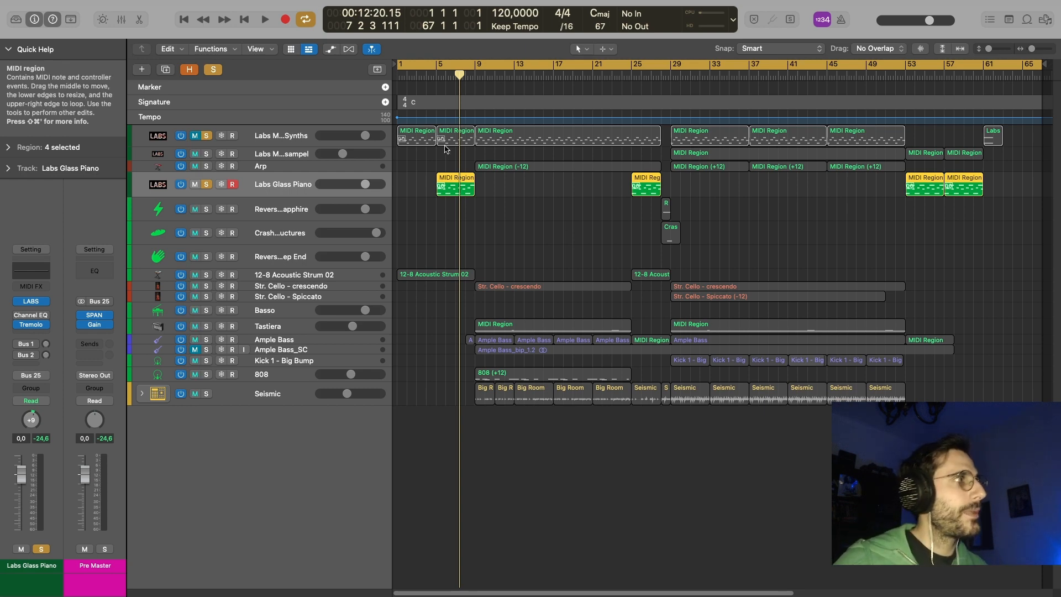
{"action": "left_click", "coordinate": [457, 139], "text": "shift"}
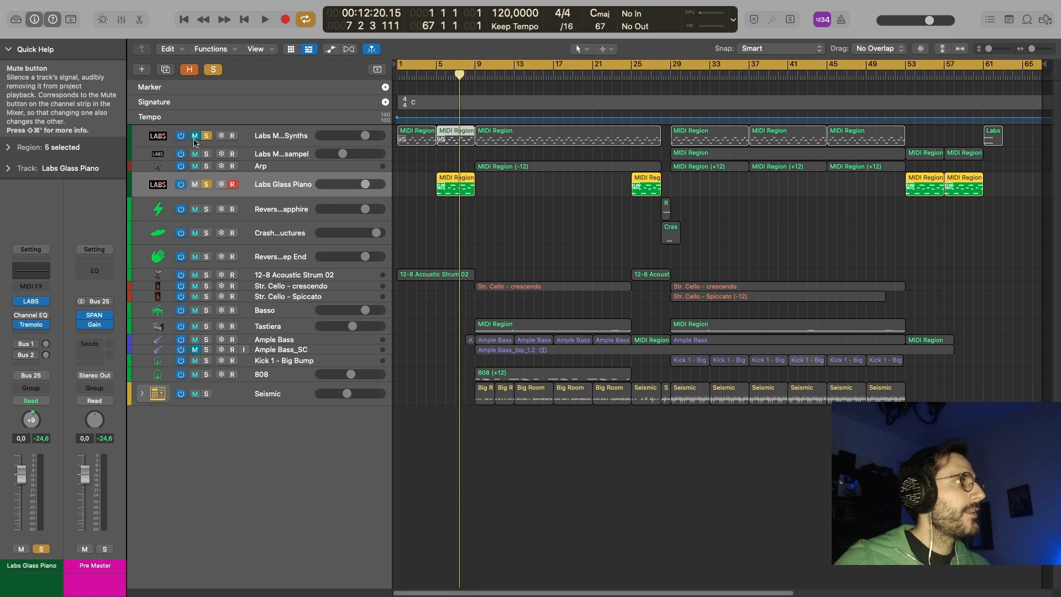
{"action": "left_click", "coordinate": [195, 136]}
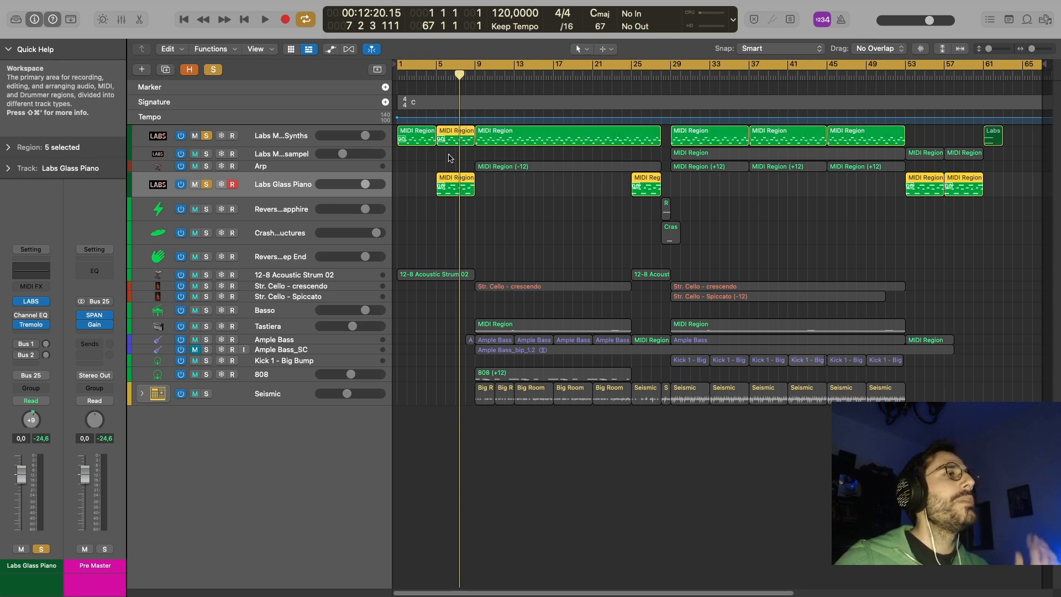
{"action": "key", "text": "shift+space"}
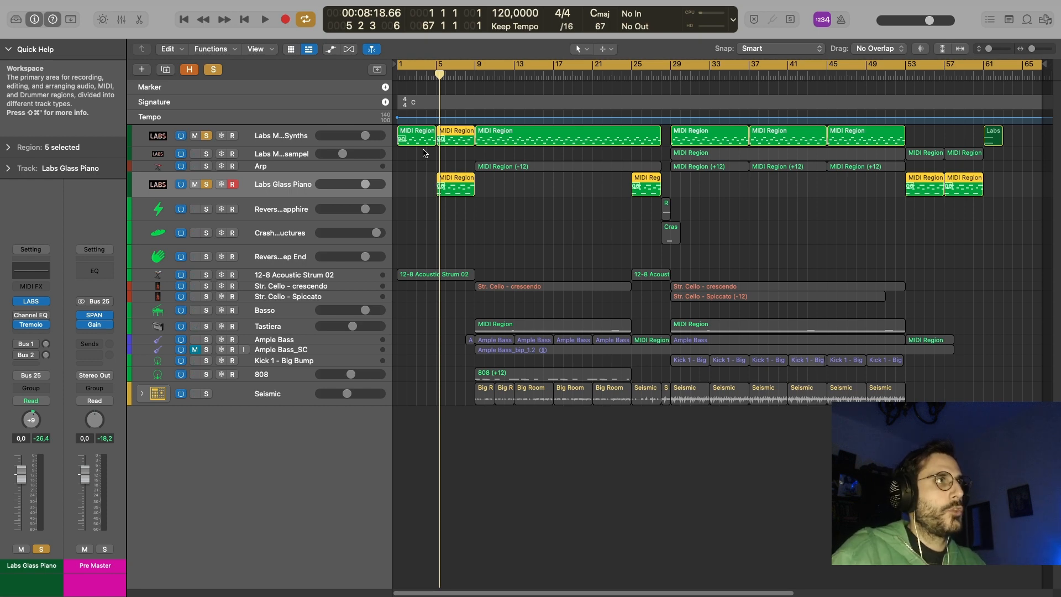
- Audition the first modular piano synths region from bar 1 with Labs Glass Piano muted, and unmute the glass piano
{"action": "key", "text": "ctrl+m"}
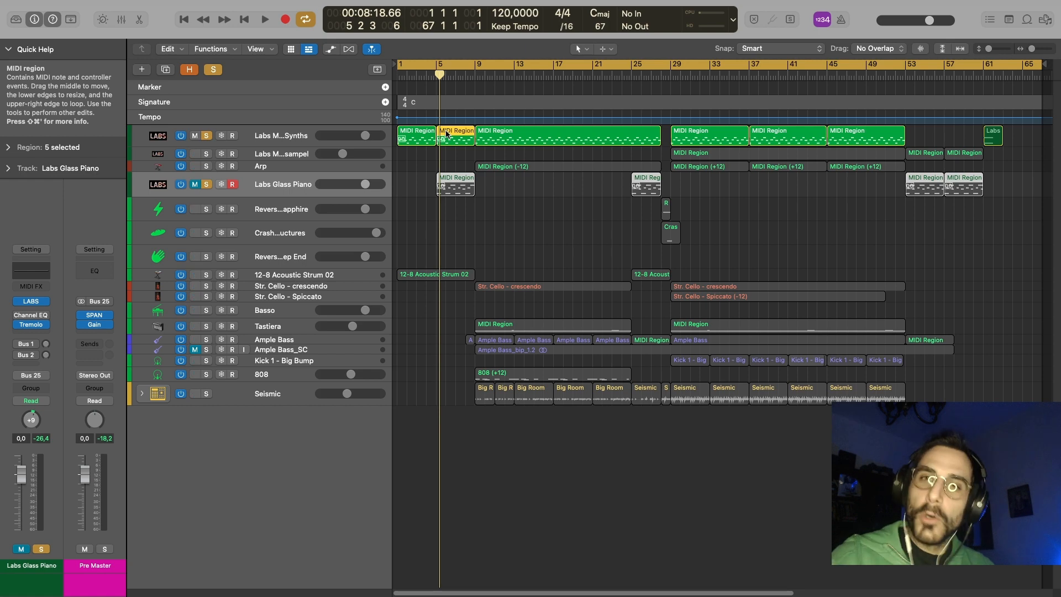
{"action": "left_click", "coordinate": [431, 133]}
{"action": "key", "text": "shift+space"}
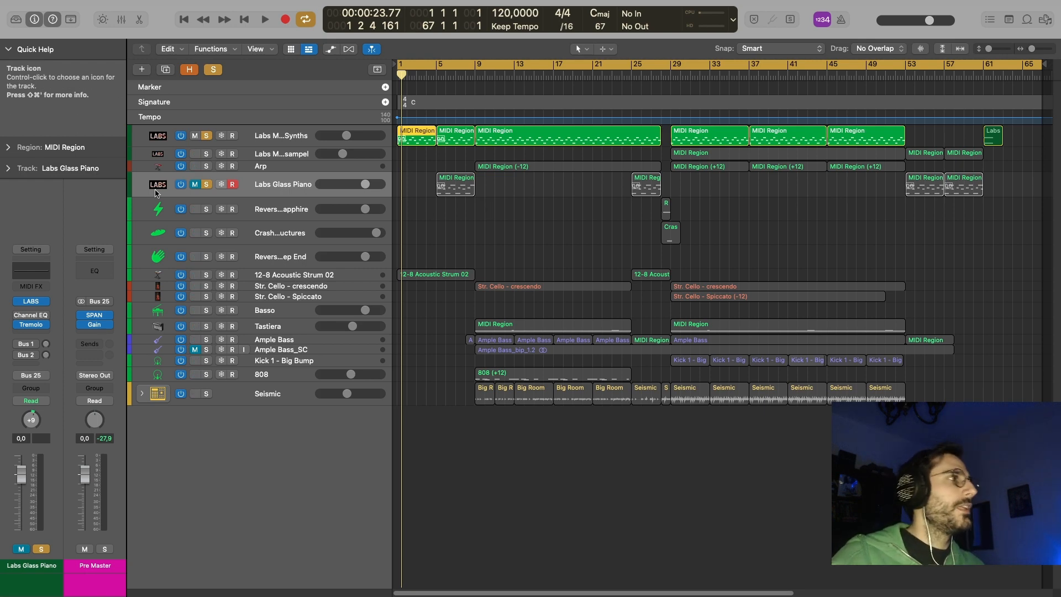
{"action": "left_click", "coordinate": [194, 185]}
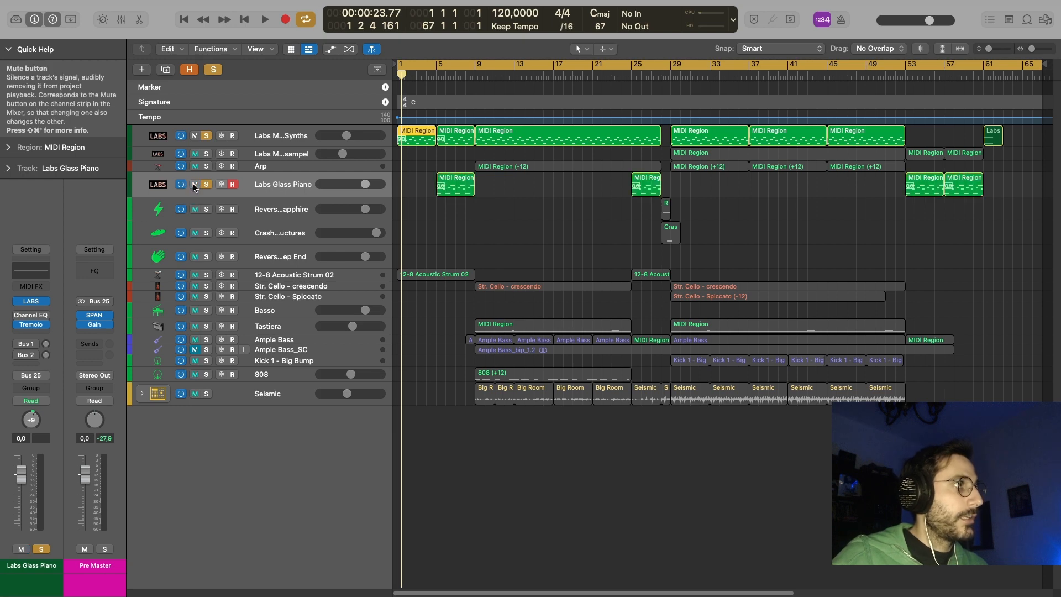
- Isolate the 12-8 Acoustic Strum 02 track by soloing it and muting both soloed LABS piano tracks, and make its track taller
{"action": "left_click", "coordinate": [207, 275]}
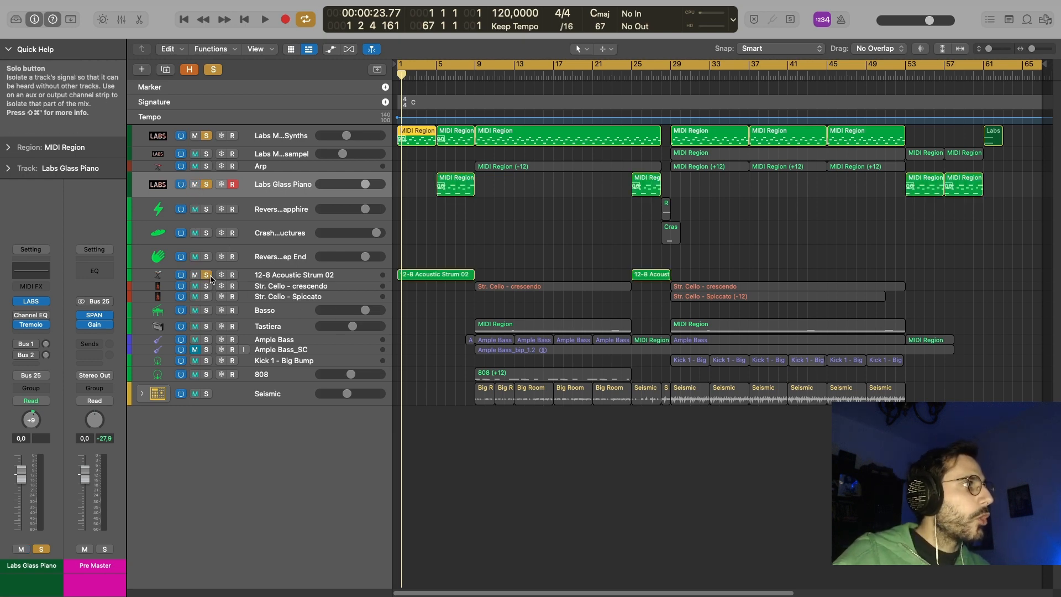
{"action": "left_click", "coordinate": [194, 139]}
{"action": "left_click", "coordinate": [195, 185]}
{"action": "left_click", "coordinate": [372, 277]}
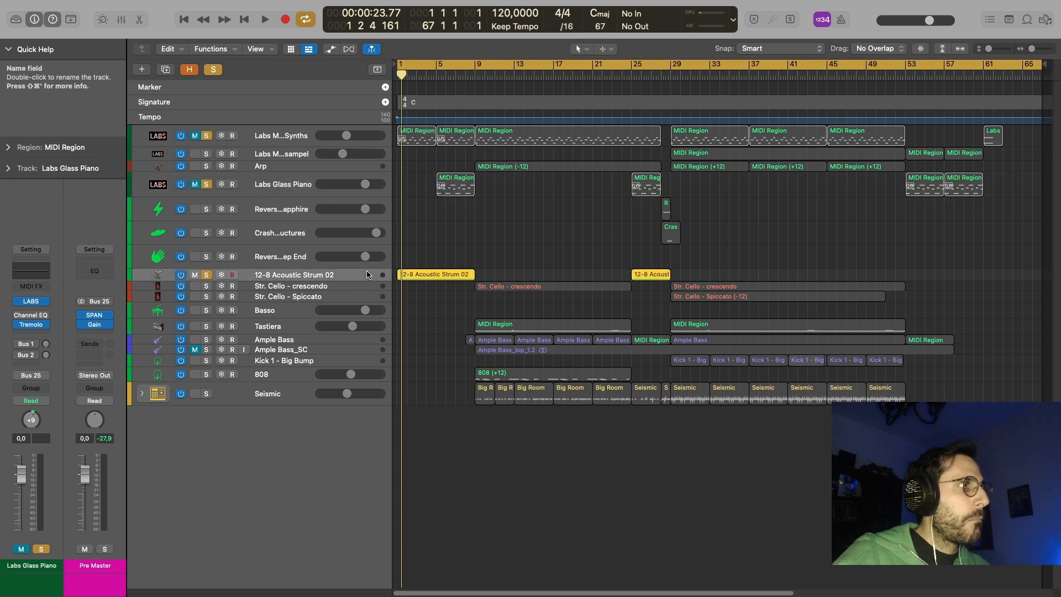
{"action": "left_click_drag", "start_coordinate": [372, 281], "coordinate": [373, 296]}
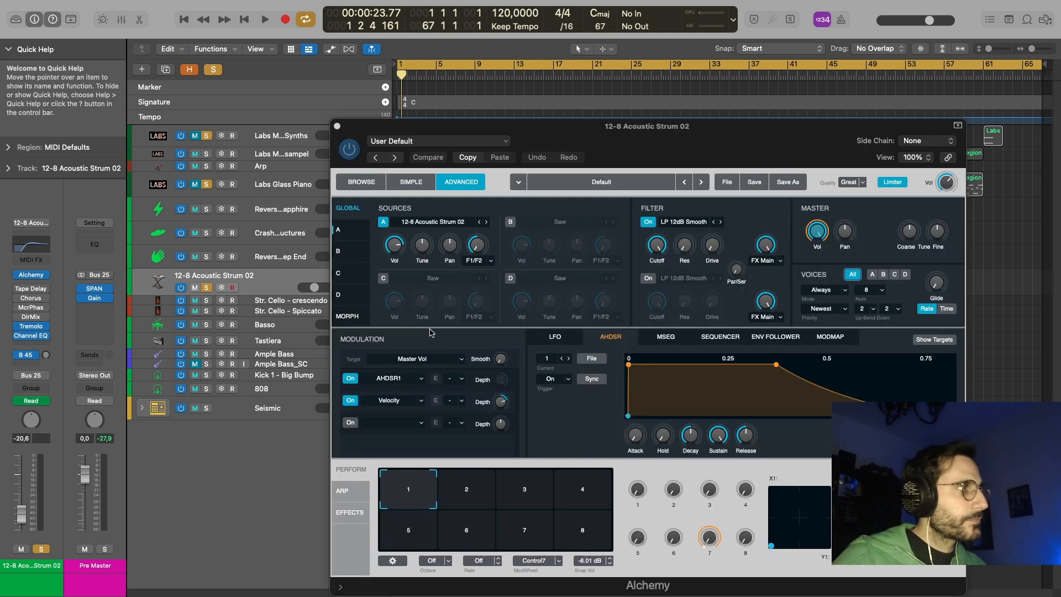
- Examine the Alchemy instrument on the 12-8 Acoustic Strum 02 track, close its window, and play the part from bar 1
{"action": "left_click_drag", "start_coordinate": [624, 123], "coordinate": [483, 119]}
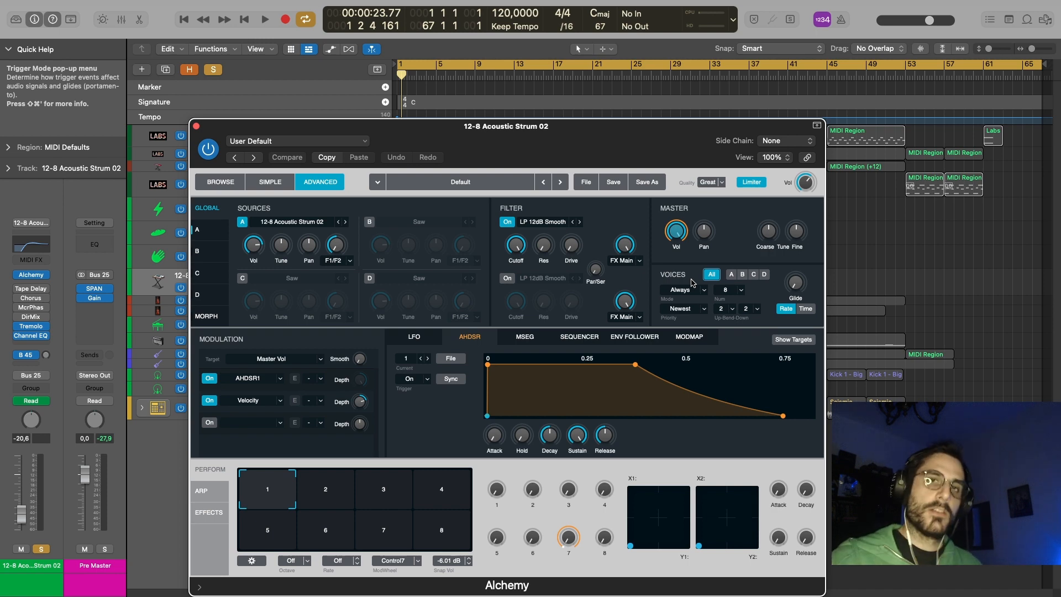
{"action": "left_click", "coordinate": [196, 126]}
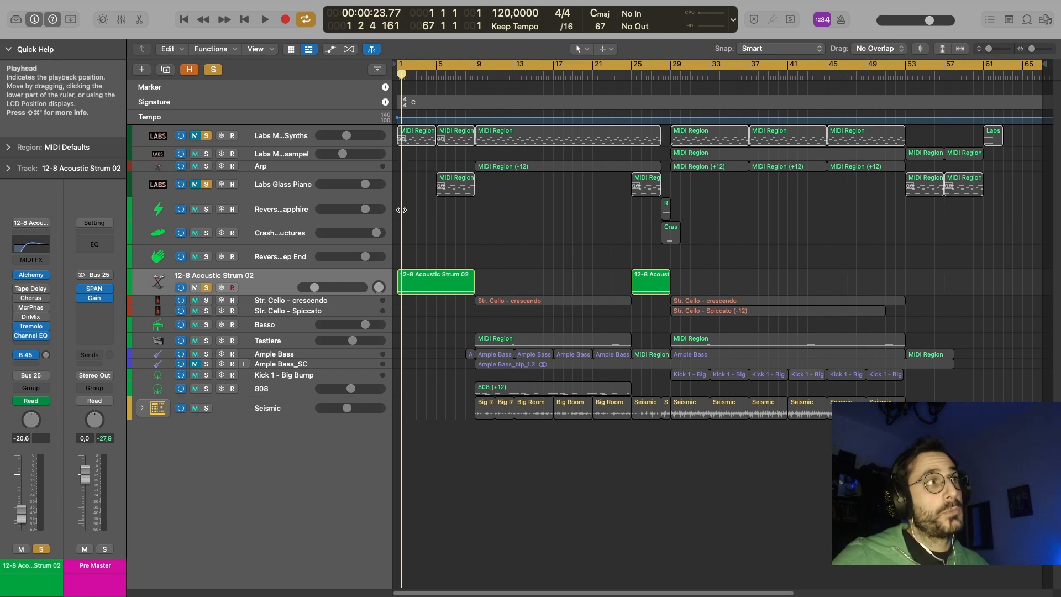
{"action": "left_click_drag", "start_coordinate": [401, 209], "coordinate": [392, 211]}
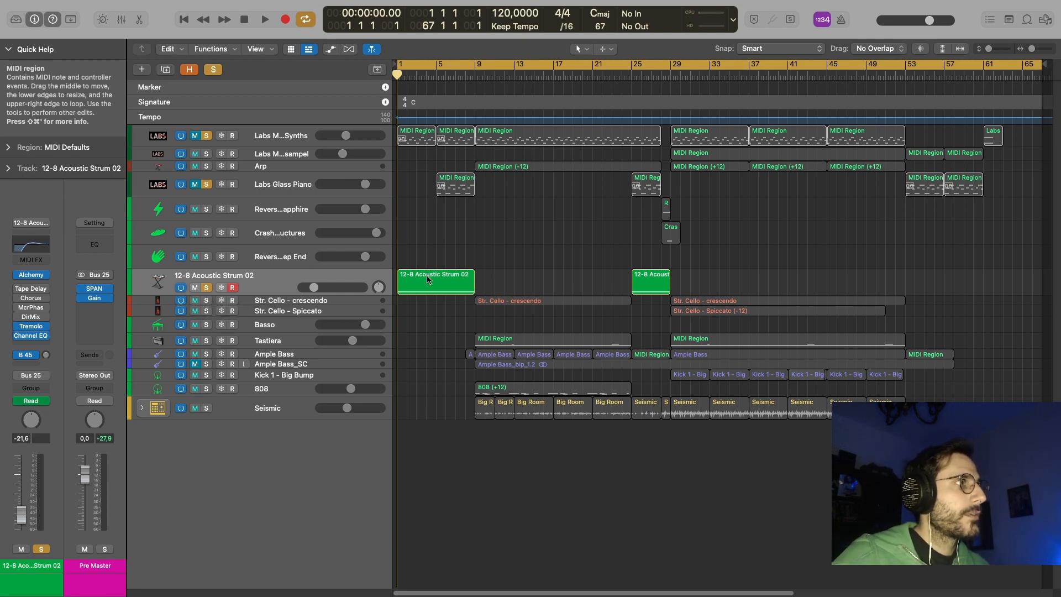
{"action": "key", "text": "space"}
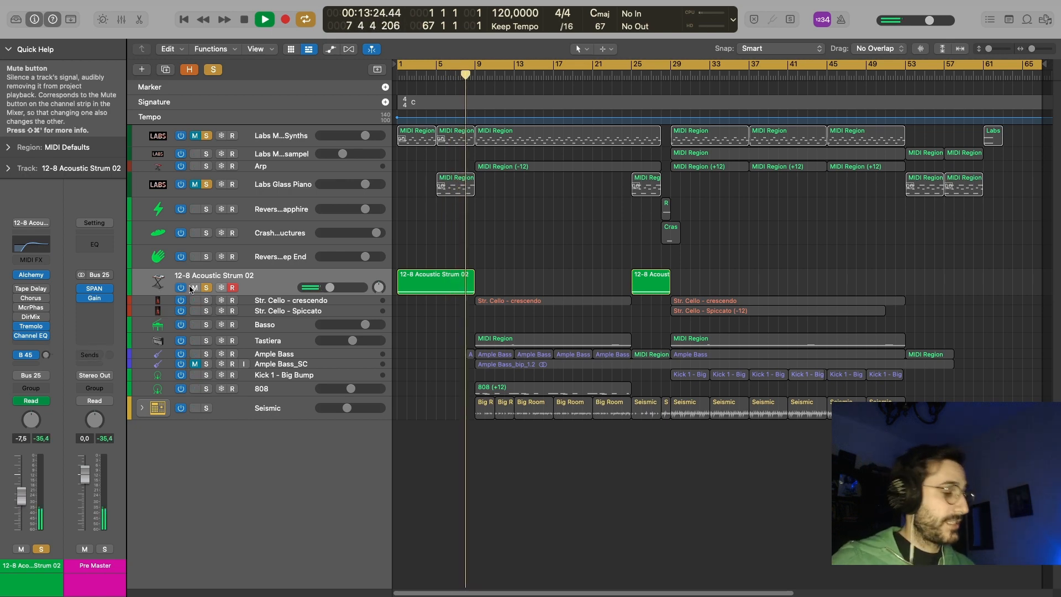
- Examine the volume automation curve on the 12-8 Acoustic Strum 02 track in an enlarged view, restore the normal view, and stop playback
{"action": "key", "text": "a"}
{"action": "key", "text": "super+Down"}
{"action": "key", "text": "super+Down"}
{"action": "key", "text": "super+Down"}
{"action": "key", "text": "super+Down"}
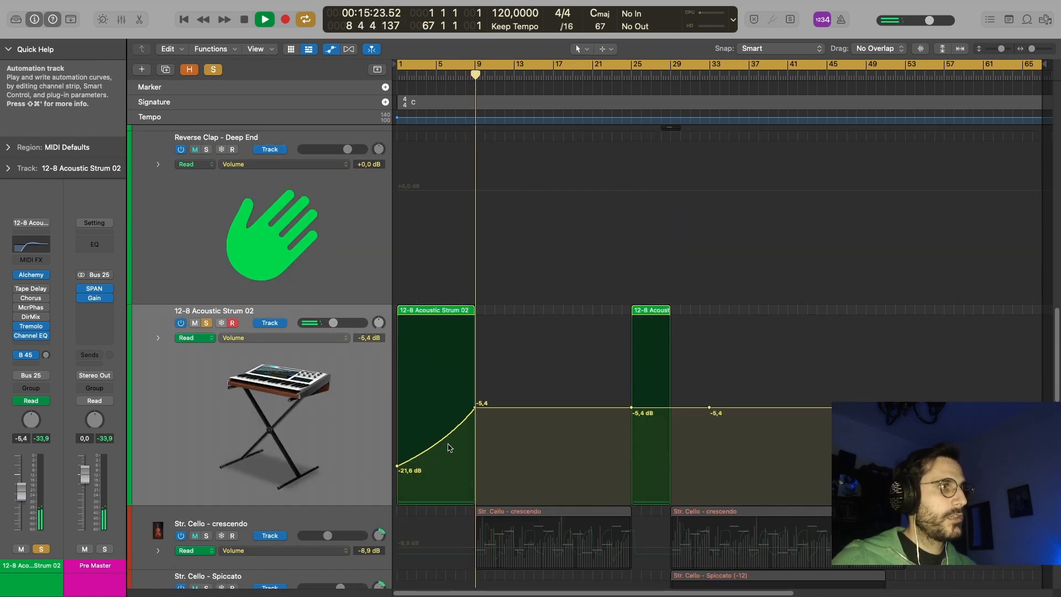
{"action": "key", "text": "super+Up"}
{"action": "key", "text": "super+Up"}
{"action": "key", "text": "super+Up"}
{"action": "key", "text": "super+Up"}
{"action": "key", "text": "a"}
{"action": "key", "text": "space"}
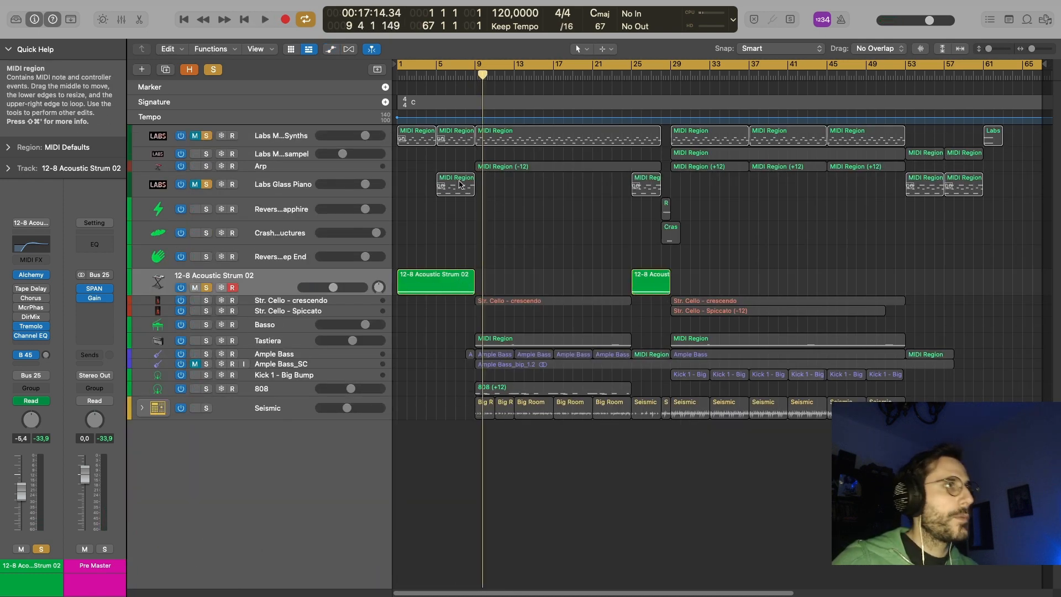
- Unmute the modular piano synths and Labs Glass Piano tracks and play them from bar 1 together with the acoustic strum
{"action": "left_click", "coordinate": [194, 136]}
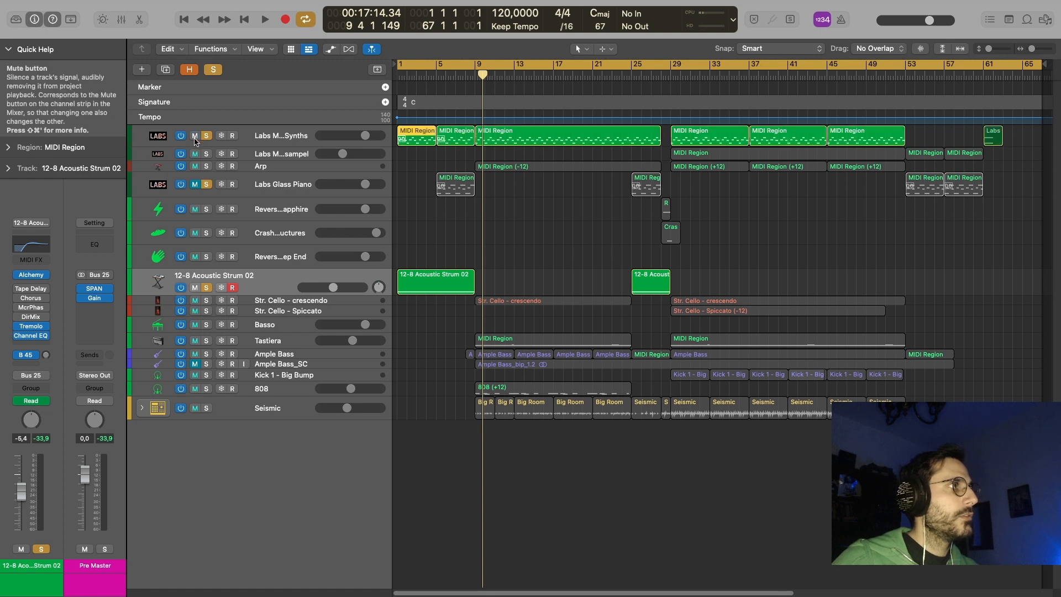
{"action": "key", "text": "Return"}
{"action": "key", "text": "space"}
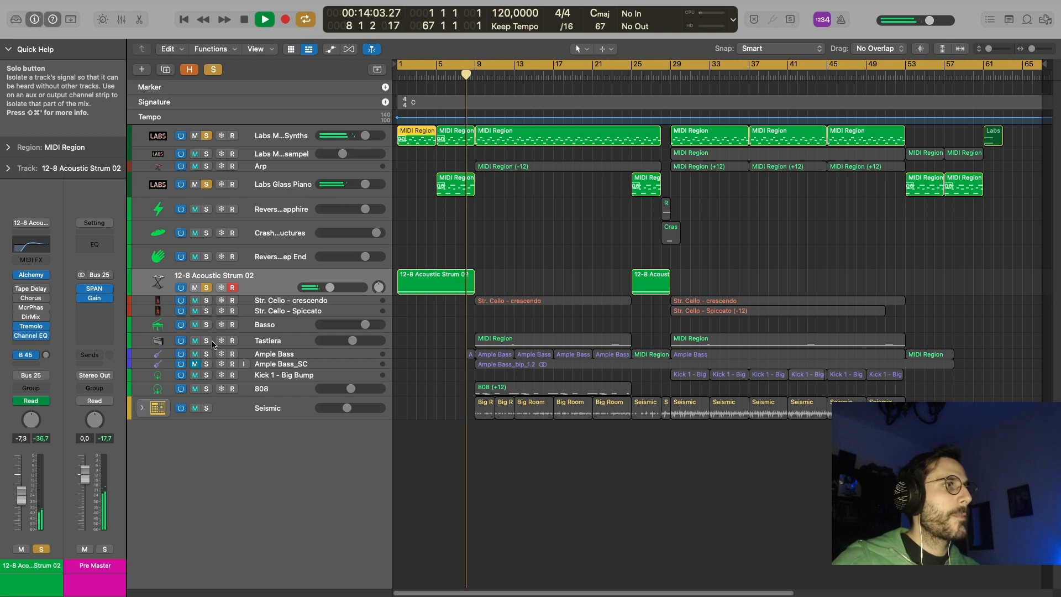
{"action": "key", "text": "space"}
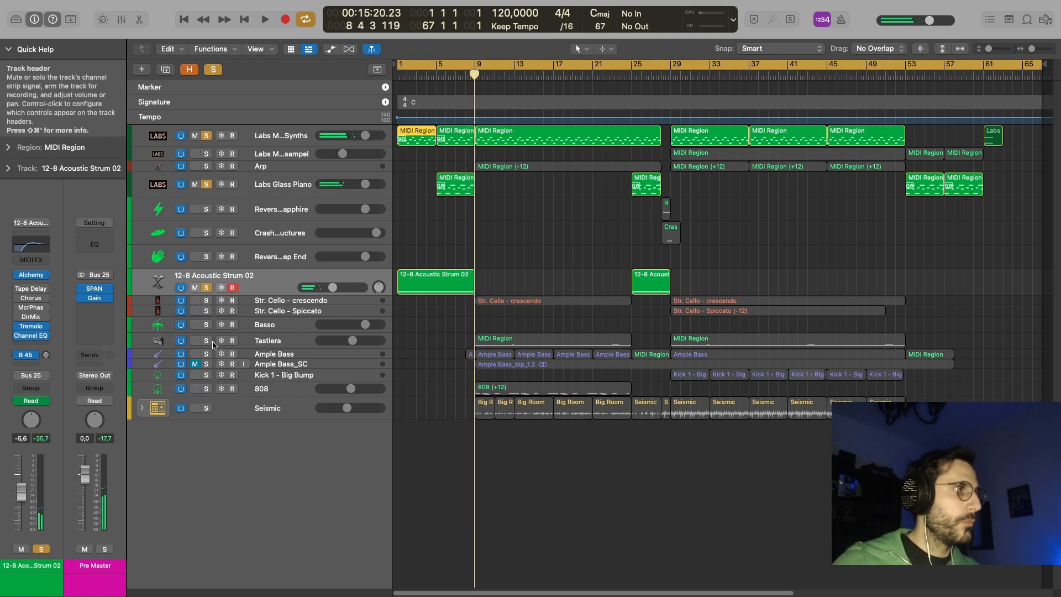
- Unmute the Ample Bass_SC track and mute the Ample Bass track
{"action": "left_click", "coordinate": [194, 364]}
{"action": "left_click", "coordinate": [341, 366]}
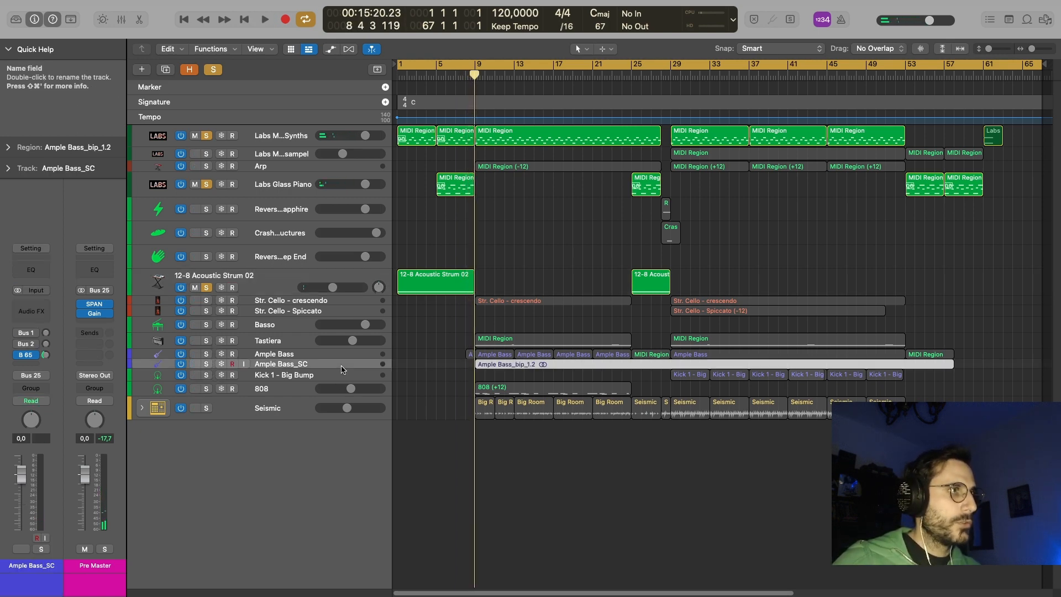
{"action": "left_click", "coordinate": [339, 355]}
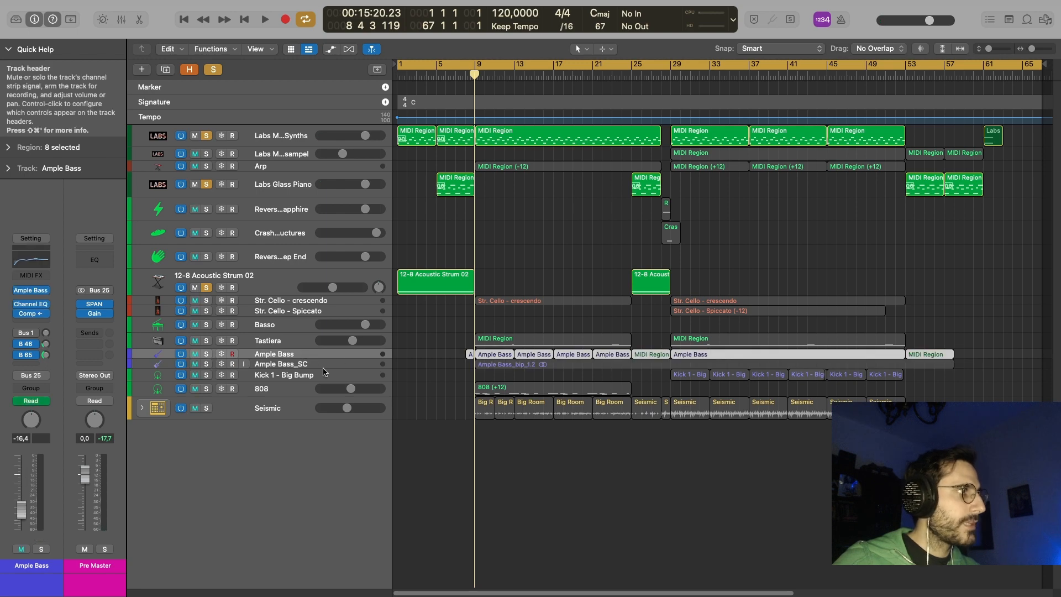
{"action": "left_click", "coordinate": [194, 354]}
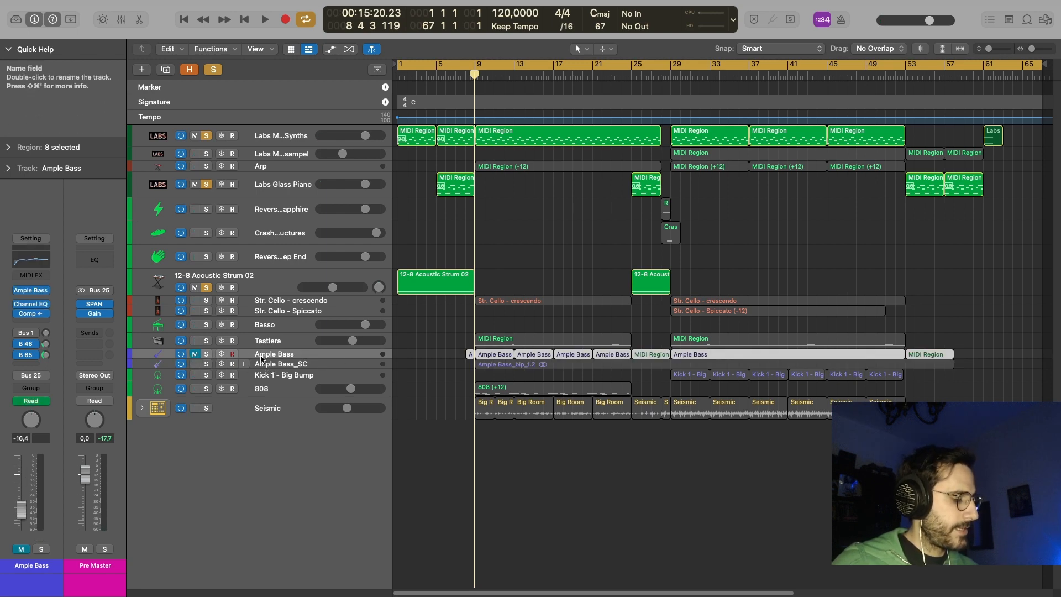
- Open the Ample Bass P Lite II instrument on the Ample Bass track, examine it, and close its window
{"action": "key", "text": "v"}
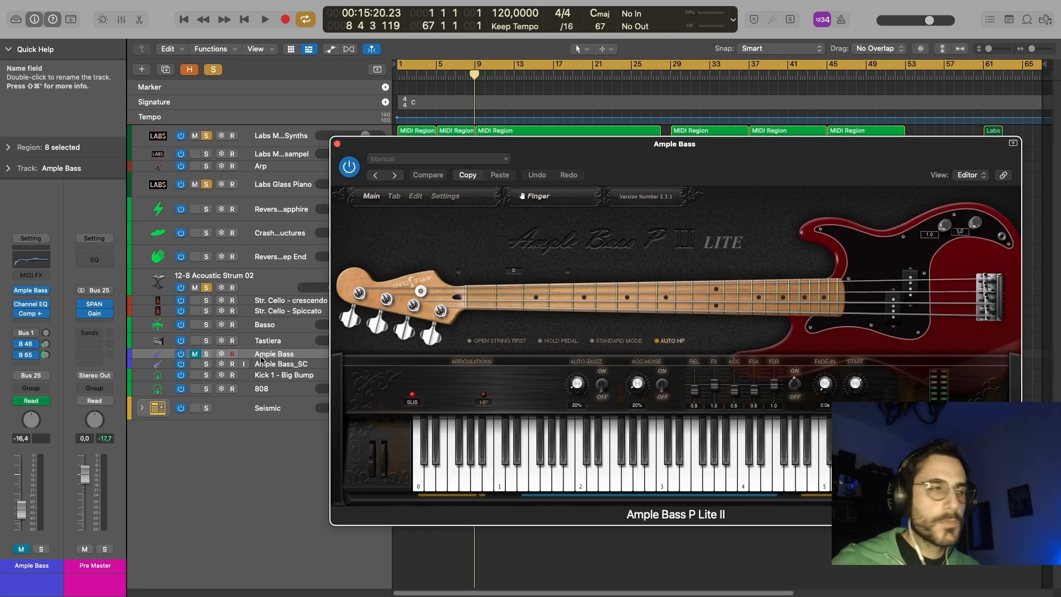
{"action": "left_click_drag", "start_coordinate": [561, 159], "coordinate": [362, 163]}
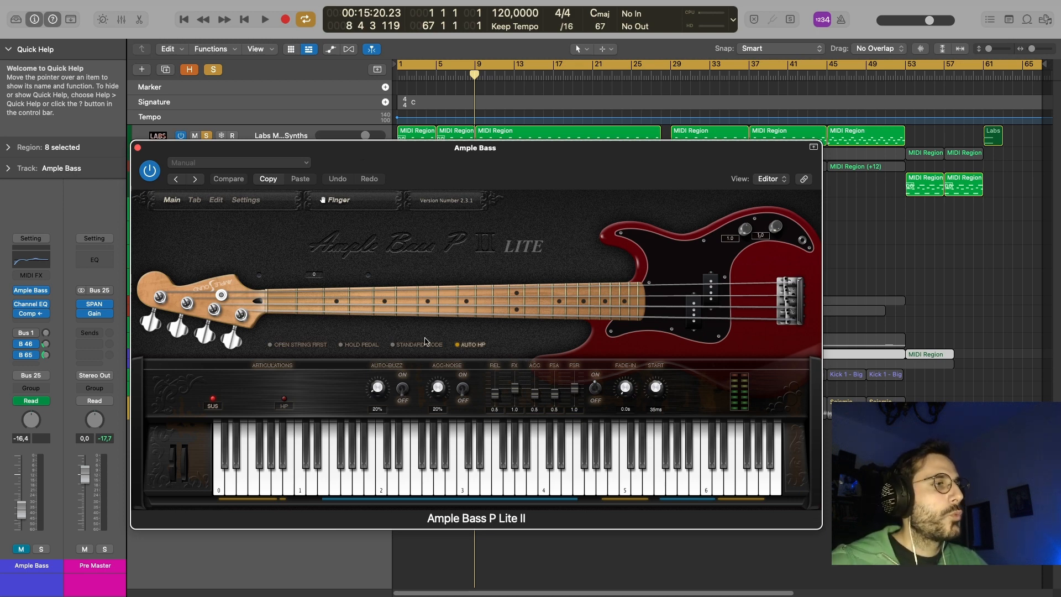
{"action": "left_click", "coordinate": [429, 478]}
{"action": "left_click", "coordinate": [454, 478]}
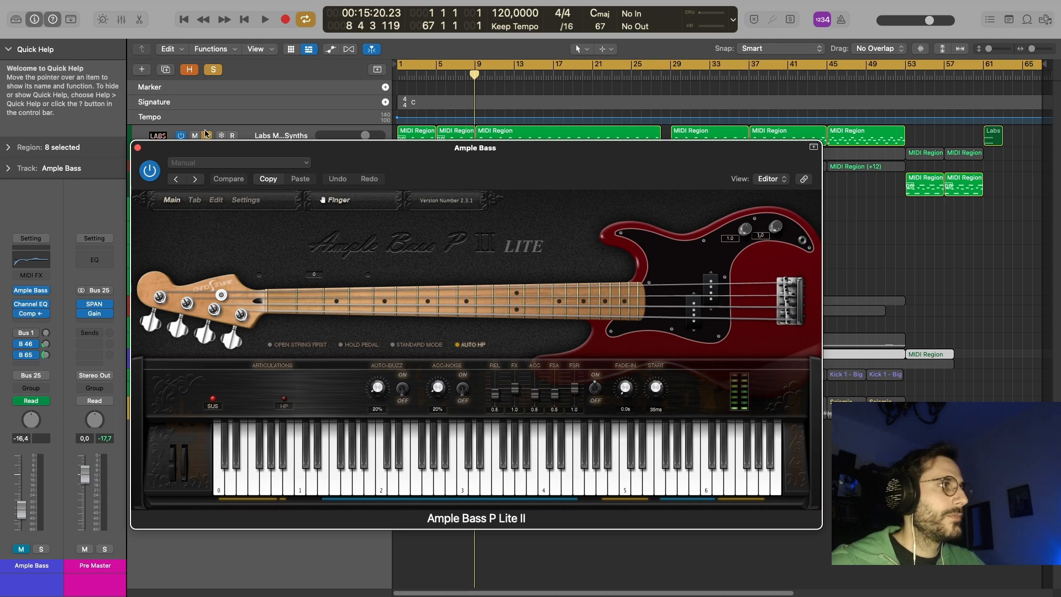
{"action": "left_click", "coordinate": [137, 148]}
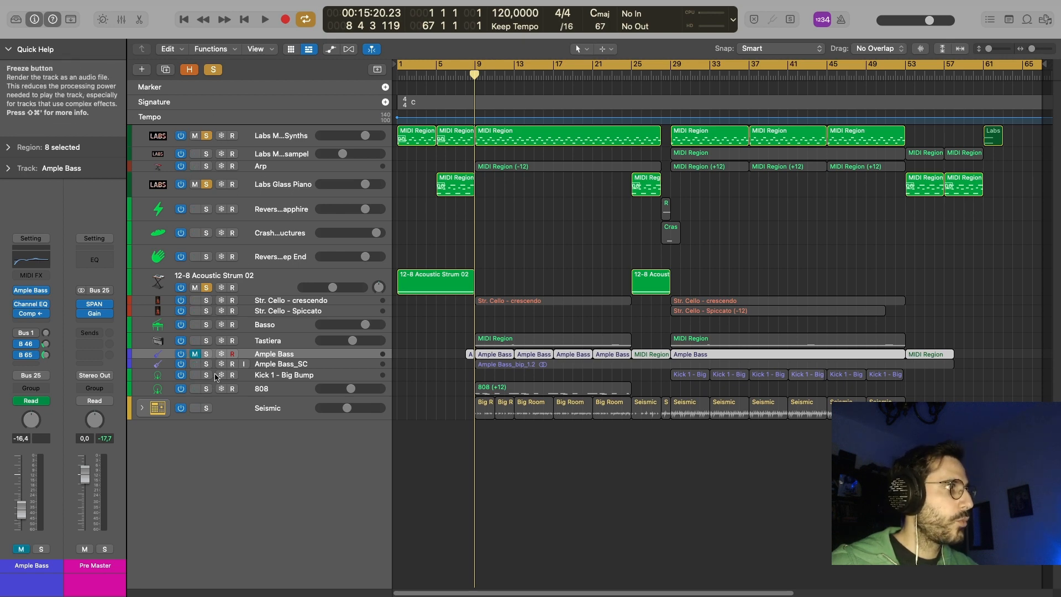
- Clear all track solos and open the short Ample Bass region just before bar 9 in the Piano Roll, with its track enlarged
{"action": "left_click", "coordinate": [215, 71]}
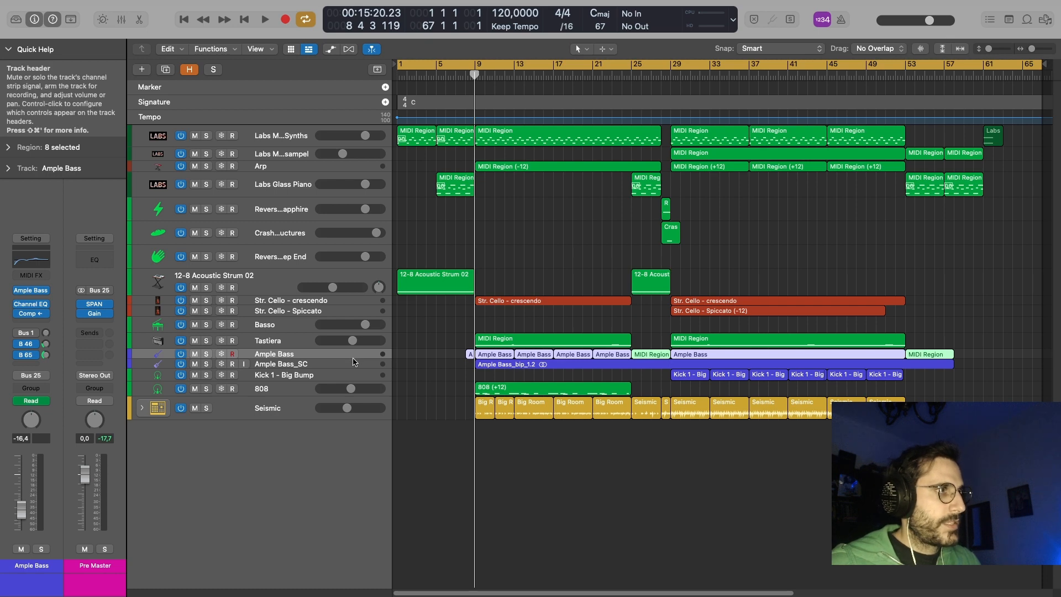
{"action": "left_click_drag", "start_coordinate": [382, 376], "coordinate": [382, 383]}
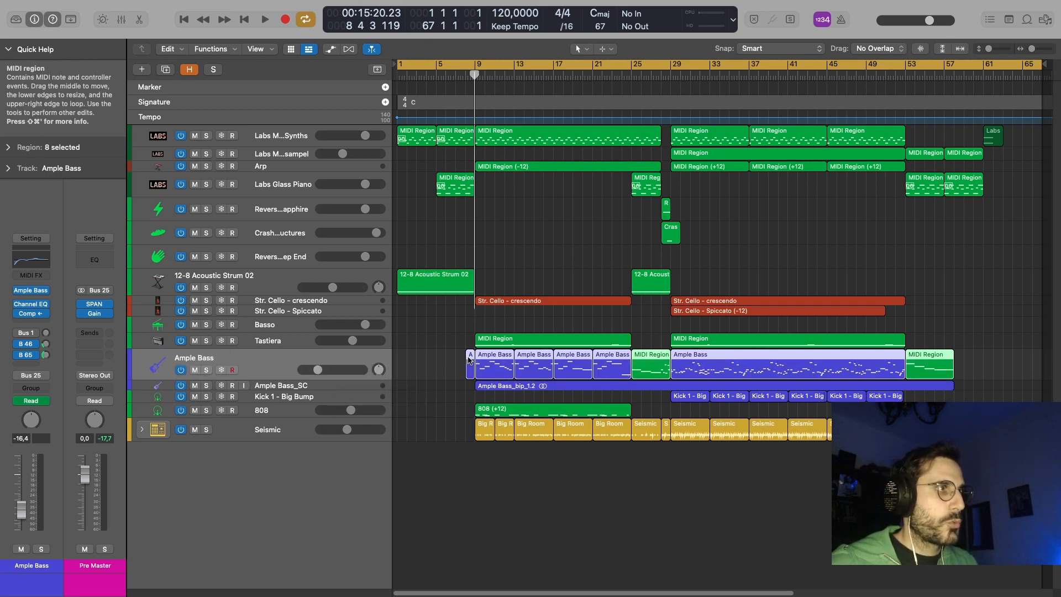
{"action": "double_click", "coordinate": [469, 360]}
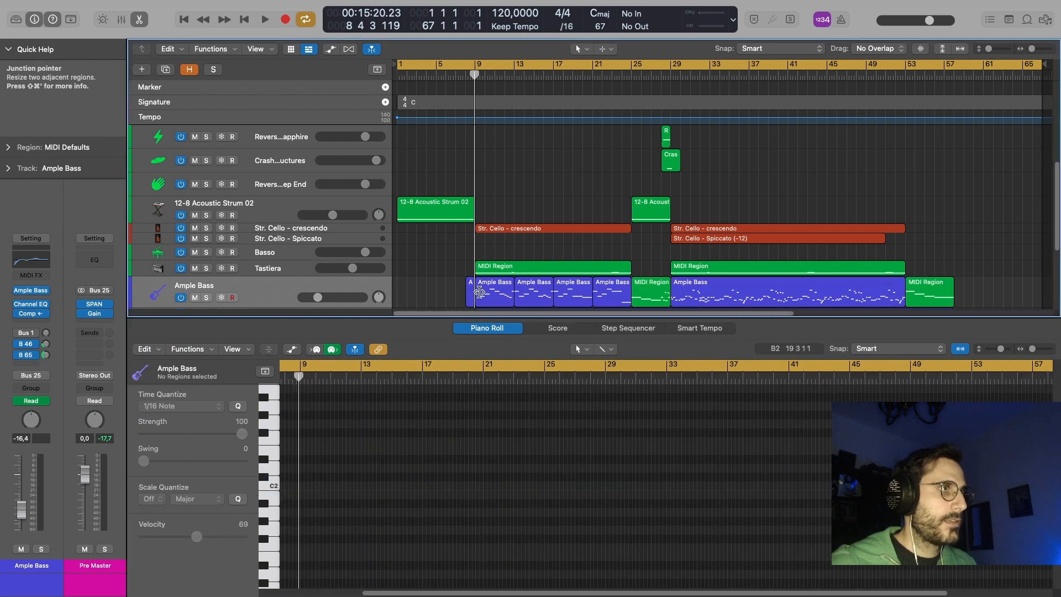
{"action": "left_click", "coordinate": [471, 288]}
{"action": "scroll", "coordinate": [873, 423], "scroll_direction": "up", "scroll_amount": 3}
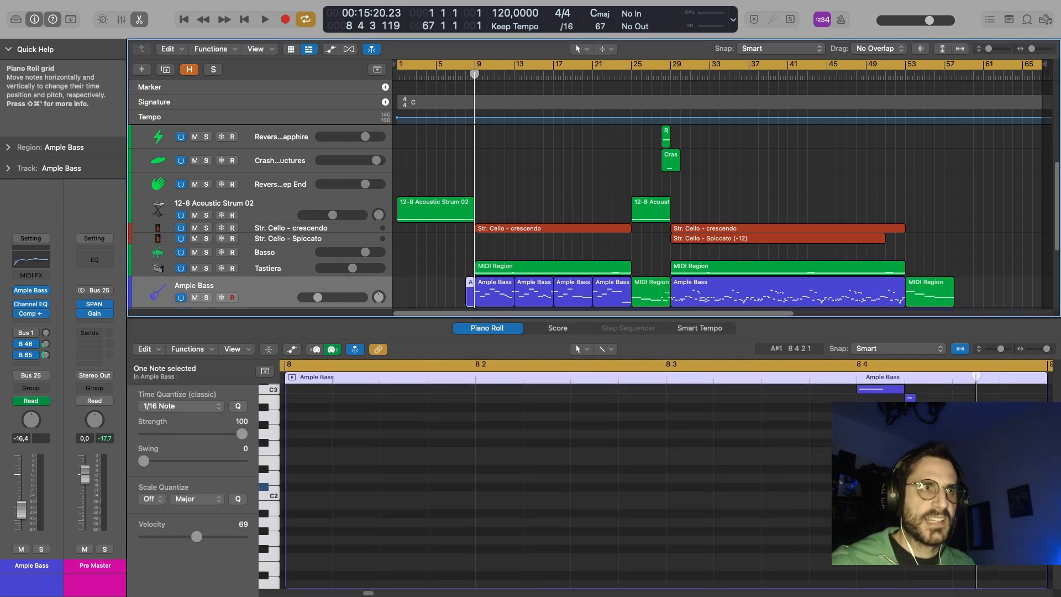
- Solo the Ample Bass track, play its pickup notes from bar 8 beat 4, and close the Piano Roll
{"action": "left_click", "coordinate": [874, 427]}
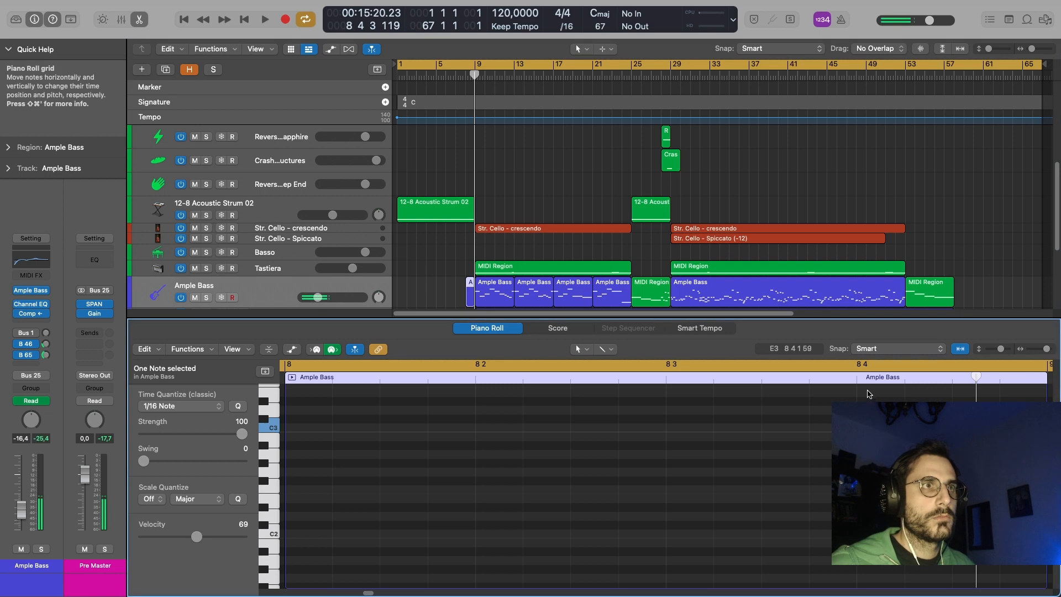
{"action": "left_click", "coordinate": [856, 380]}
{"action": "key", "text": "s"}
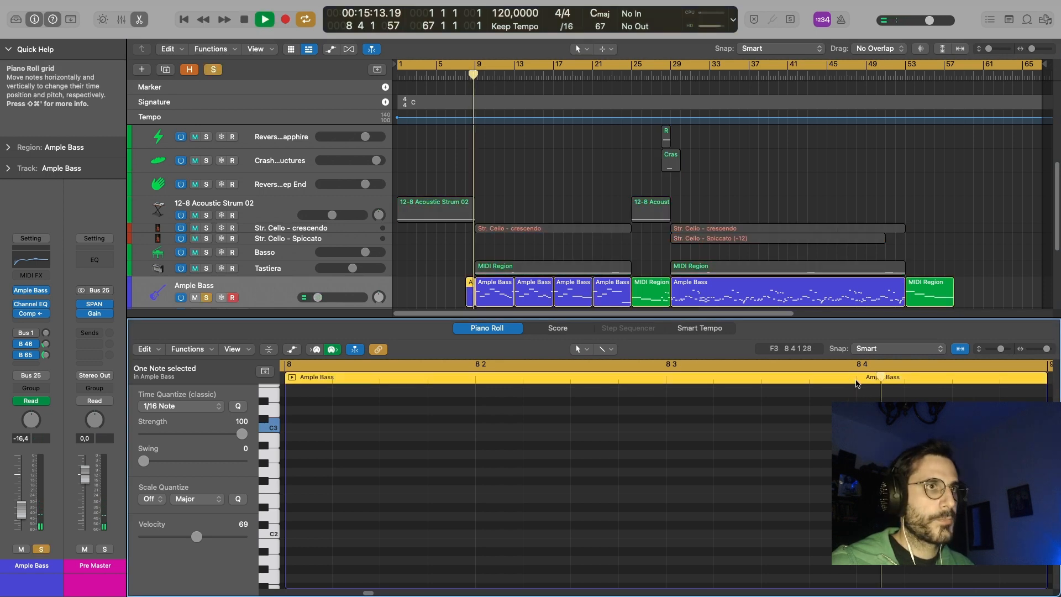
{"action": "key", "text": "space"}
{"action": "key", "text": "e"}
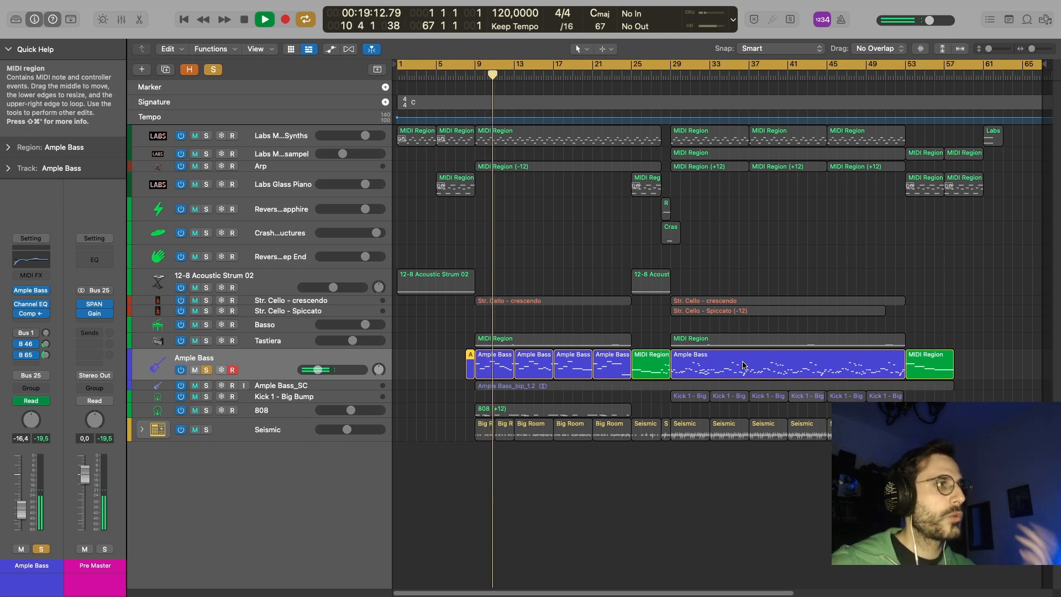
- Join the four consecutive Ample Bass regions between bars 9 and 25 into a single region
{"action": "left_click", "coordinate": [500, 362]}
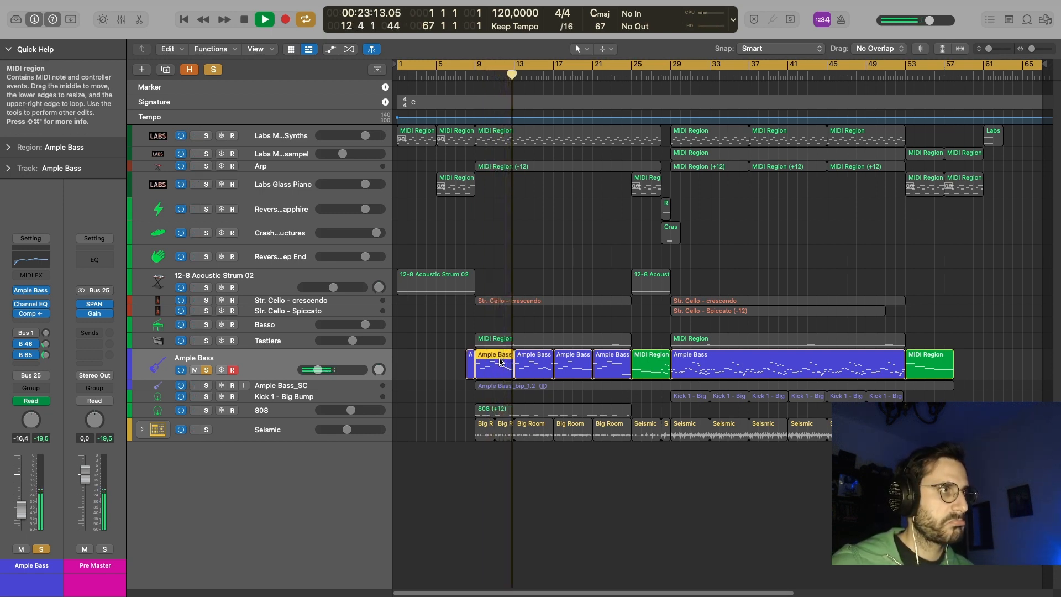
{"action": "left_click", "coordinate": [532, 362], "text": "shift"}
{"action": "left_click", "coordinate": [611, 363], "text": "shift"}
{"action": "left_click", "coordinate": [580, 363], "text": "shift"}
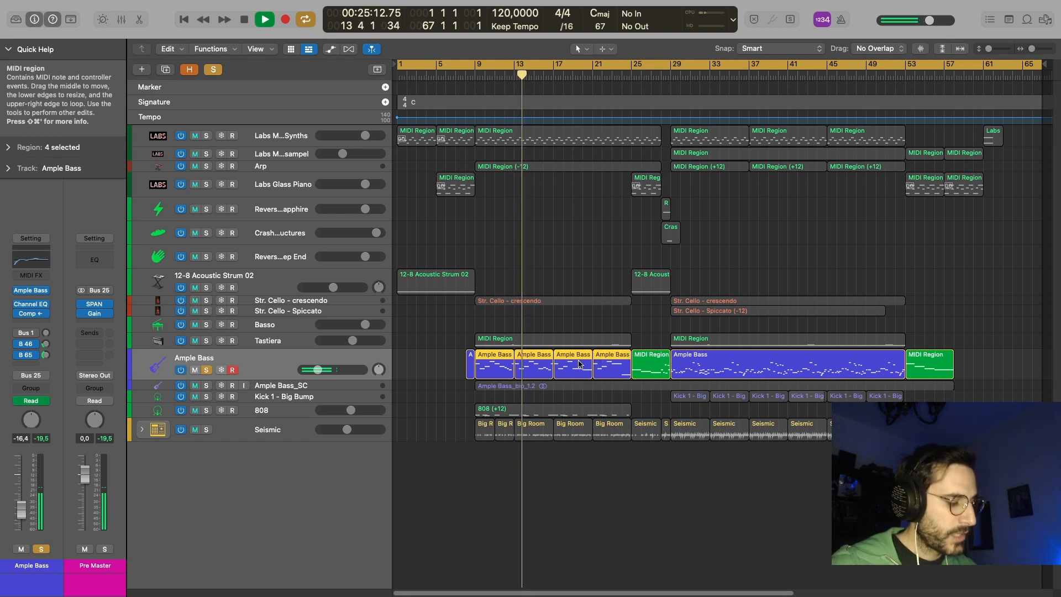
{"action": "key", "text": "super+j"}
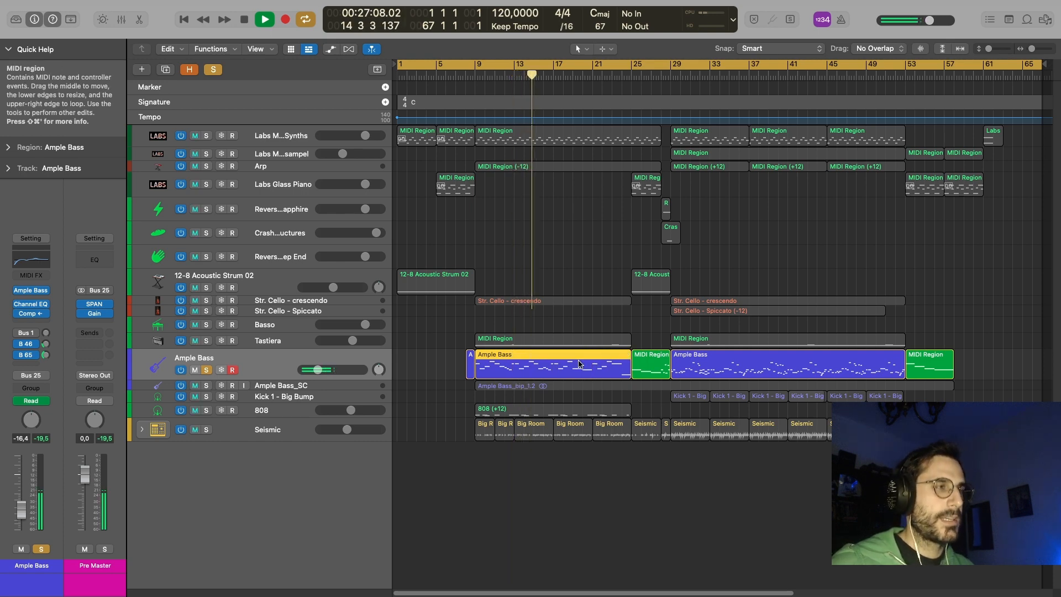
- Examine the joined Ample Bass region in the Piano Roll and as a score, stop playback, and close the editor
{"action": "double_click", "coordinate": [579, 363]}
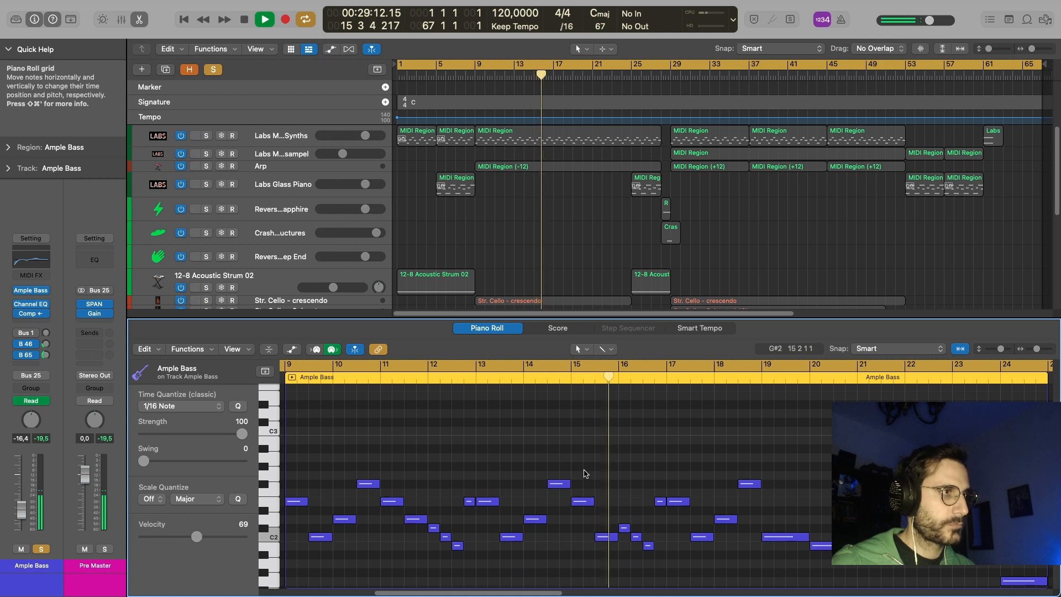
{"action": "key", "text": "n"}
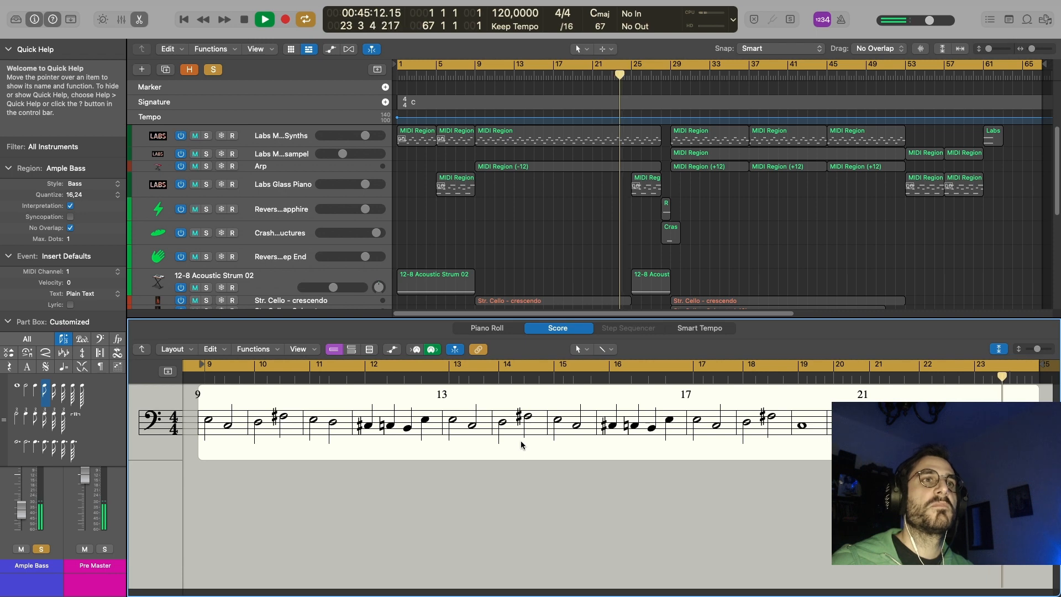
{"action": "key", "text": "space"}
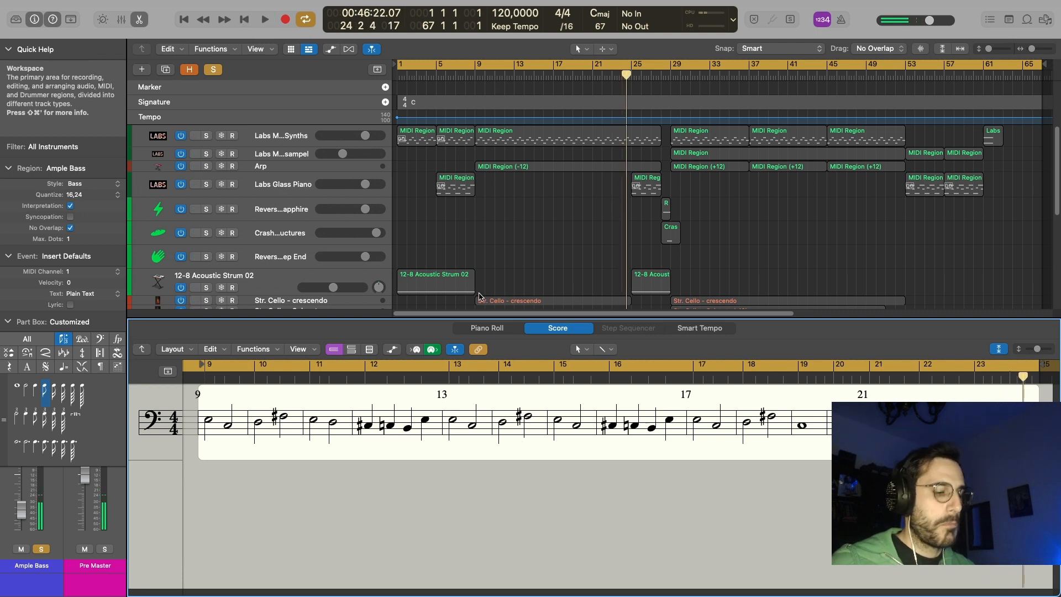
{"action": "key", "text": "p"}
{"action": "key", "text": "p"}
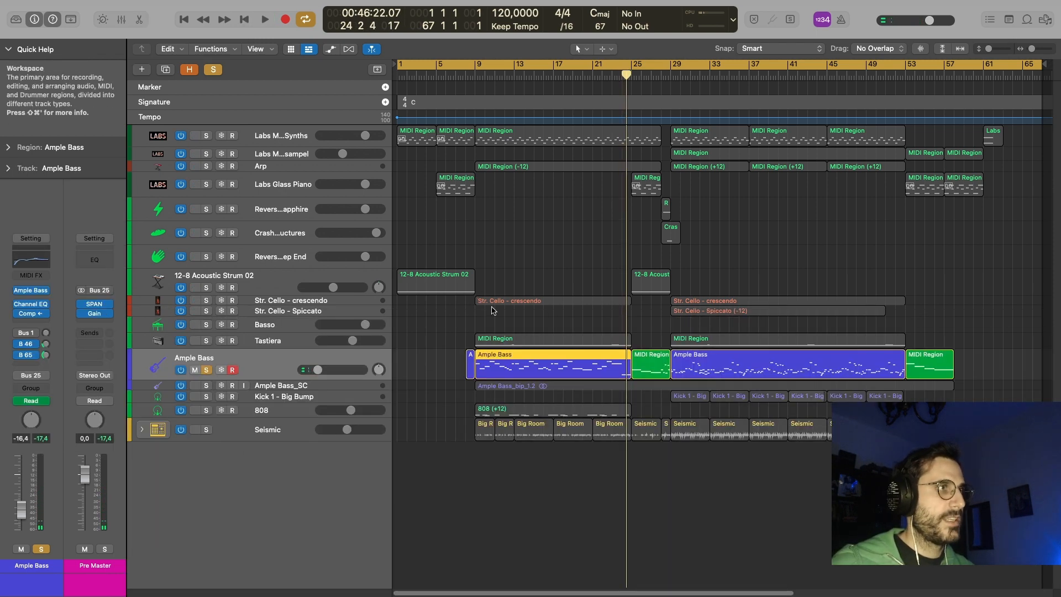
- Turn the Ample Bass track's solo off and on again
{"action": "key", "text": "ctrl+s"}
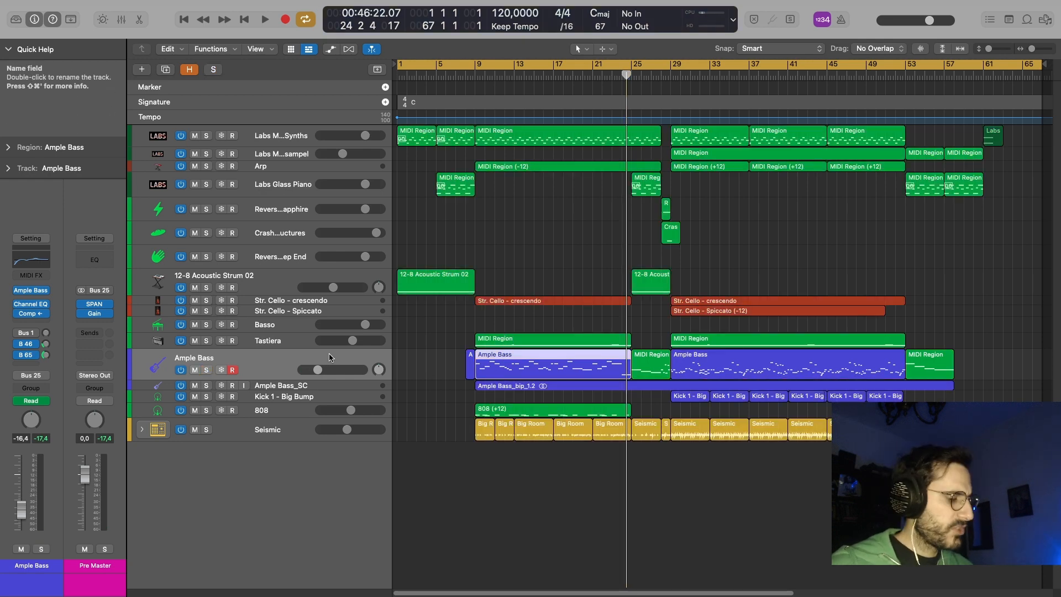
{"action": "key", "text": "ctrl+s"}
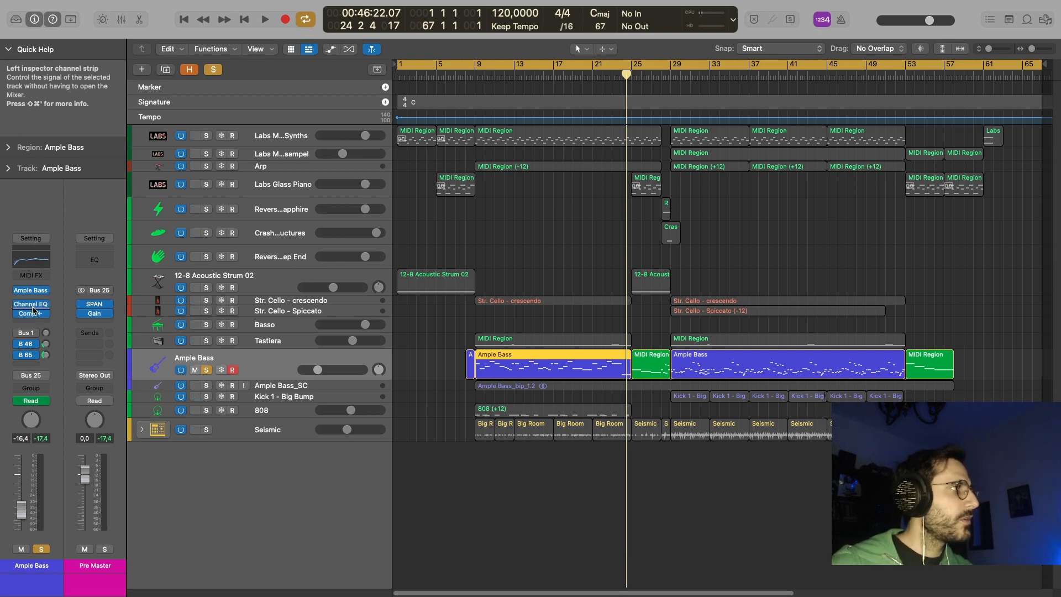
- Examine the Channel EQ settings on the Ample Bass track and close the plug-in window
{"action": "left_click", "coordinate": [33, 313]}
{"action": "left_click", "coordinate": [39, 263]}
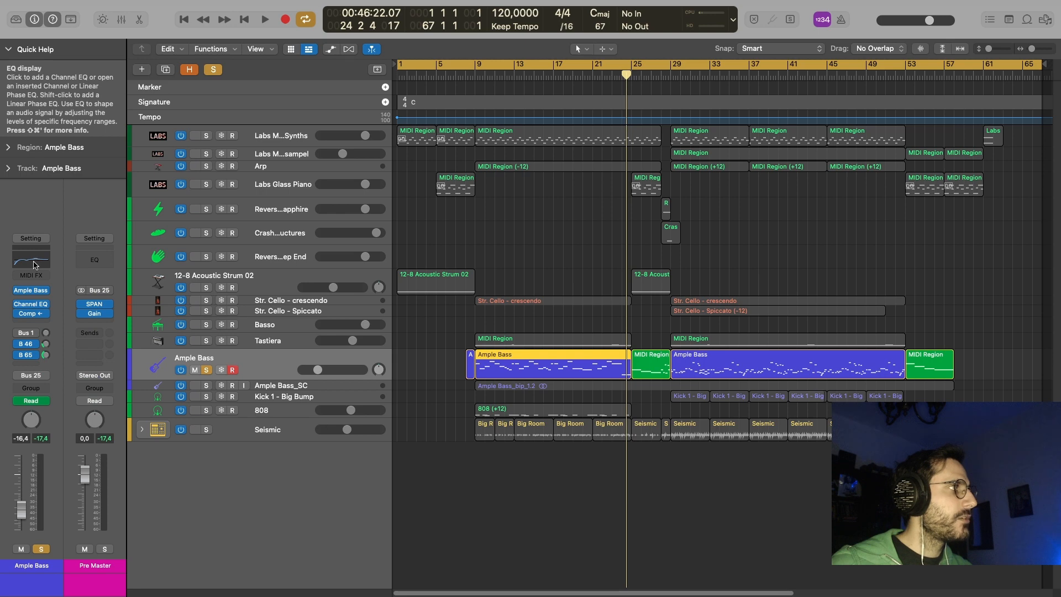
{"action": "left_click", "coordinate": [34, 264]}
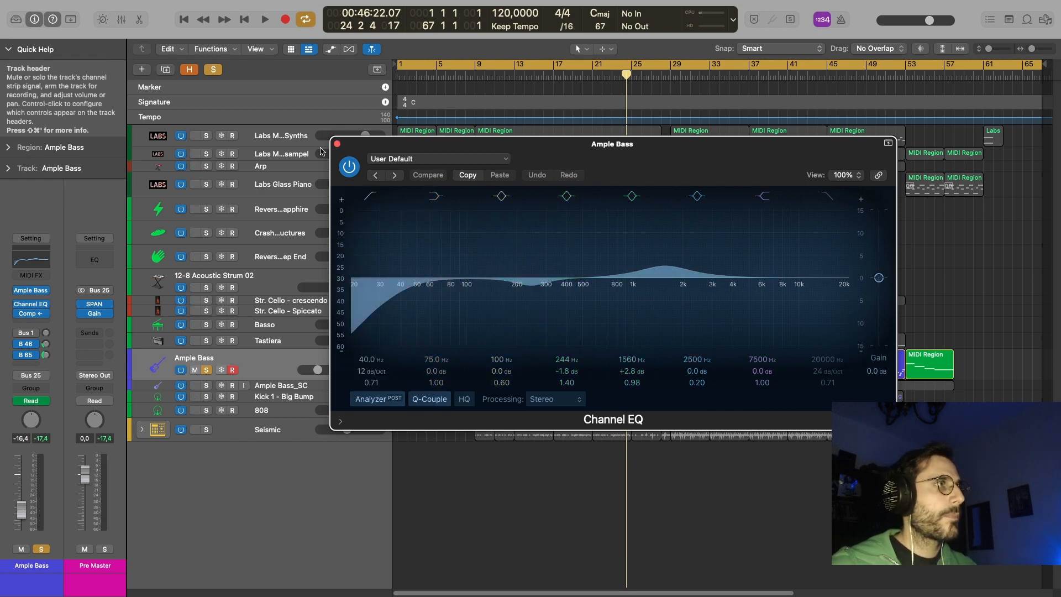
{"action": "left_click", "coordinate": [337, 144]}
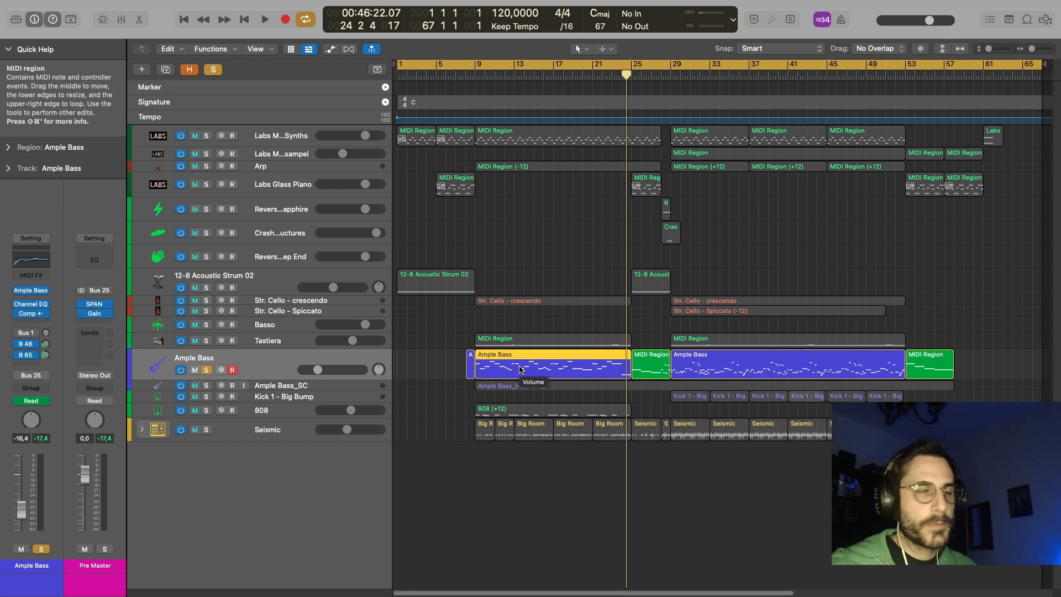
- Play the soloed Ample Bass track briefly from bar 9 and turn its solo off
{"action": "left_click", "coordinate": [463, 345]}
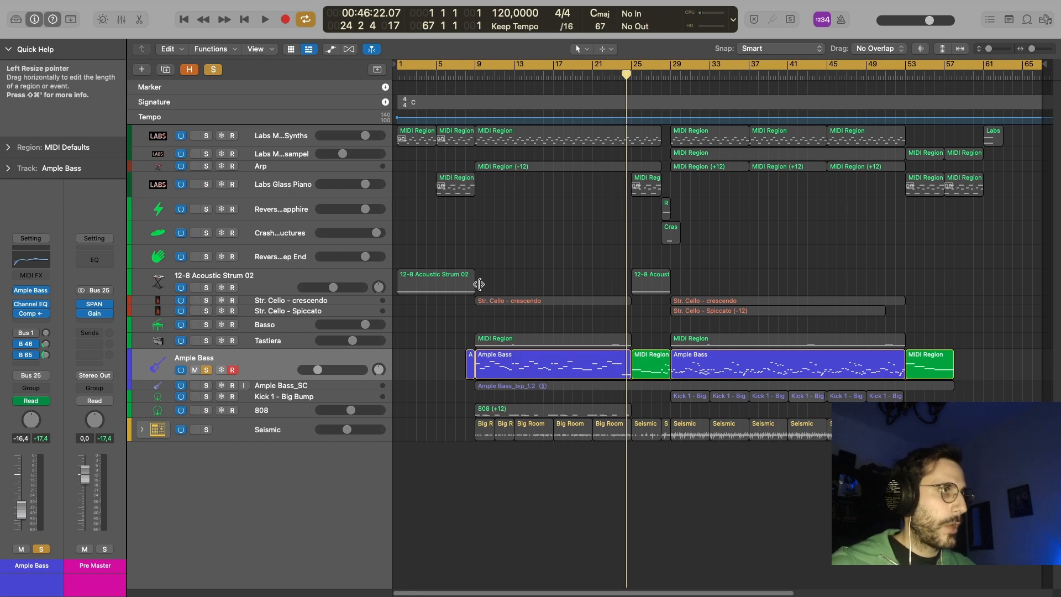
{"action": "left_click", "coordinate": [476, 77]}
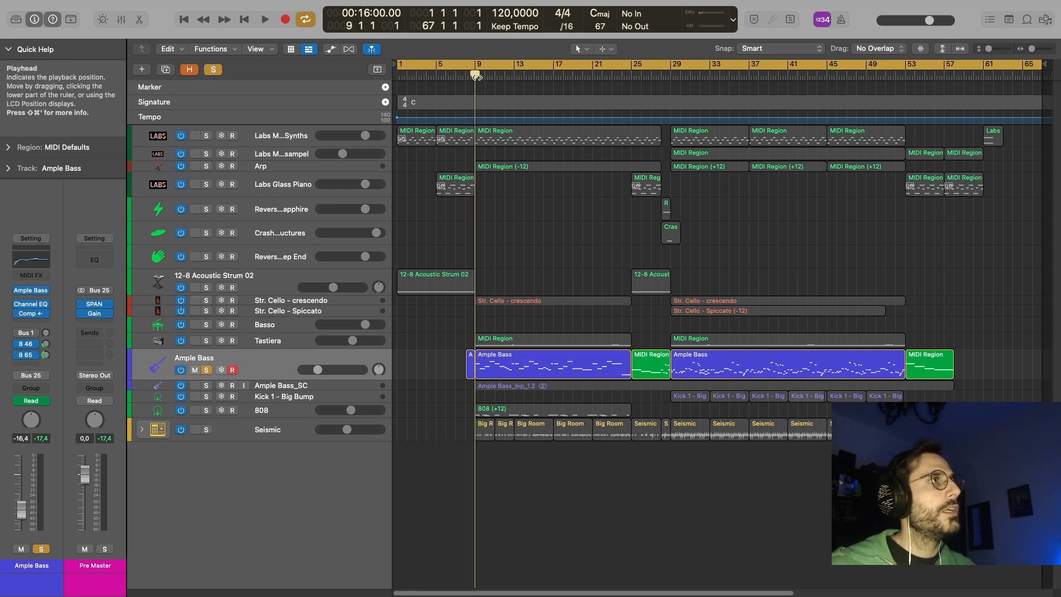
{"action": "key", "text": "space"}
{"action": "key", "text": "space"}
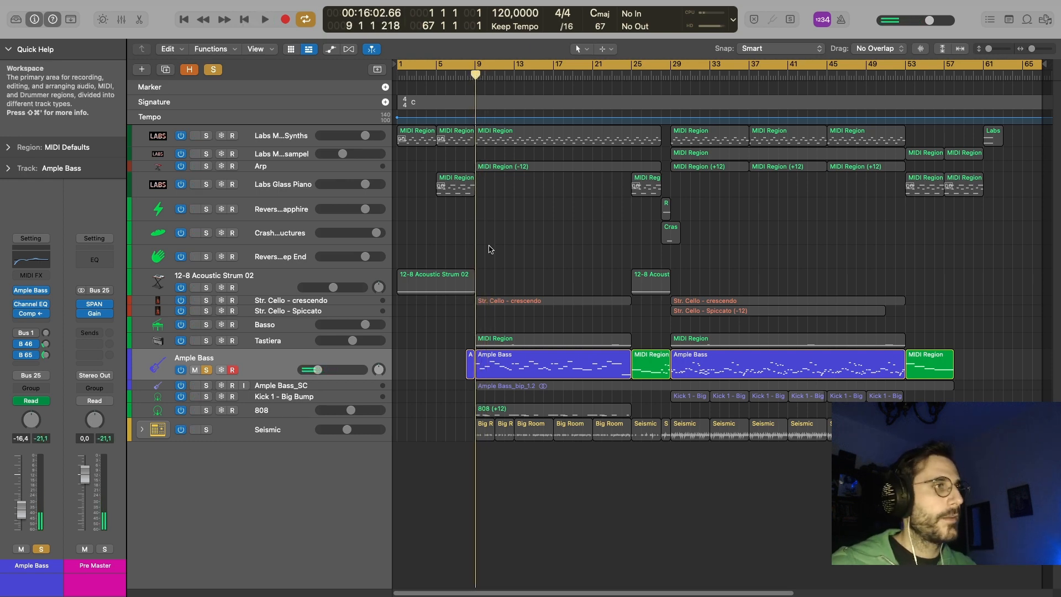
{"action": "left_click", "coordinate": [208, 372]}
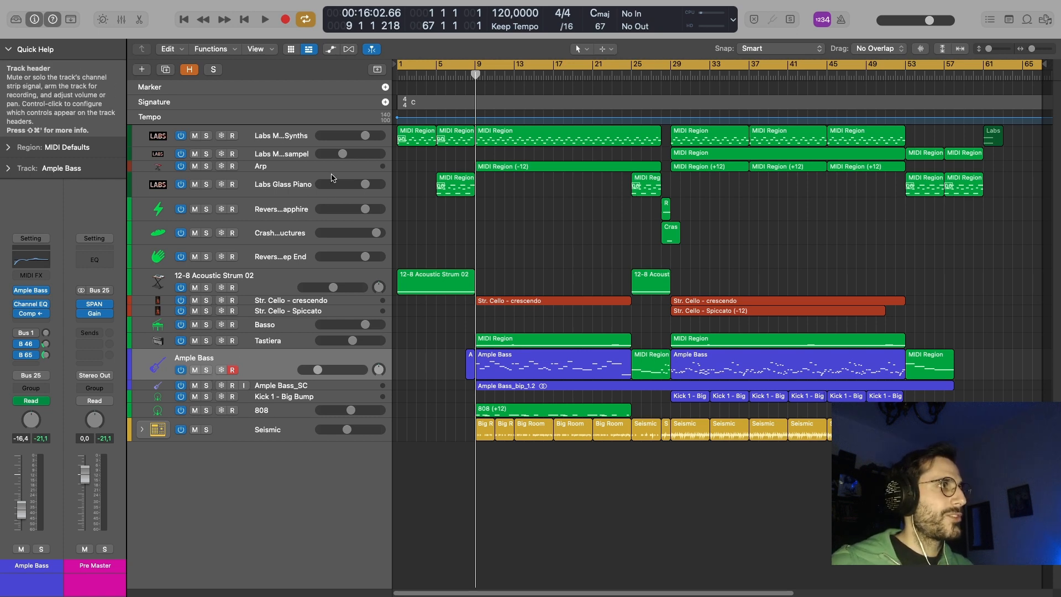
- Enlarge the Arp track and listen to it soloed, turning its solo off and stopping playback to finish
{"action": "left_click", "coordinate": [332, 166]}
{"action": "left_click_drag", "start_coordinate": [378, 172], "coordinate": [380, 193]}
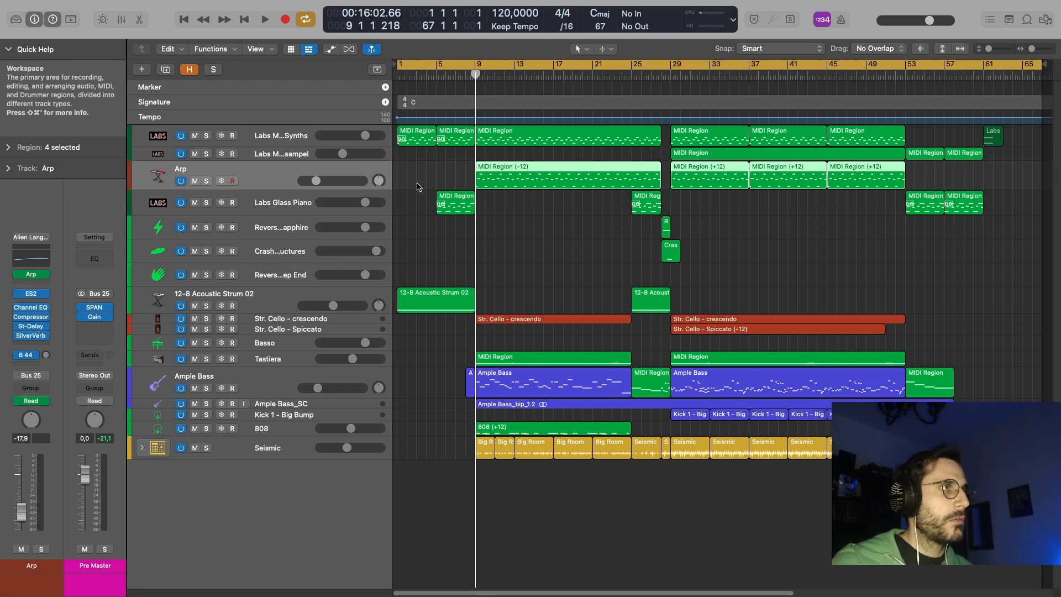
{"action": "key", "text": "s"}
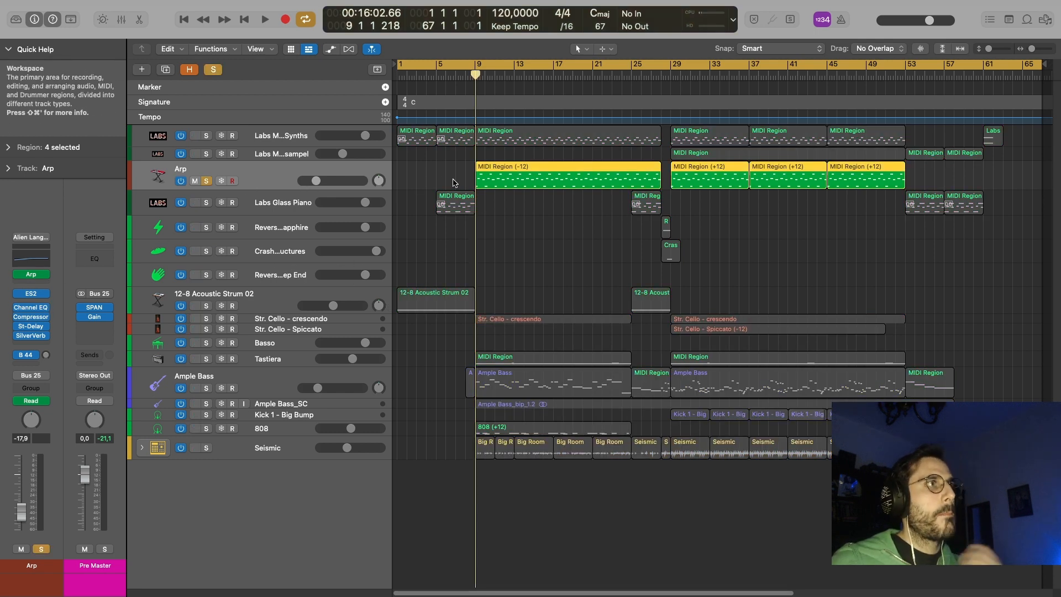
{"action": "key", "text": "space"}
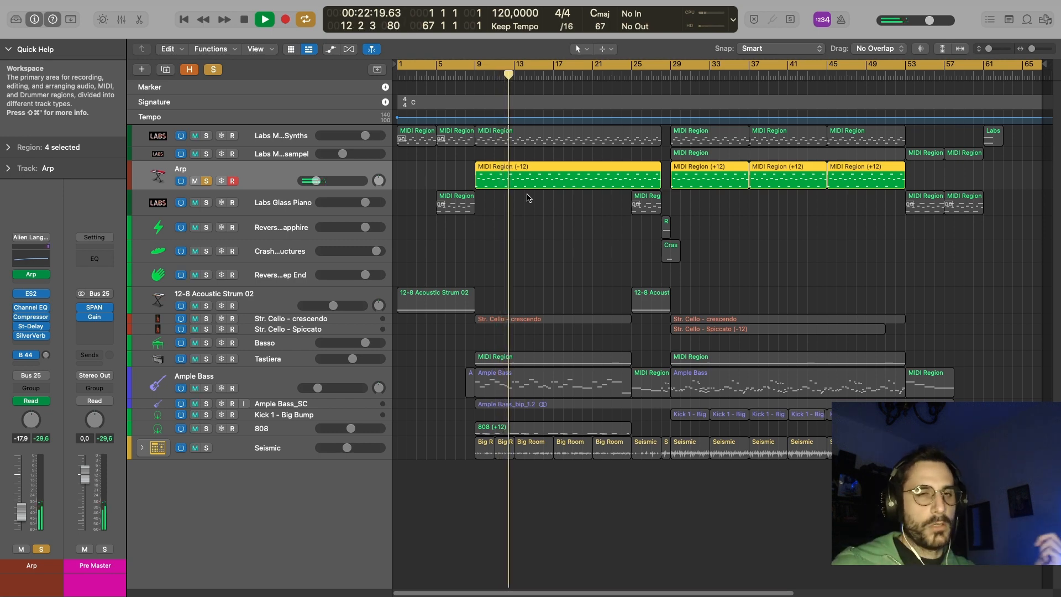
{"action": "left_click", "coordinate": [205, 182]}
{"action": "key", "text": "space"}
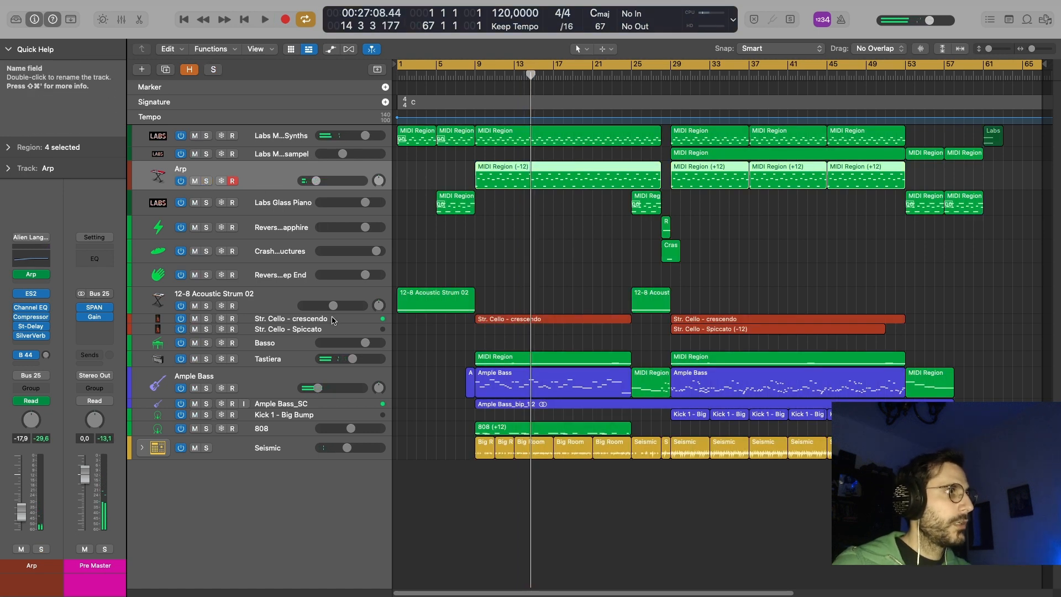
- Enlarge the Str. Cello - crescendo track and open its first region, at bar 9, as a score
{"action": "left_click", "coordinate": [347, 323]}
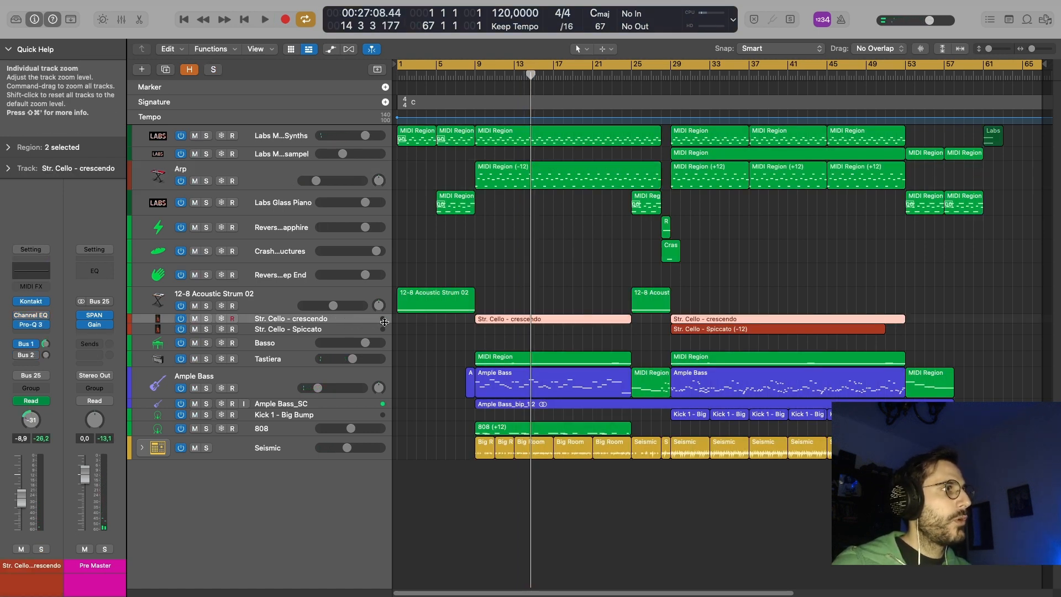
{"action": "left_click_drag", "start_coordinate": [382, 324], "coordinate": [382, 360]}
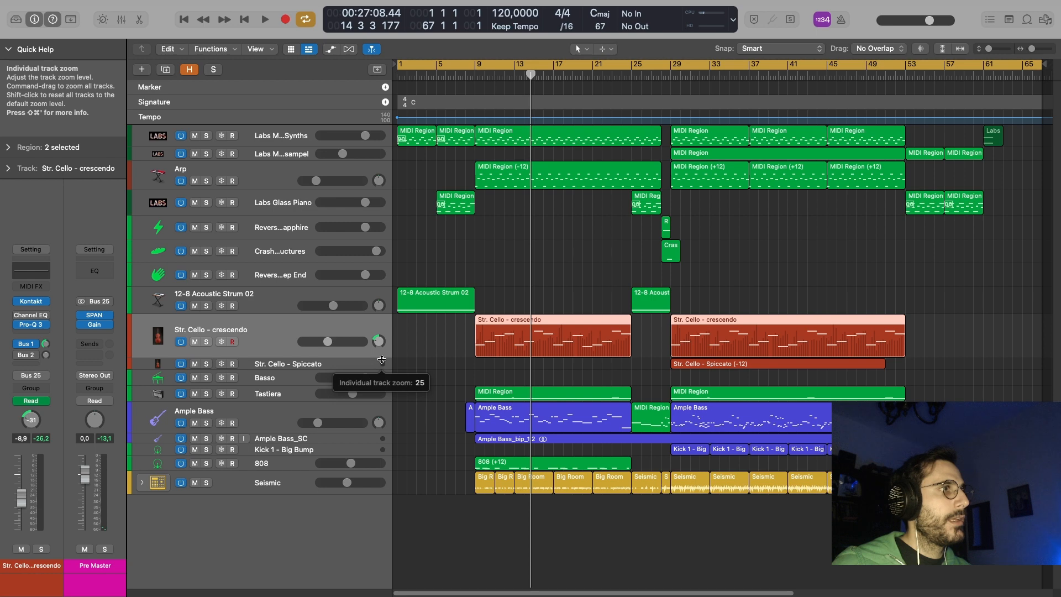
{"action": "left_click", "coordinate": [504, 335]}
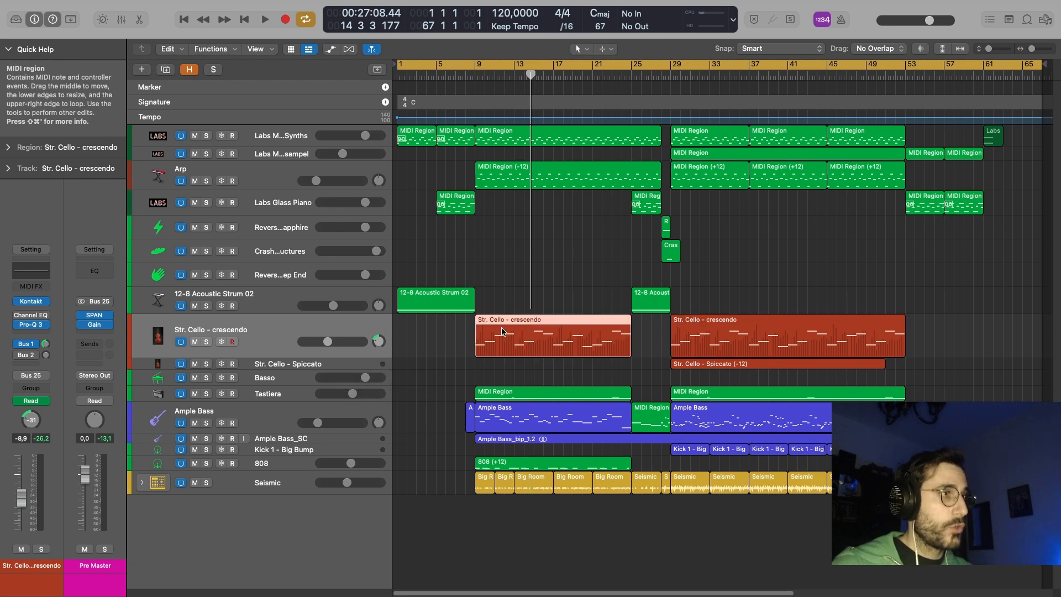
{"action": "double_click", "coordinate": [502, 332]}
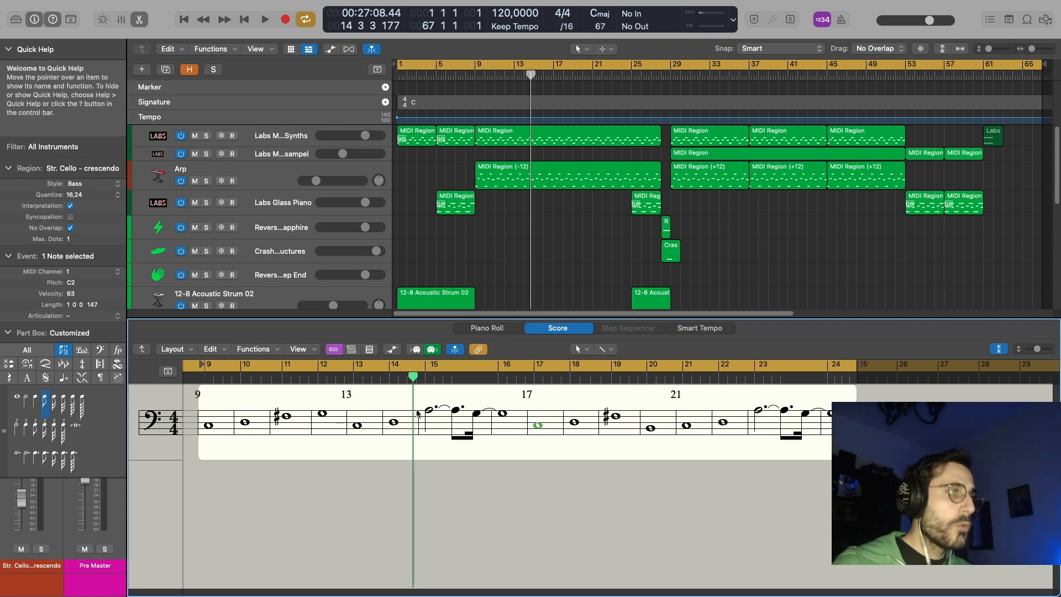
- Solo the Str. Cello - crescendo track and play its score from bar 17, then from the first note at bar 9 with the notation enlarged
{"action": "key", "text": "s"}
{"action": "key", "text": "shift+Return"}
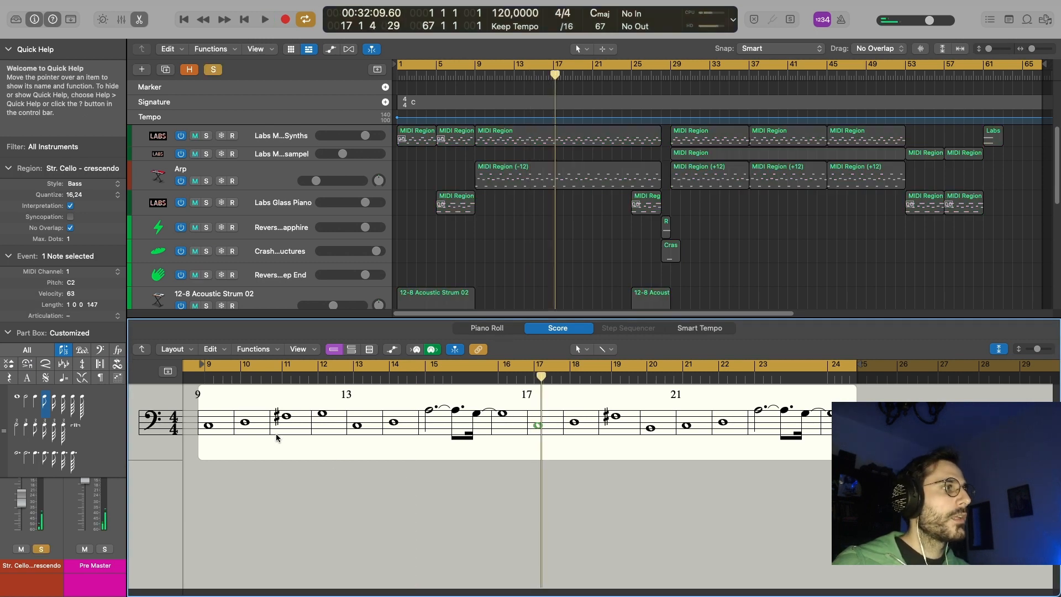
{"action": "left_click", "coordinate": [208, 426]}
{"action": "key", "text": "z"}
{"action": "key", "text": "shift+Return"}
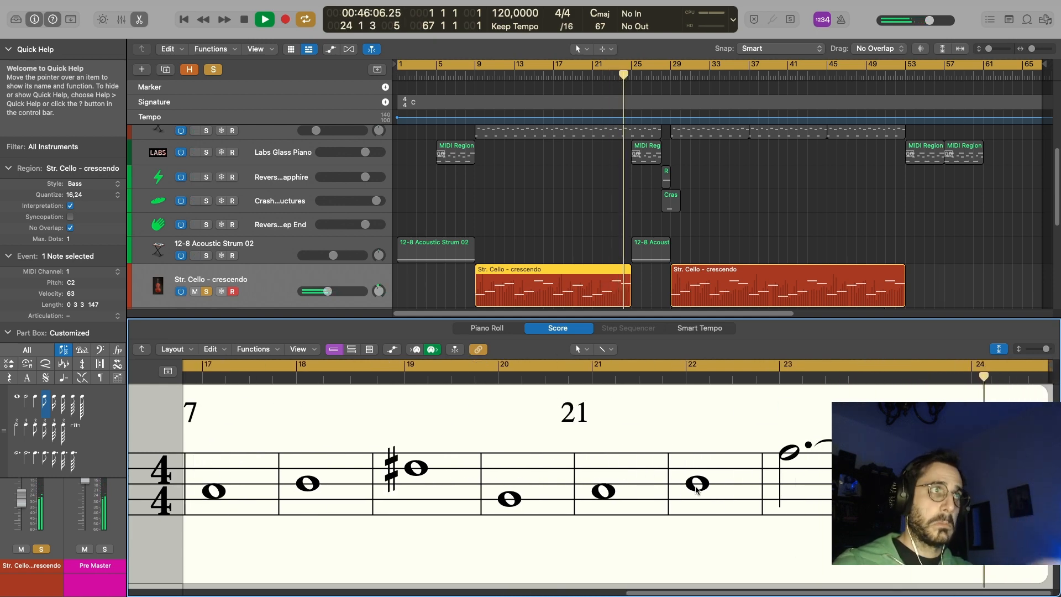
- Close the score editor, stop playback, turn off the Str. Cello - crescendo solo, and reduce the track's height
{"action": "key", "text": "p"}
{"action": "key", "text": "p"}
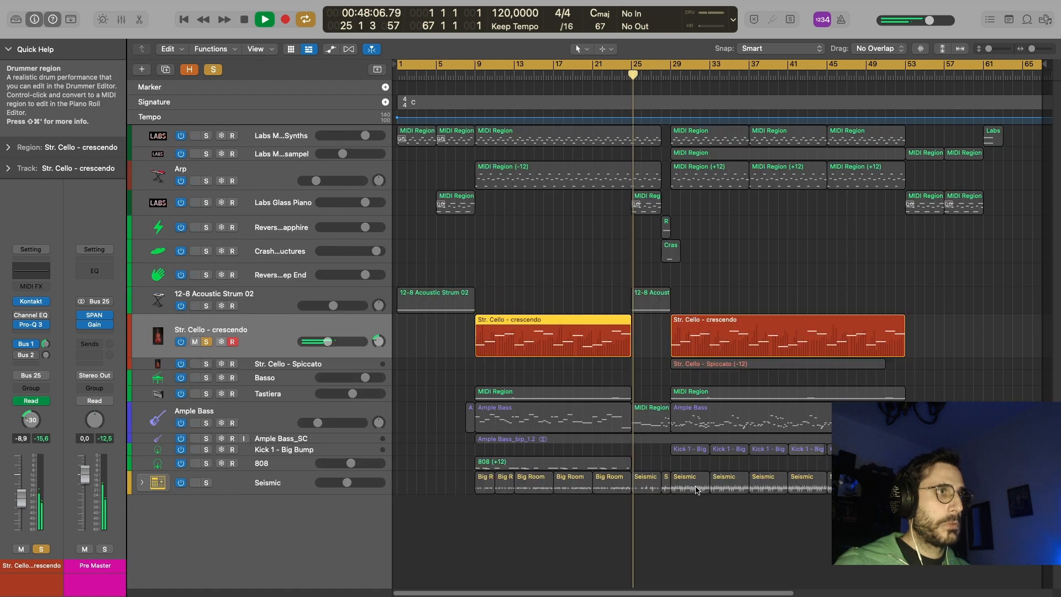
{"action": "key", "text": "space"}
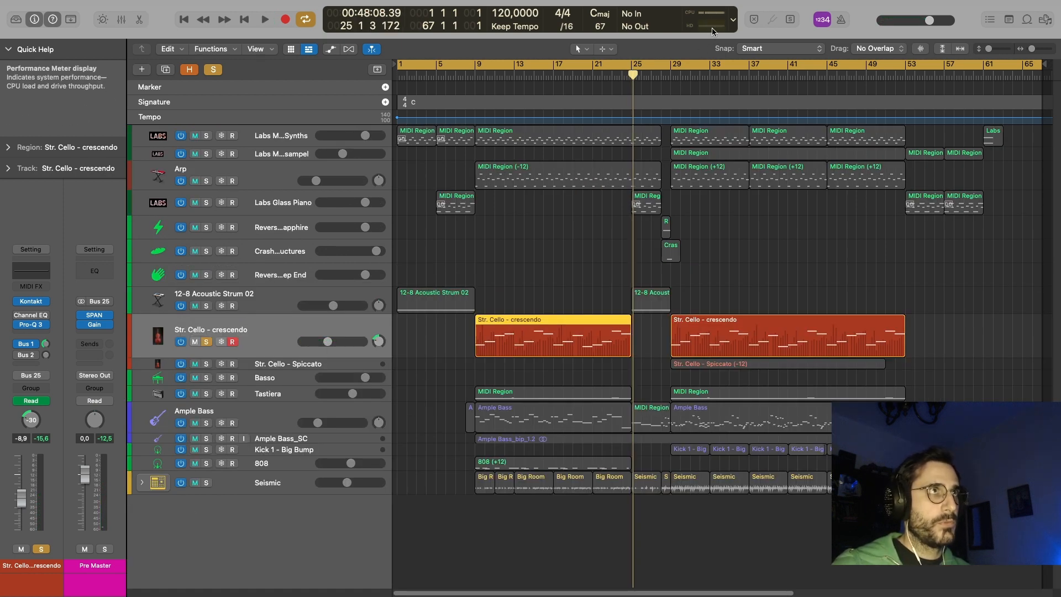
{"action": "left_click", "coordinate": [206, 341]}
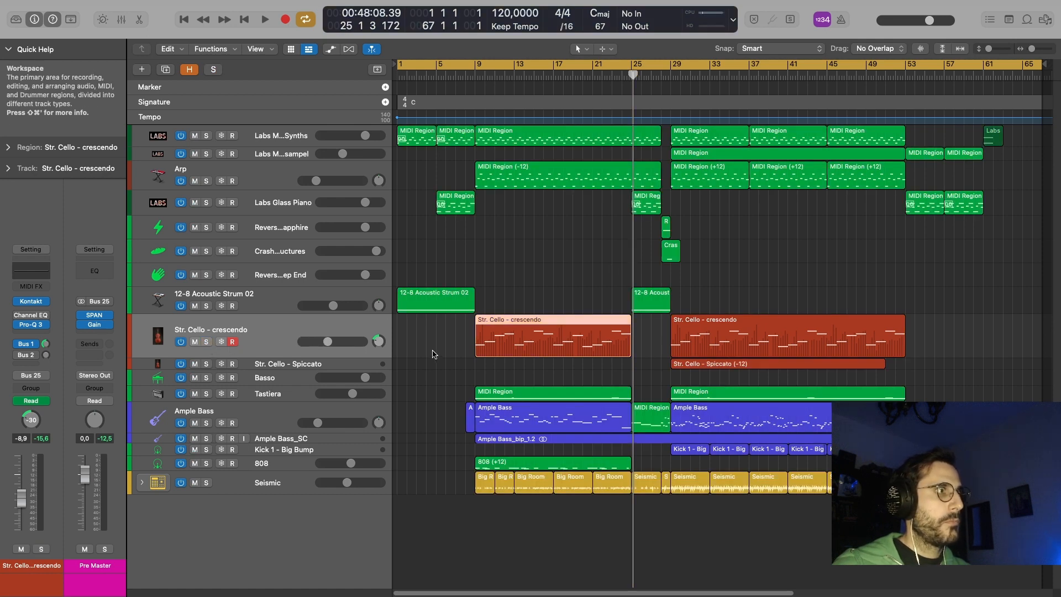
{"action": "left_click_drag", "start_coordinate": [364, 357], "coordinate": [363, 335]}
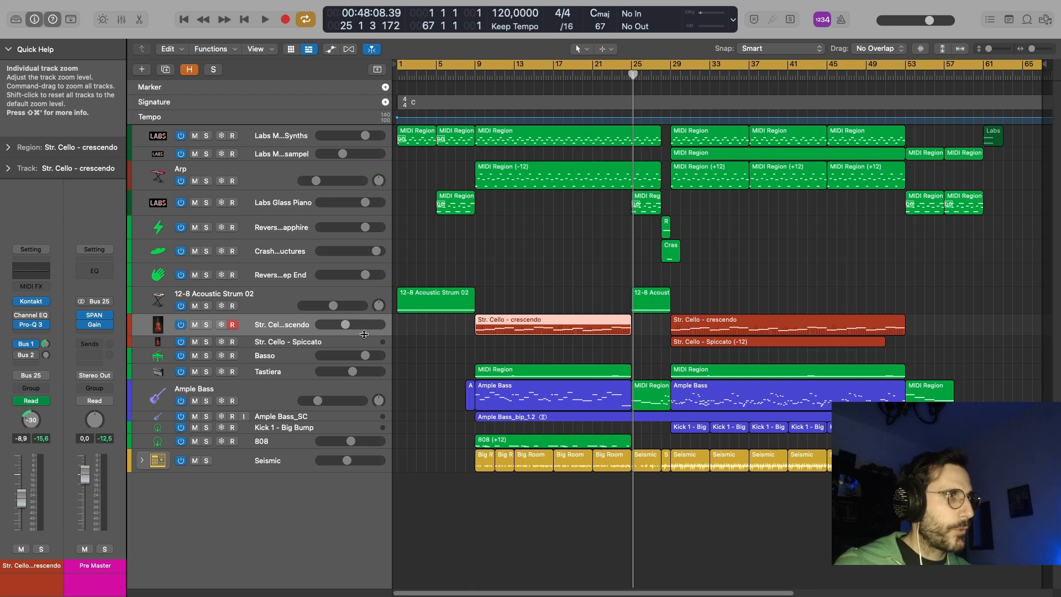
- Select the 808 region at bar 9 and its track
{"action": "left_click", "coordinate": [504, 441]}
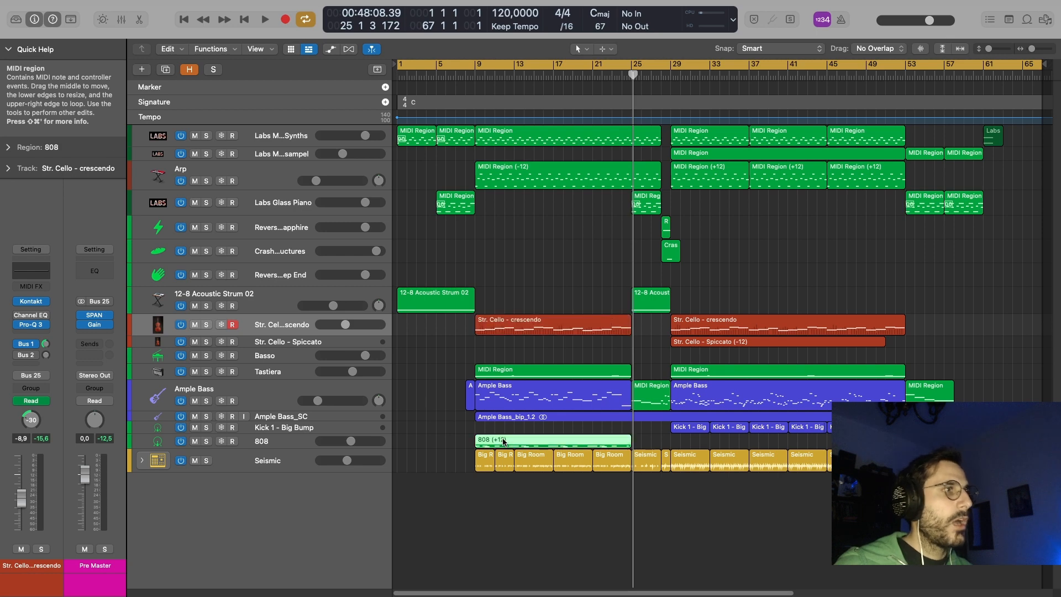
{"action": "left_click", "coordinate": [315, 444]}
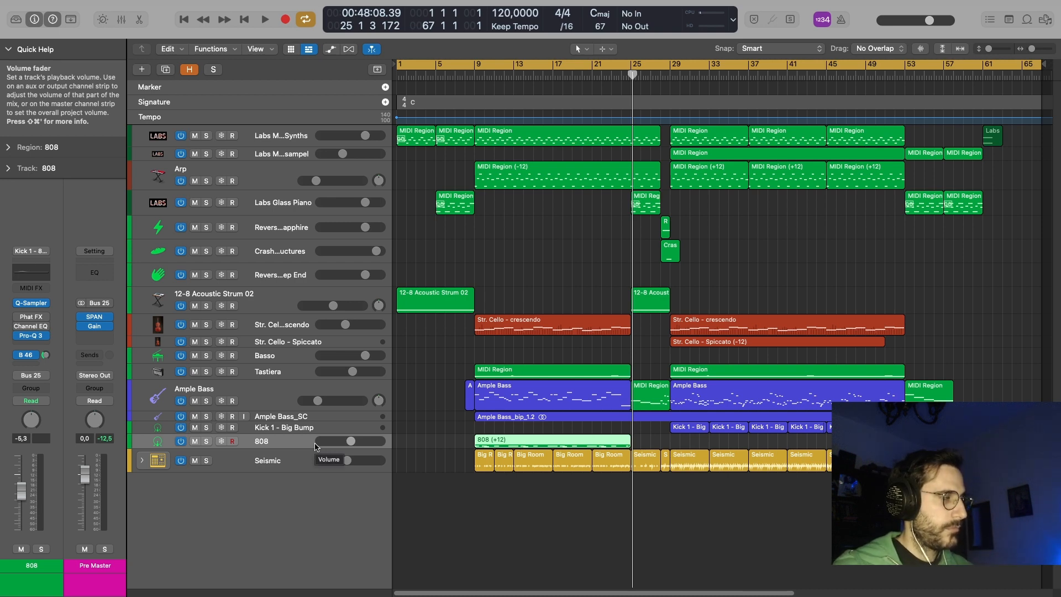
{"action": "key", "text": "super+Tab"}
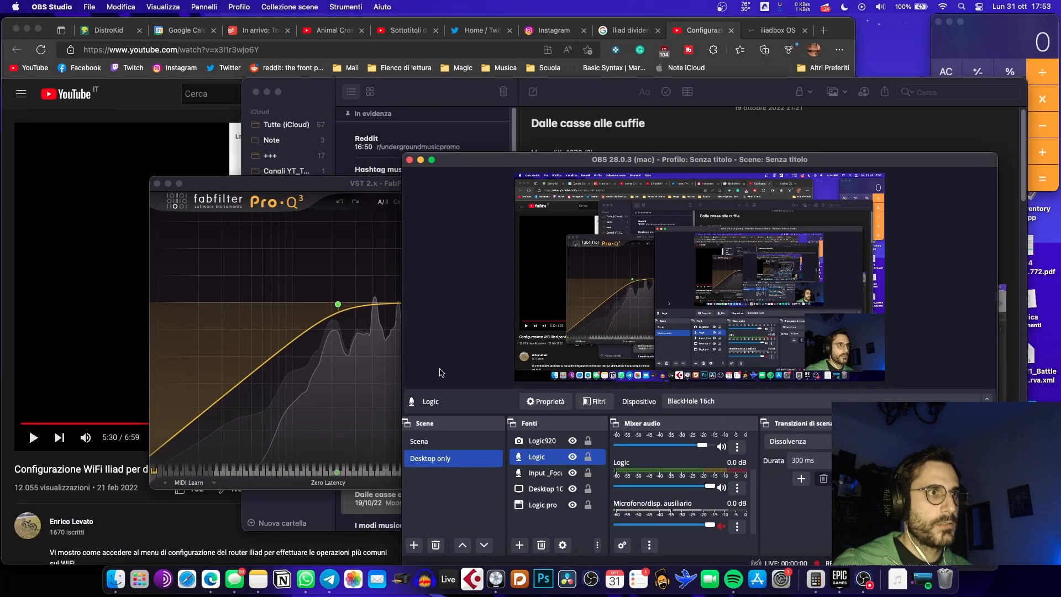
{"action": "key", "text": "super+Tab"}
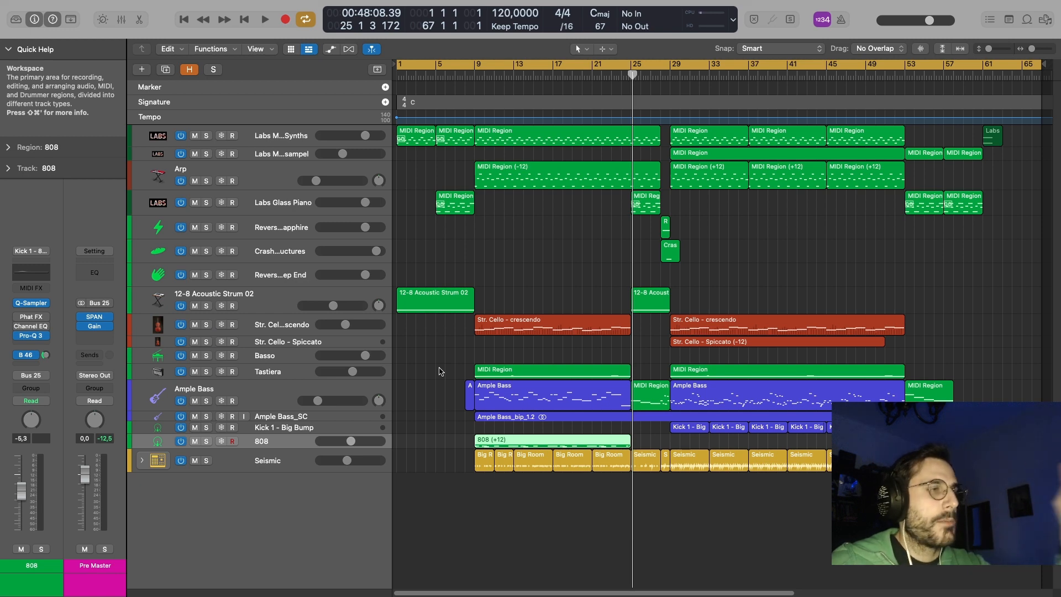
- Solo the 808 track, play its region while examining its Quick Sampler instrument, and stop playback with the plug-in window closed
{"action": "key", "text": "s"}
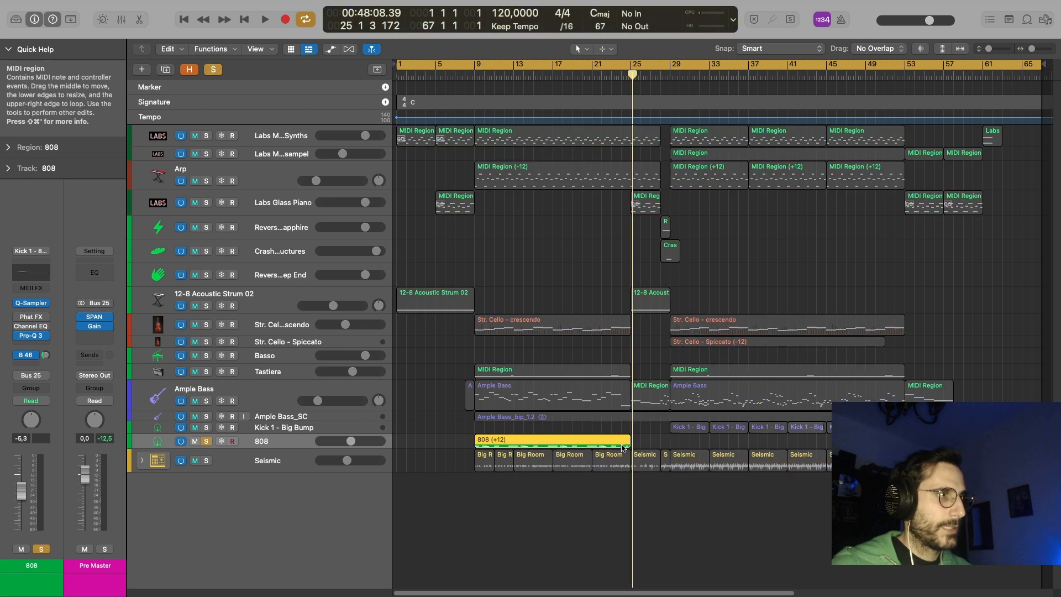
{"action": "key", "text": "shift+space"}
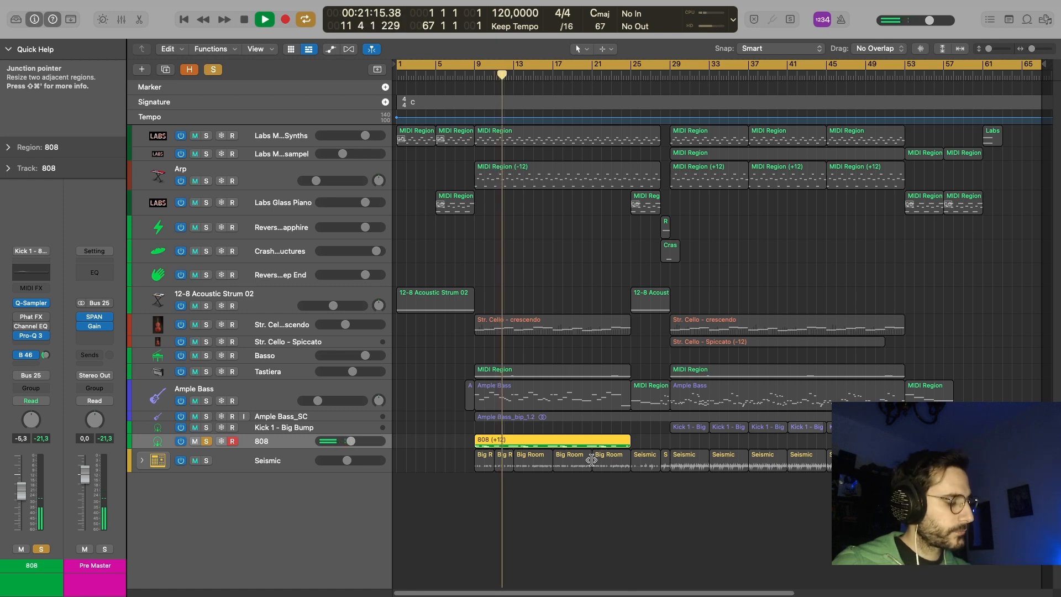
{"action": "key", "text": "v"}
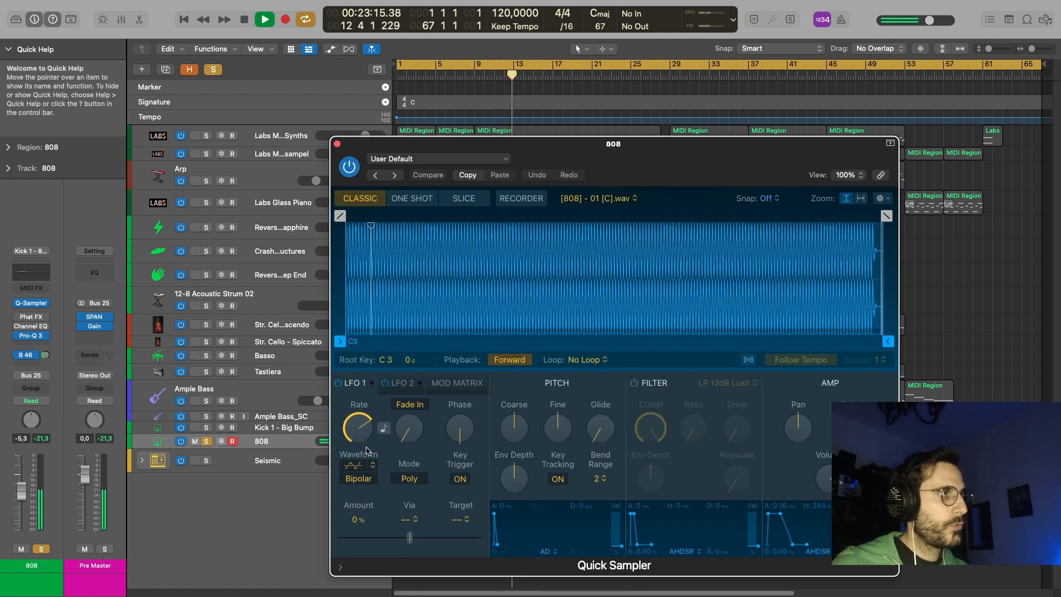
{"action": "left_click", "coordinate": [337, 145]}
{"action": "key", "text": "space"}
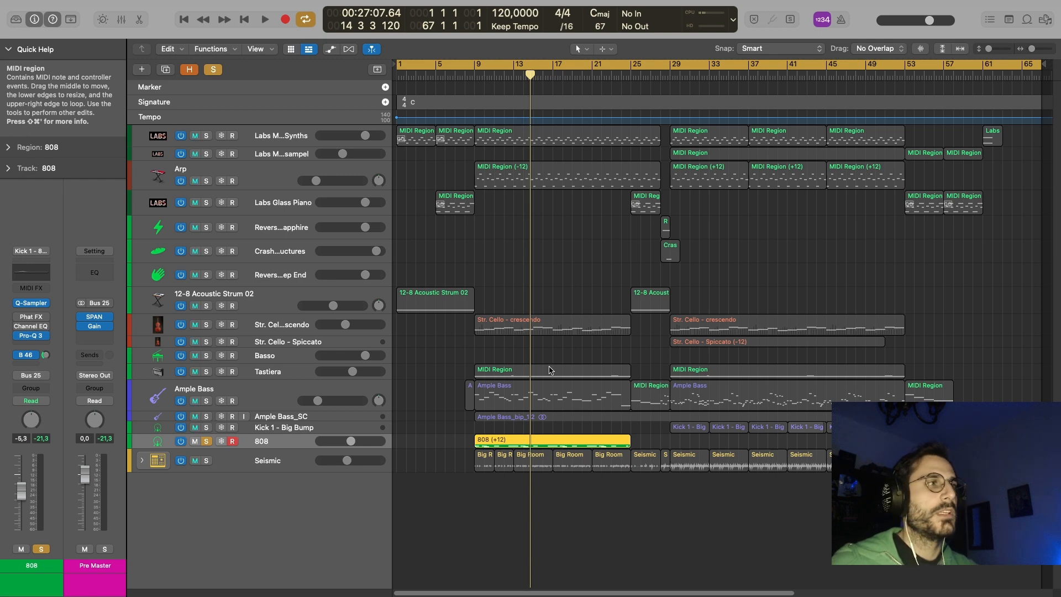
- Play the 808 region from its start, add Ample Bass to the solo, and finish with playback stopped and both solos off
{"action": "key", "text": "shift+Return"}
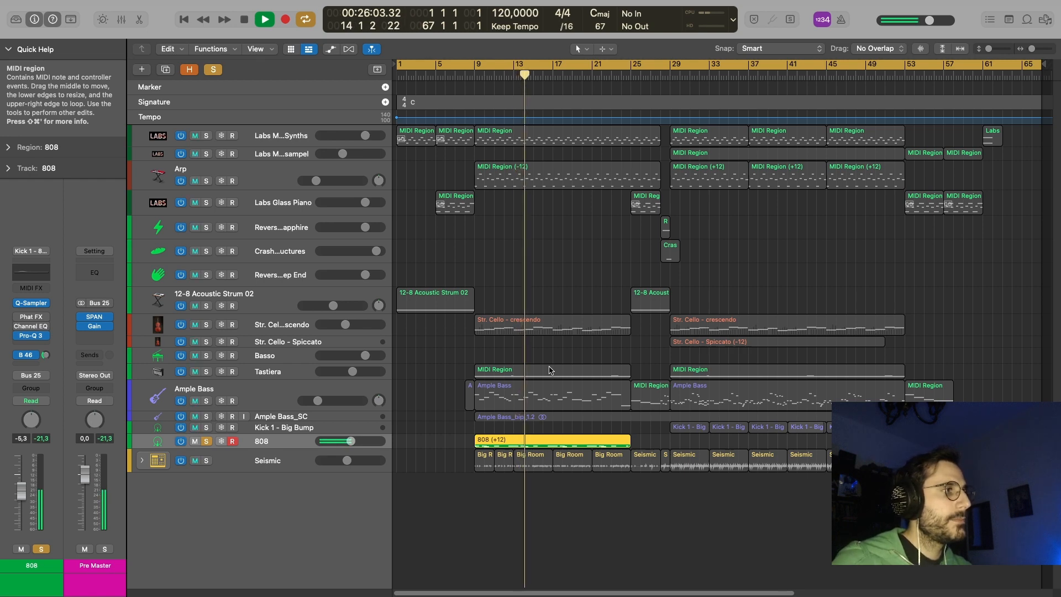
{"action": "left_click", "coordinate": [207, 401]}
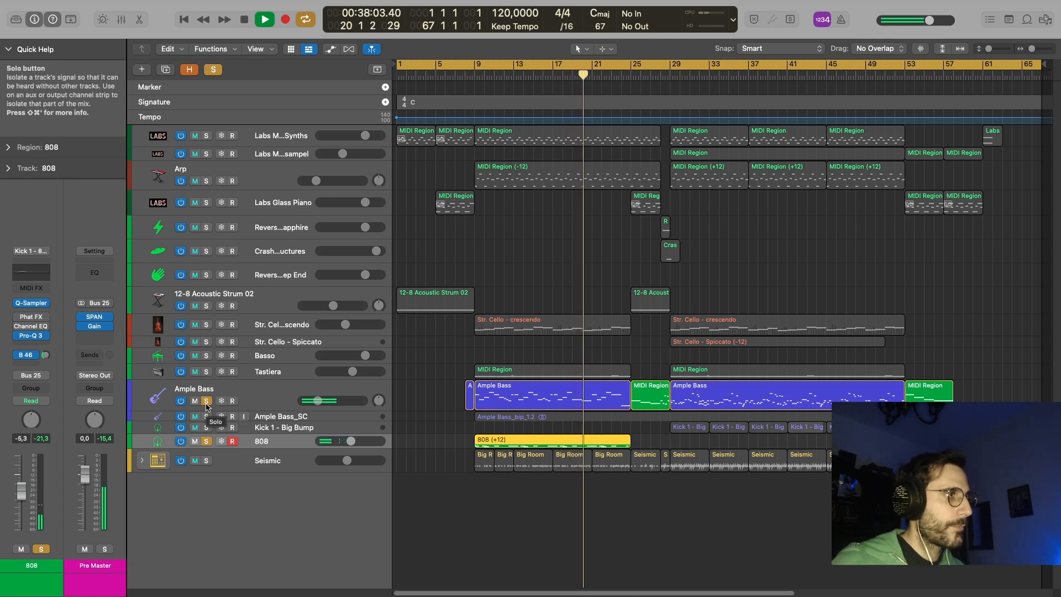
{"action": "key", "text": "space"}
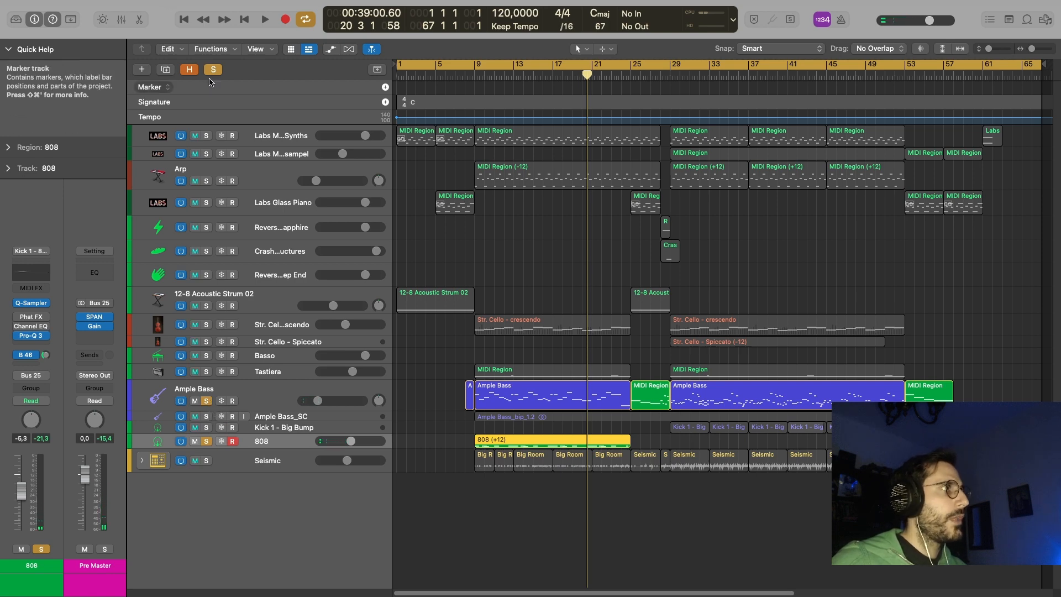
{"action": "left_click", "coordinate": [206, 401]}
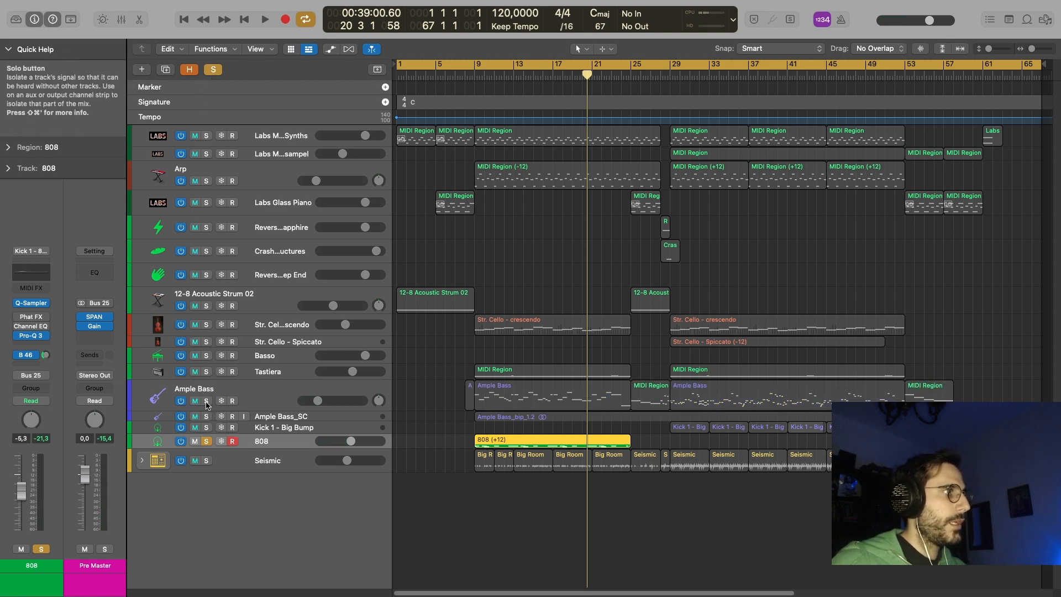
{"action": "left_click", "coordinate": [206, 441]}
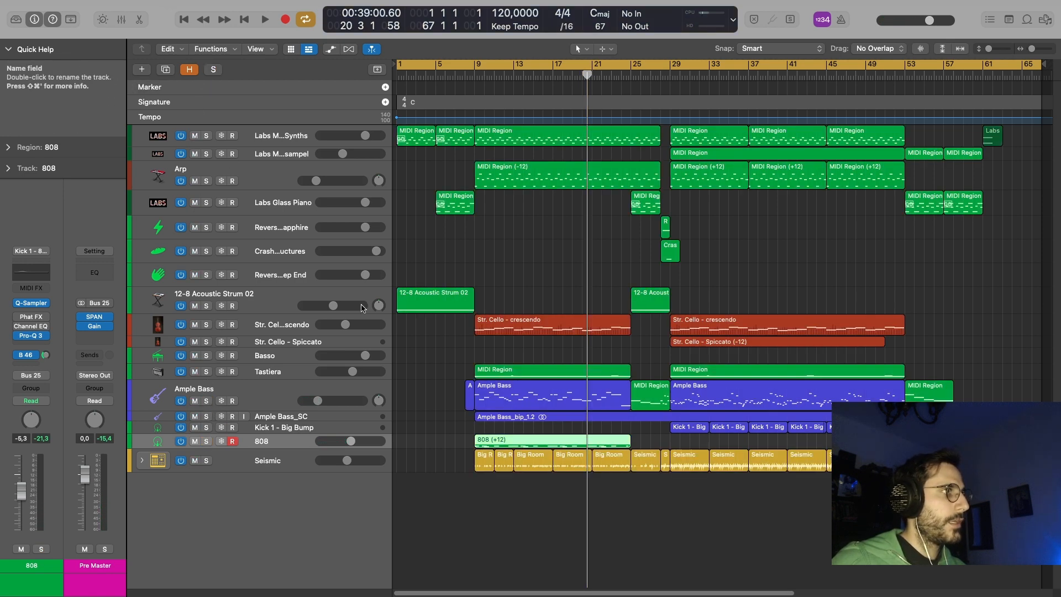
- Solo the Tastiera track, play its regions with the track height enlarged, and finish with playback stopped
{"action": "left_click", "coordinate": [305, 373]}
{"action": "key", "text": "s"}
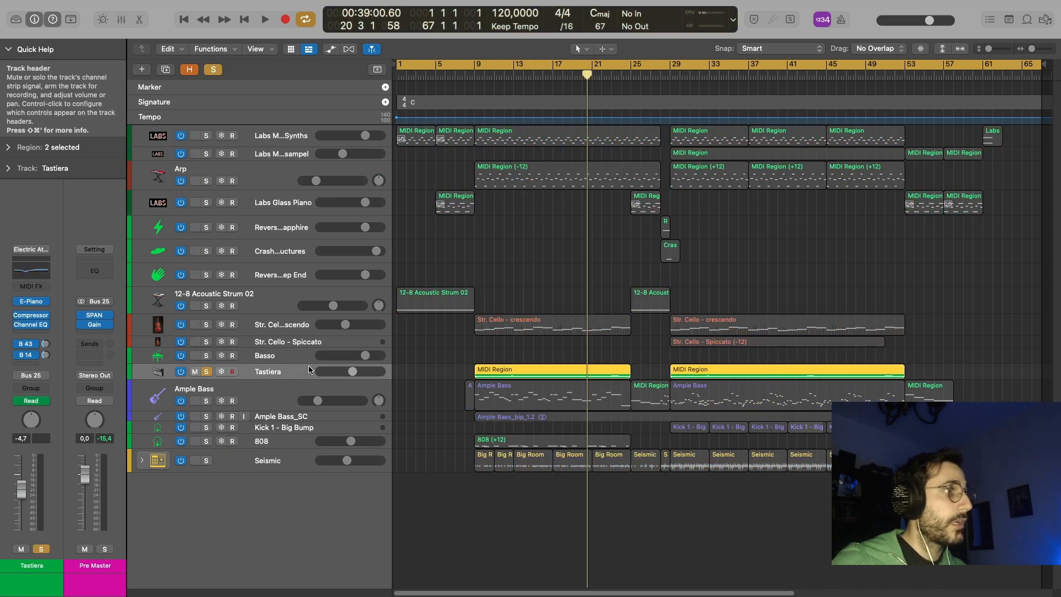
{"action": "key", "text": "shift+space"}
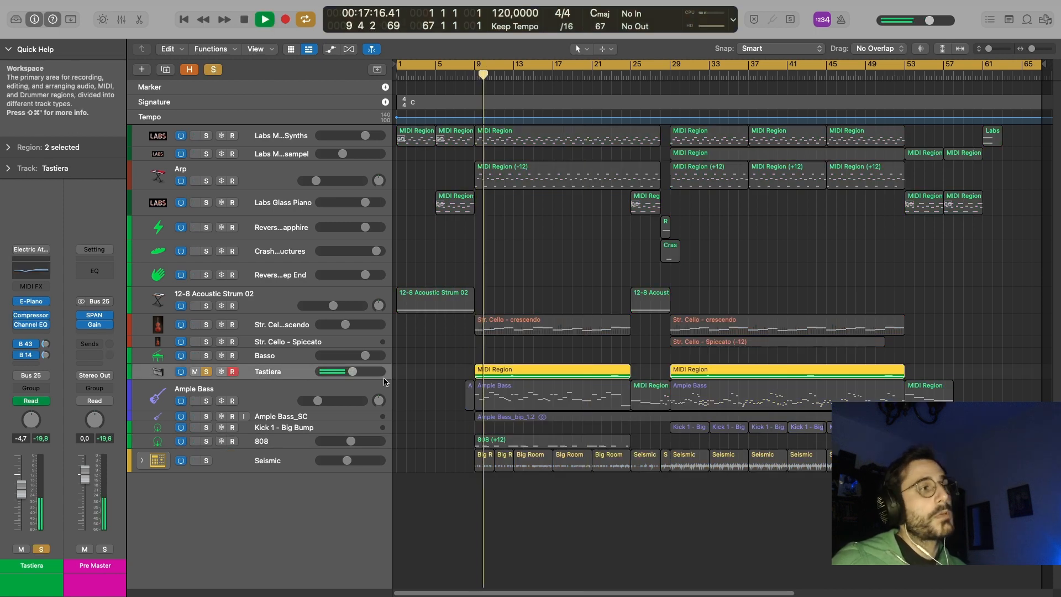
{"action": "left_click_drag", "start_coordinate": [385, 381], "coordinate": [383, 404]}
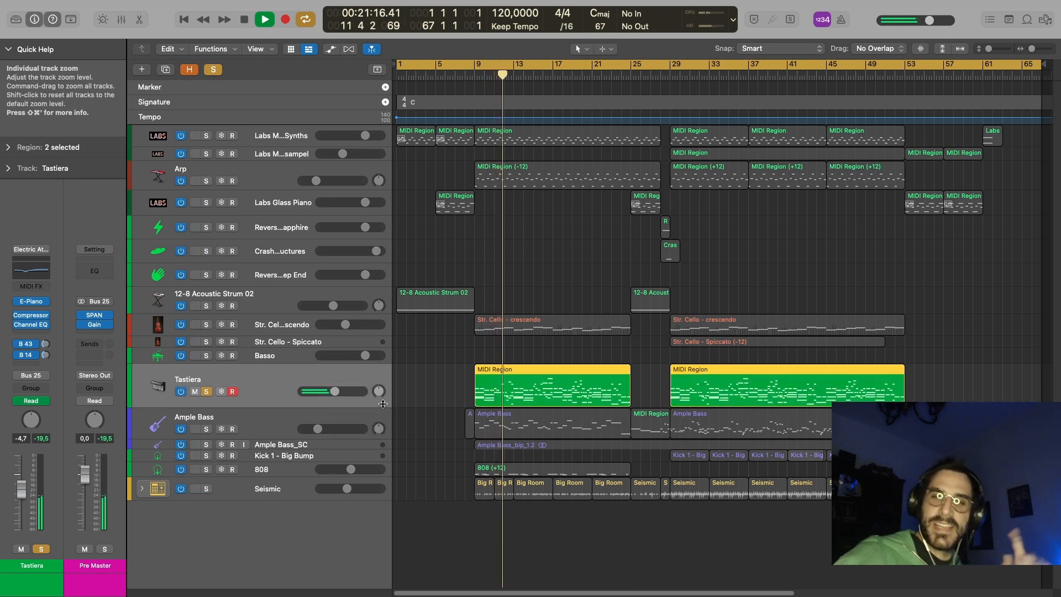
{"action": "key", "text": "space"}
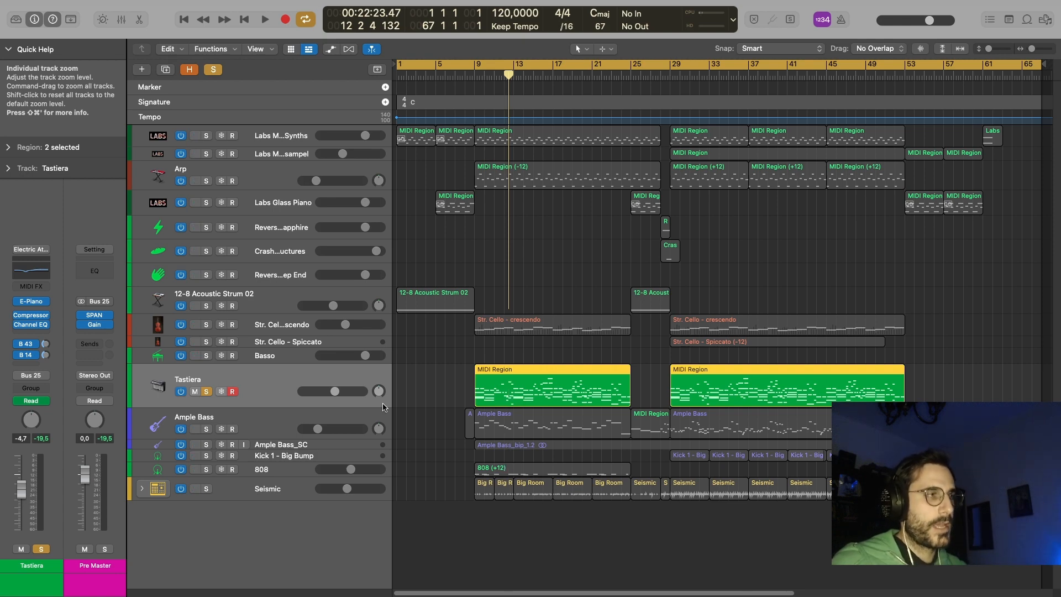
- Show only the Tastiera region at bar 9 in the score editor and examine its notation from bar 9 onward
{"action": "key", "text": "n"}
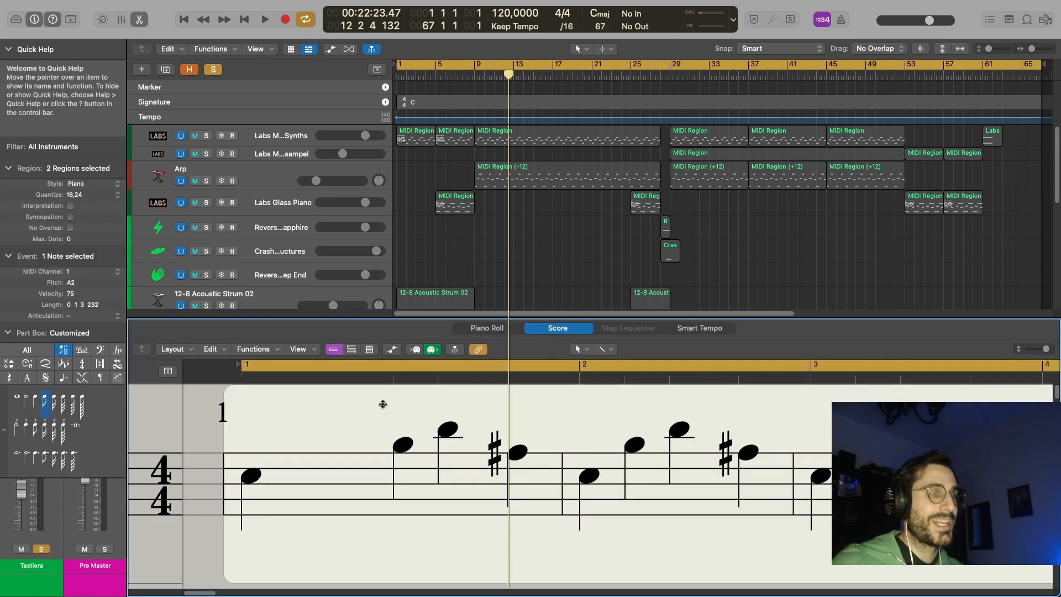
{"action": "key", "text": "n"}
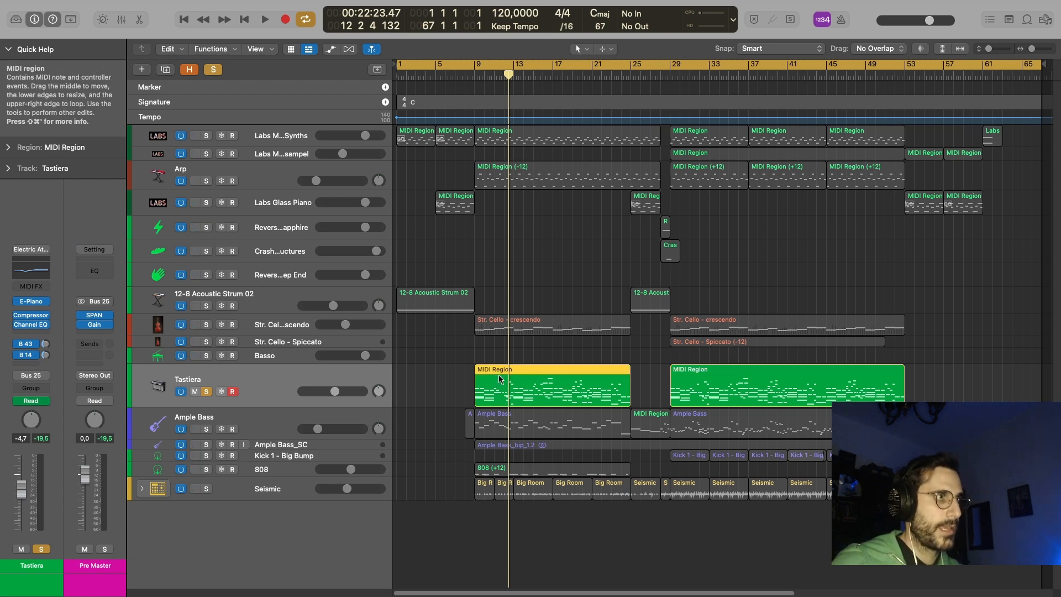
{"action": "key", "text": "n"}
{"action": "scroll", "coordinate": [497, 502], "scroll_direction": "up", "scroll_amount": 3}
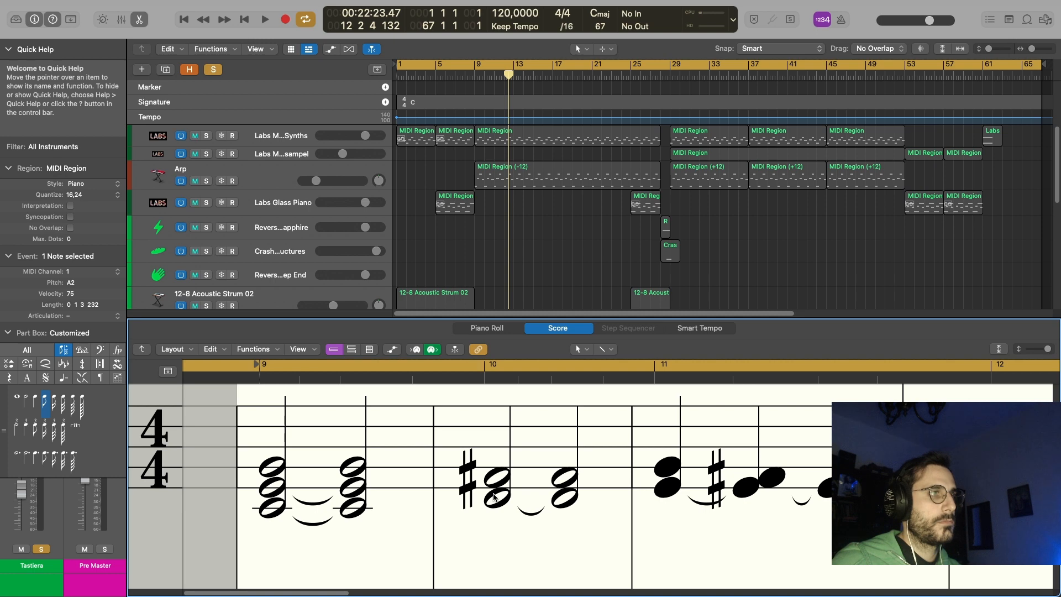
{"action": "scroll", "coordinate": [493, 496], "scroll_direction": "down", "scroll_amount": 4}
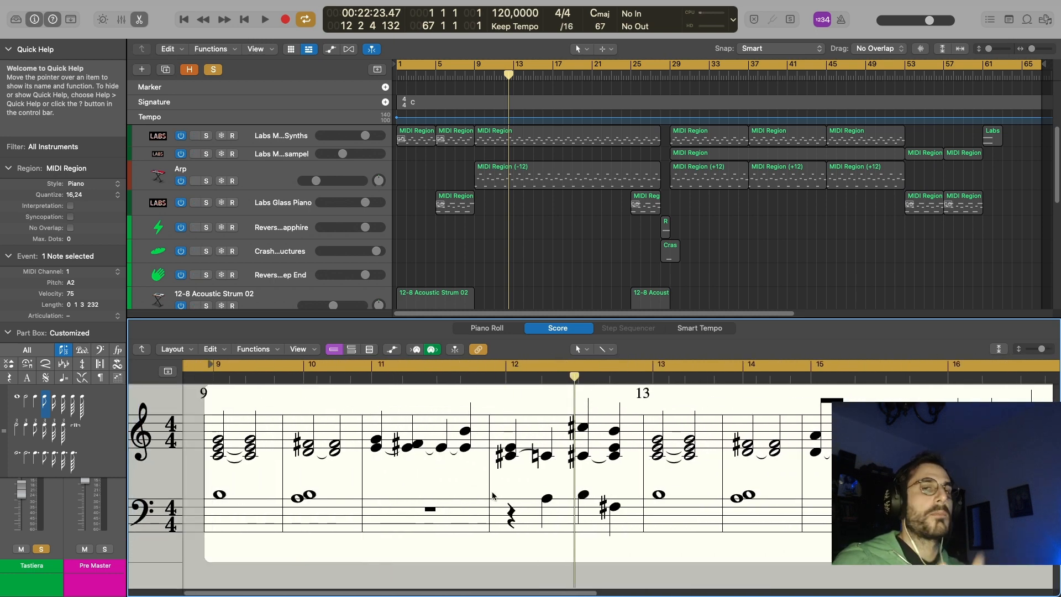
- Examine the Tastiera region's notes from bar 9 in the Piano Roll and compare them with the score
{"action": "key", "text": "p"}
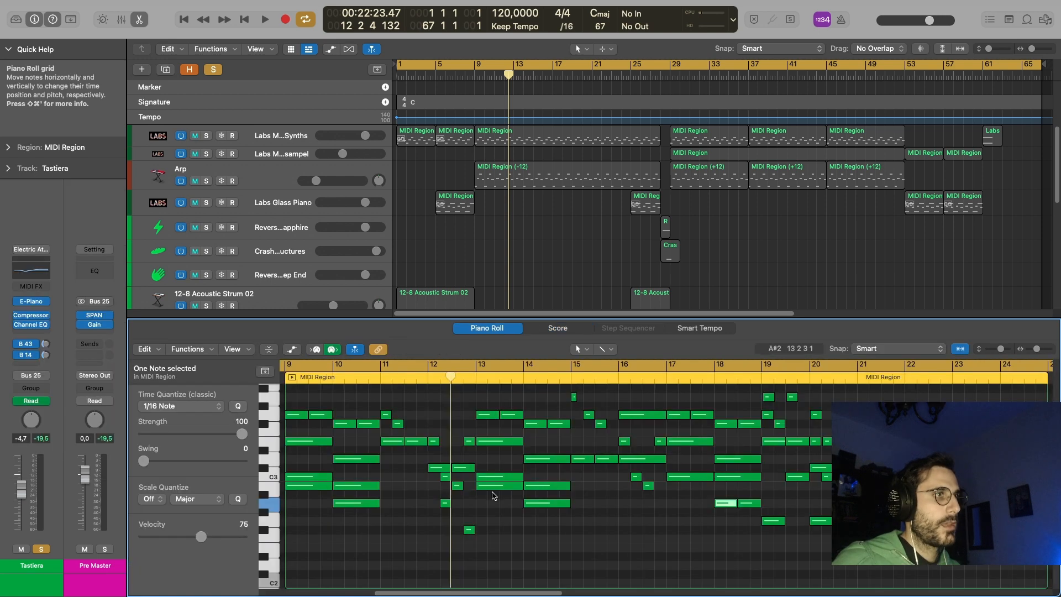
{"action": "scroll", "coordinate": [494, 495], "scroll_direction": "left", "scroll_amount": 5}
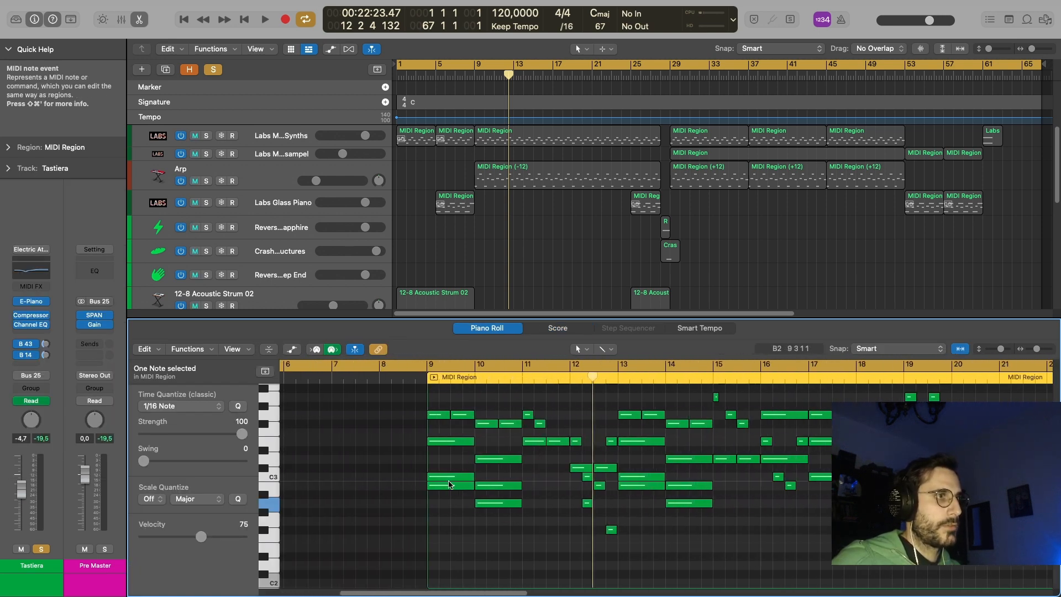
{"action": "scroll", "coordinate": [449, 484], "scroll_direction": "right", "scroll_amount": 3}
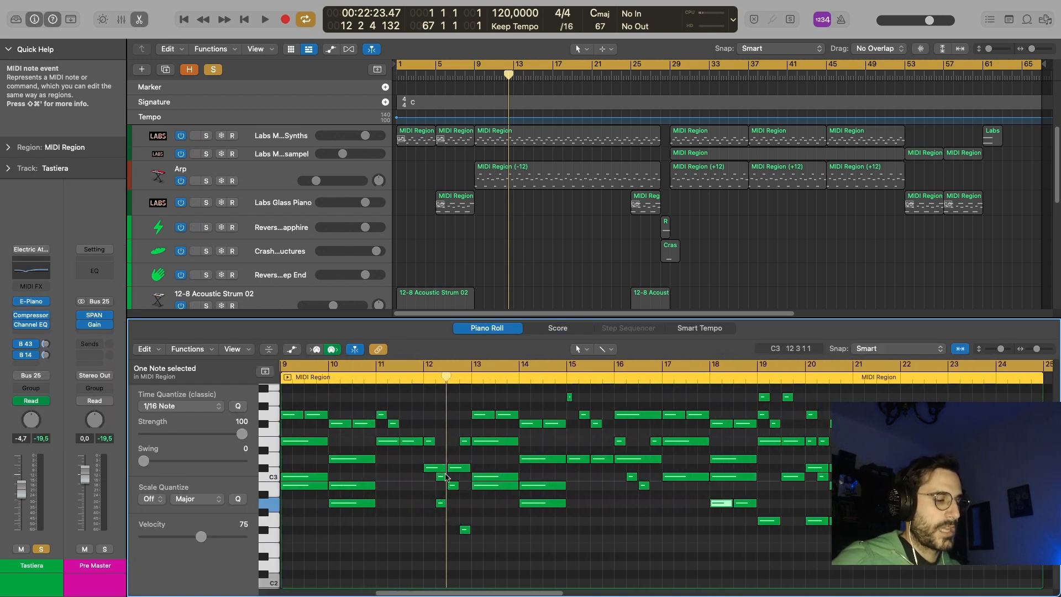
{"action": "key", "text": "n"}
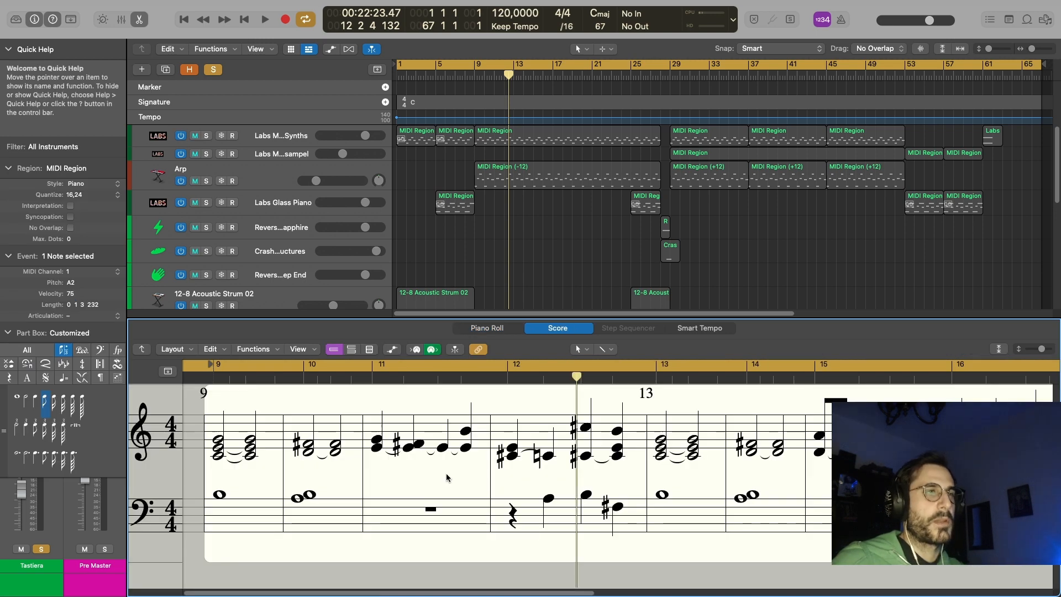
- Turn on note labels for the Tastiera region in the Piano Roll
{"action": "key", "text": "p"}
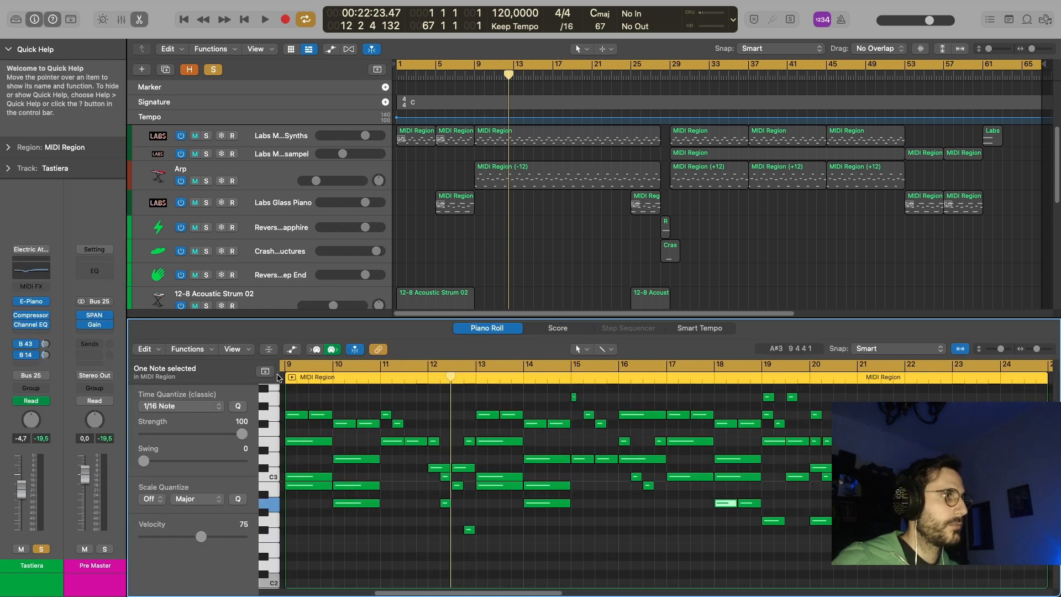
{"action": "left_click", "coordinate": [237, 349]}
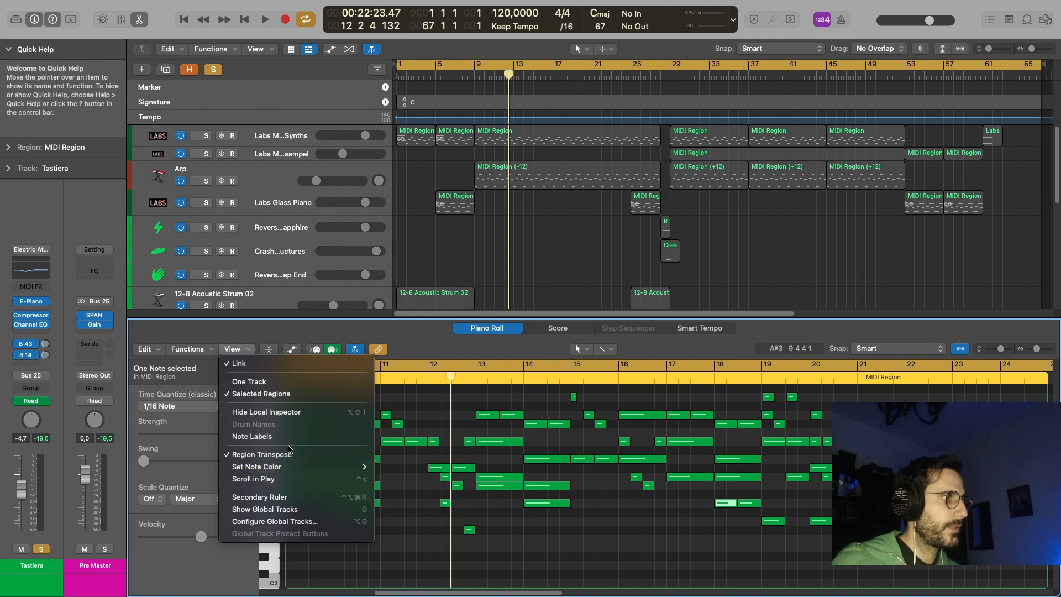
{"action": "left_click", "coordinate": [252, 436]}
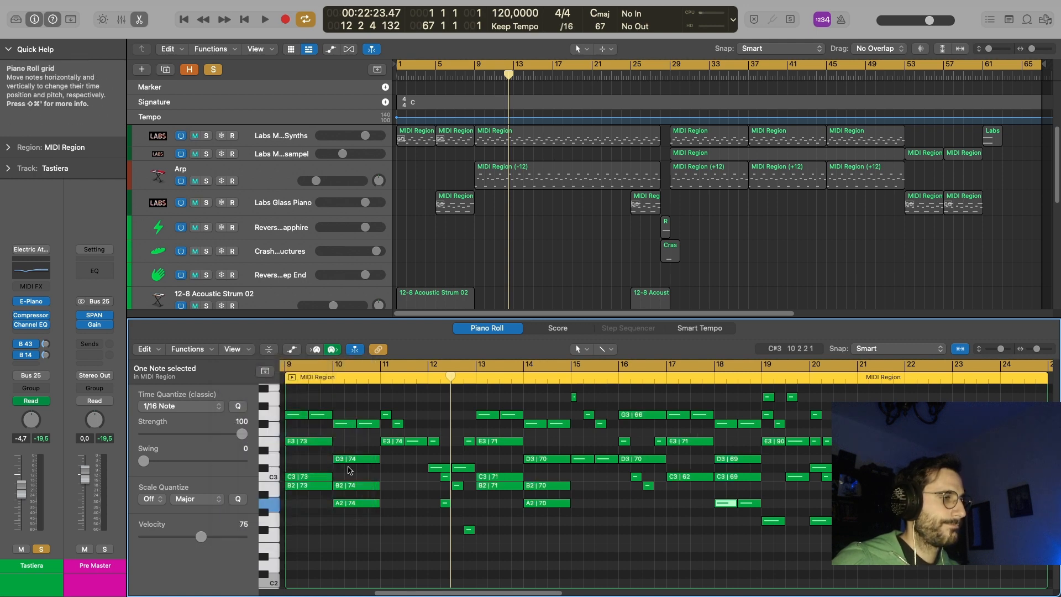
- Compare the score with the labelled Piano Roll notes and clear the note selection
{"action": "key", "text": "n"}
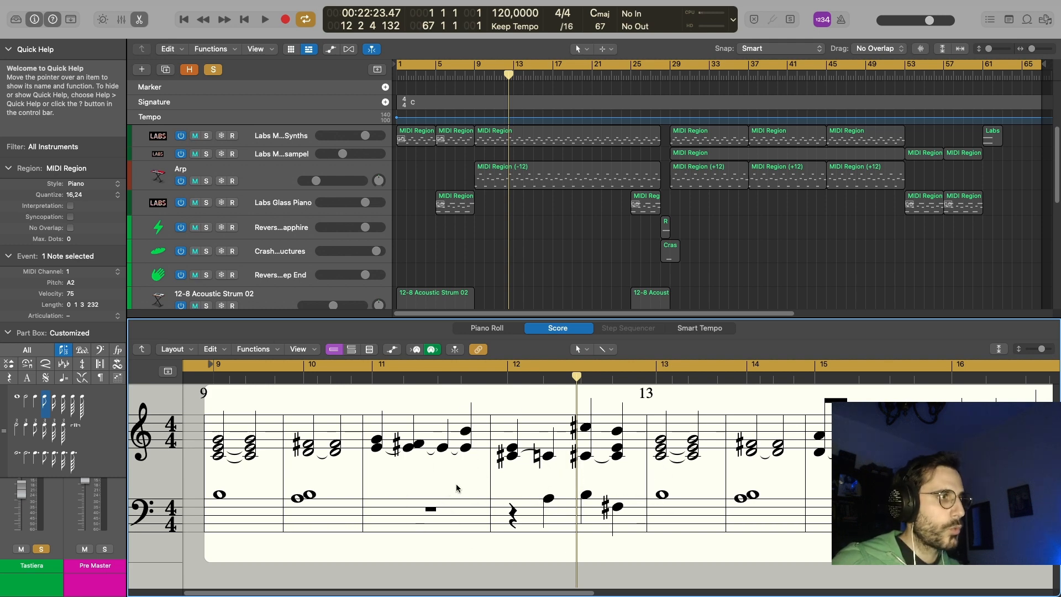
{"action": "key", "text": "p"}
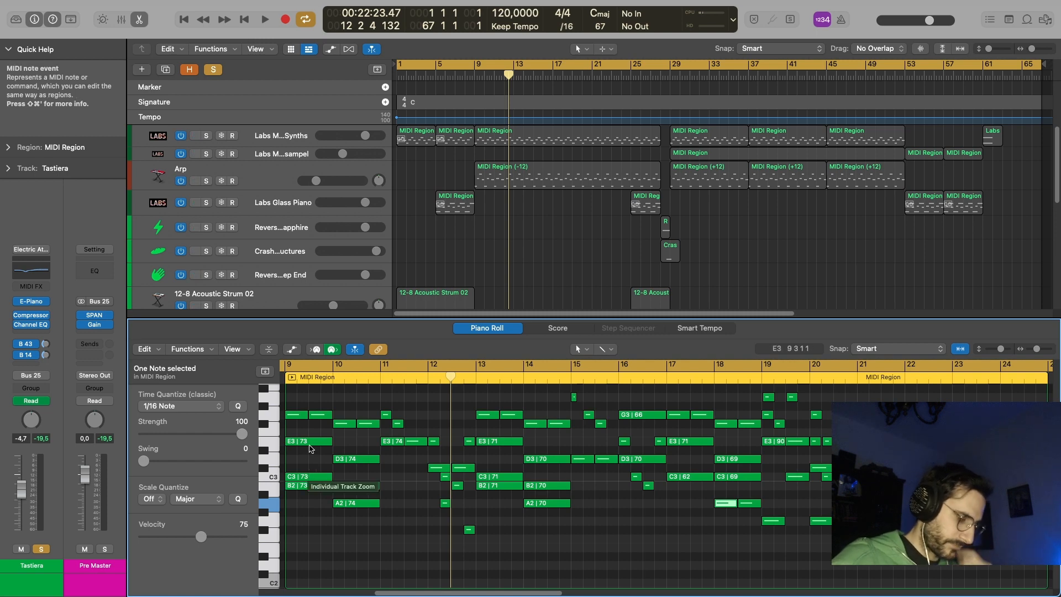
{"action": "scroll", "coordinate": [321, 457], "scroll_direction": "up", "scroll_amount": 1}
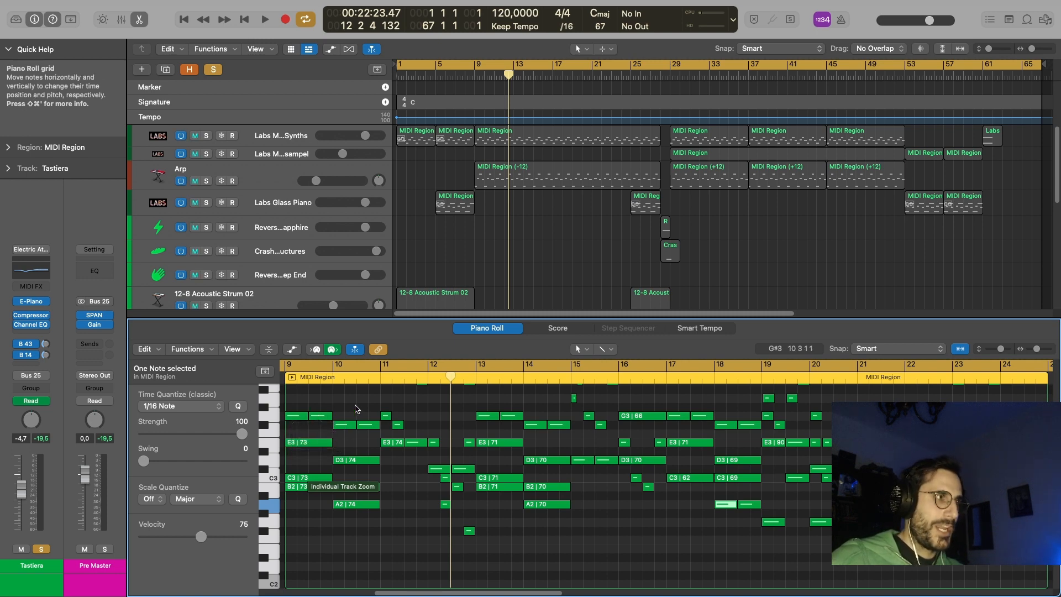
{"action": "left_click", "coordinate": [356, 409]}
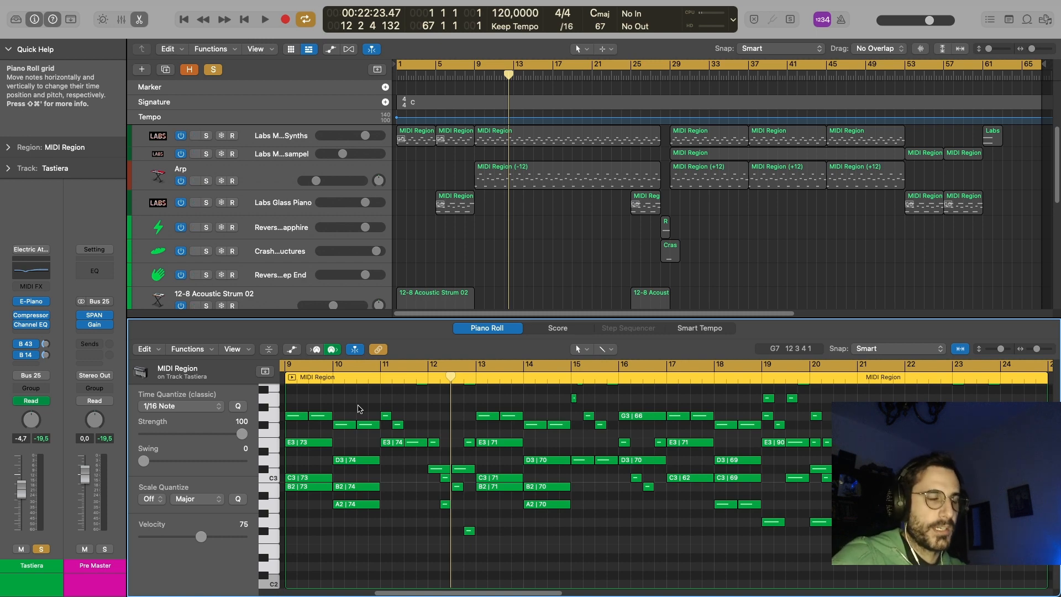
- Examine the Tastiera region's chords and higher melody notes across the Piano Roll's pitch range, then close the editor
{"action": "scroll", "coordinate": [386, 431], "scroll_direction": "up", "scroll_amount": 1}
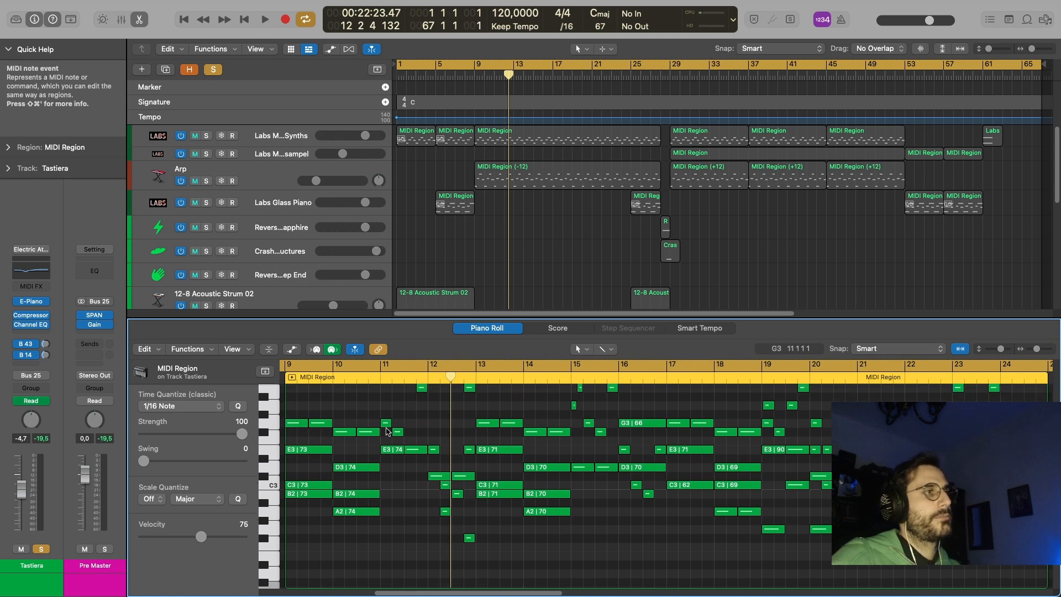
{"action": "scroll", "coordinate": [389, 434], "scroll_direction": "up", "scroll_amount": 10}
{"action": "scroll", "coordinate": [398, 437], "scroll_direction": "down", "scroll_amount": 4}
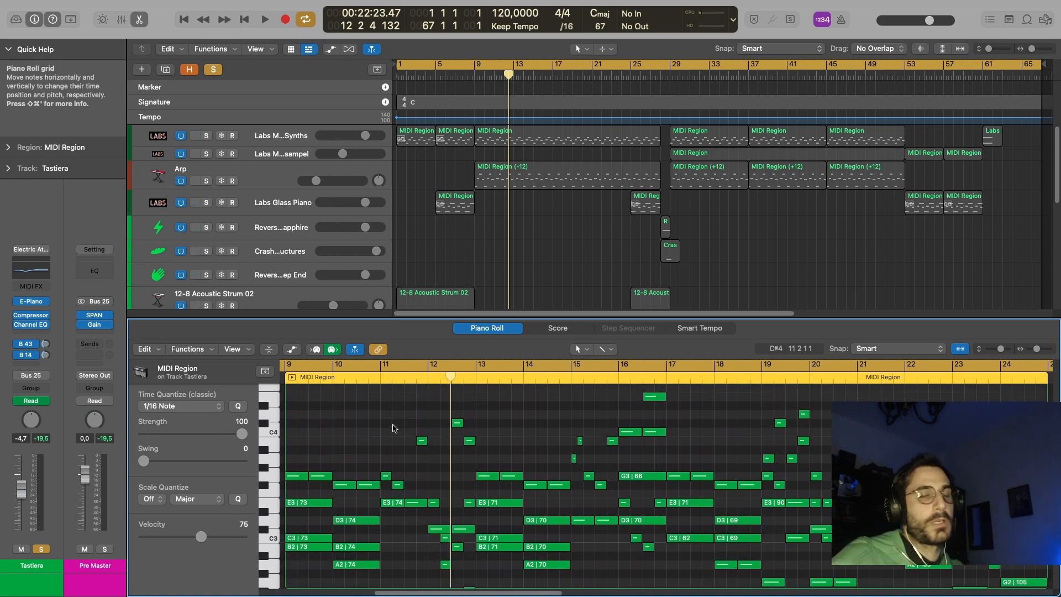
{"action": "scroll", "coordinate": [395, 430], "scroll_direction": "down", "scroll_amount": 2}
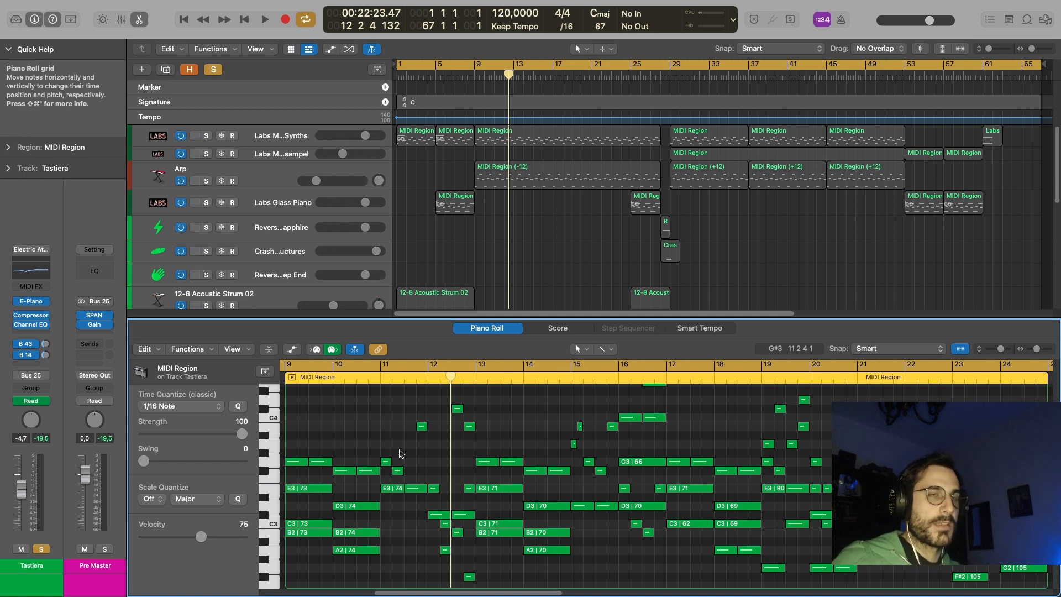
{"action": "scroll", "coordinate": [401, 454], "scroll_direction": "down", "scroll_amount": 5}
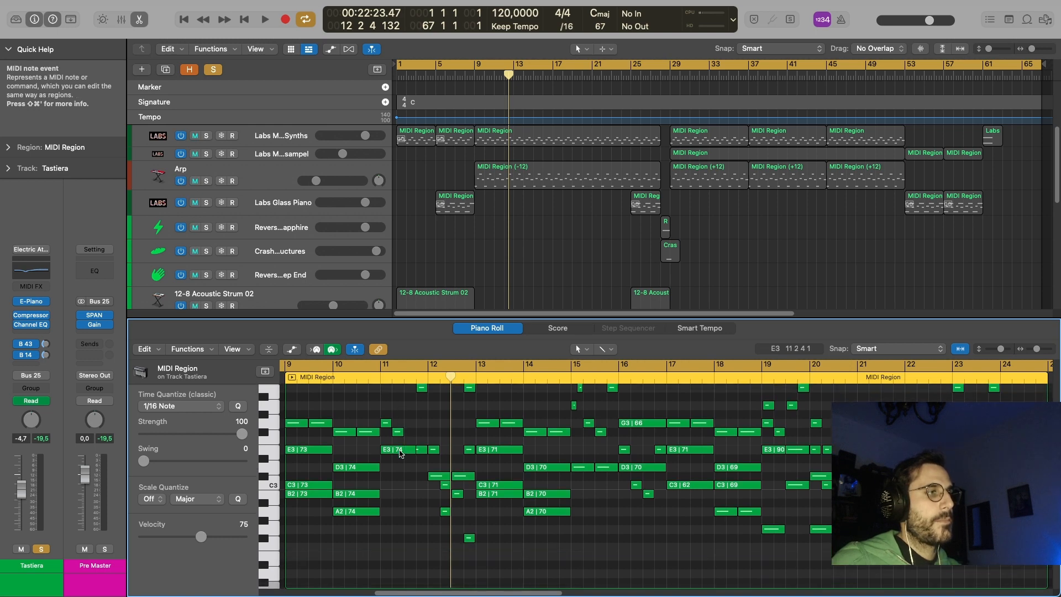
{"action": "scroll", "coordinate": [401, 453], "scroll_direction": "up", "scroll_amount": 7}
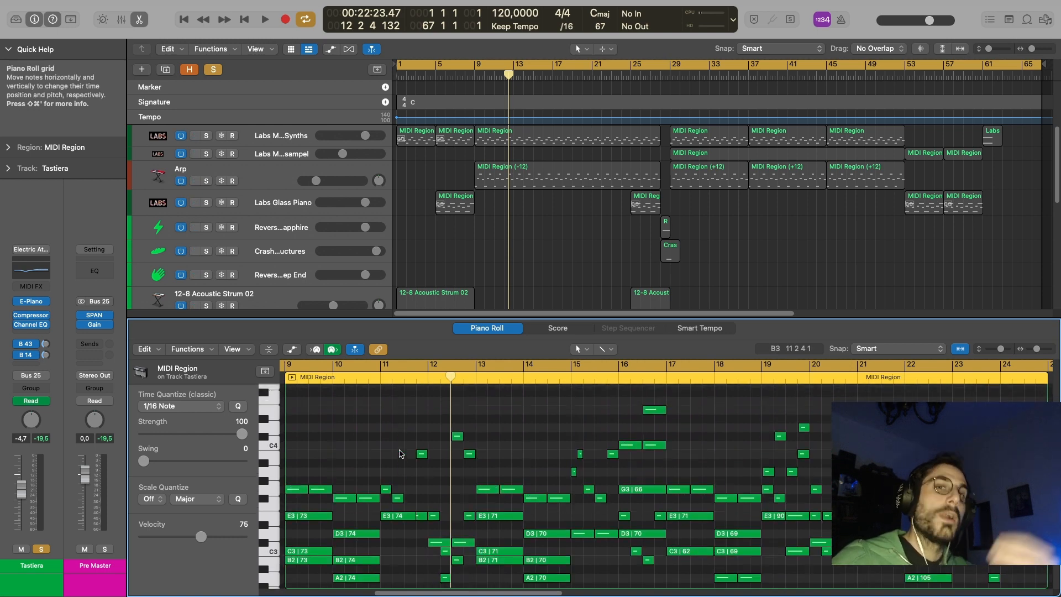
{"action": "scroll", "coordinate": [401, 453], "scroll_direction": "down", "scroll_amount": 6}
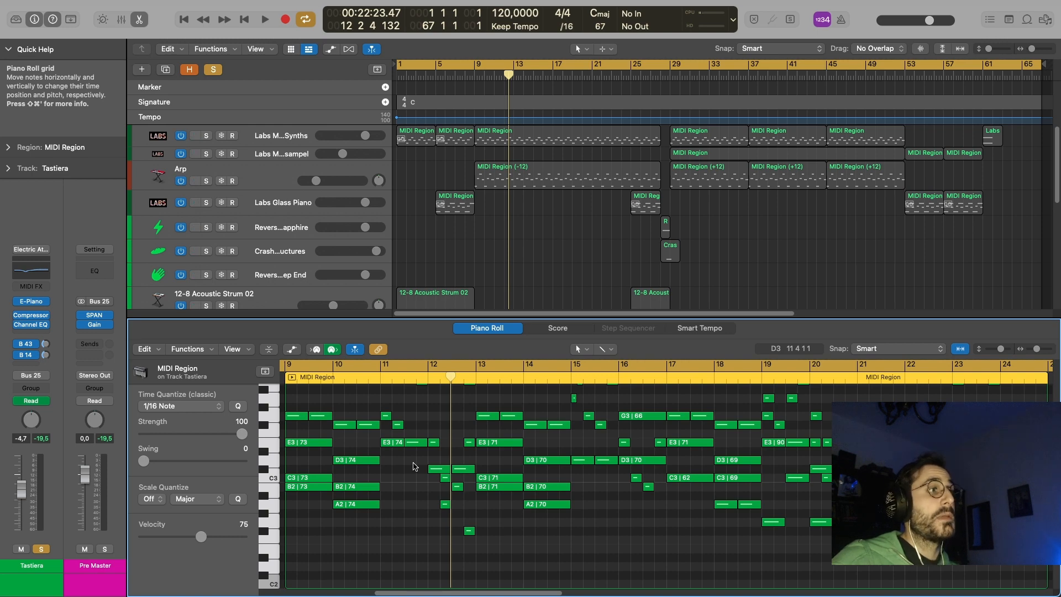
{"action": "key", "text": "e"}
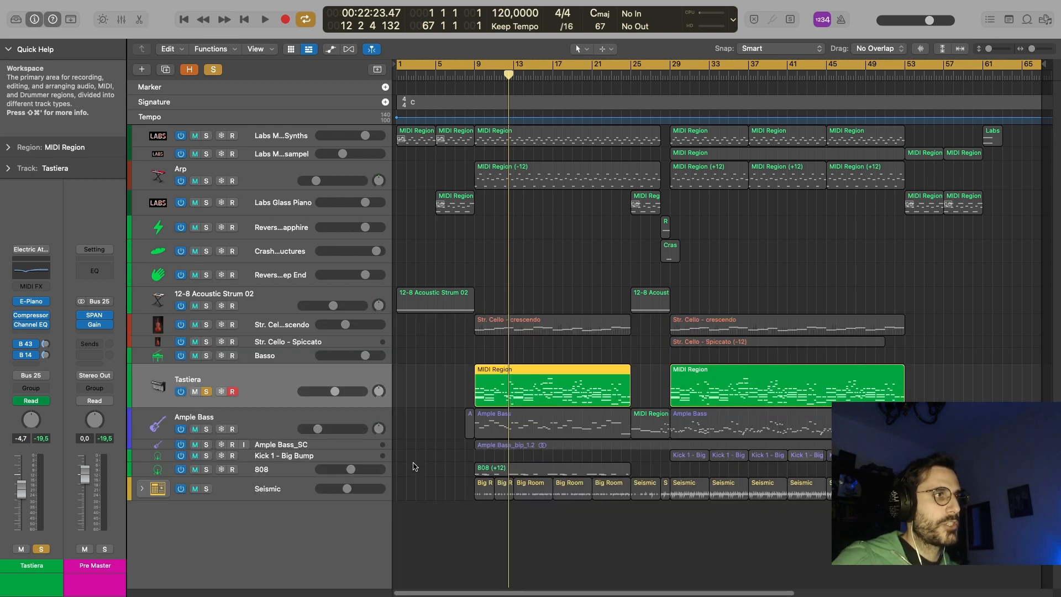
- Play the start of the Tastiera region while following its score, finishing with playback stopped and the editor closed
{"action": "key", "text": "n"}
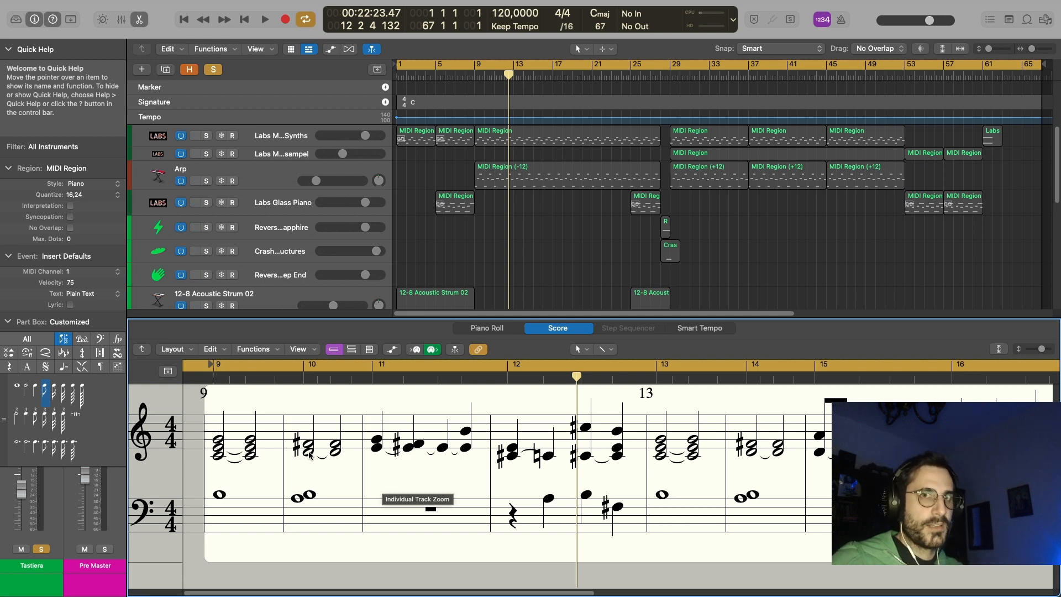
{"action": "key", "text": "space"}
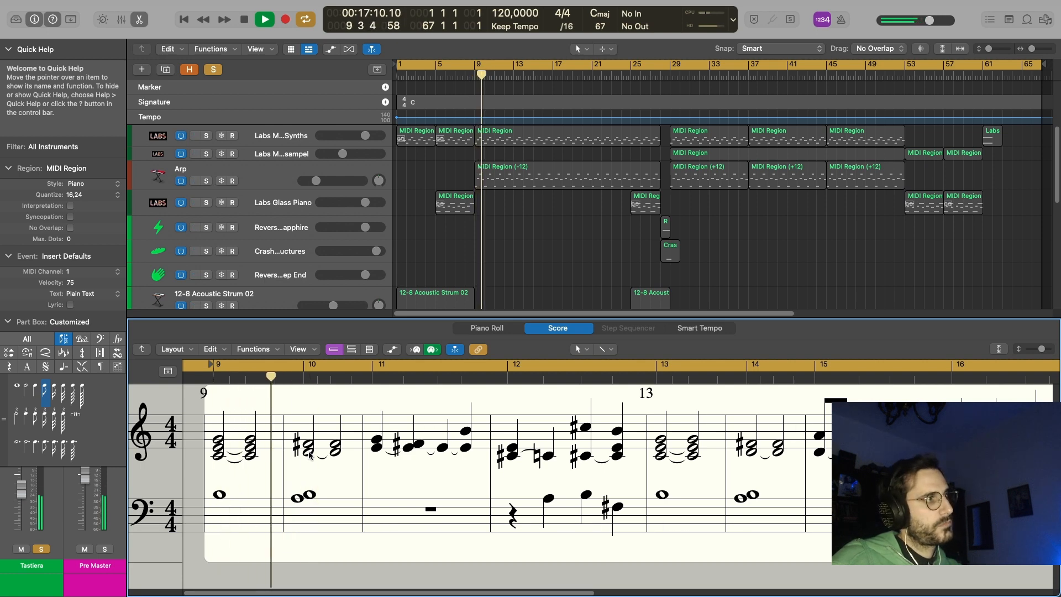
{"action": "key", "text": "space"}
{"action": "key", "text": "e"}
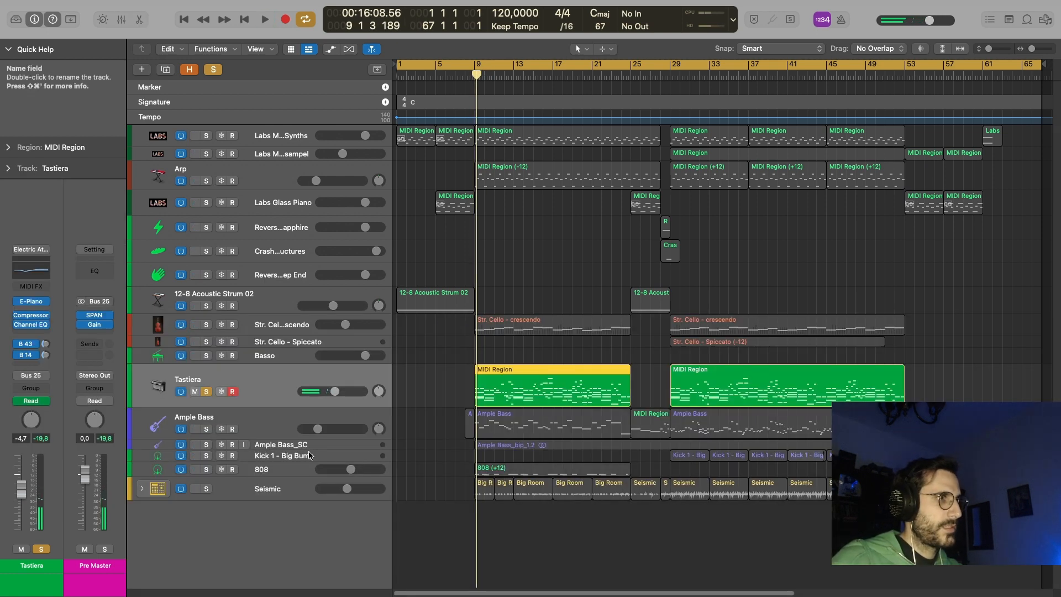
- Play the Tastiera region while following its chords and upper notes in the Piano Roll, and stop just after bar 13 begins
{"action": "key", "text": "p"}
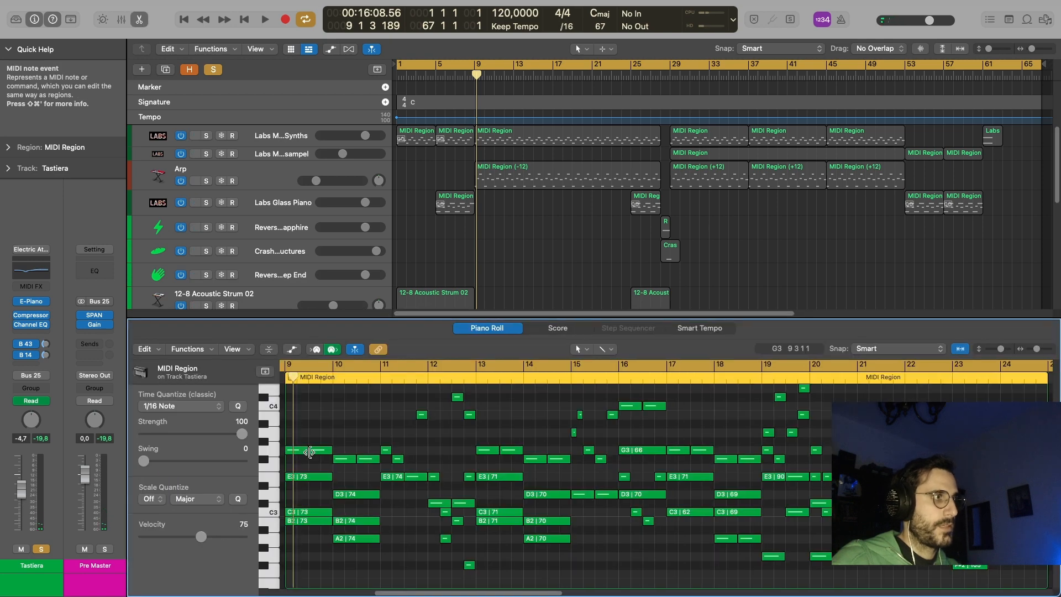
{"action": "key", "text": "space"}
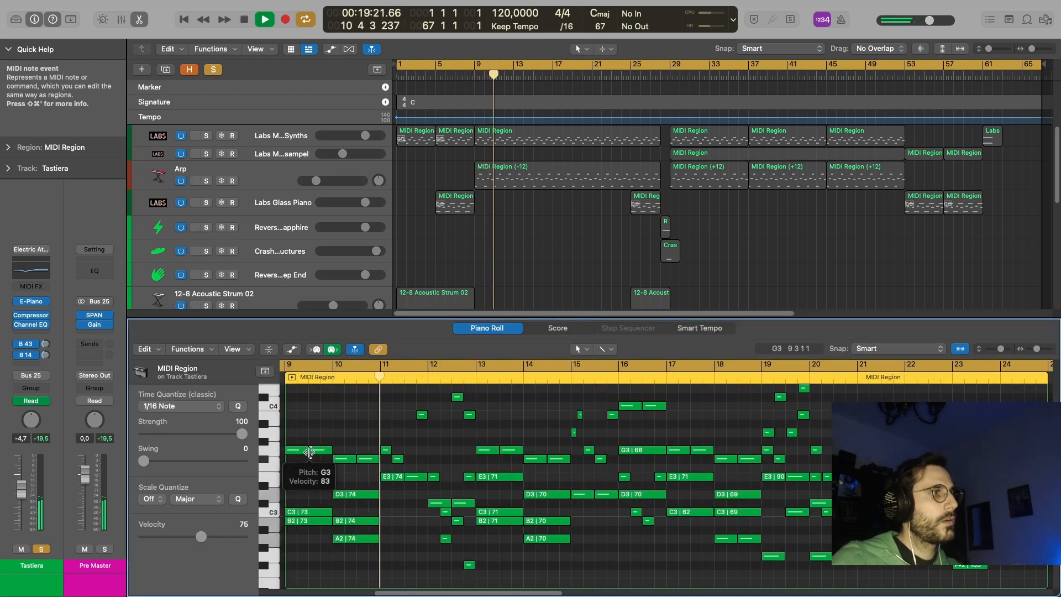
{"action": "scroll", "coordinate": [322, 506], "scroll_direction": "up", "scroll_amount": 4}
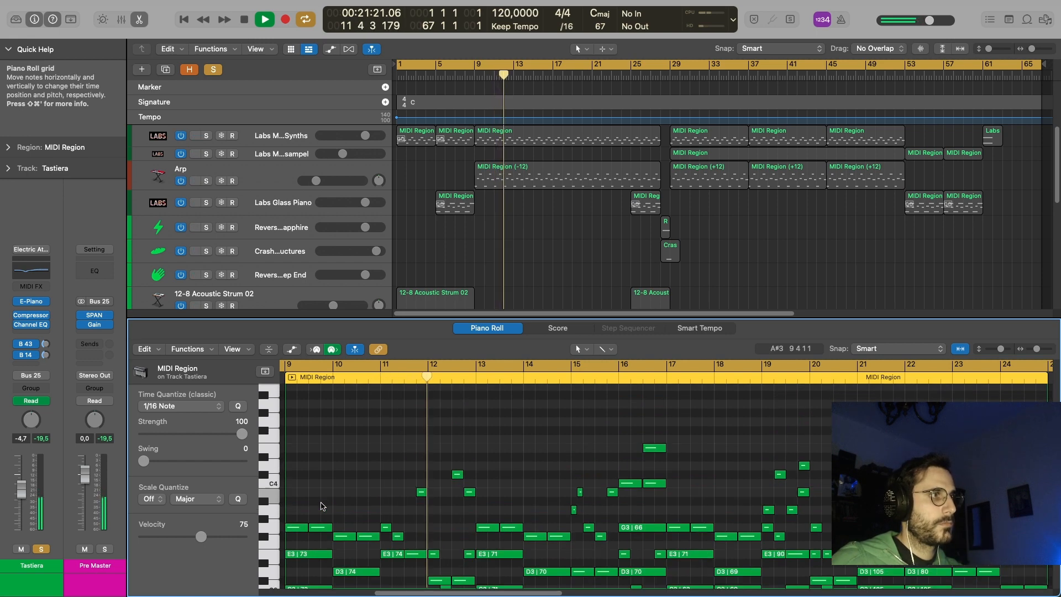
{"action": "scroll", "coordinate": [353, 492], "scroll_direction": "down", "scroll_amount": 2}
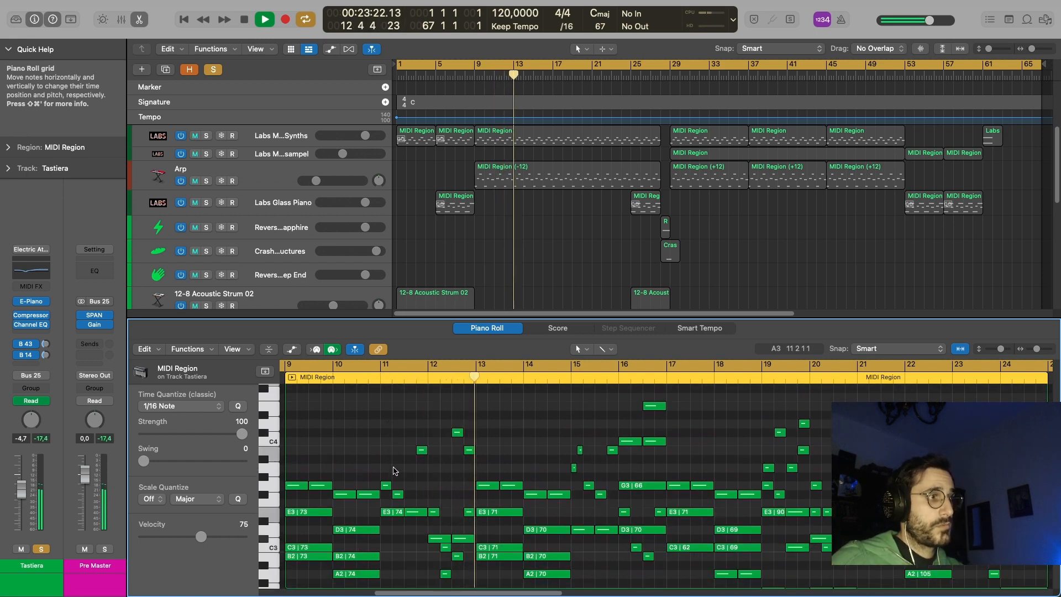
{"action": "scroll", "coordinate": [395, 471], "scroll_direction": "down", "scroll_amount": 1}
{"action": "key", "text": "space"}
- Select the C#3 note at the start of bar 12 and locate it in the score
{"action": "left_click", "coordinate": [433, 533]}
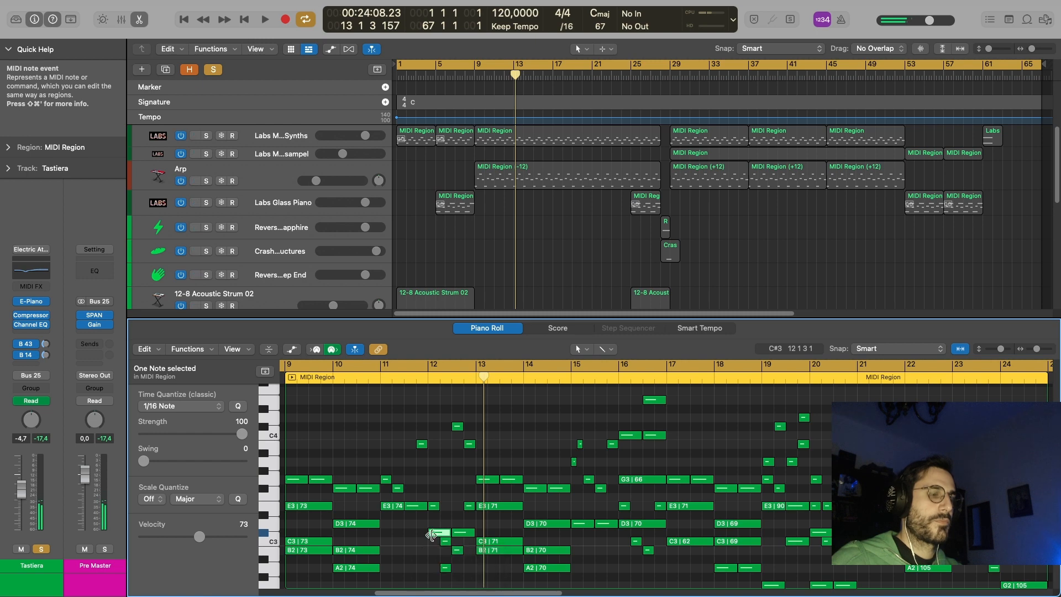
{"action": "key", "text": "n"}
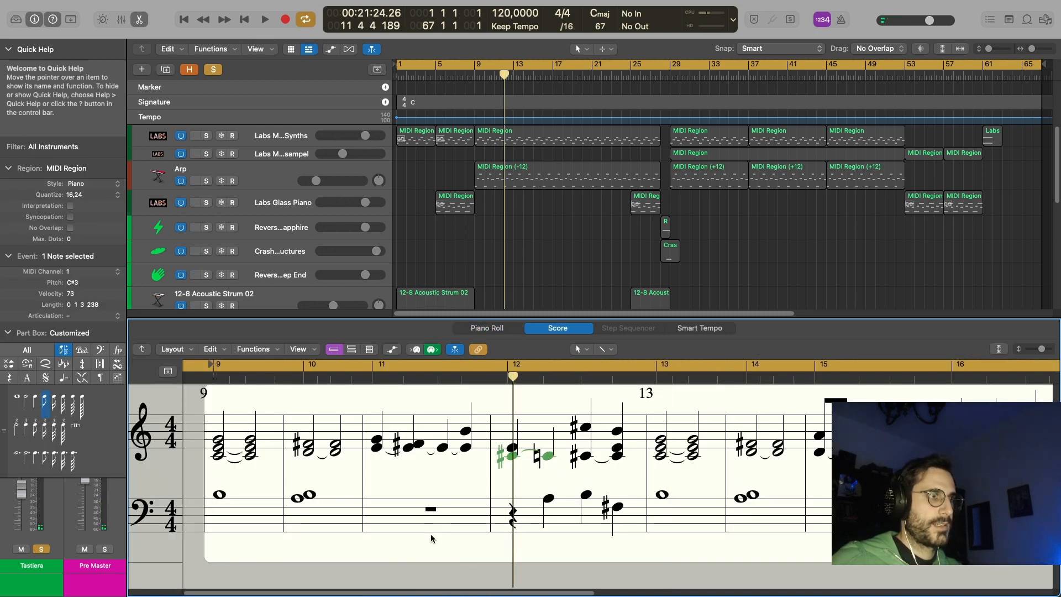
- Replay bar 12 from its selected C#3 note several times, following the score and stopping around the third beat
{"action": "key", "text": "space"}
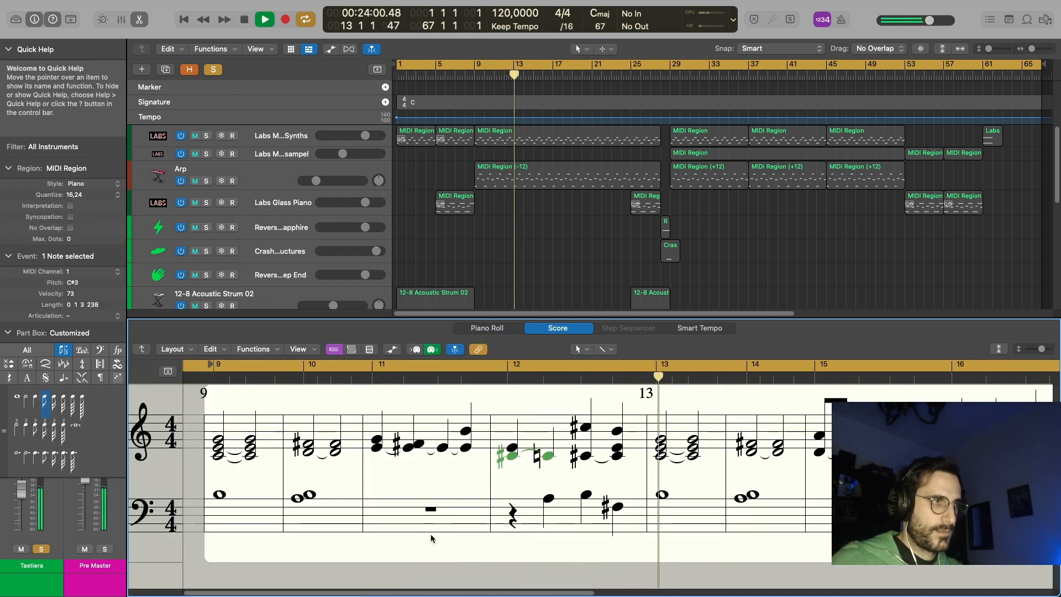
{"action": "key", "text": "shift+space"}
{"action": "key", "text": "space"}
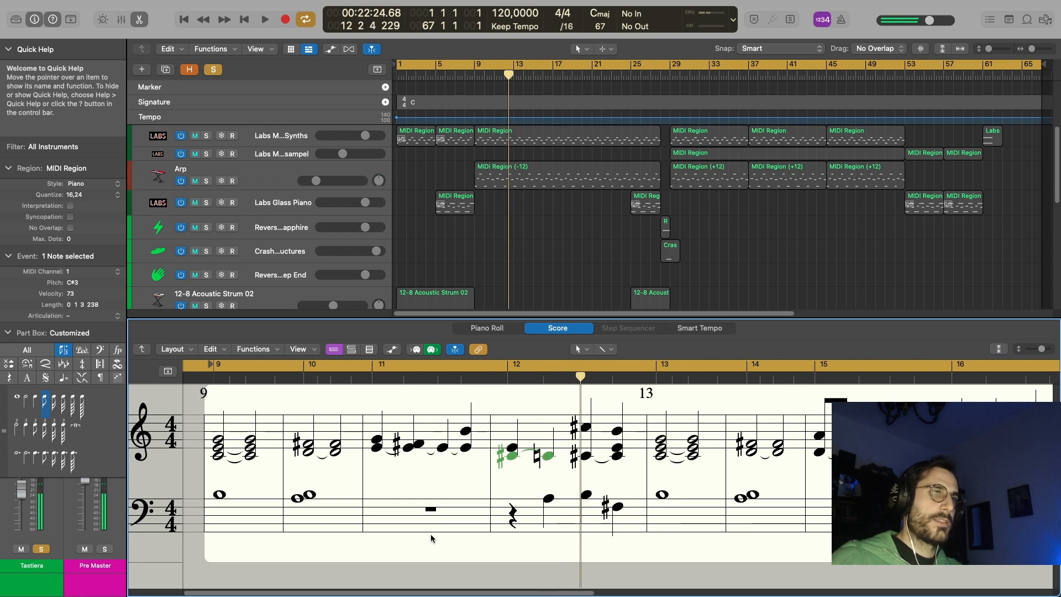
{"action": "key", "text": "shift+space"}
{"action": "key", "text": "space"}
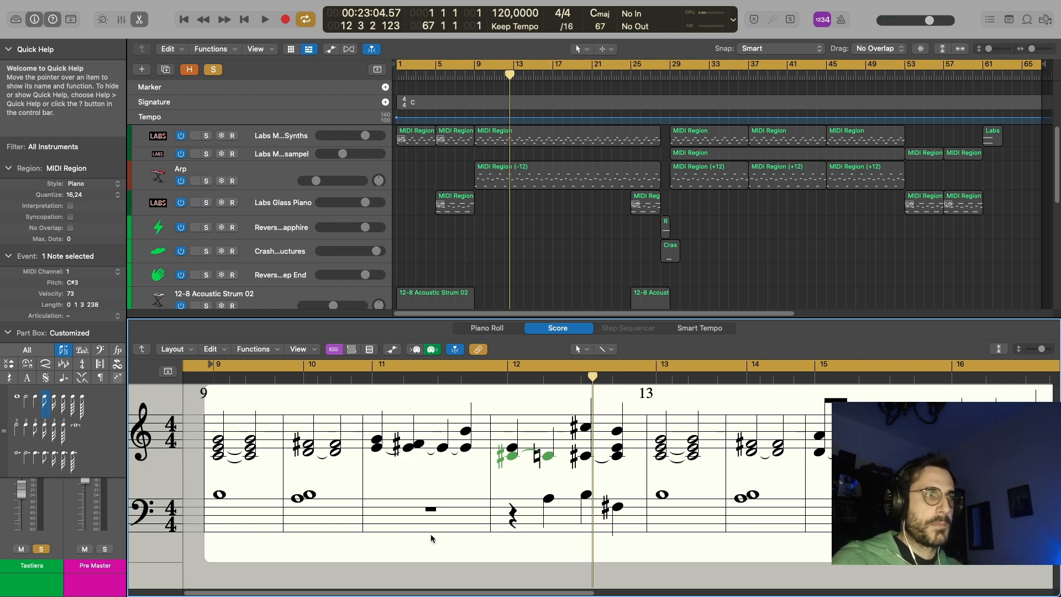
- Play the Tastiera score from the G3 note at the start of bar 9, pausing in bar 10 and stopping in bar 13
{"action": "left_click", "coordinate": [219, 442]}
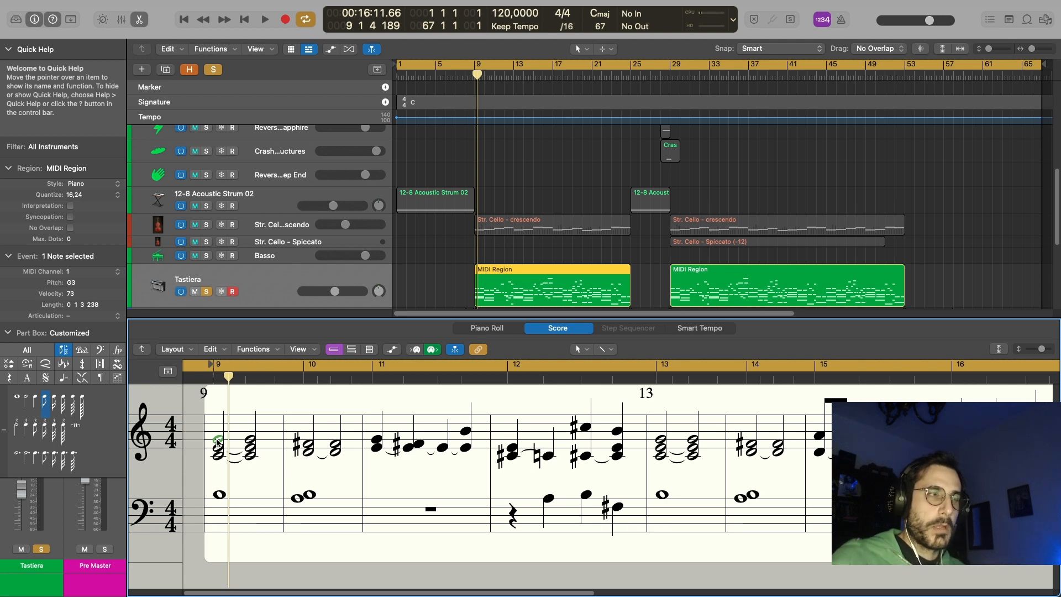
{"action": "key", "text": "space"}
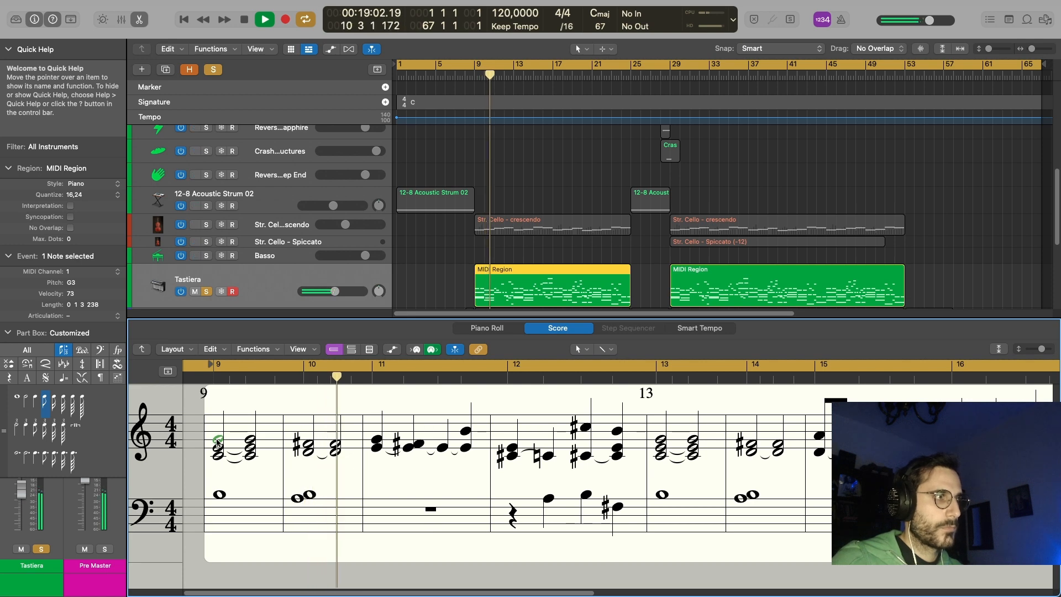
{"action": "key", "text": "space"}
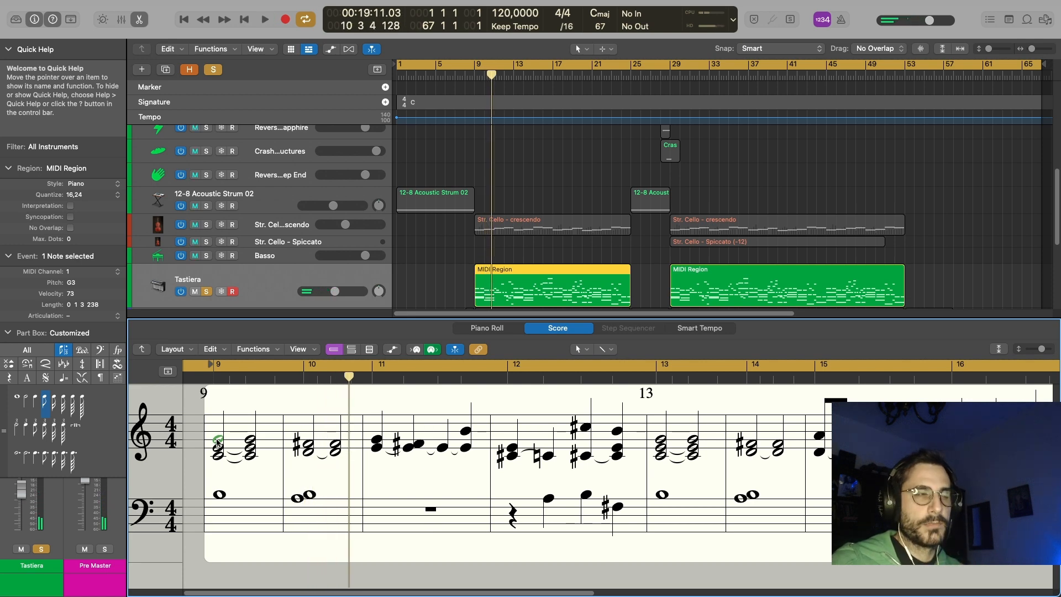
{"action": "key", "text": "space"}
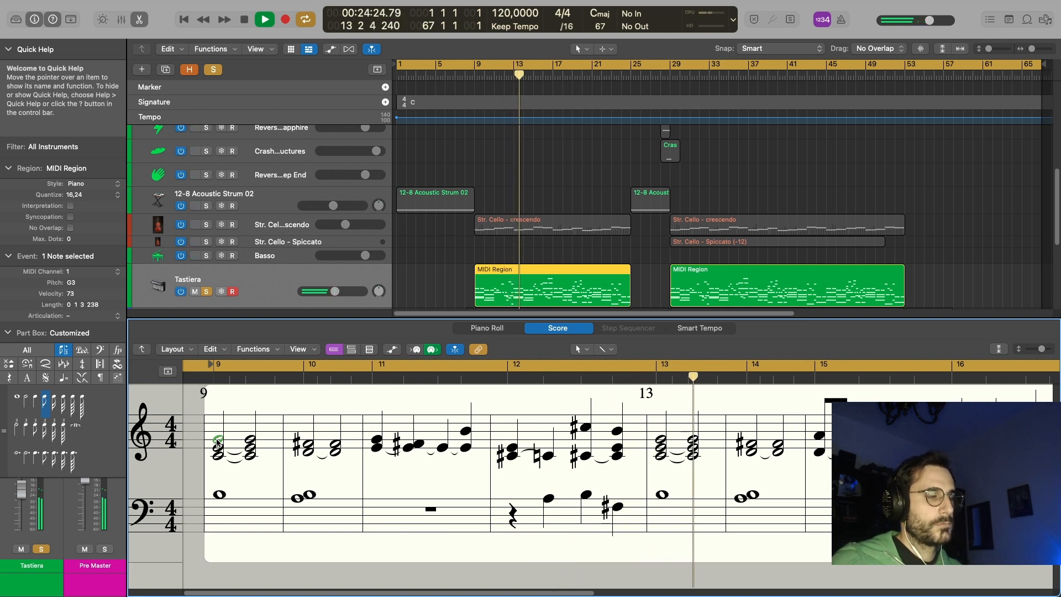
{"action": "key", "text": "space"}
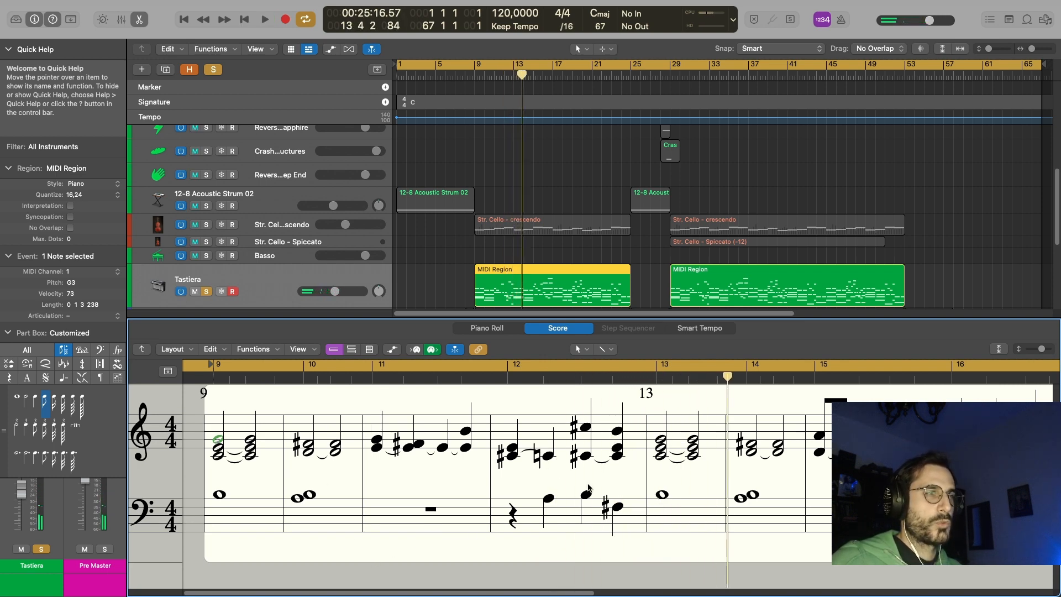
- Try lowering the B2 bass note on the third beat of bar 12, and play from the bar's first E3 note
{"action": "left_click", "coordinate": [587, 494]}
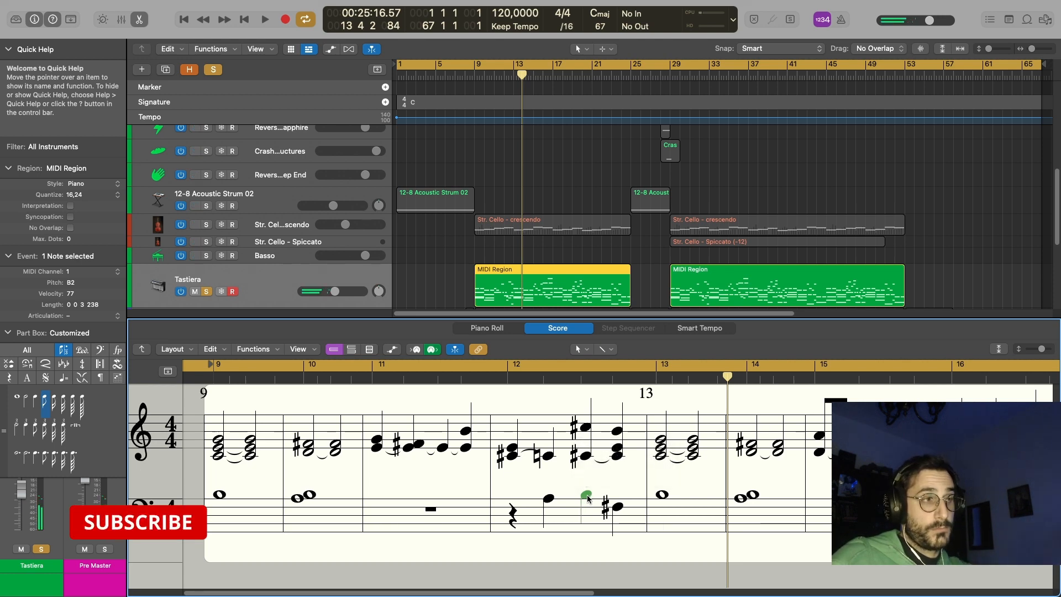
{"action": "left_click_drag", "start_coordinate": [588, 498], "coordinate": [589, 508]}
{"action": "left_click", "coordinate": [512, 448]}
{"action": "key", "text": "shift+Return"}
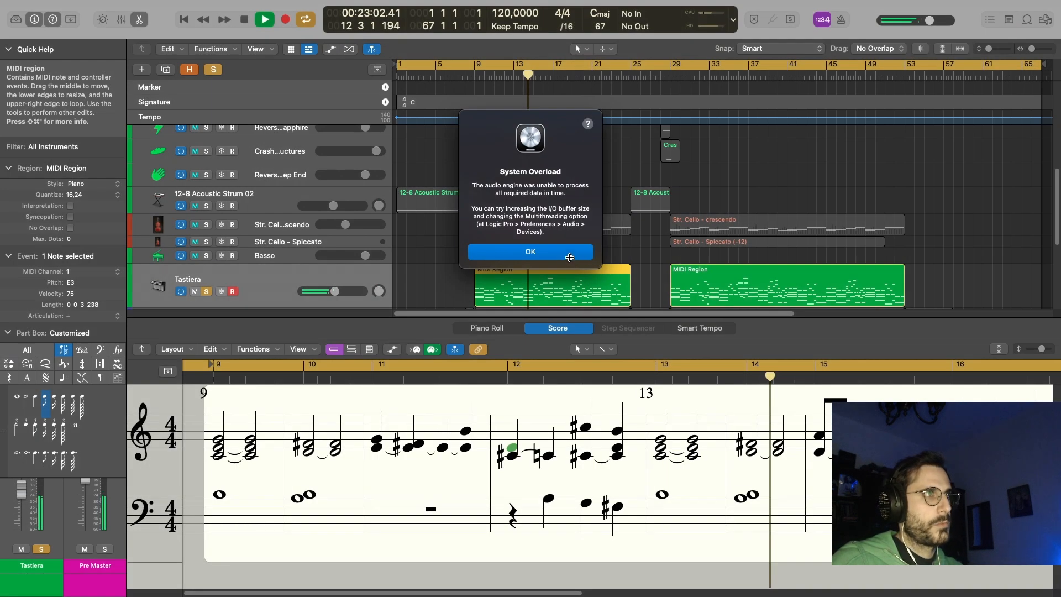
{"action": "left_click", "coordinate": [570, 257]}
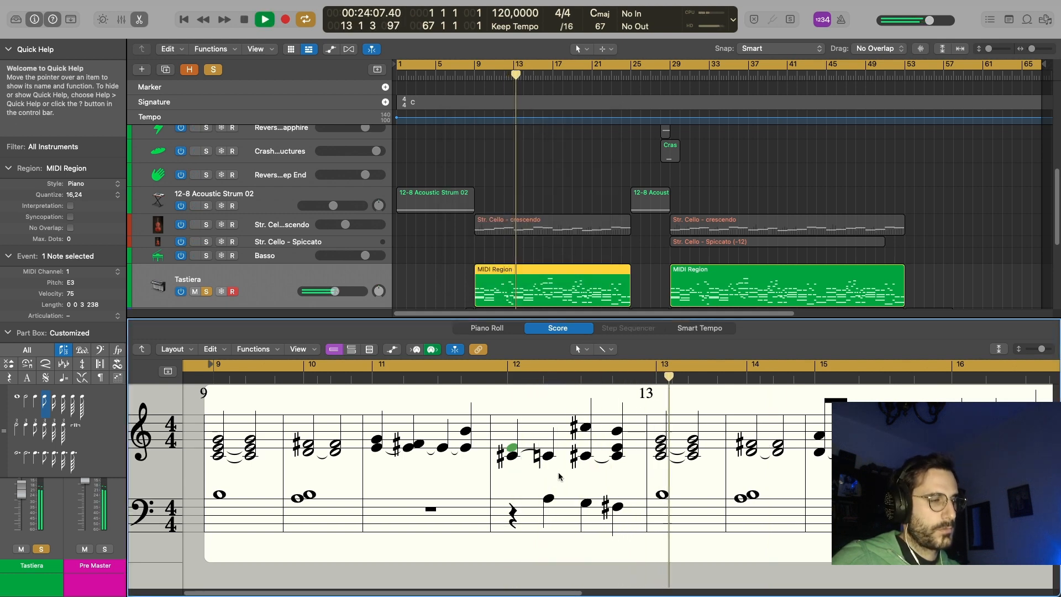
{"action": "key", "text": "space"}
- Try bar 12 without its third-beat bass note, play it back, and undo the changes to that note
{"action": "left_click_drag", "start_coordinate": [587, 506], "coordinate": [515, 448]}
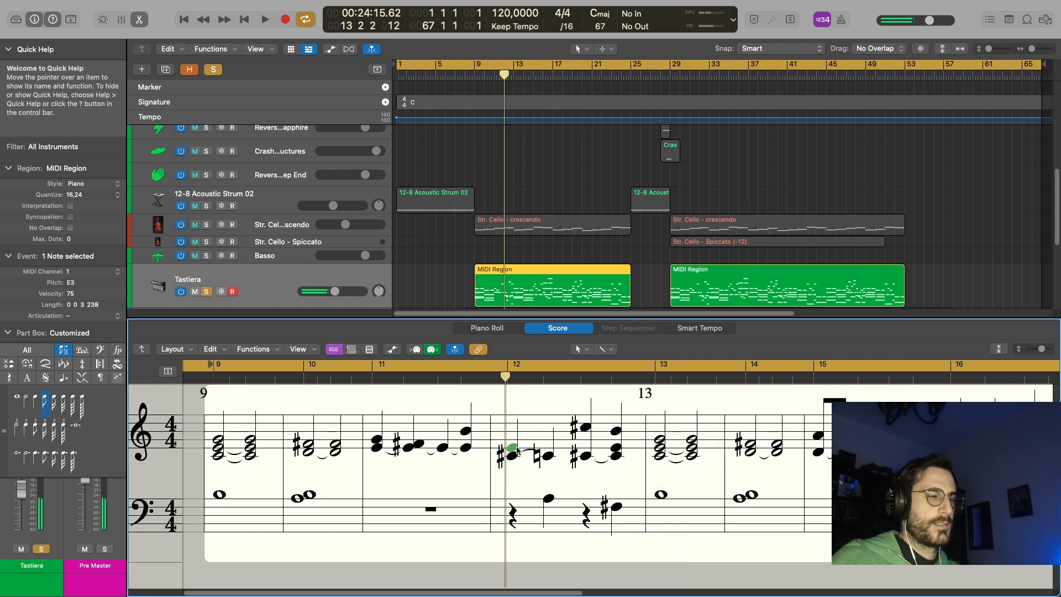
{"action": "key", "text": "space"}
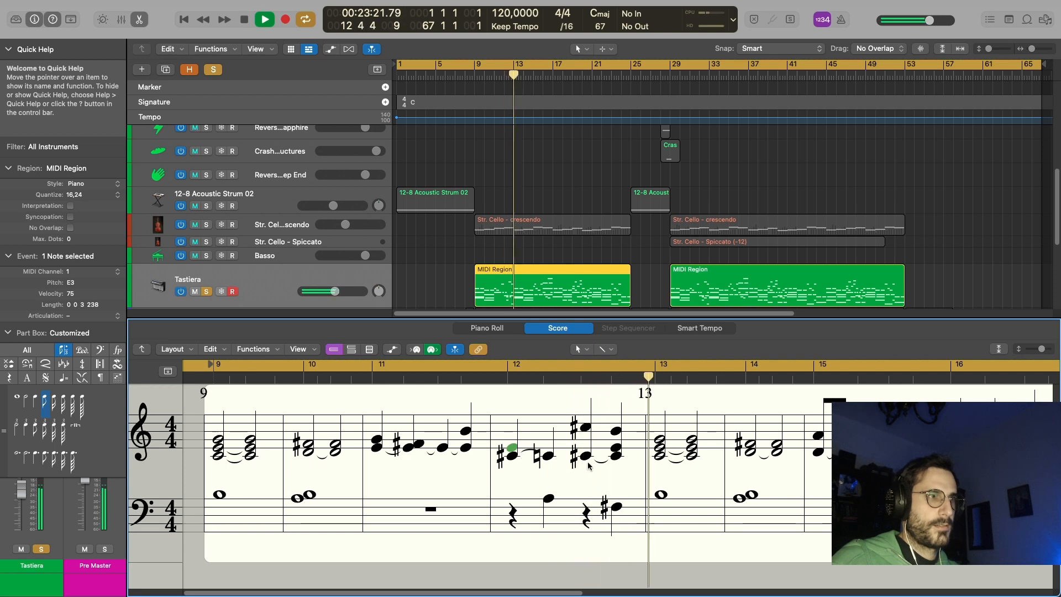
{"action": "key", "text": "space"}
{"action": "key", "text": "super+z"}
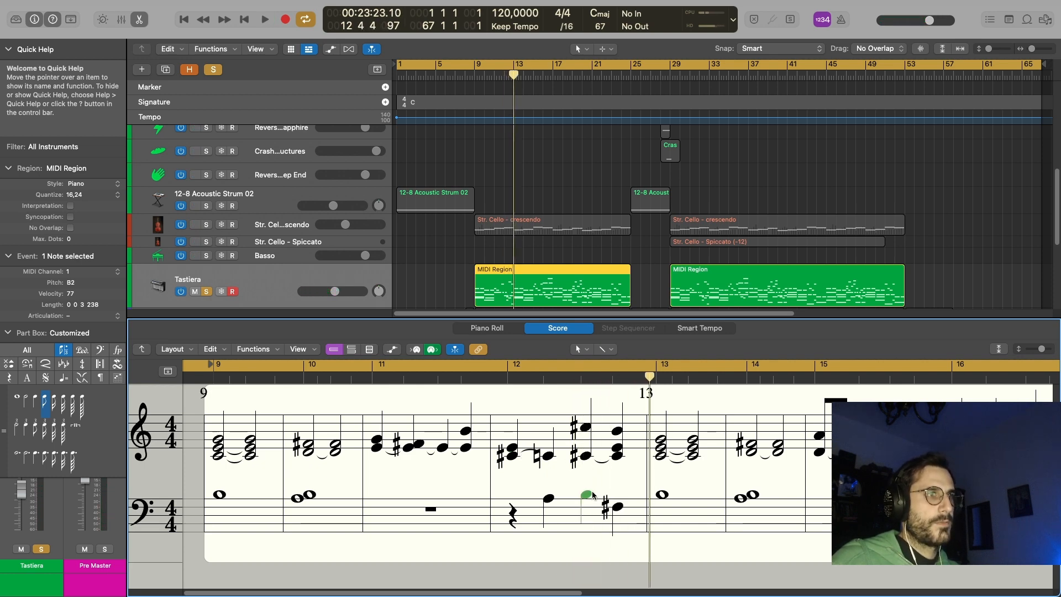
- Play the Tastiera score from bar 13's B2 note into bar 16, and replay it from bar 14's F#3 note
{"action": "left_click", "coordinate": [663, 495]}
{"action": "key", "text": "space"}
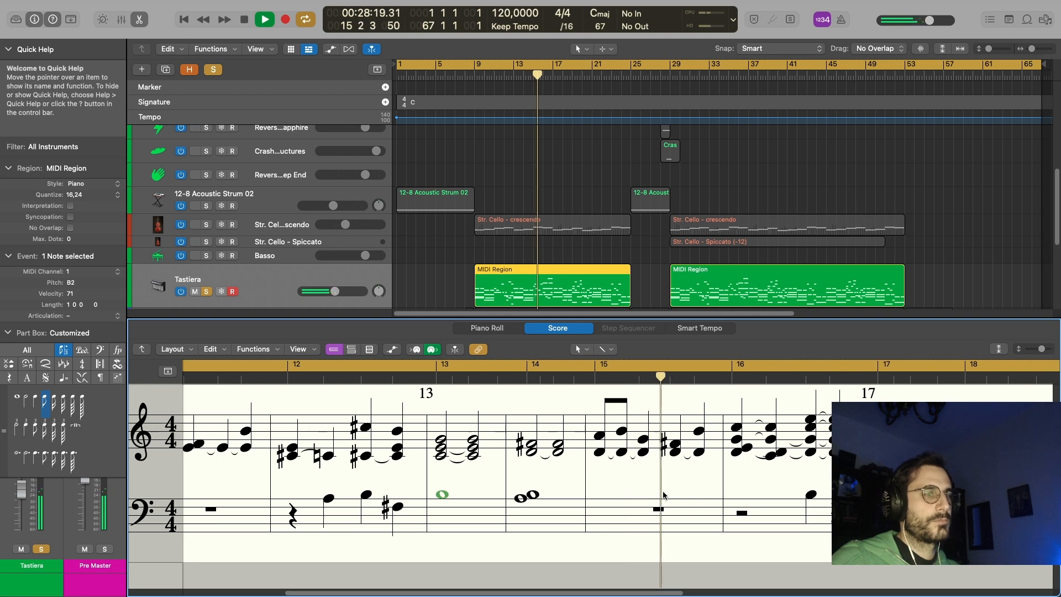
{"action": "key", "text": "space"}
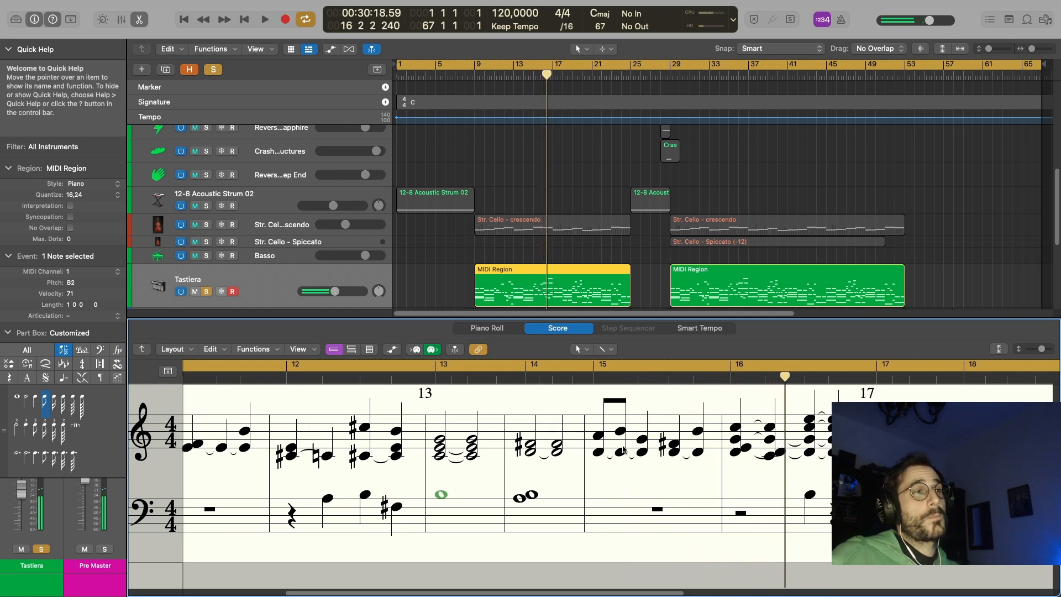
{"action": "left_click", "coordinate": [529, 449]}
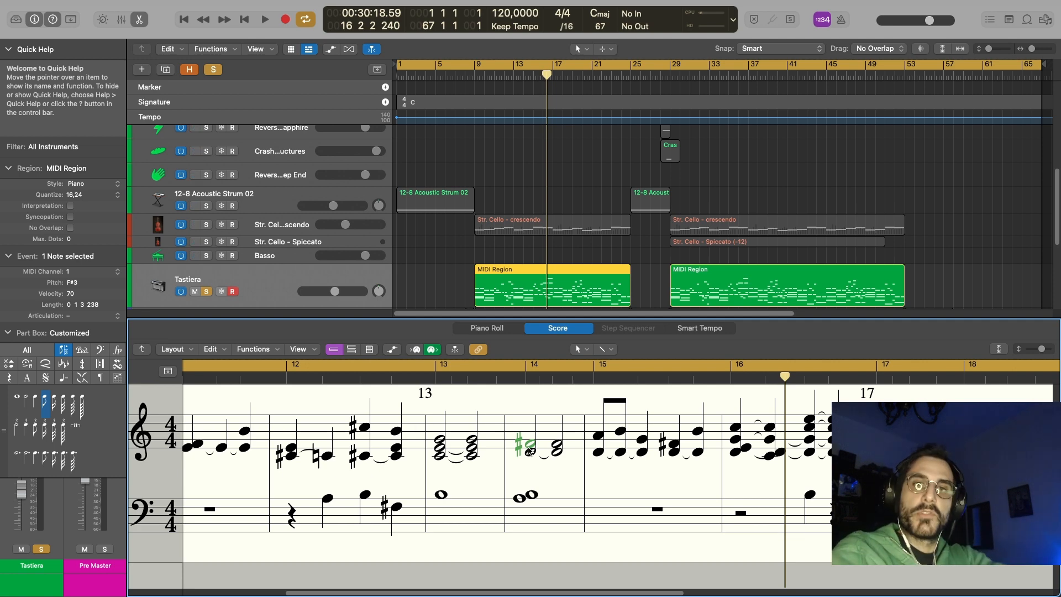
{"action": "key", "text": "shift+space"}
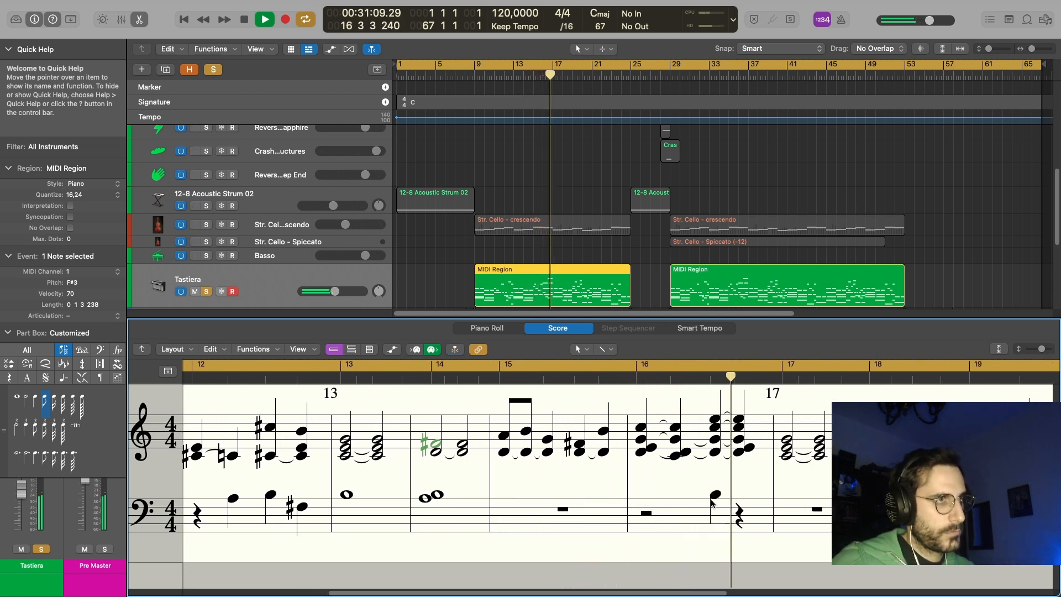
{"action": "key", "text": "space"}
- Play the score from bar 16's C4 note into bar 21, replay from bar 19's G3 note, and close the editor
{"action": "left_click", "coordinate": [559, 427]}
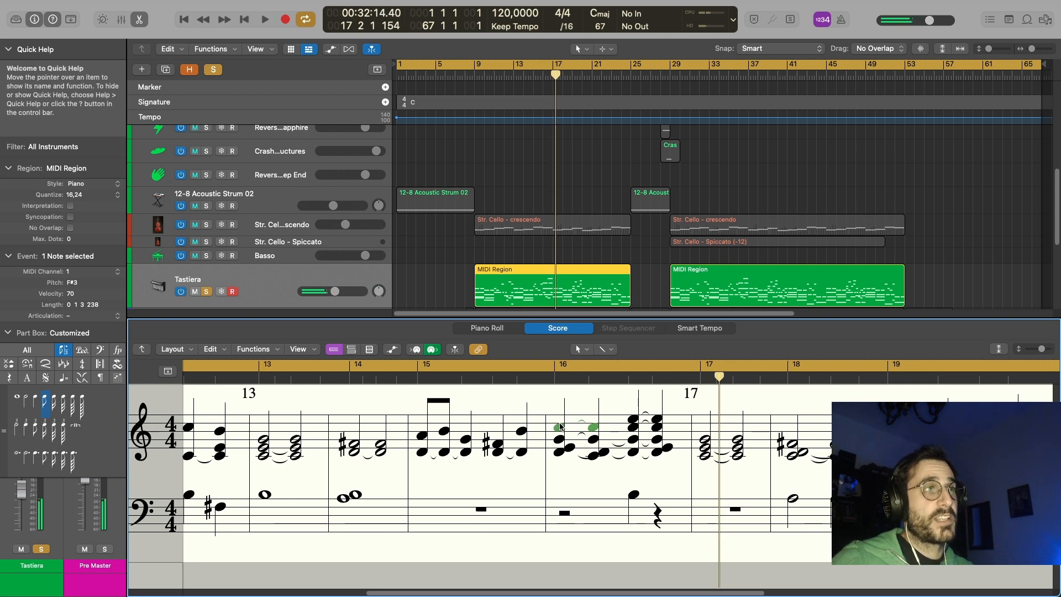
{"action": "key", "text": "shift+space"}
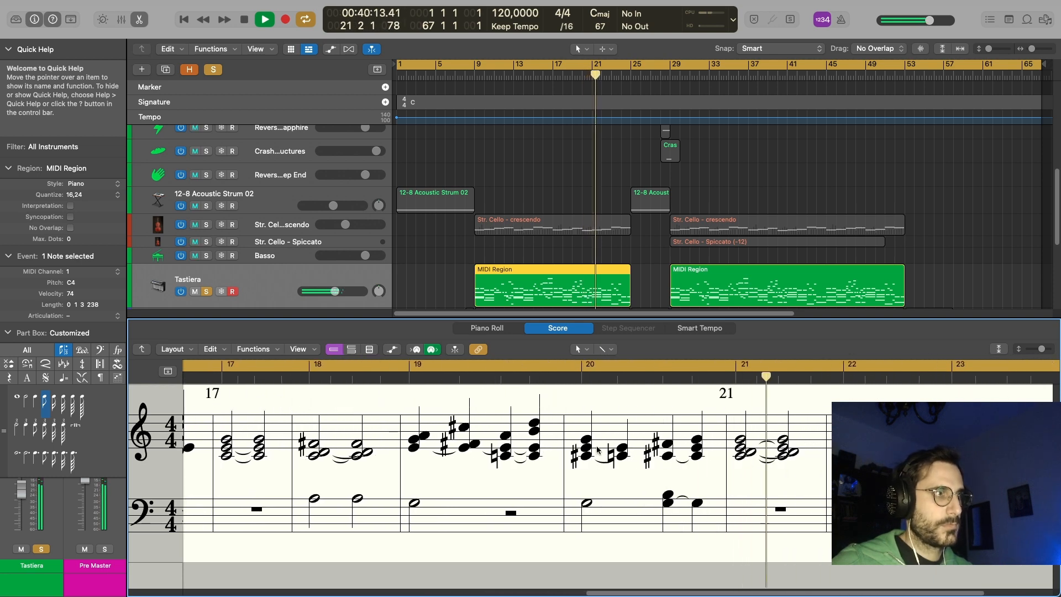
{"action": "key", "text": "space"}
{"action": "left_click", "coordinate": [418, 442]}
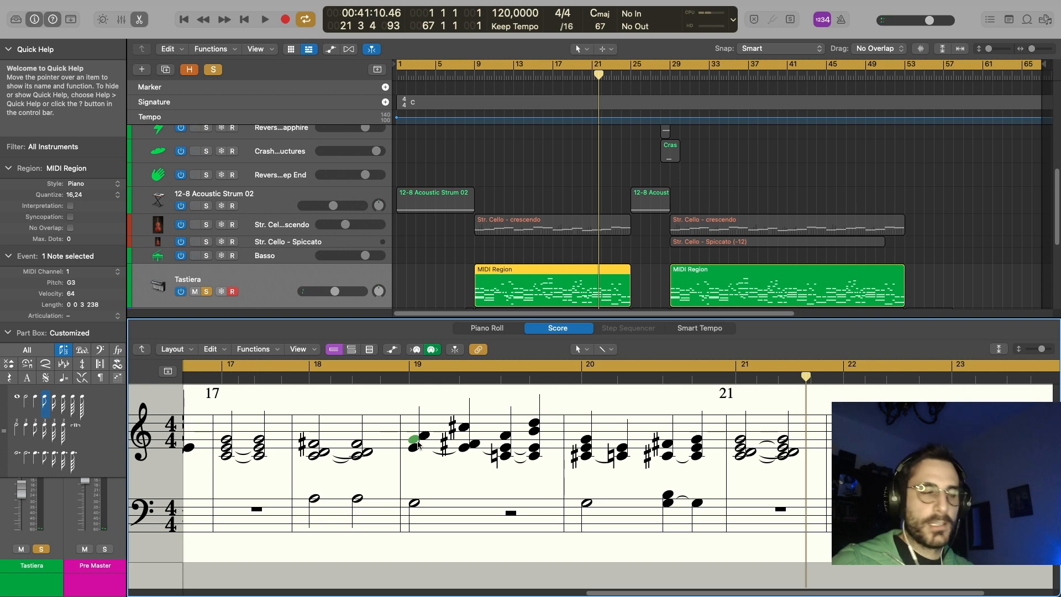
{"action": "key", "text": "shift+Return"}
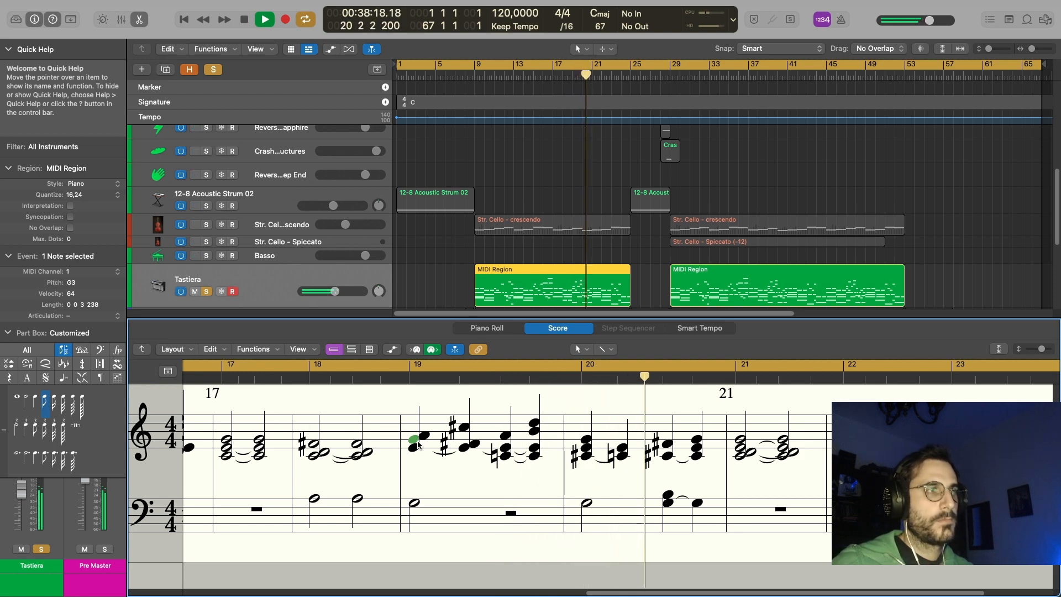
{"action": "key", "text": "space"}
{"action": "key", "text": "e"}
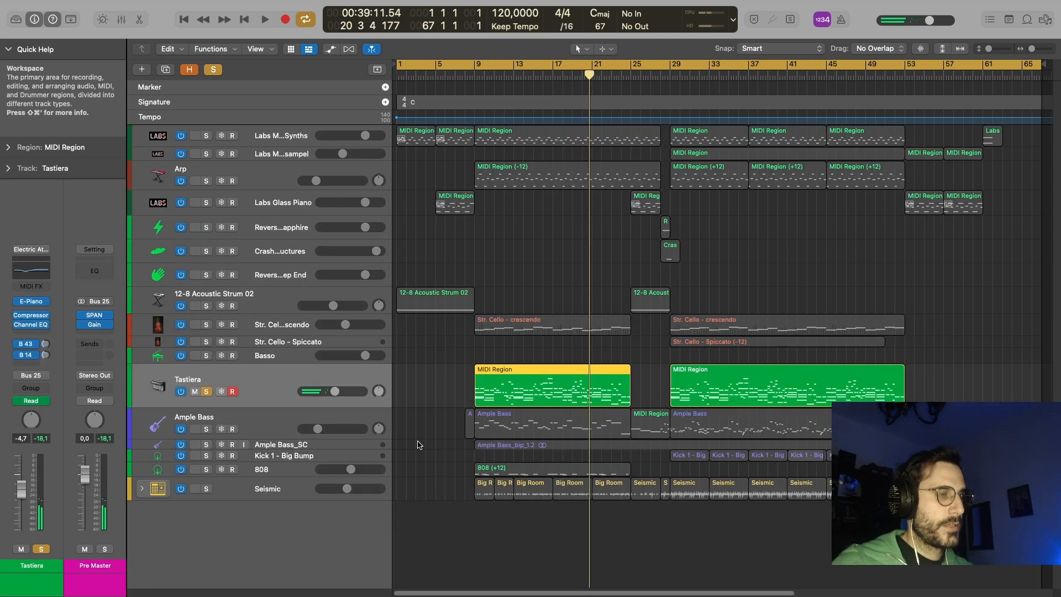
- Play the Tastiera region from bar 20 to bar 24, following its notes in the Piano Roll and Score, and close the editor
{"action": "key", "text": "p"}
{"action": "key", "text": "space"}
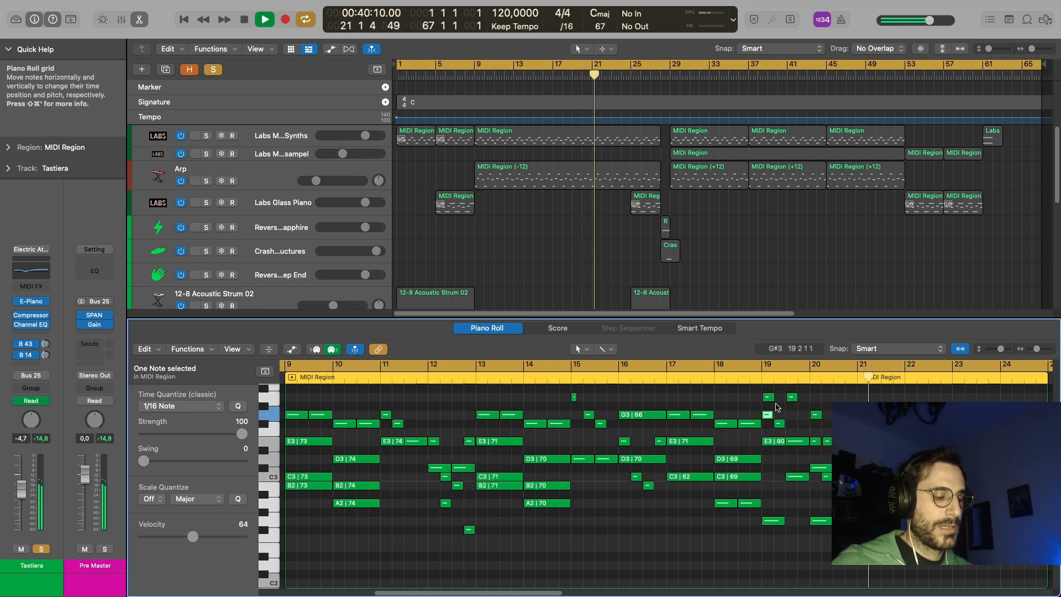
{"action": "key", "text": "p"}
{"action": "key", "text": "p"}
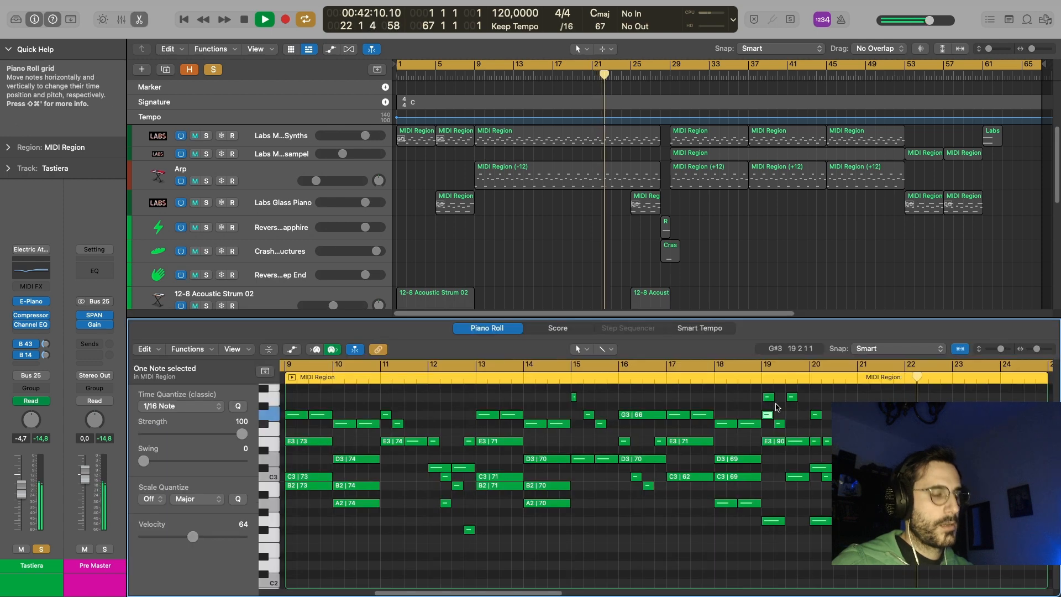
{"action": "key", "text": "n"}
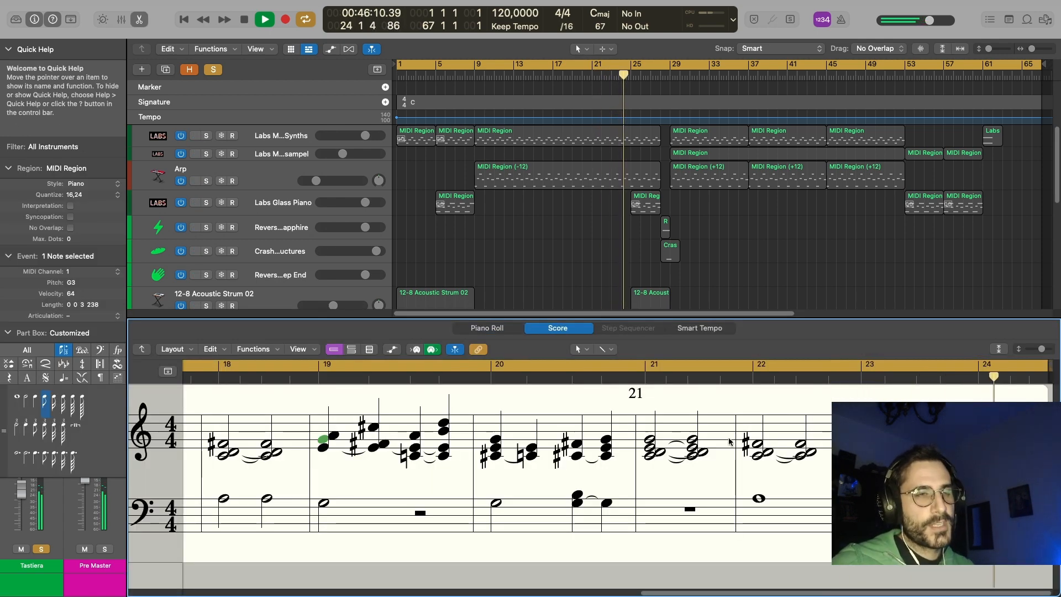
{"action": "key", "text": "space"}
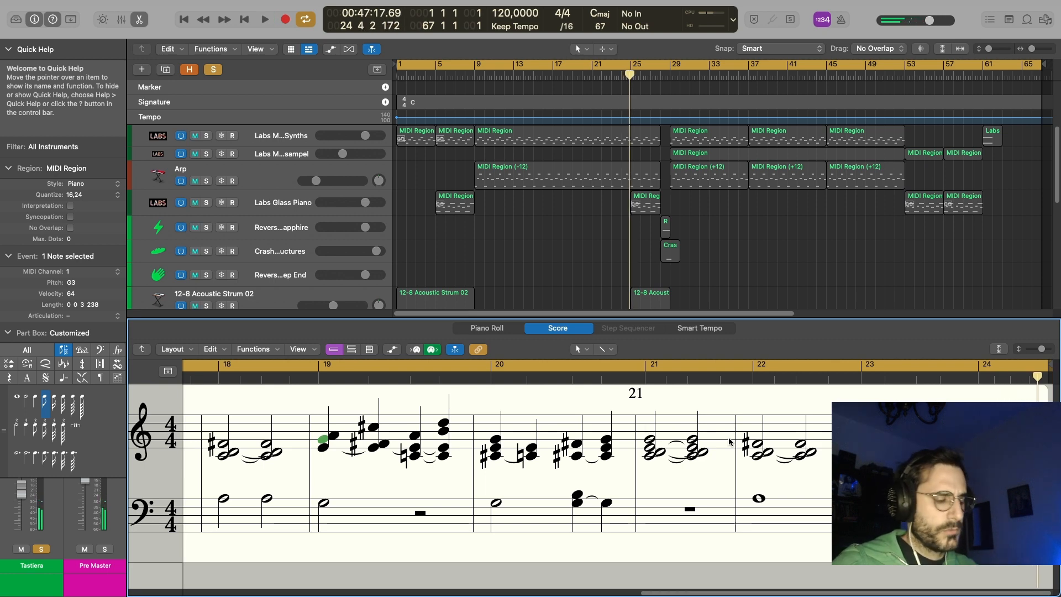
{"action": "key", "text": "p"}
{"action": "key", "text": "p"}
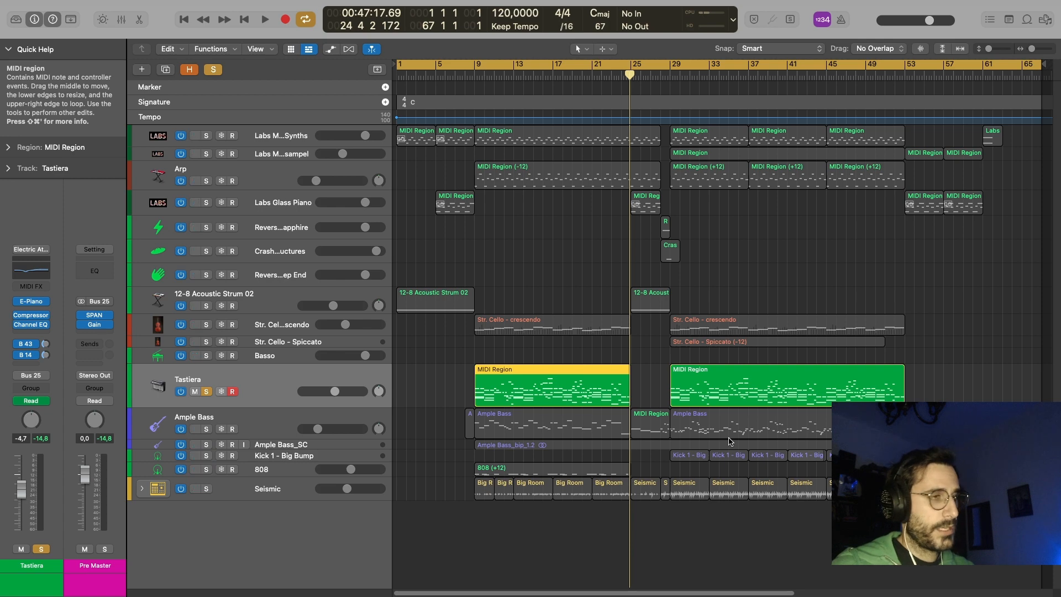
- Reopen the first Tastiera region in the Piano Roll, locate the A3 note at the start of bar 15, and close the editor
{"action": "left_click", "coordinate": [643, 526]}
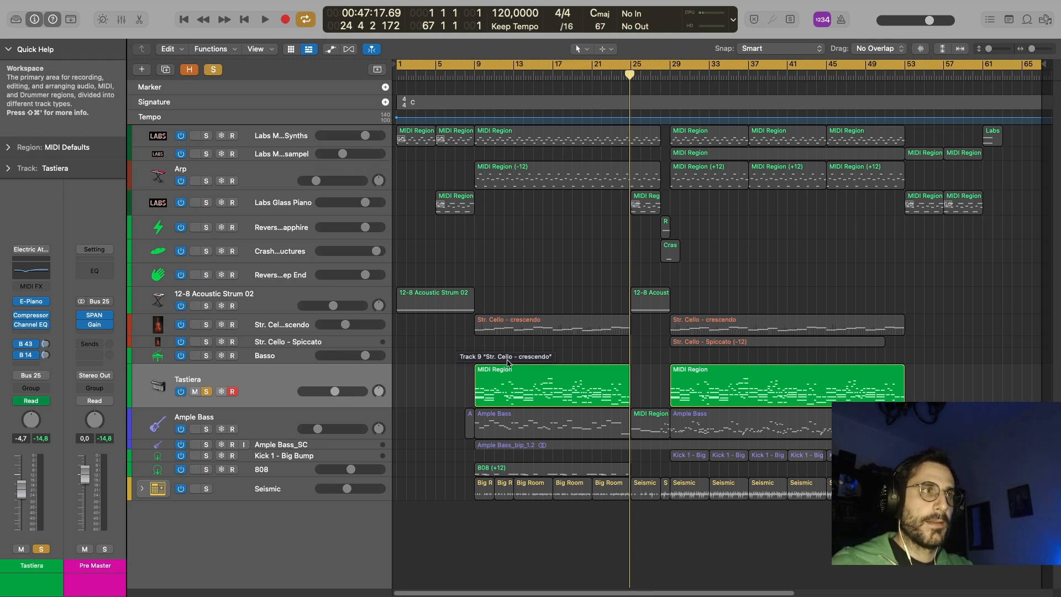
{"action": "left_click", "coordinate": [563, 378]}
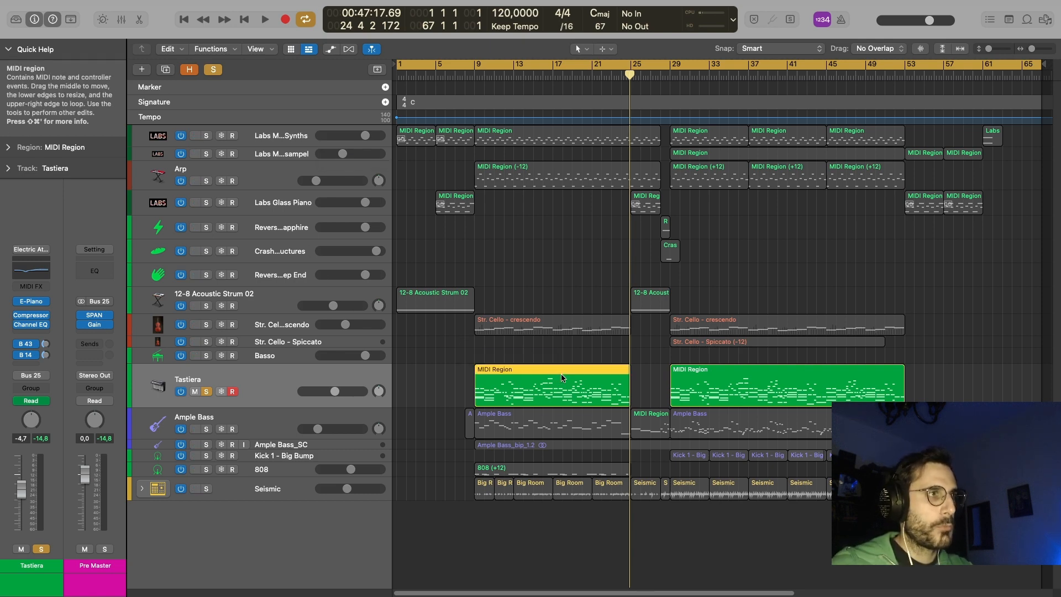
{"action": "double_click", "coordinate": [562, 378]}
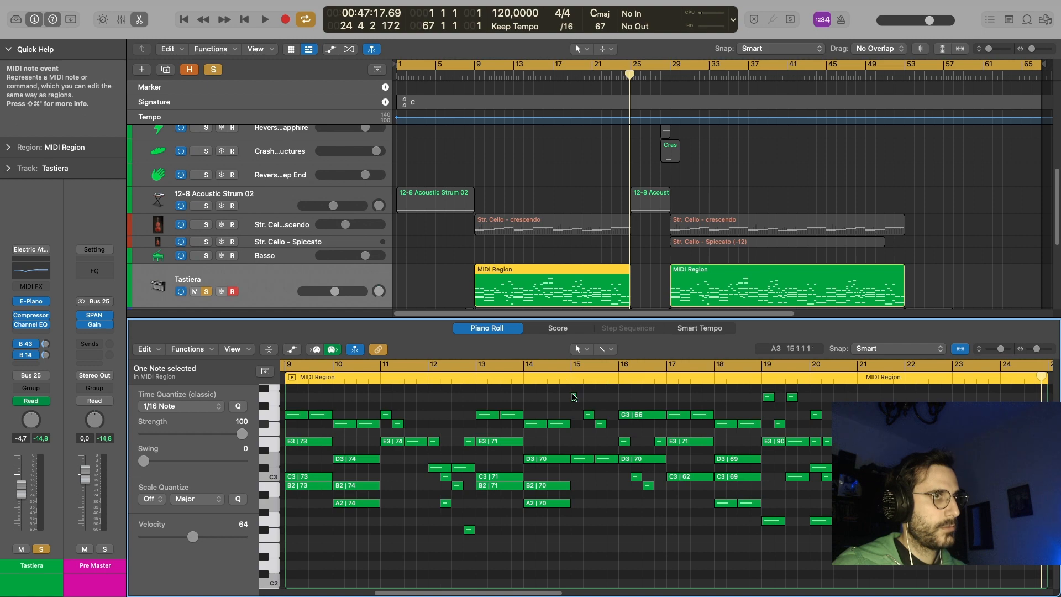
{"action": "left_click", "coordinate": [573, 397]}
{"action": "key", "text": "e"}
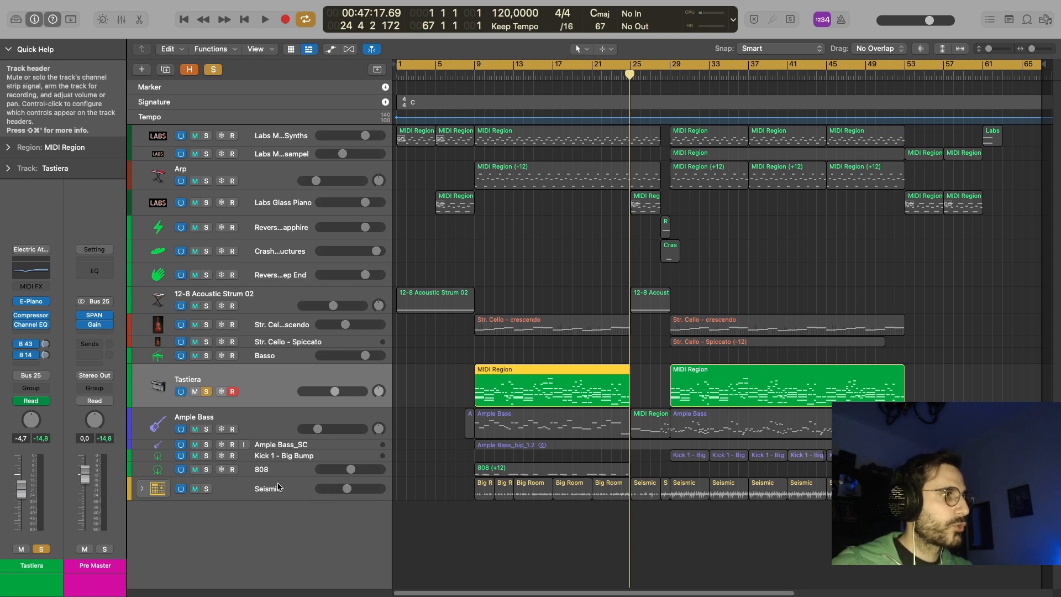
- Clear the Tastiera solo and solo the Seismic drum track instead
{"action": "left_click", "coordinate": [300, 488]}
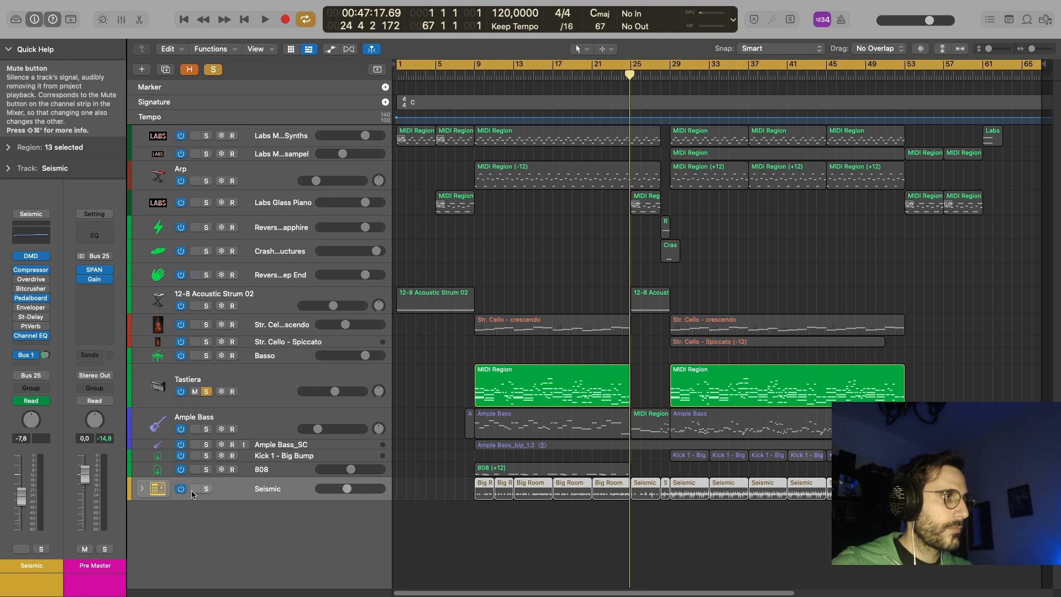
{"action": "left_click", "coordinate": [213, 69]}
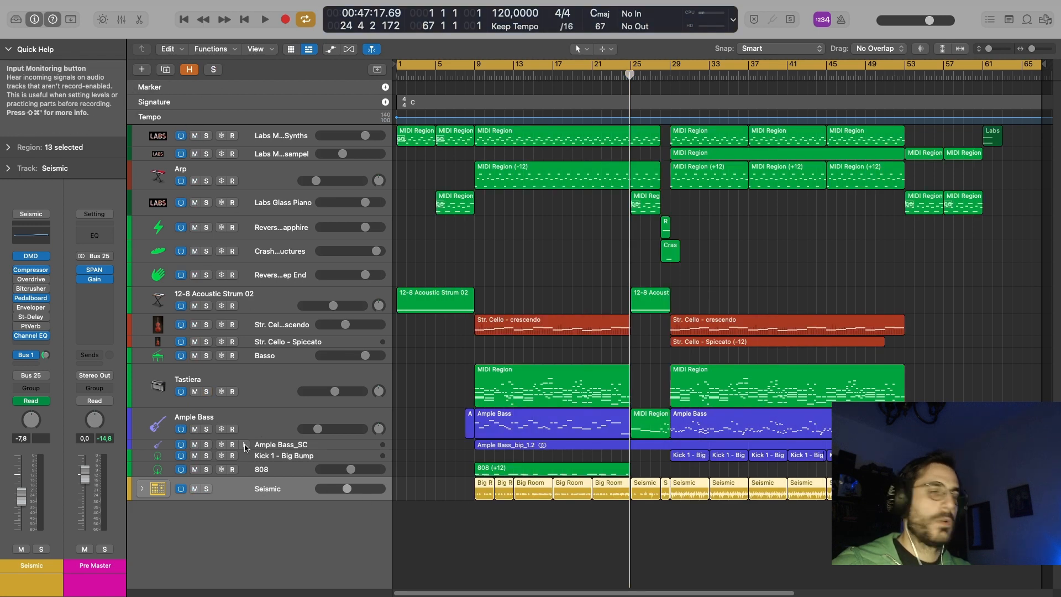
{"action": "left_click", "coordinate": [207, 489]}
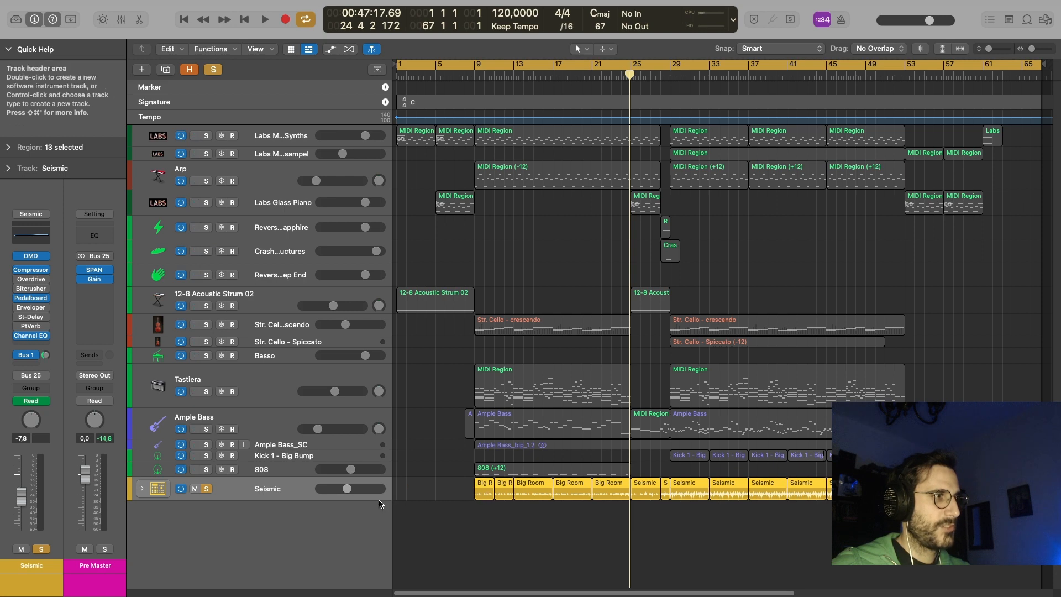
- Enlarge the Seismic track's height and pick out its Big Room region at bar 13 and Seismic region at bar 25
{"action": "left_click_drag", "start_coordinate": [383, 500], "coordinate": [381, 514]}
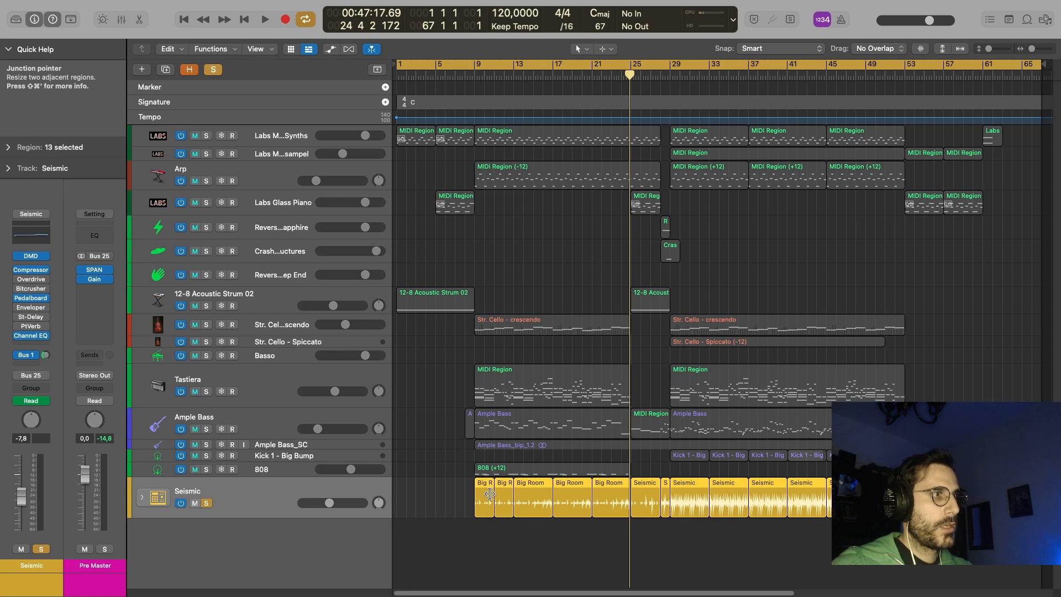
{"action": "left_click", "coordinate": [488, 520]}
{"action": "left_click", "coordinate": [524, 504]}
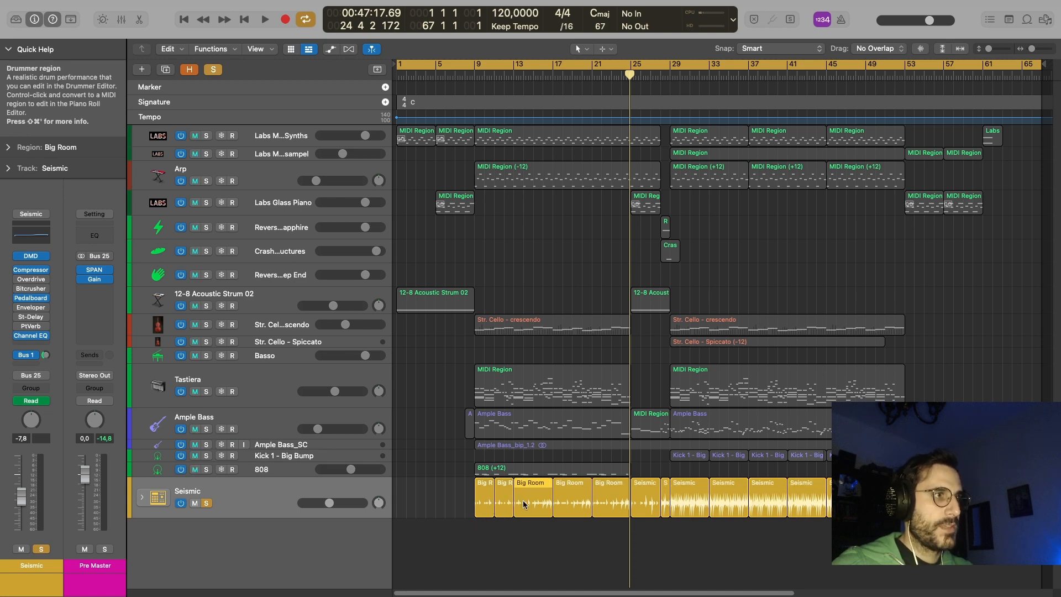
{"action": "left_click", "coordinate": [638, 499]}
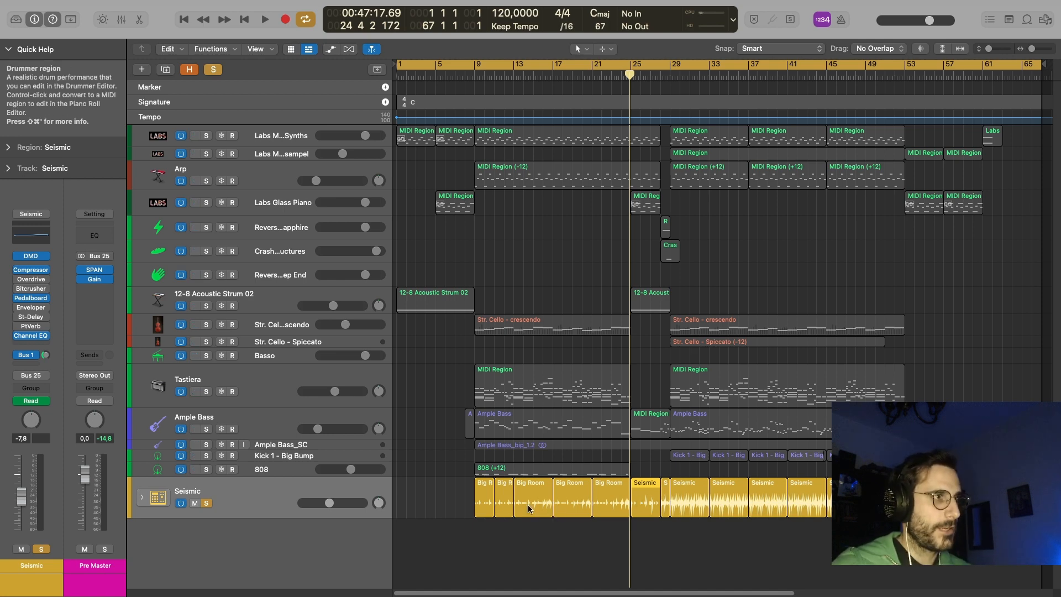
- Play the soloed drums from the first Big Room region at bar 9, viewing its Drummer Editor briefly, and stop playback
{"action": "left_click", "coordinate": [479, 500]}
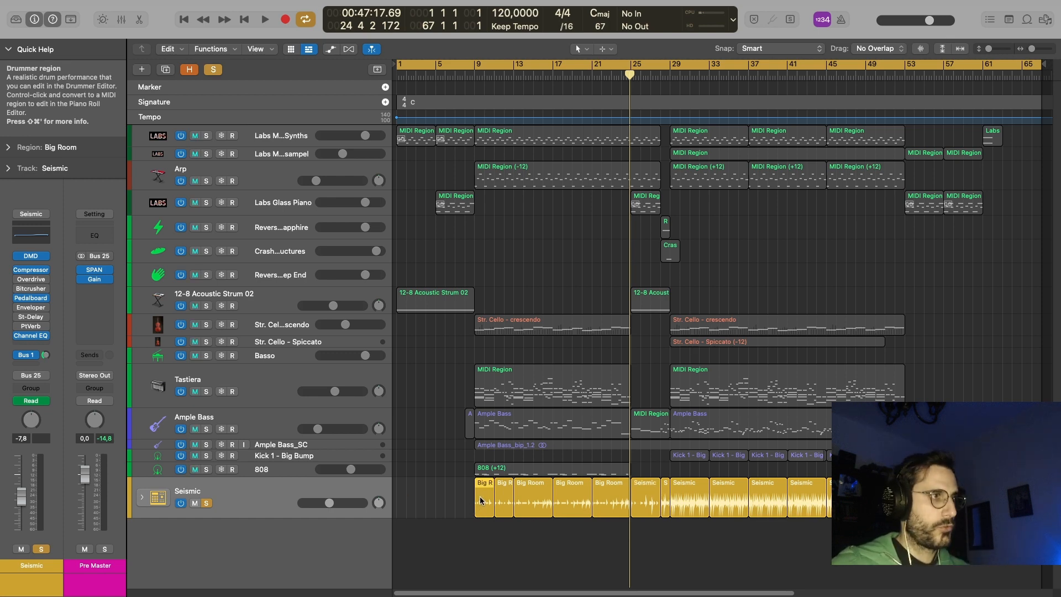
{"action": "key", "text": "shift+space"}
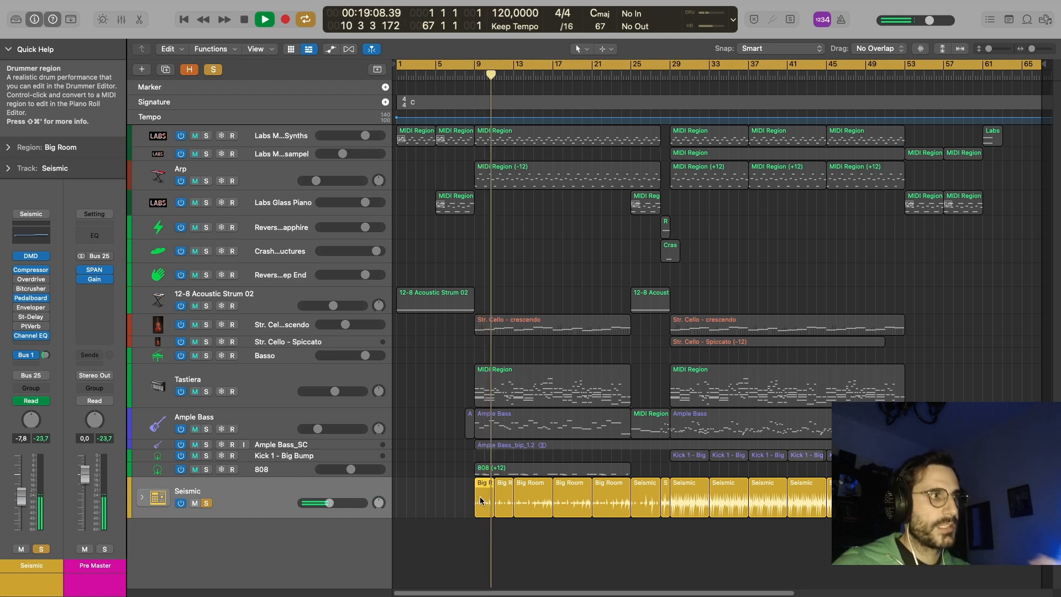
{"action": "key", "text": "e"}
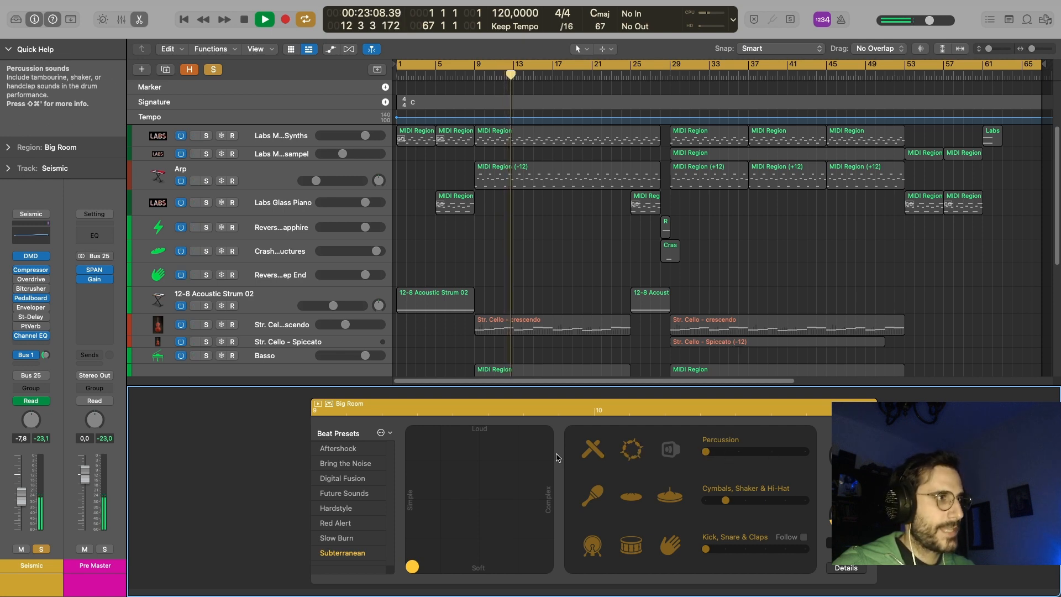
{"action": "key", "text": "p"}
{"action": "key", "text": "p"}
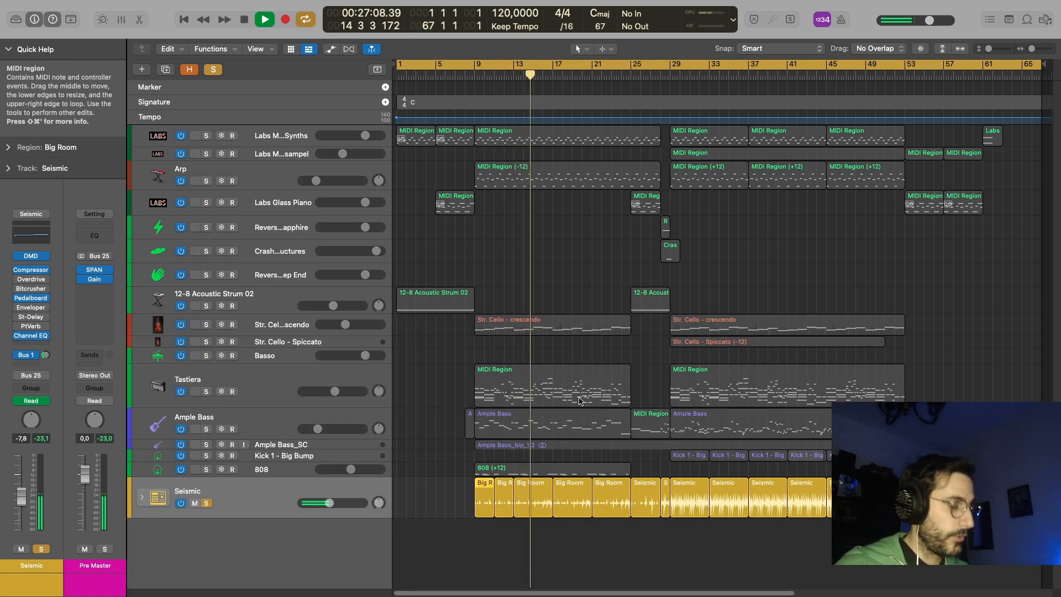
{"action": "key", "text": "space"}
- Clear the Seismic solo and play the full arrangement from bar 9
{"action": "key", "text": "s"}
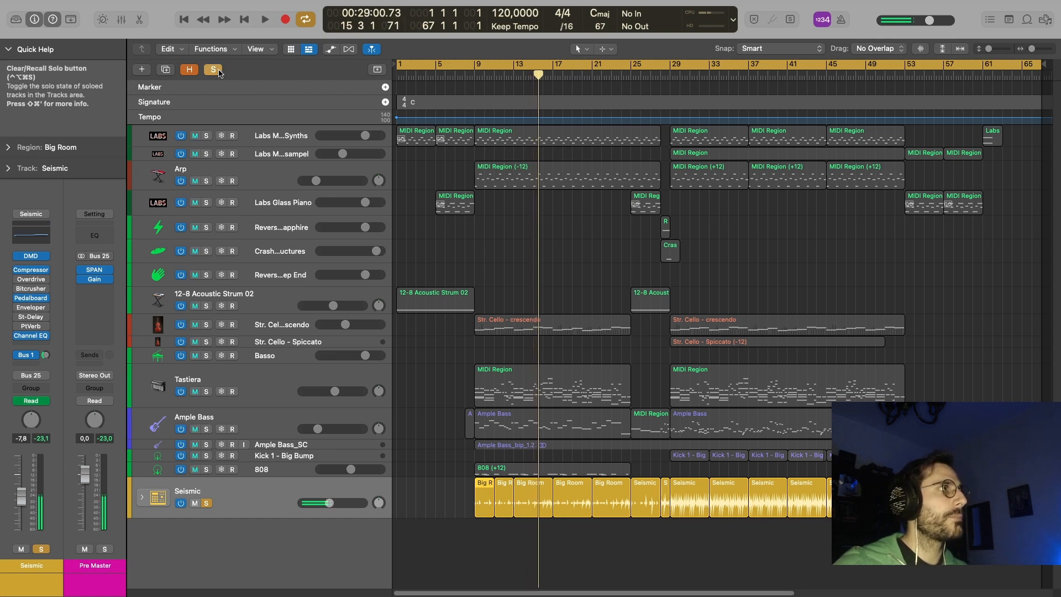
{"action": "left_click", "coordinate": [474, 77]}
{"action": "key", "text": "space"}
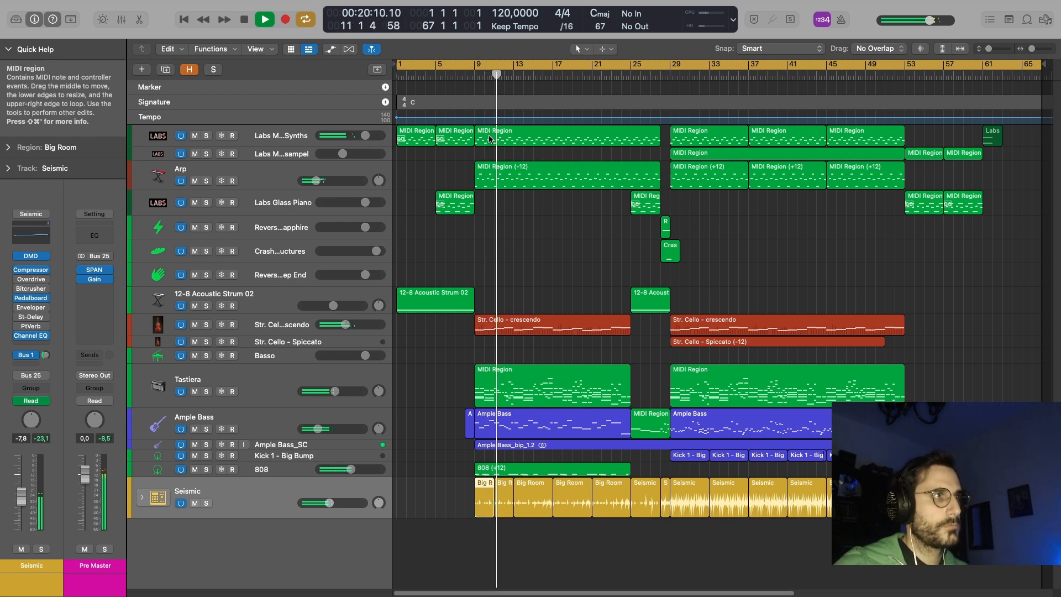
- Display the Pan automation of the Str. Cello - crescendo track during playback, and hide the automation view again
{"action": "left_click", "coordinate": [301, 322]}
{"action": "key", "text": "a"}
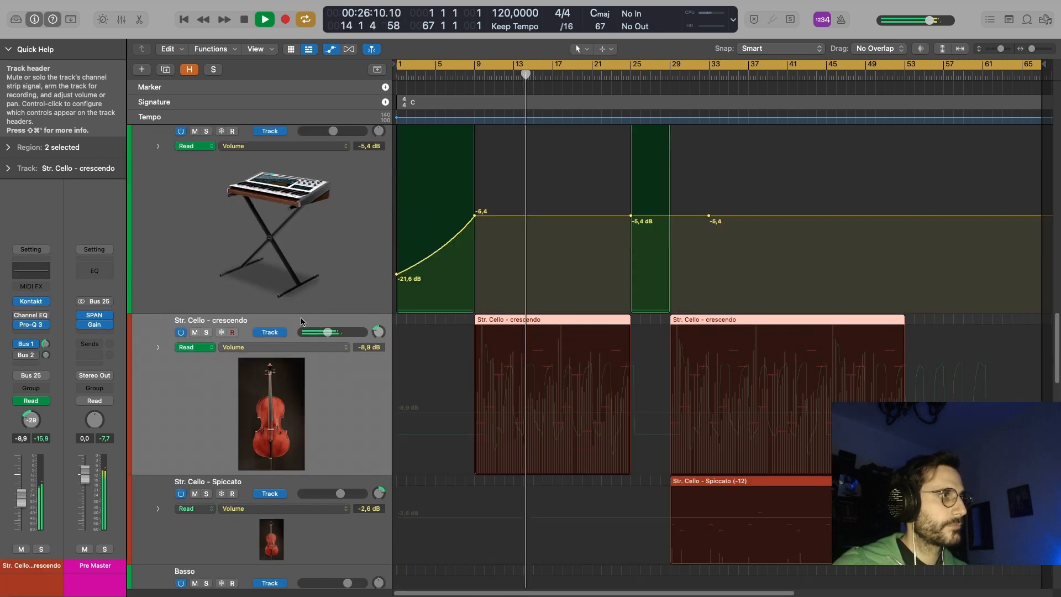
{"action": "left_click", "coordinate": [312, 351]}
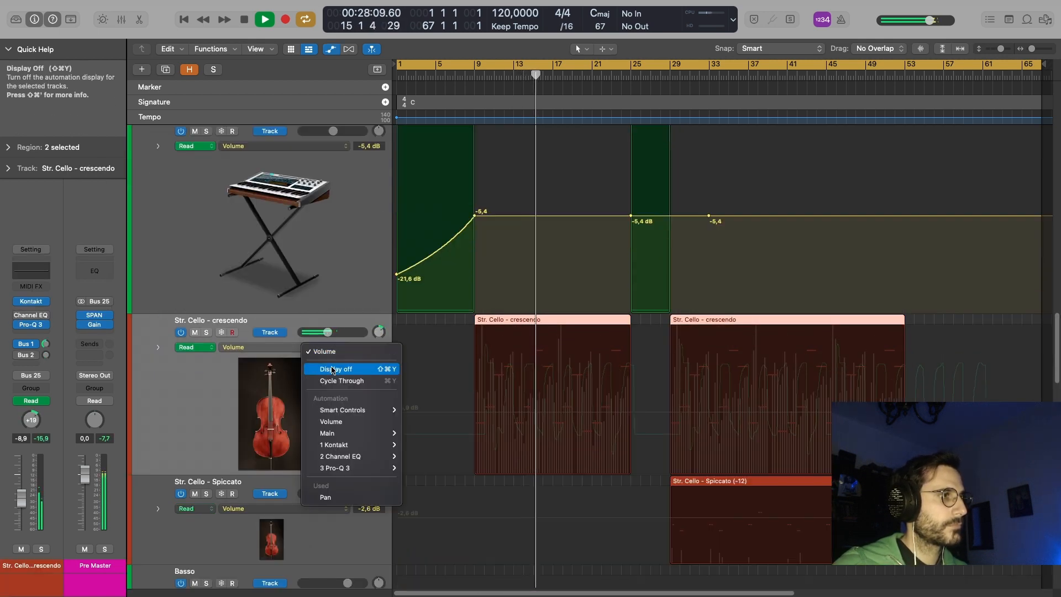
{"action": "left_click", "coordinate": [349, 497]}
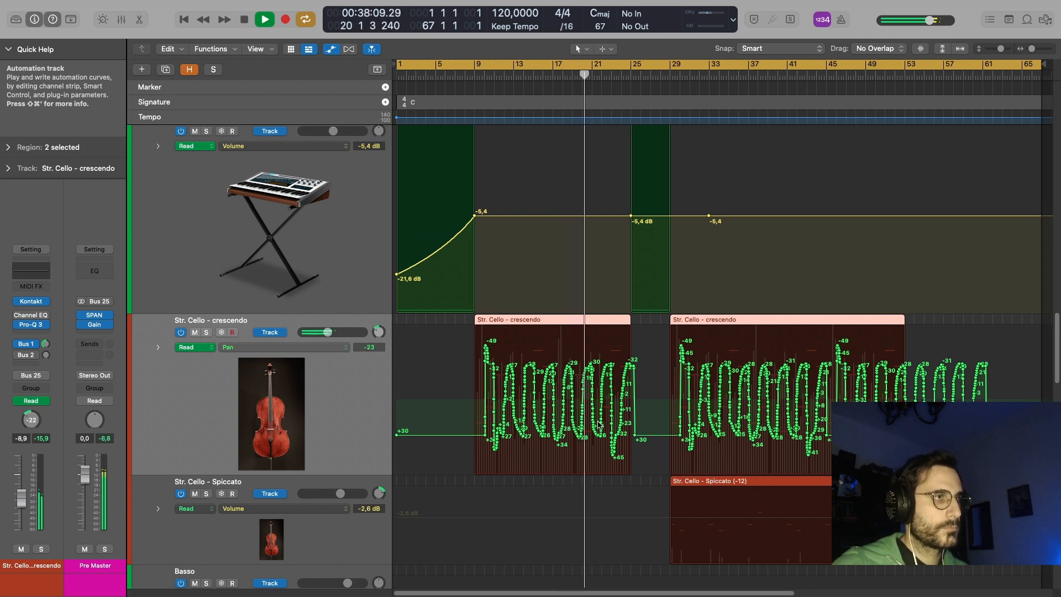
{"action": "key", "text": "a"}
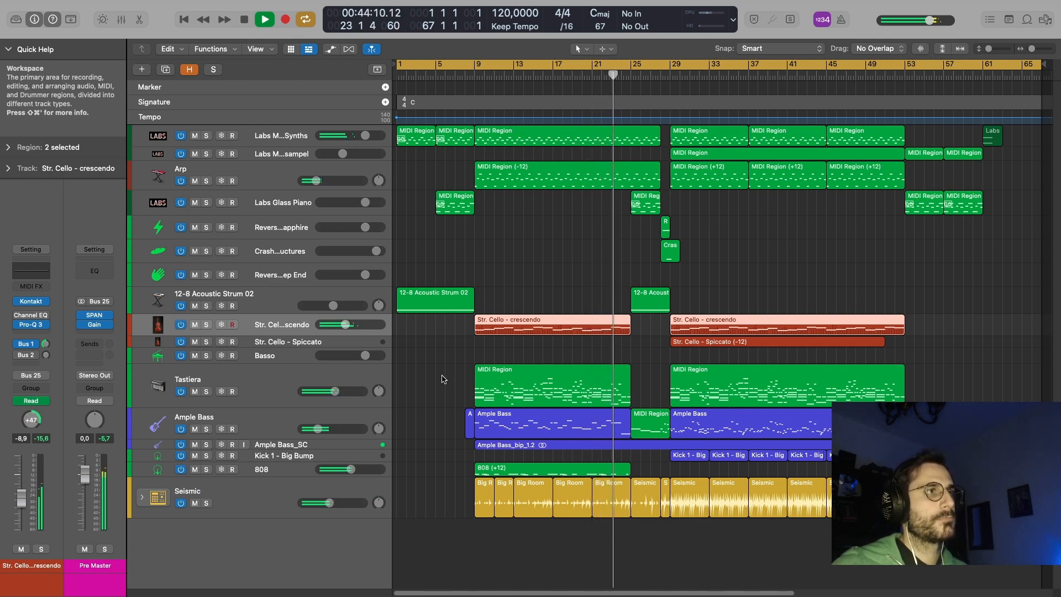
- Stop playback at bar 25 and select the 12-8 Acoustic Strum 02 region that starts there
{"action": "scroll", "coordinate": [442, 379], "scroll_direction": "right", "scroll_amount": 1}
{"action": "scroll", "coordinate": [442, 379], "scroll_direction": "left", "scroll_amount": 1}
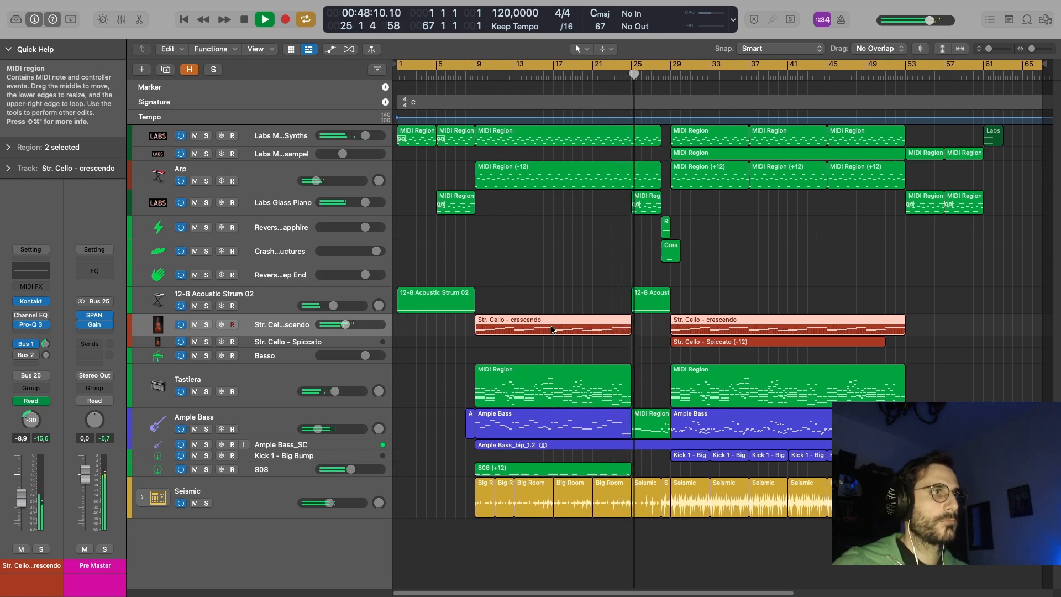
{"action": "key", "text": "space"}
{"action": "left_click", "coordinate": [604, 350]}
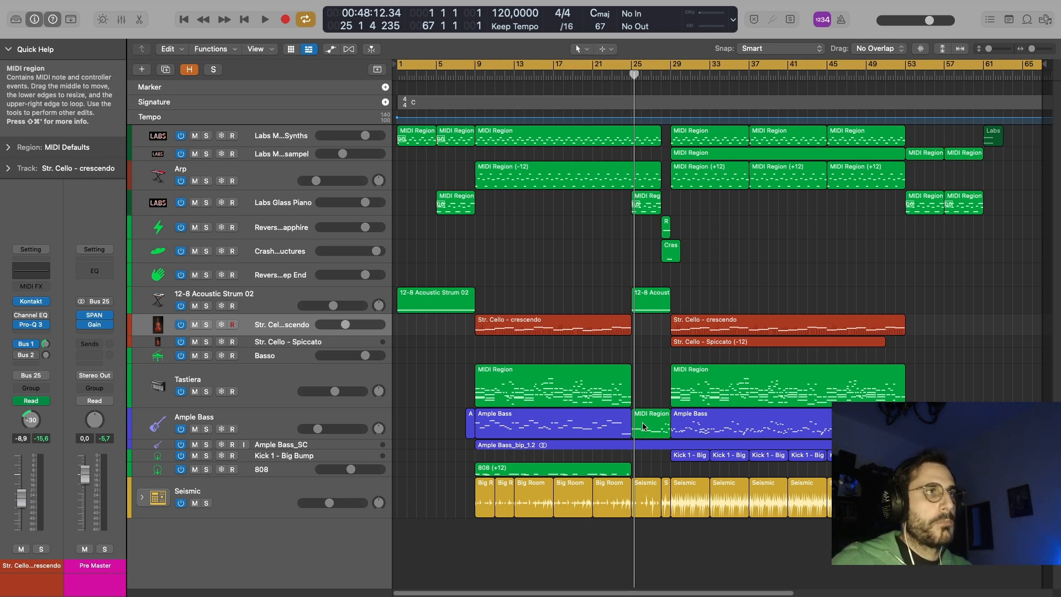
{"action": "left_click", "coordinate": [654, 304]}
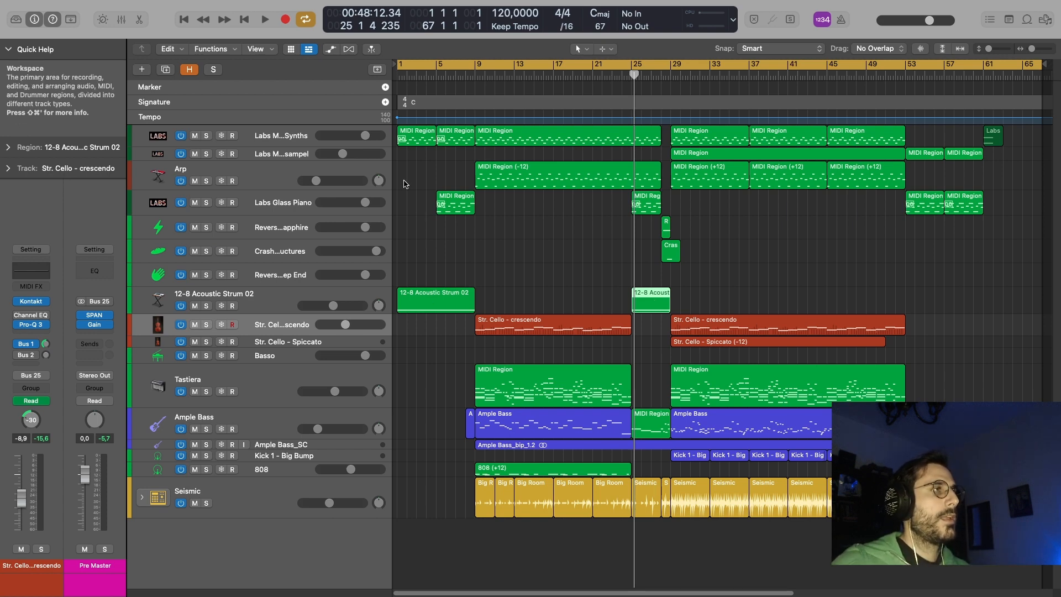
- Solo the Labs Glass Piano track and briefly play its regions at bar 5 and bar 25
{"action": "left_click", "coordinate": [330, 196]}
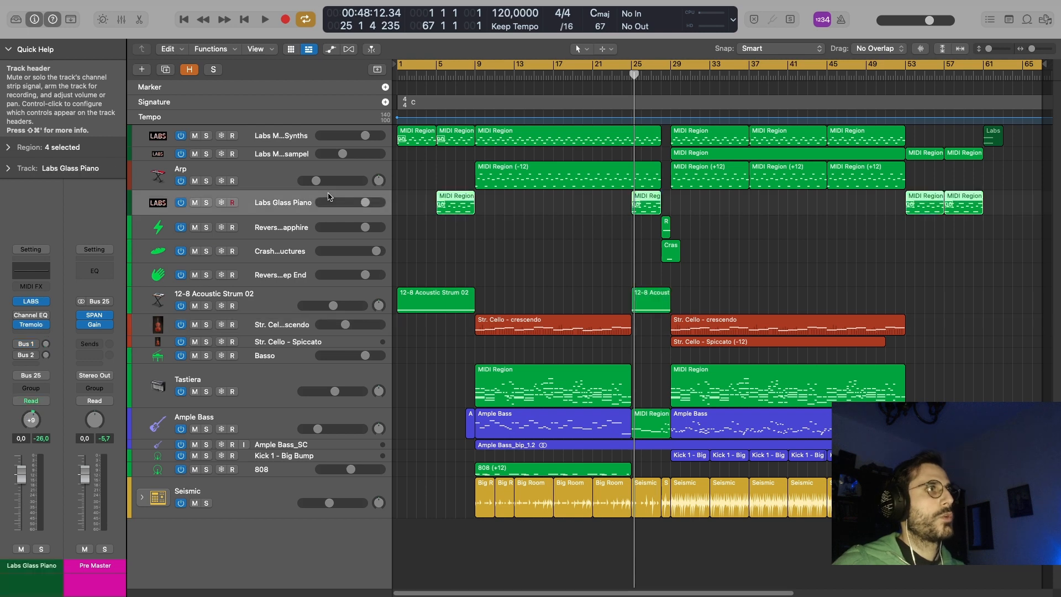
{"action": "key", "text": "s"}
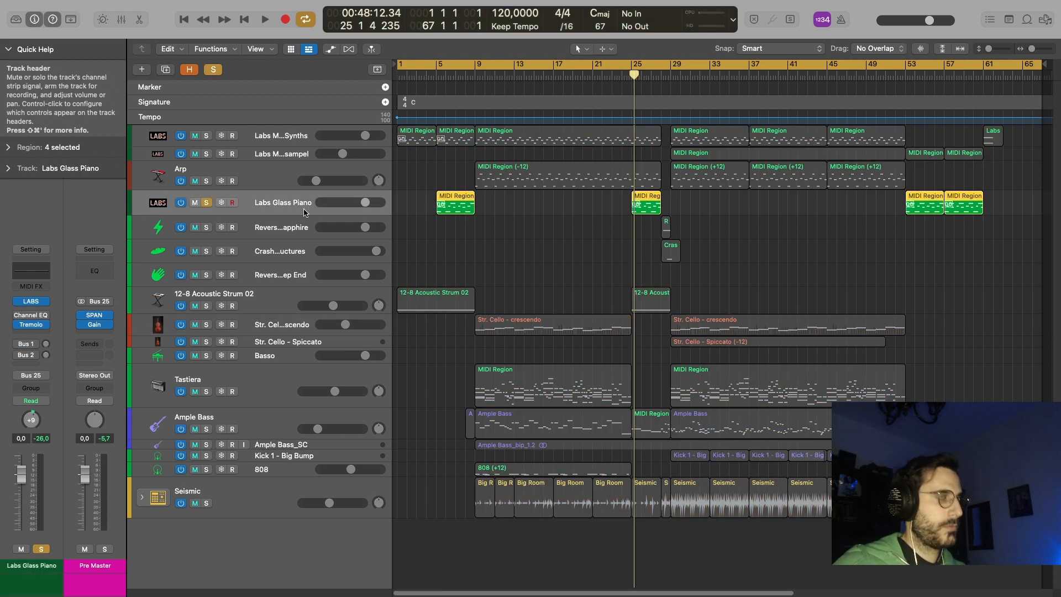
{"action": "key", "text": "shift+space"}
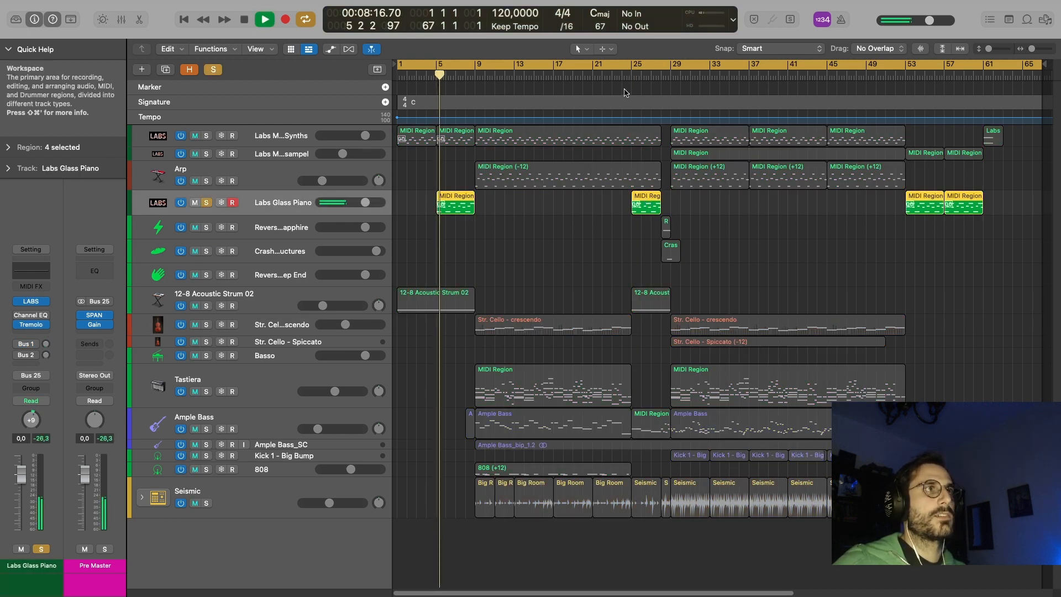
{"action": "key", "text": "space"}
{"action": "left_click", "coordinate": [631, 74]}
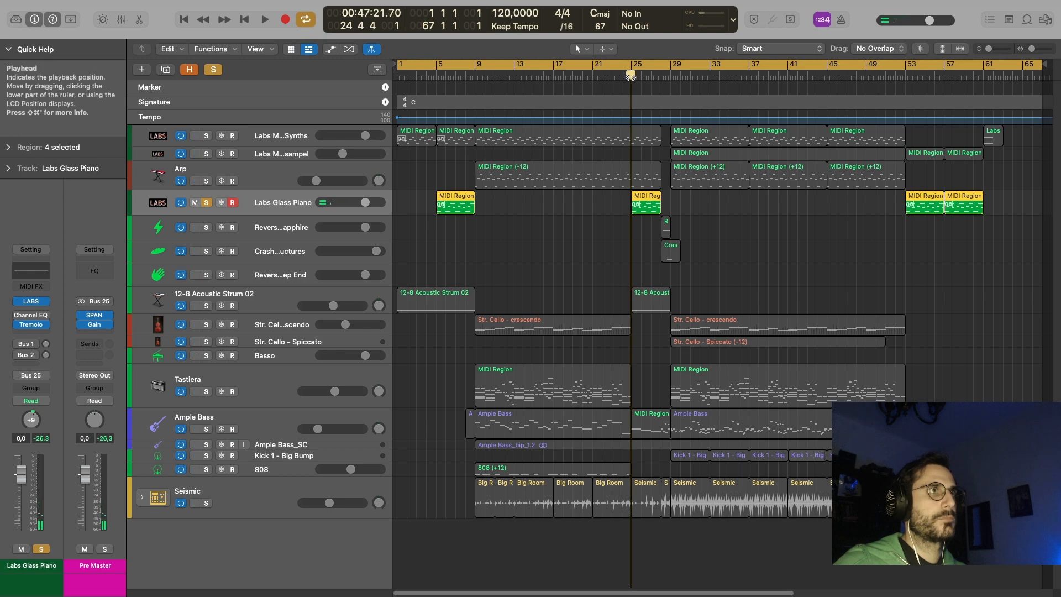
{"action": "key", "text": "space"}
{"action": "key", "text": "space"}
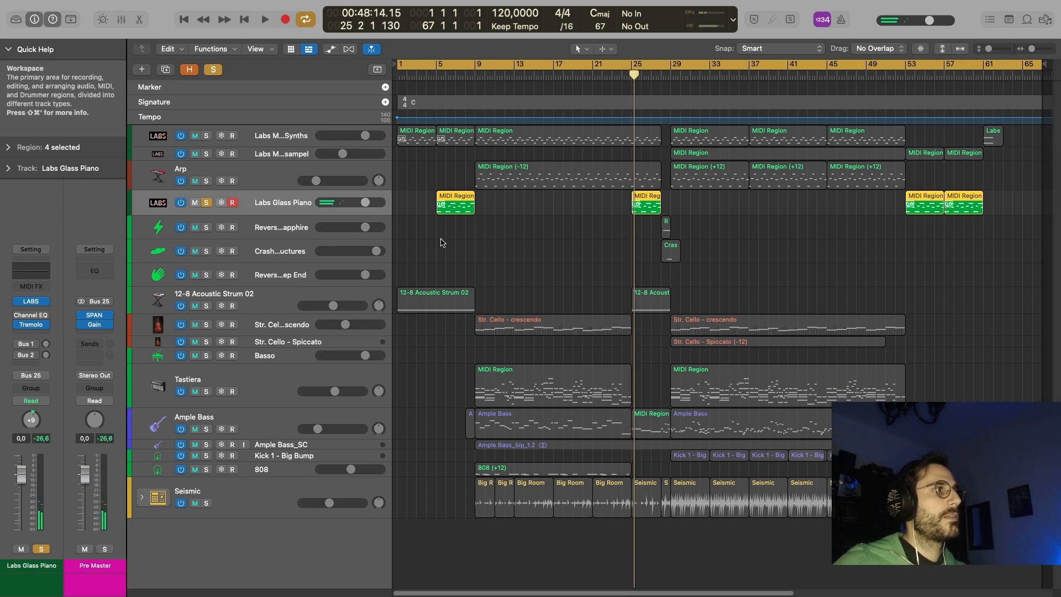
- Solo the 12-8 Acoustic Strum 02 track as well and briefly play it from bar 1
{"action": "left_click", "coordinate": [260, 299]}
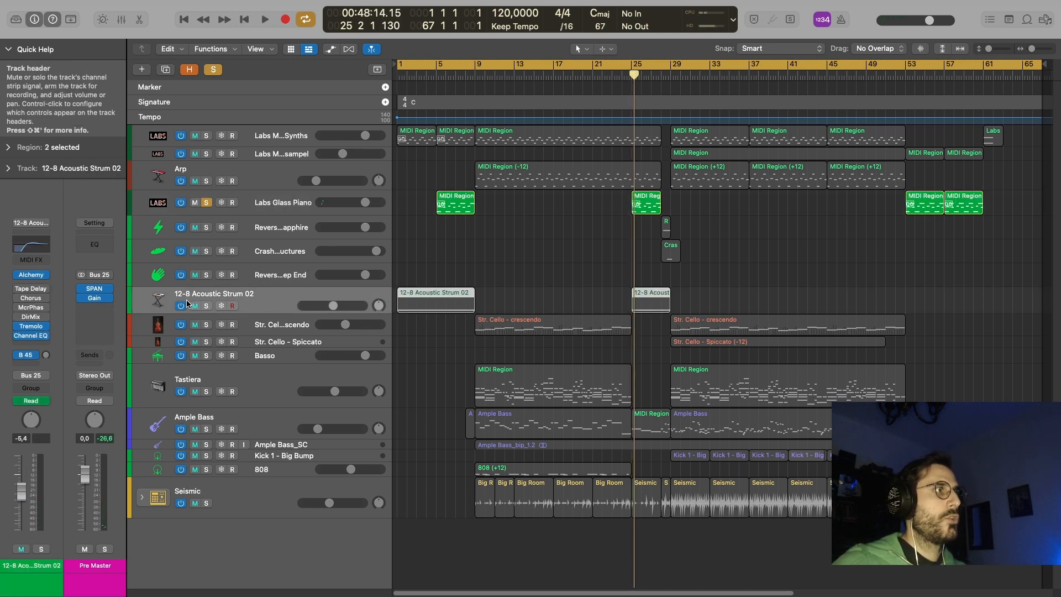
{"action": "left_click", "coordinate": [206, 305]}
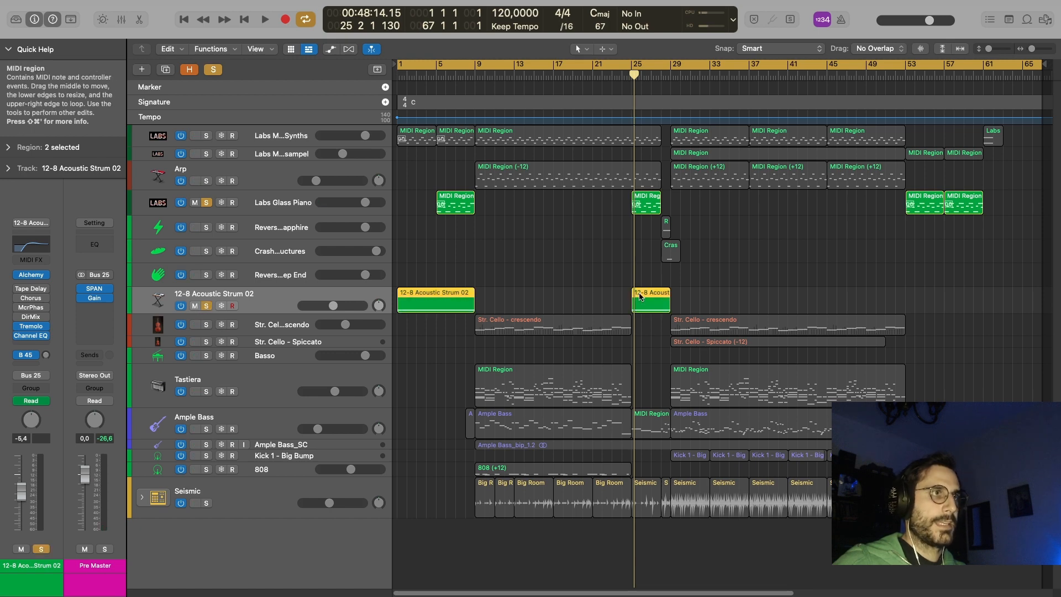
{"action": "key", "text": "Return"}
{"action": "key", "text": "space"}
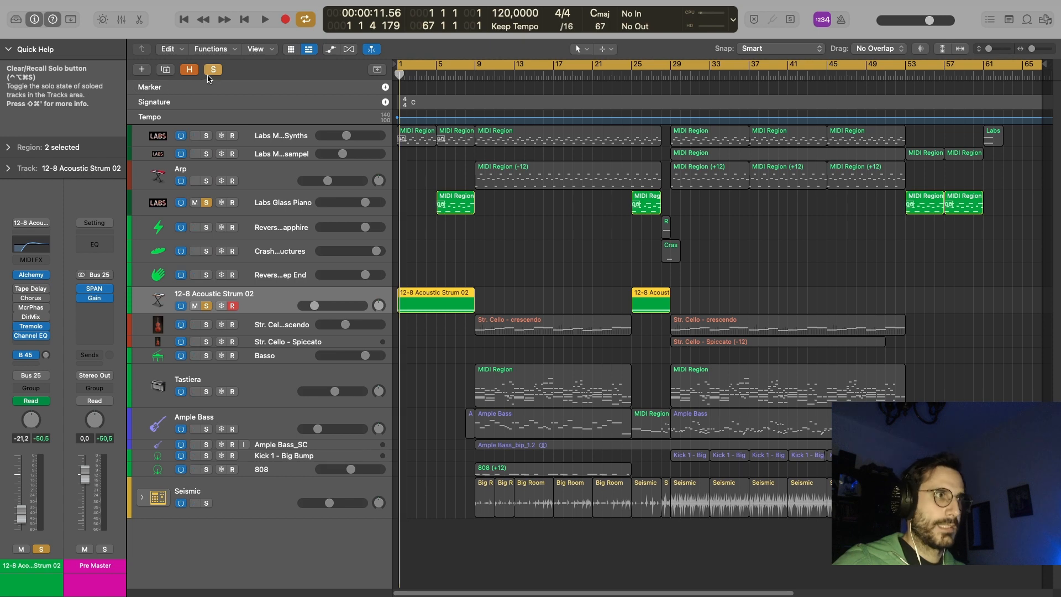
- Clear all solos and select the two Seismic drum regions between bars 25 and 29
{"action": "key", "text": "s"}
{"action": "left_click", "coordinate": [641, 438]}
{"action": "left_click", "coordinate": [636, 486]}
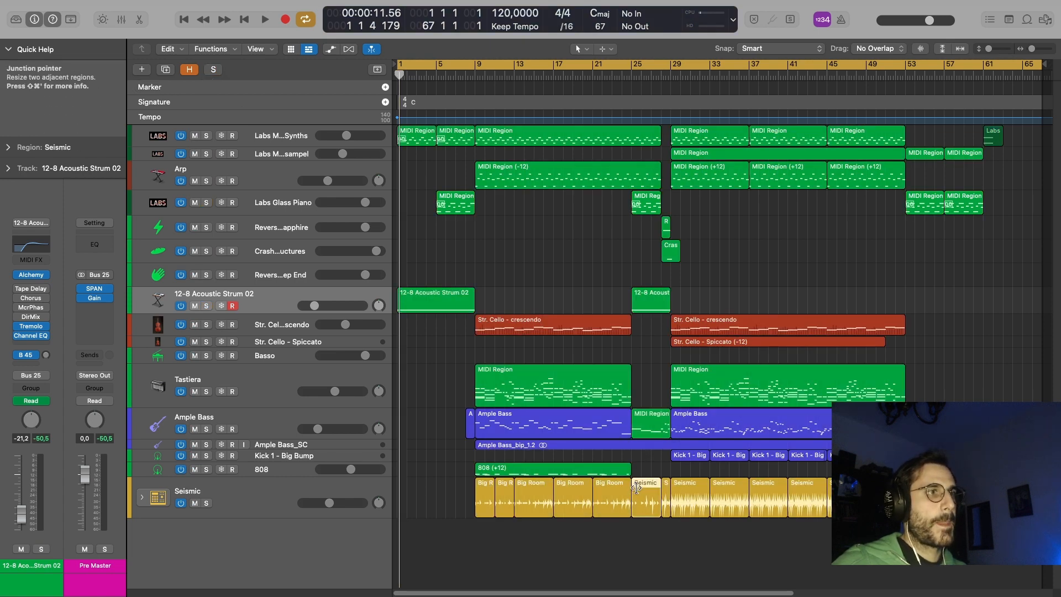
{"action": "left_click", "coordinate": [665, 492], "text": "shift"}
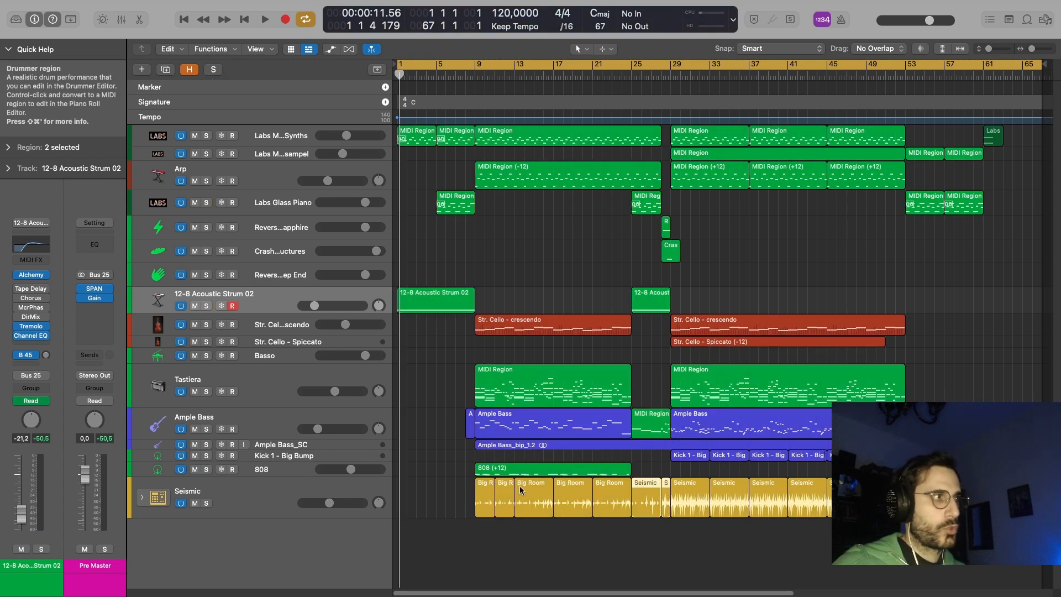
- Set the cycle range to the selected regions, bars 25 to 29, and briefly play the full mix from bar 25
{"action": "key", "text": "s"}
{"action": "key", "text": "s"}
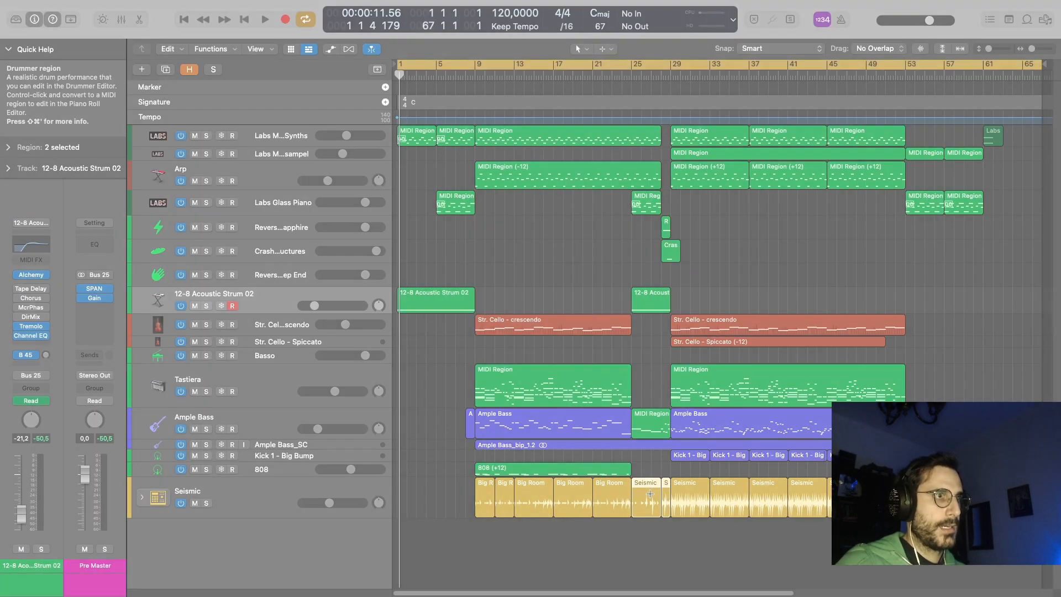
{"action": "key", "text": "shift+space"}
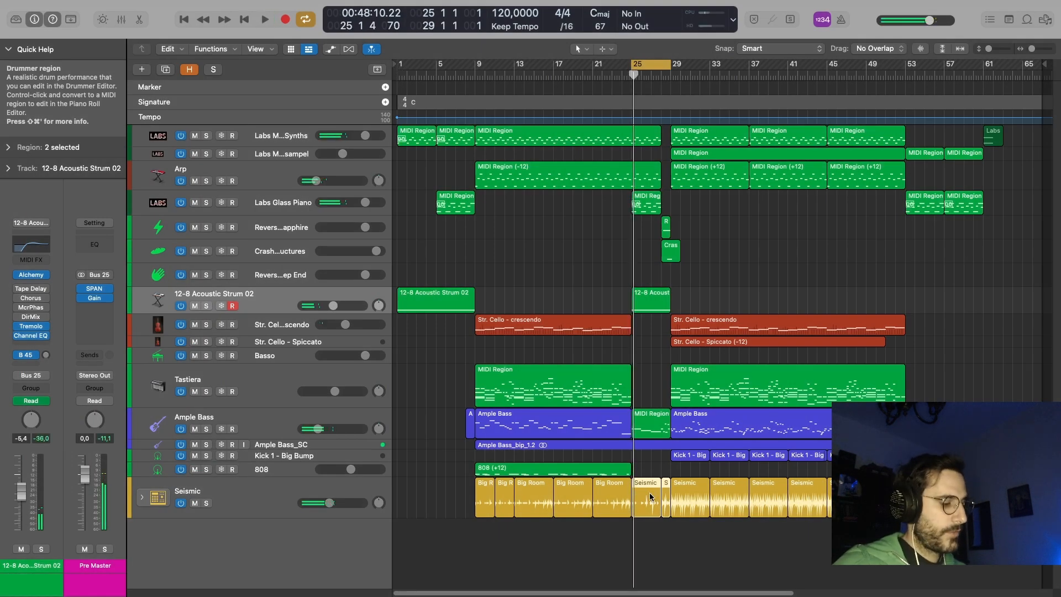
{"action": "key", "text": "s"}
{"action": "key", "text": "s"}
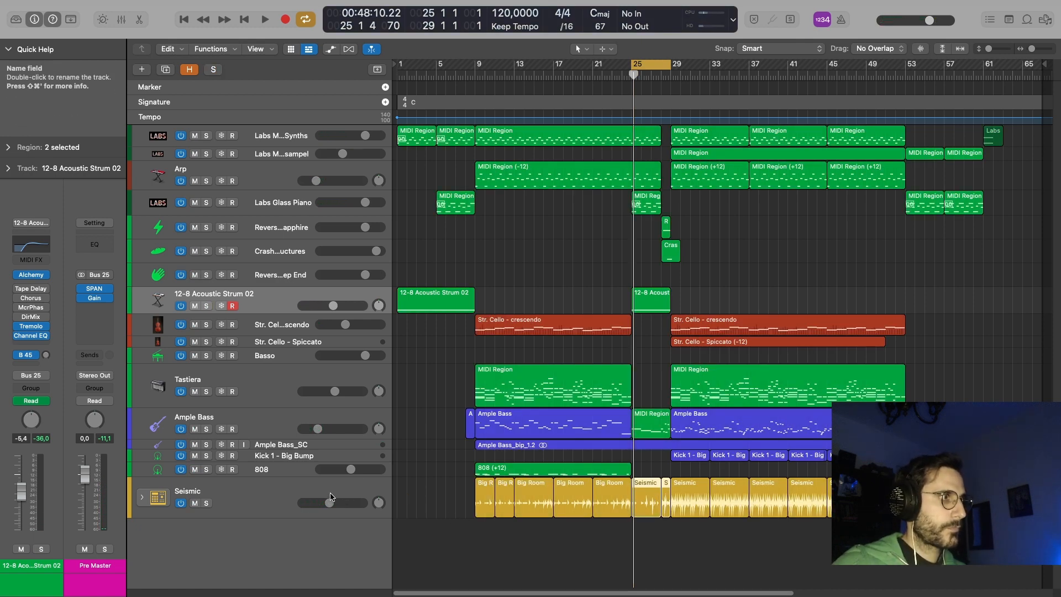
- Solo the Seismic track and play the bar 25 to 29 cycle, dismissing the System Overload alert and restarting playback
{"action": "left_click", "coordinate": [463, 515]}
{"action": "key", "text": "s"}
{"action": "key", "text": "space"}
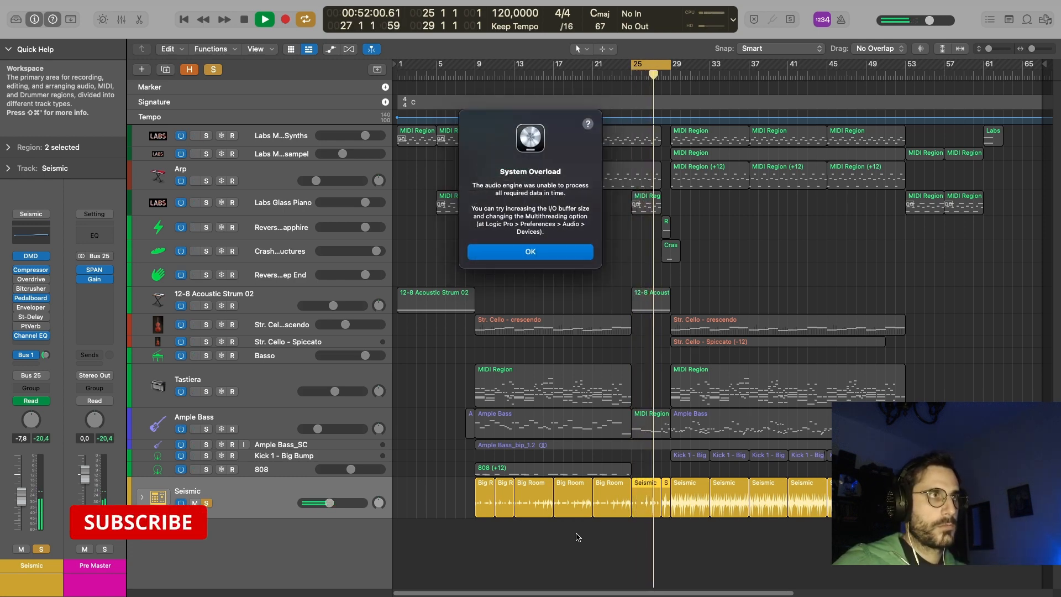
{"action": "left_click", "coordinate": [519, 250]}
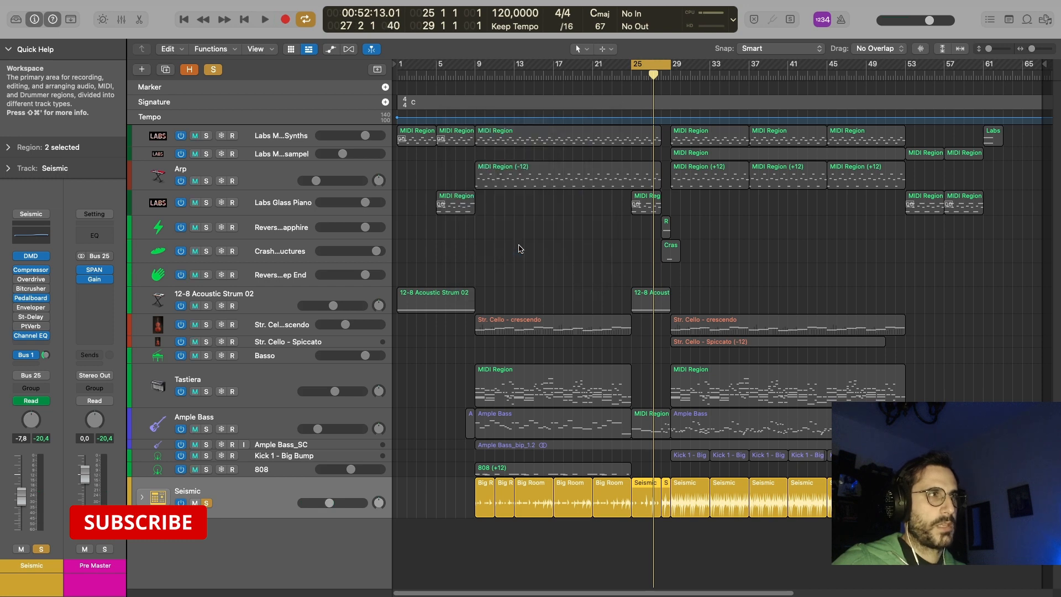
{"action": "key", "text": "space"}
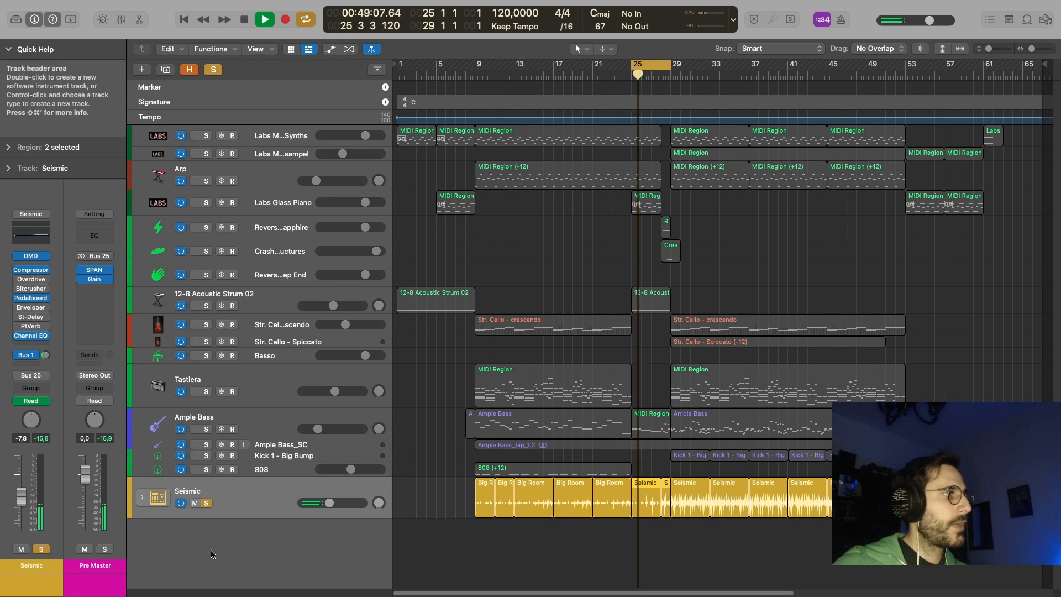
- Clear the Seismic solo to hear the full mix, stop playback, and select the Ample Bass MIDI region at bar 25
{"action": "left_click", "coordinate": [205, 503]}
{"action": "key", "text": "space"}
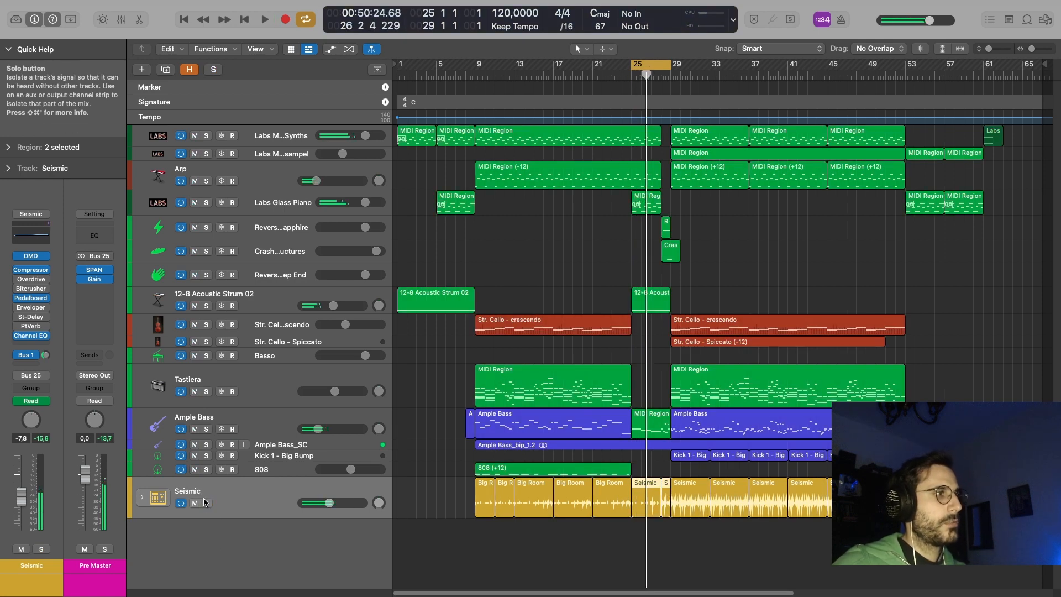
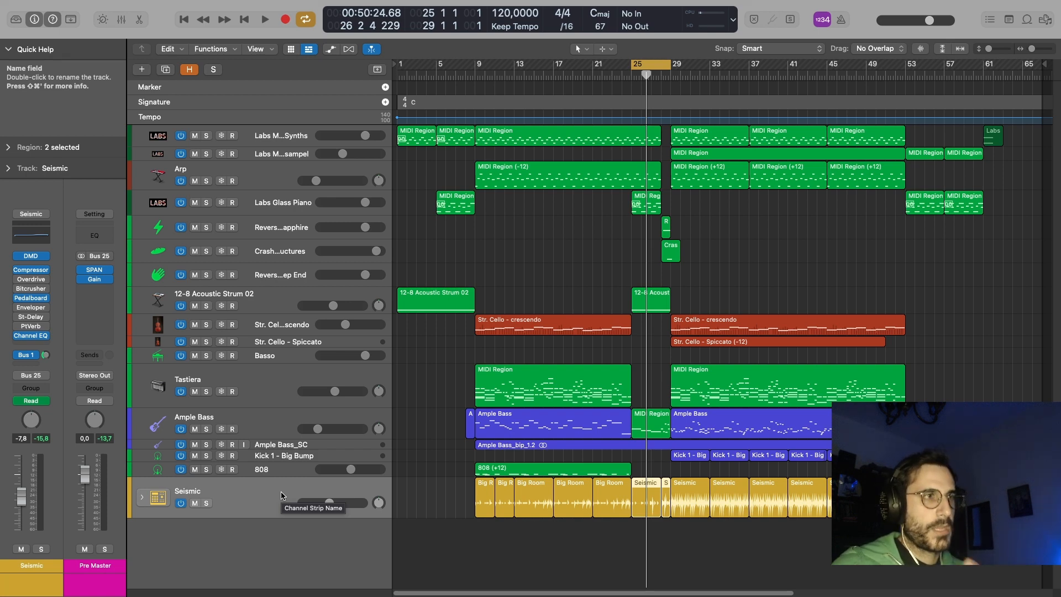
{"action": "left_click", "coordinate": [651, 425]}
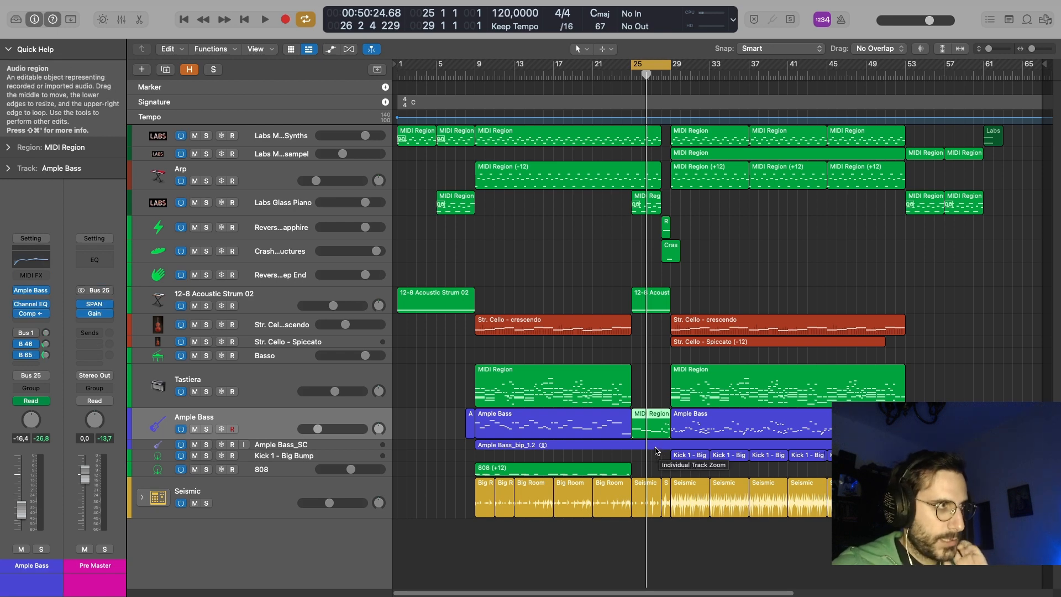
- Solo Ample Bass, play the cycle, and show its bar 25 MIDI region in the Score with the Bass staff style
{"action": "key", "text": "ctrl+s"}
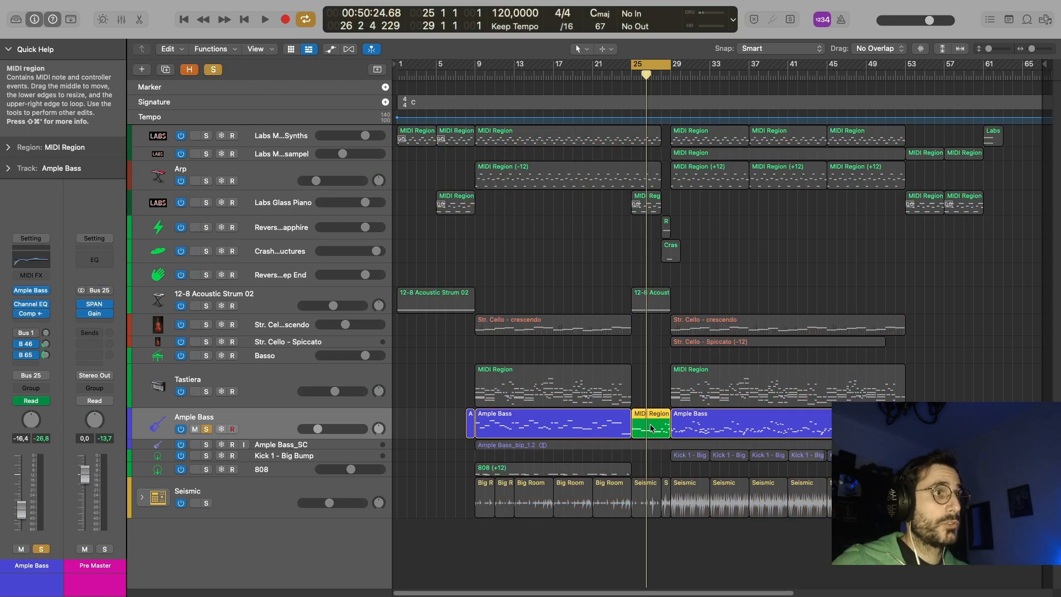
{"action": "key", "text": "space"}
{"action": "double_click", "coordinate": [651, 426]}
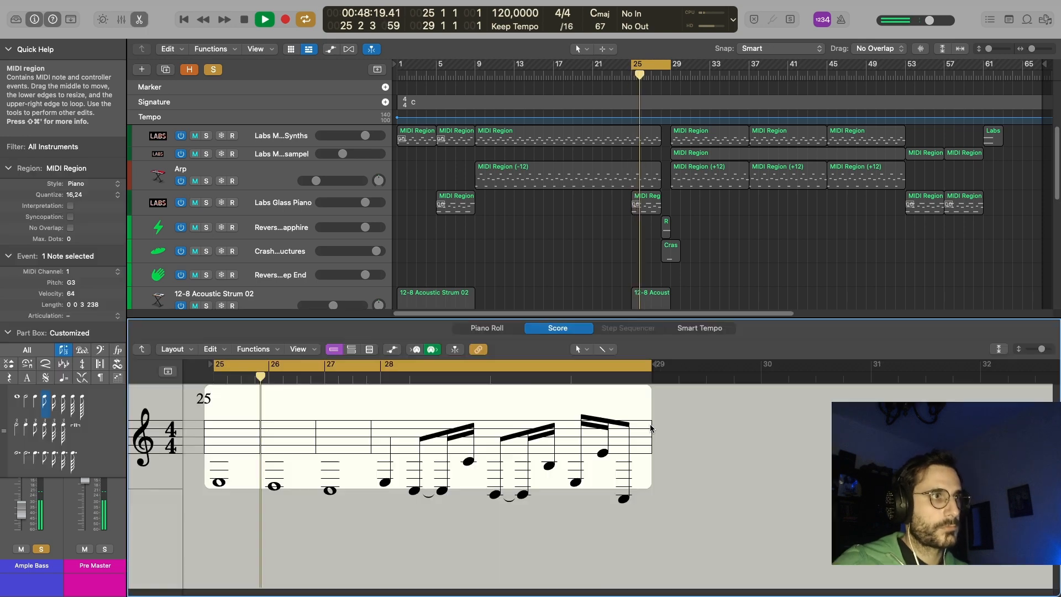
{"action": "left_click", "coordinate": [137, 450]}
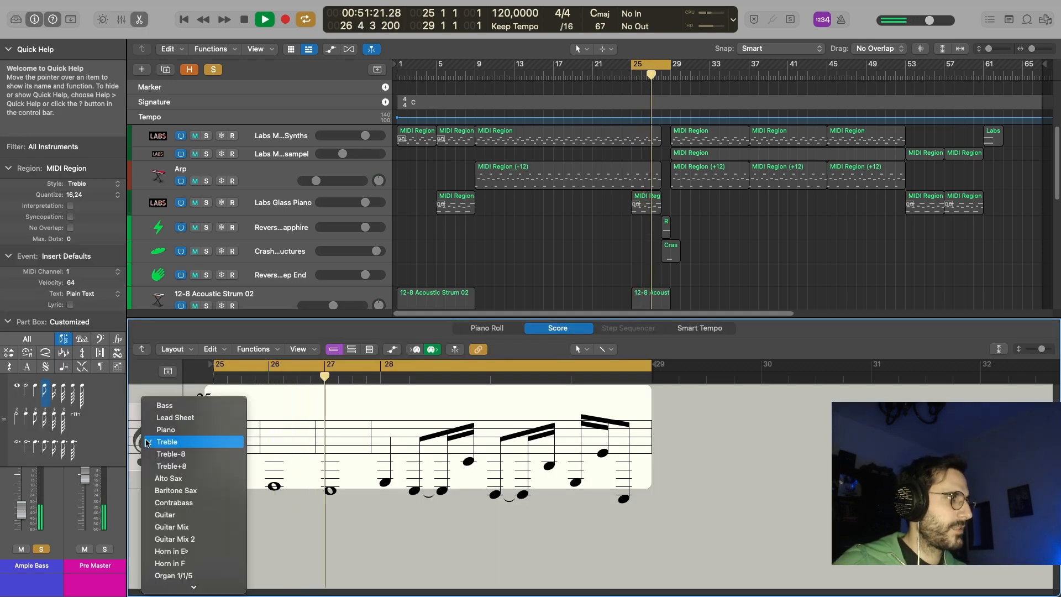
{"action": "left_click", "coordinate": [180, 406]}
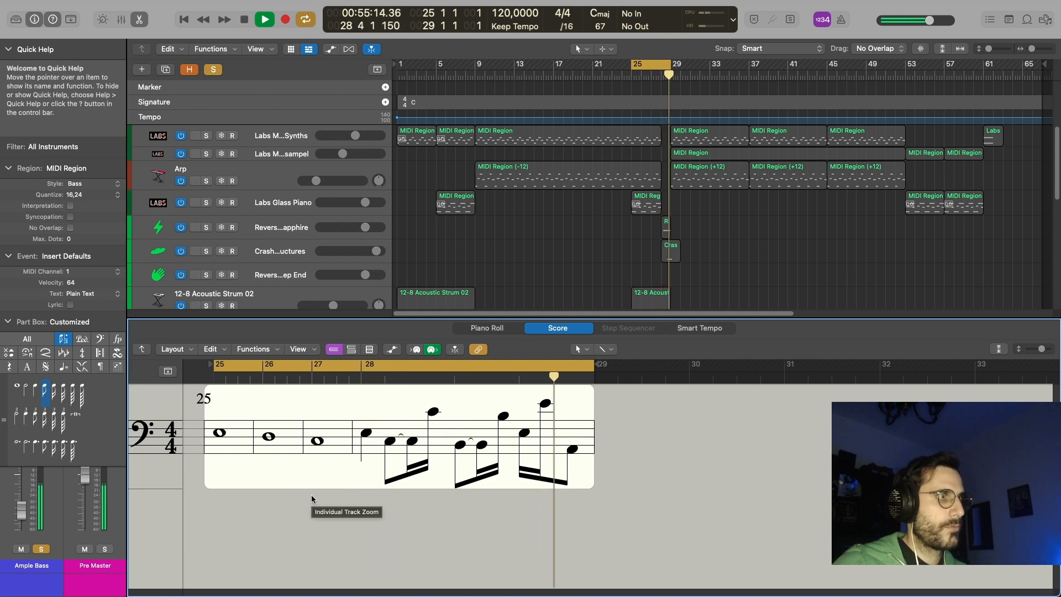
- Examine the bar 25 bass notes in the Piano Roll, close the editor, and clear the Ample Bass solo
{"action": "key", "text": "p"}
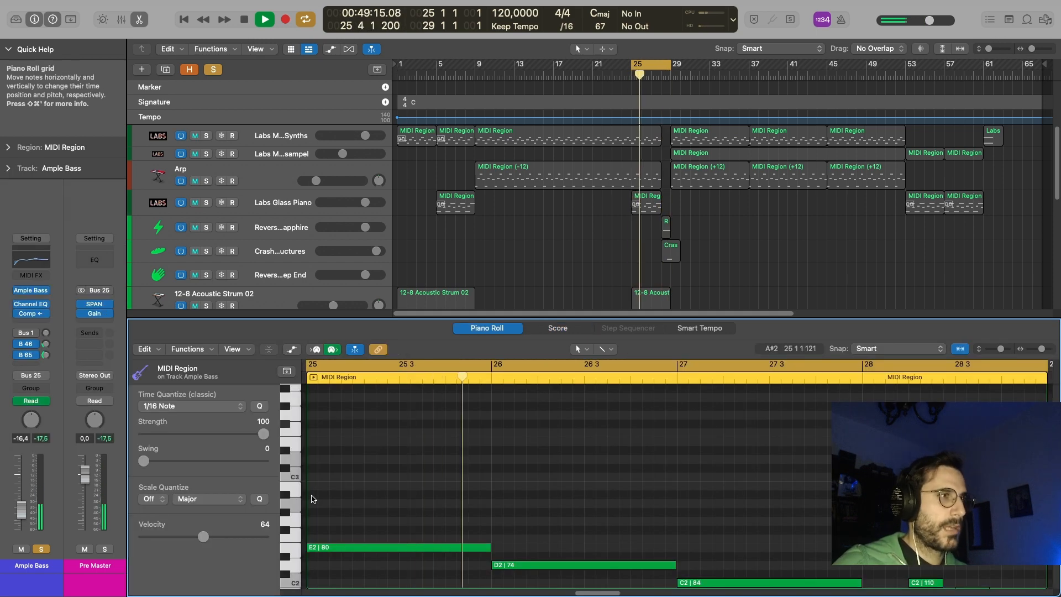
{"action": "key", "text": "p"}
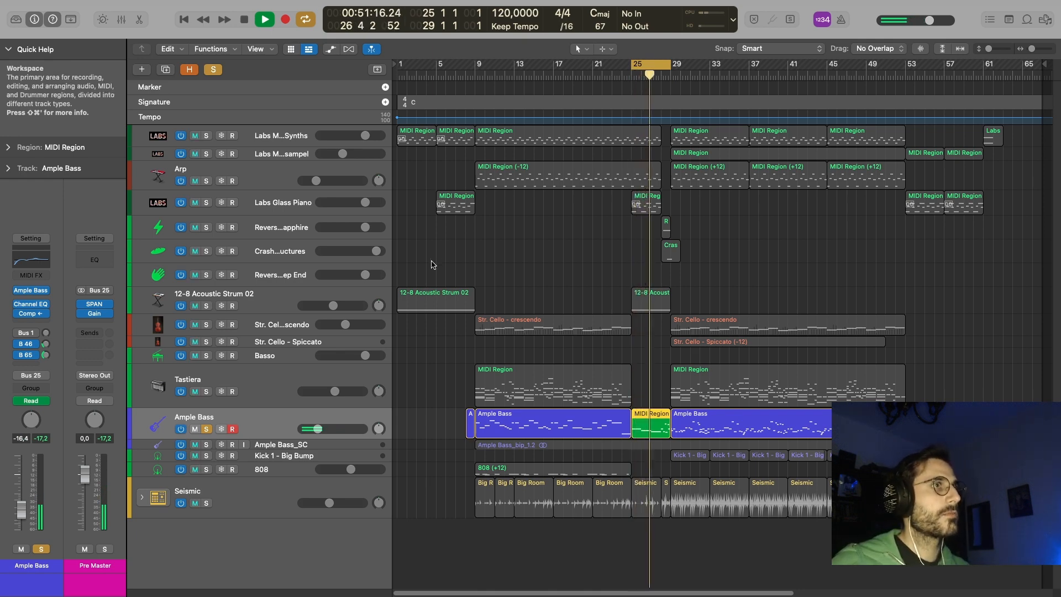
{"action": "left_click", "coordinate": [206, 429]}
- Solo the Reverse Sapphire and Crash tracks together and play their regions just before bar 29
{"action": "left_click", "coordinate": [665, 235]}
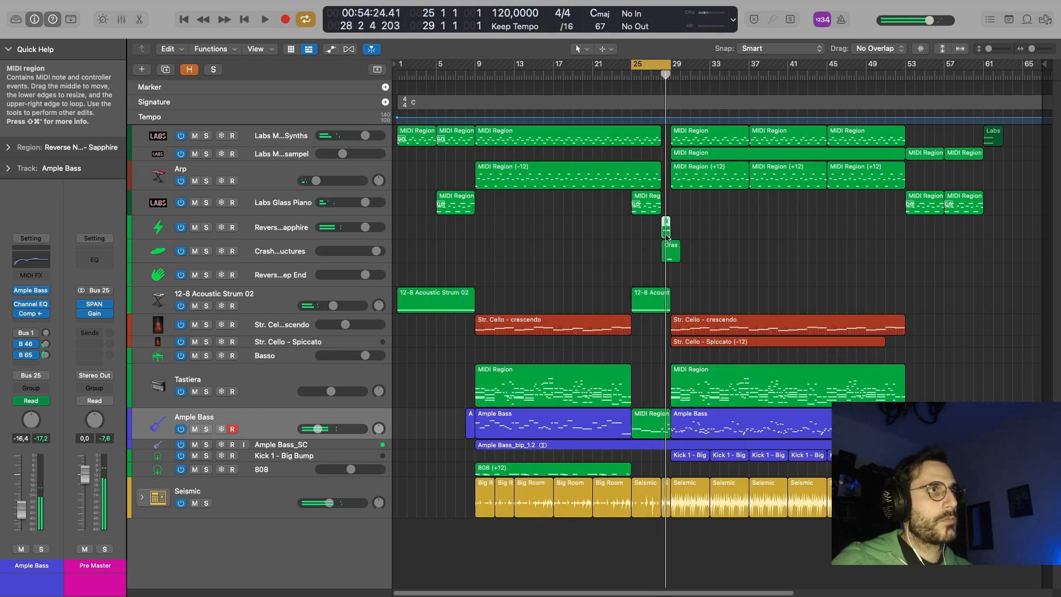
{"action": "left_click", "coordinate": [243, 233]}
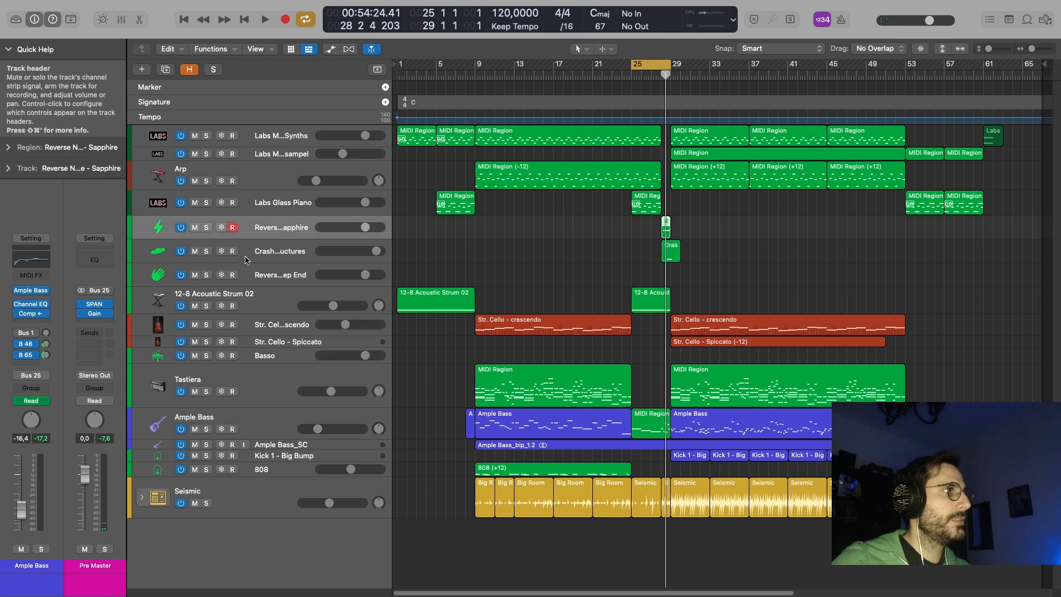
{"action": "key", "text": "s"}
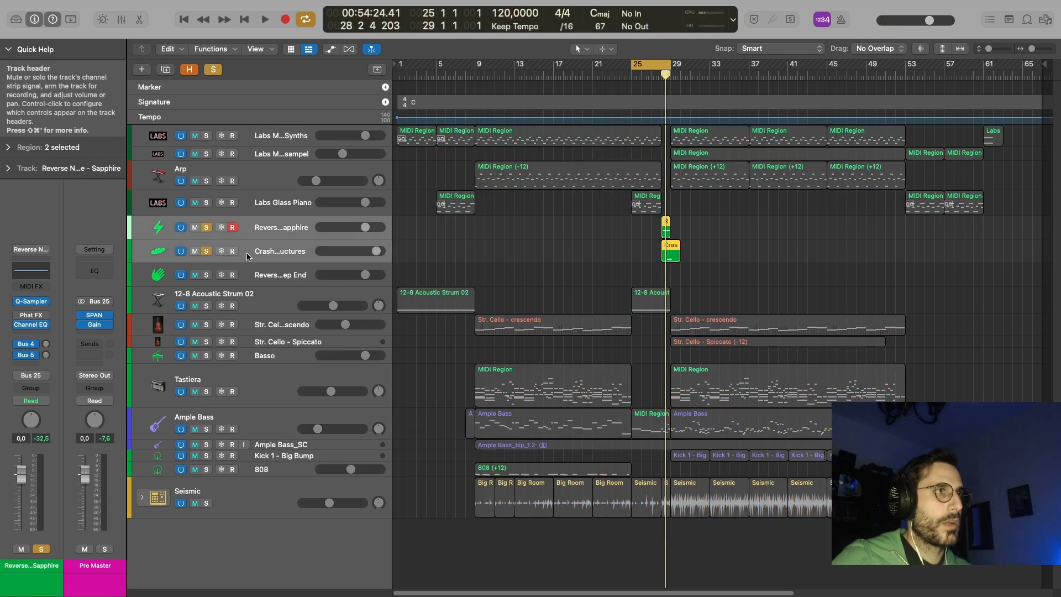
{"action": "key", "text": "space"}
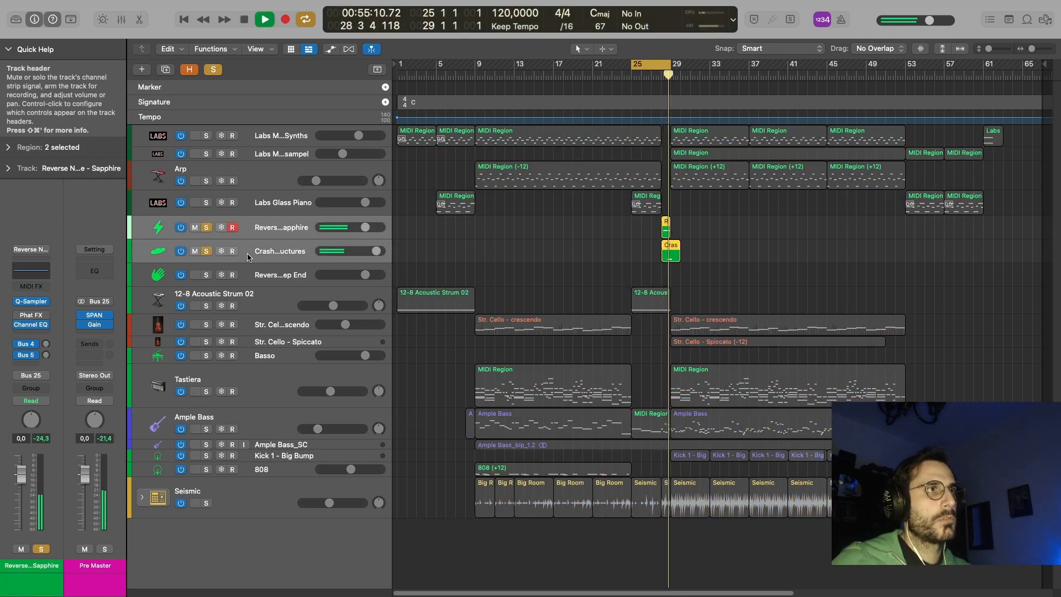
- Clear both effect track solos to hear the full mix in the bar 25 to 29 cycle, and stop playback
{"action": "left_click", "coordinate": [206, 228]}
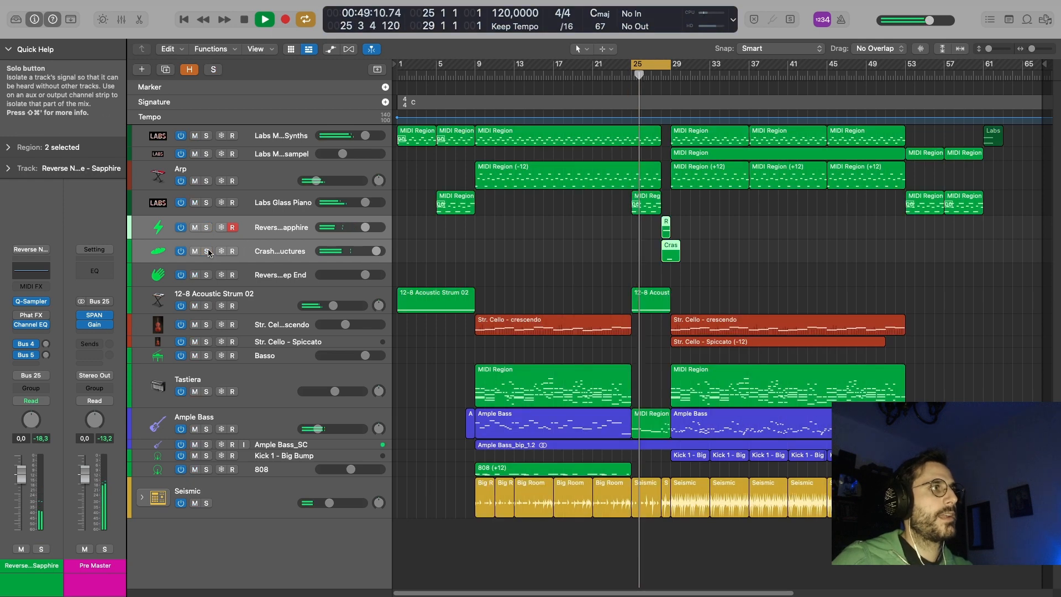
{"action": "left_click", "coordinate": [207, 227]}
{"action": "left_click", "coordinate": [206, 228]}
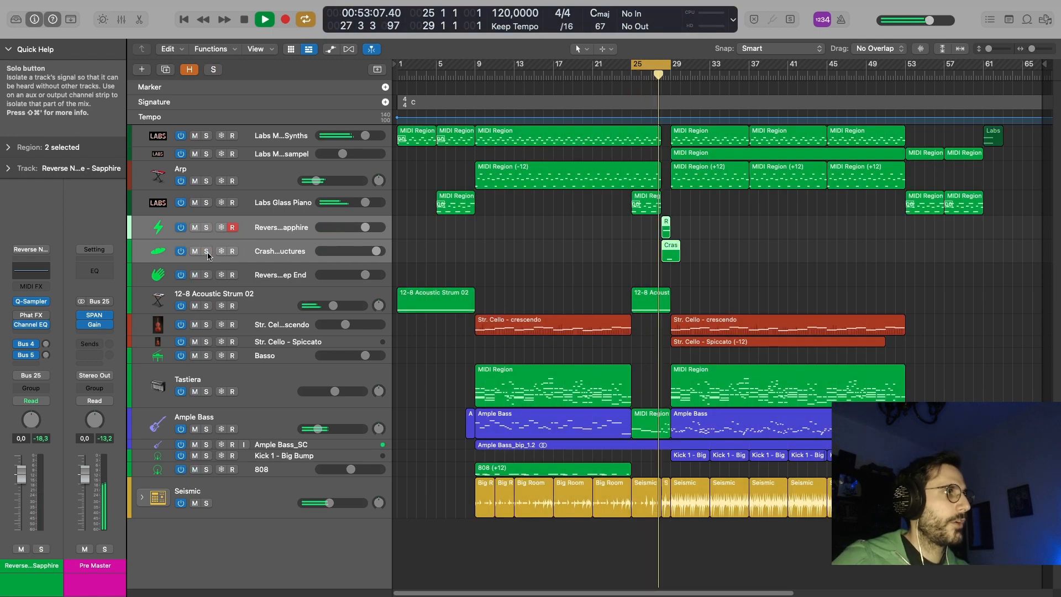
{"action": "left_click", "coordinate": [206, 230]}
{"action": "left_click", "coordinate": [206, 229]}
{"action": "key", "text": "space"}
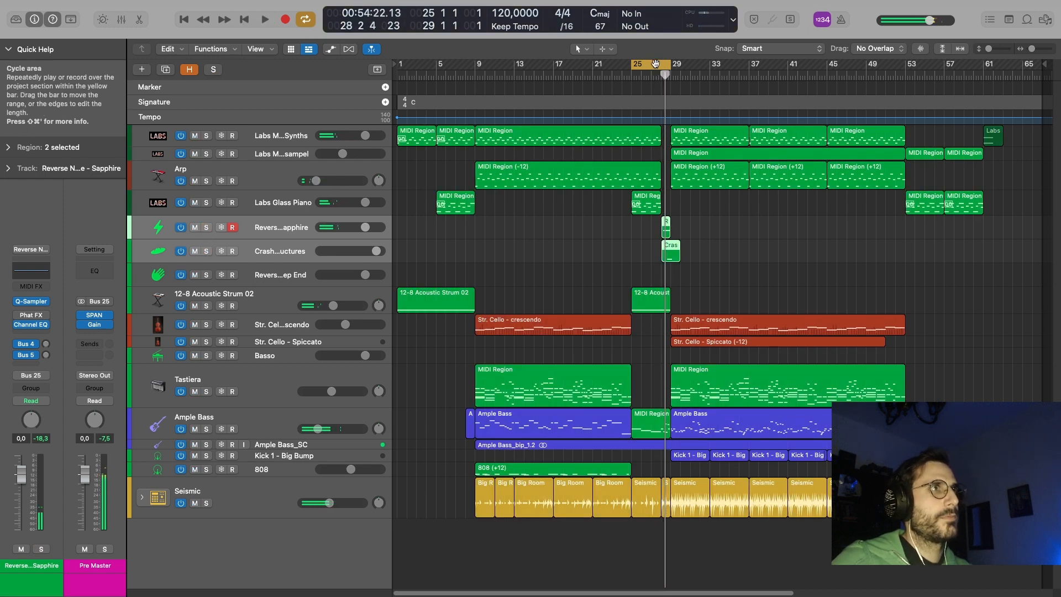
- Play the full mix from bar 24 with the cycle off, enlarging the Str. Cello - Spiccato track's height, and stop playback
{"action": "left_click", "coordinate": [626, 77]}
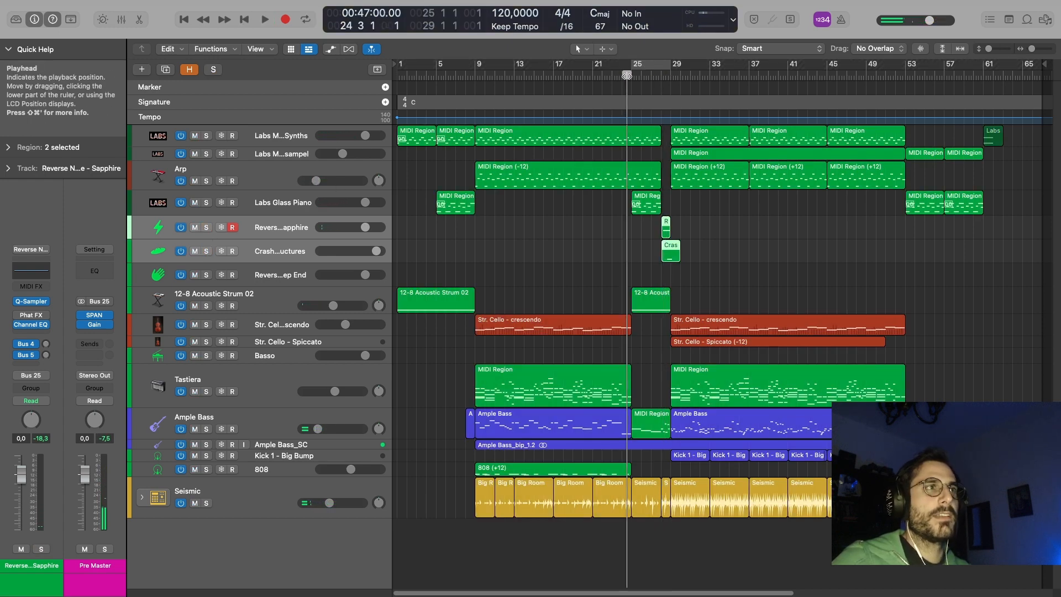
{"action": "key", "text": "space"}
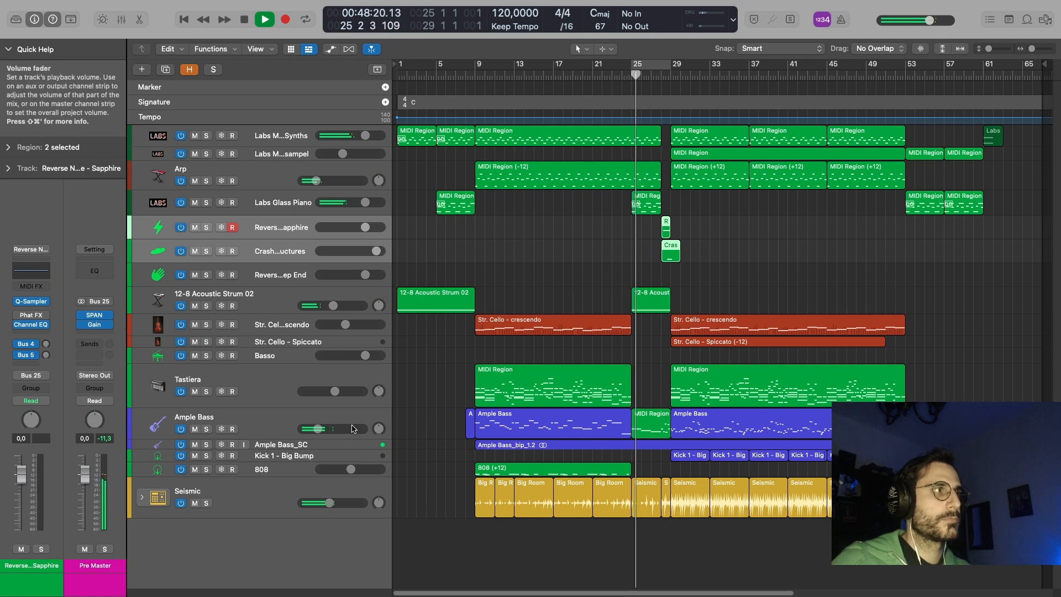
{"action": "left_click", "coordinate": [356, 347]}
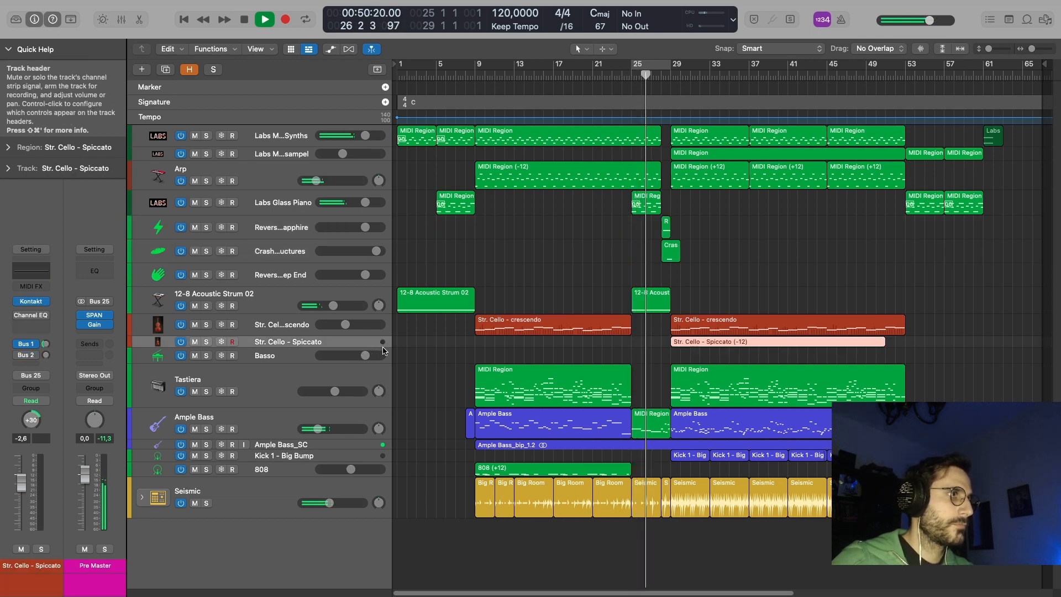
{"action": "left_click_drag", "start_coordinate": [383, 350], "coordinate": [383, 362]}
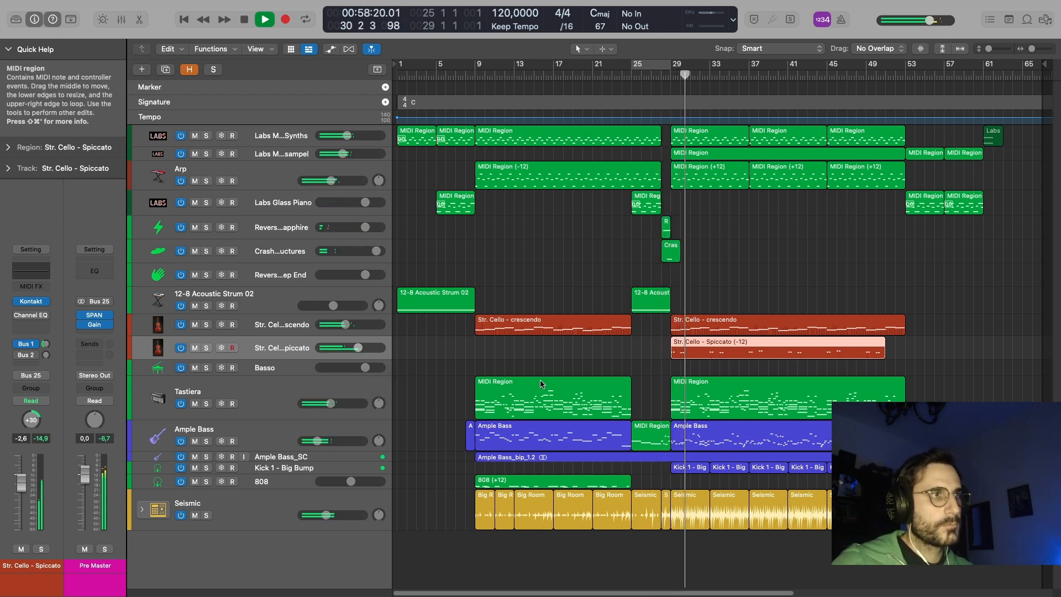
{"action": "left_click", "coordinate": [694, 440]}
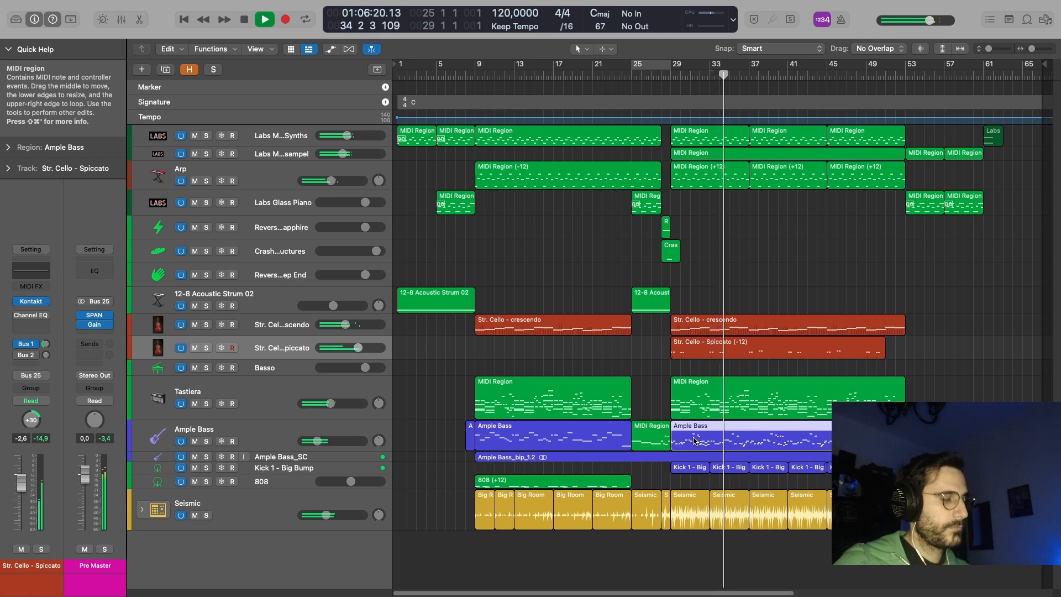
{"action": "left_click", "coordinate": [691, 369]}
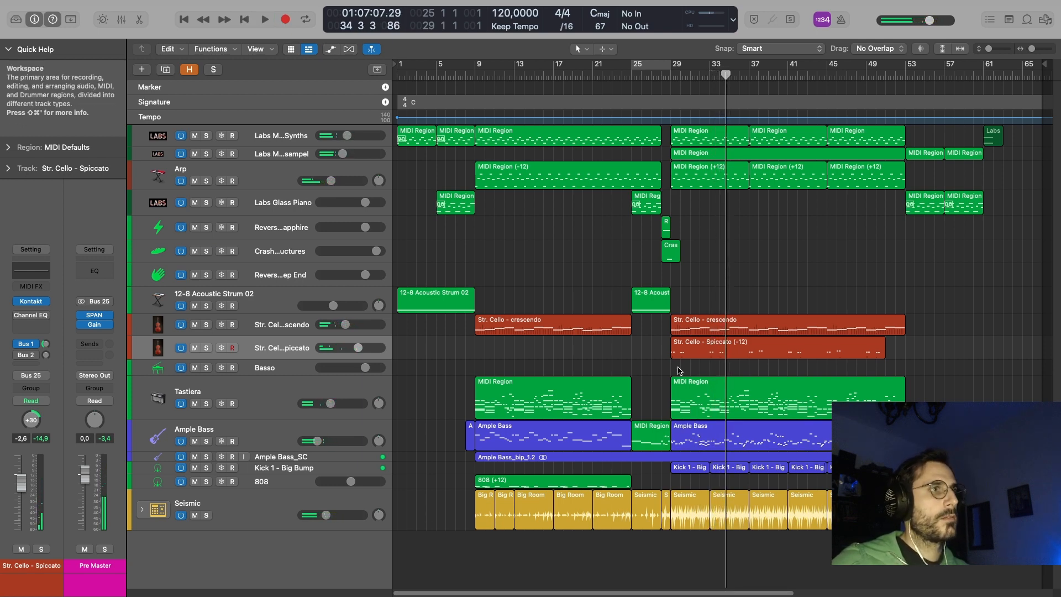
- Solo Str. Cello - Spiccato and show its bar 29 region in the Score with the Bass staff style
{"action": "left_click", "coordinate": [695, 352]}
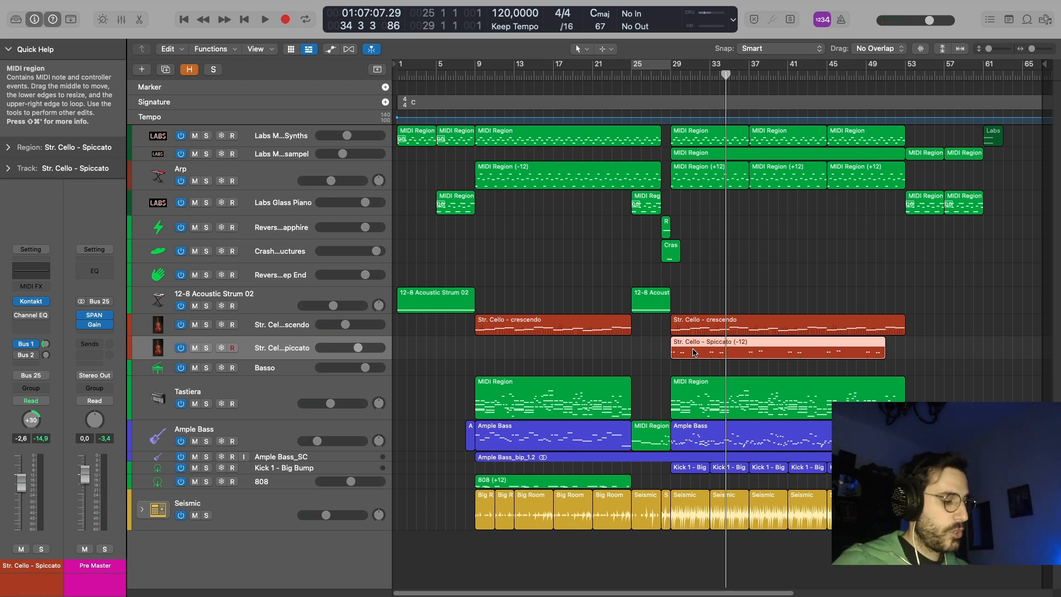
{"action": "key", "text": "n"}
{"action": "key", "text": "s"}
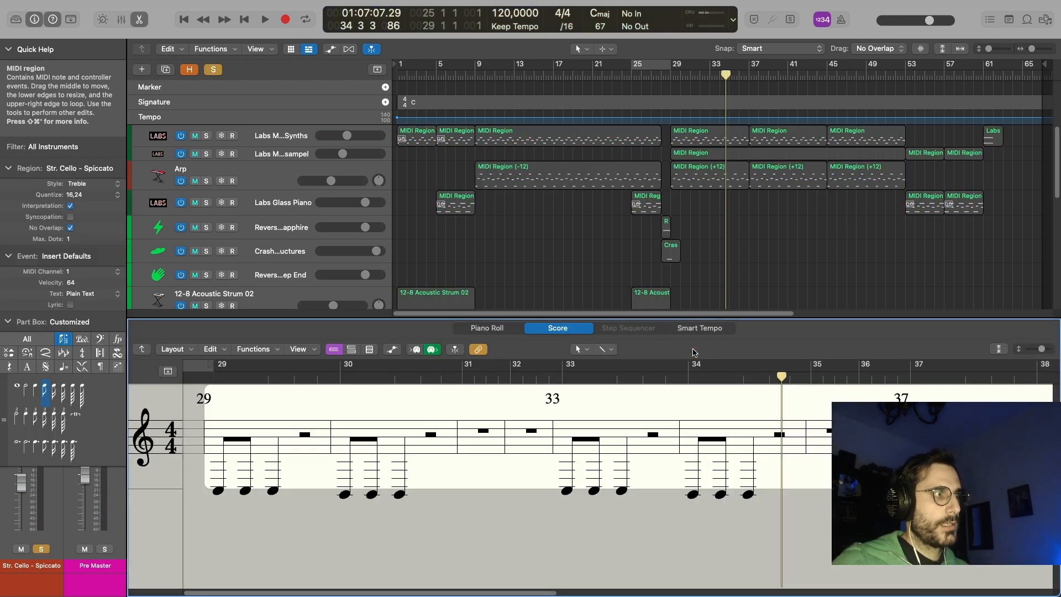
{"action": "left_click", "coordinate": [150, 443]}
{"action": "left_click", "coordinate": [168, 406]}
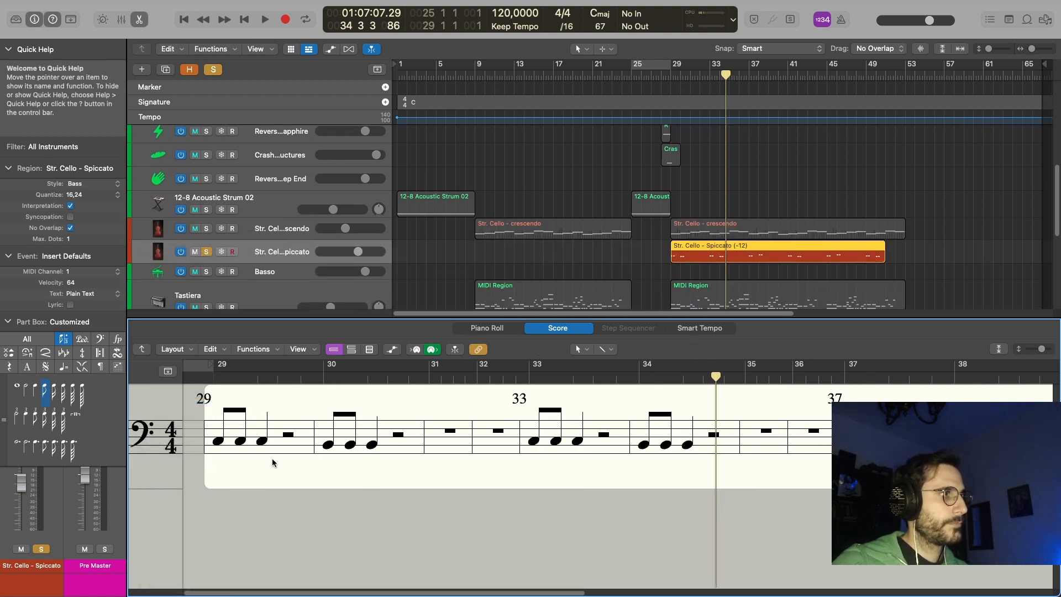
- Play the soloed Spiccato, add the Str. Cello - crescendo track to the solo, and clear all solos and close the Score when done
{"action": "key", "text": "shift+space"}
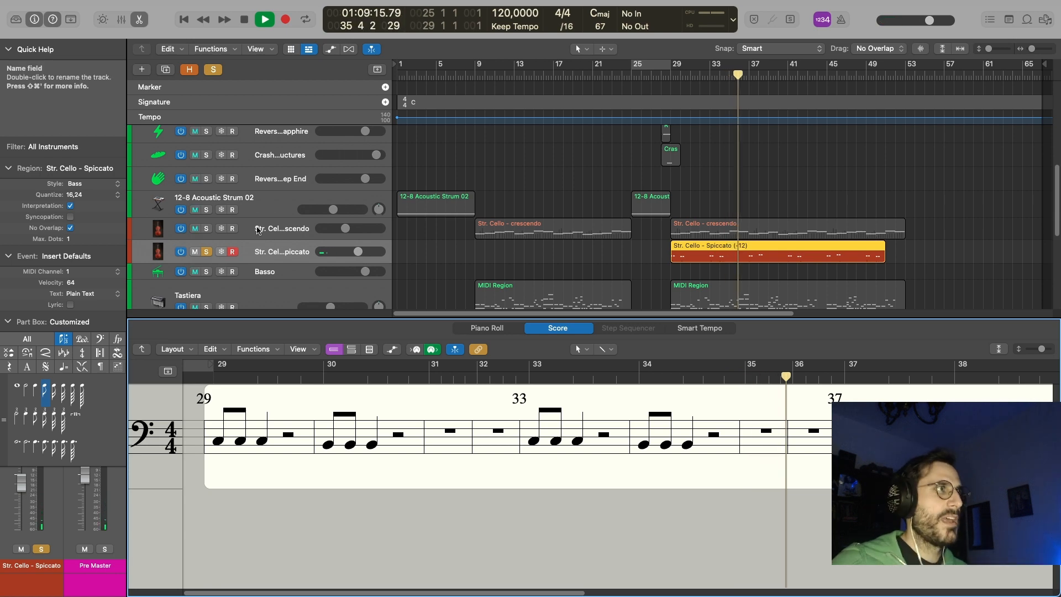
{"action": "left_click", "coordinate": [254, 230]}
{"action": "left_click", "coordinate": [207, 228]}
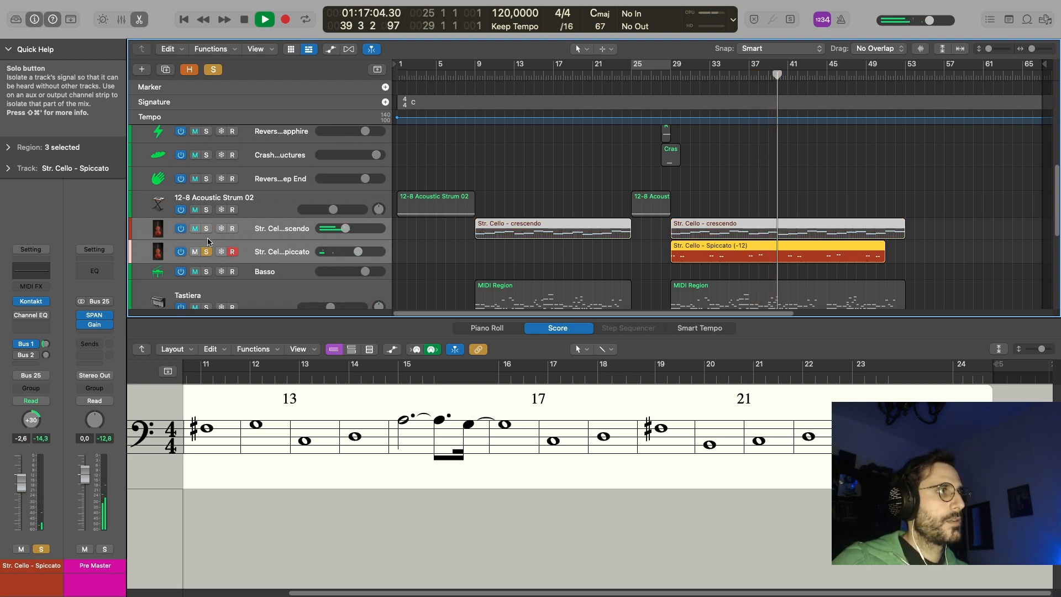
{"action": "key", "text": "space"}
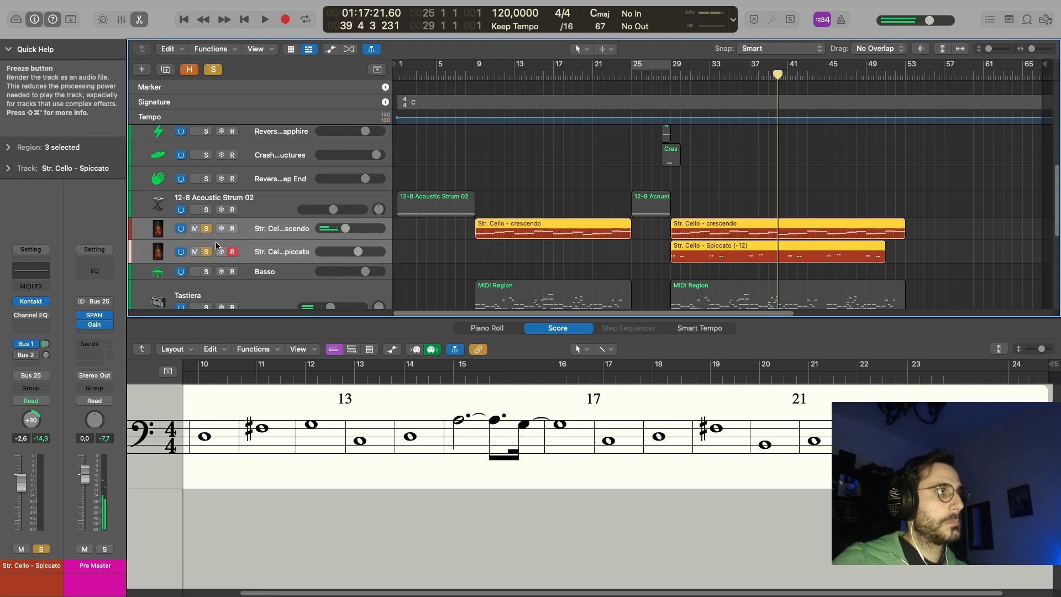
{"action": "left_click", "coordinate": [213, 69]}
{"action": "key", "text": "e"}
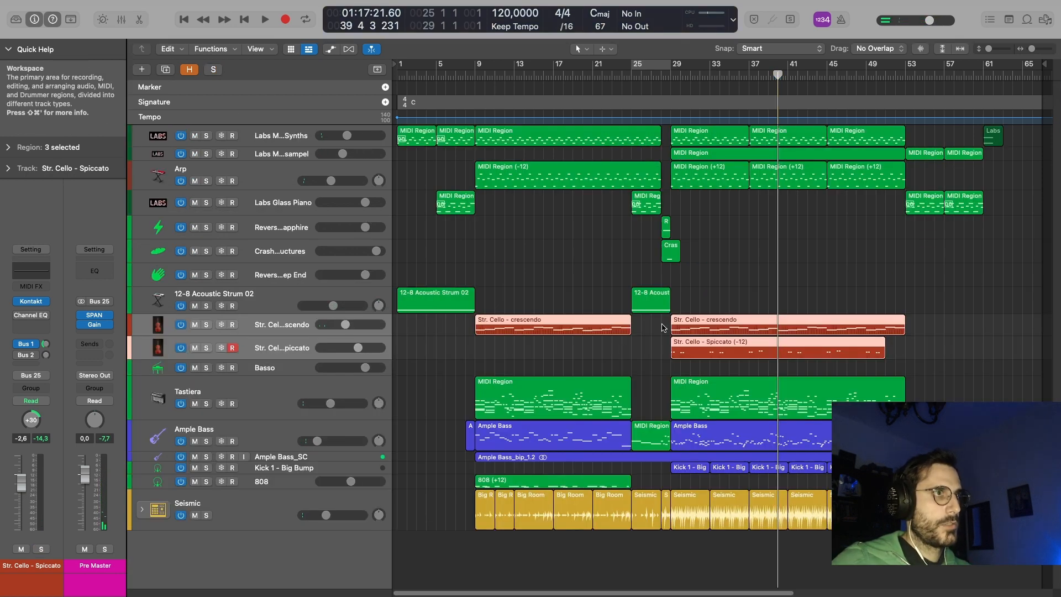
- Examine the Ample Bass region starting at bar 29 in the Score editor and clear the cello solos
{"action": "left_click", "coordinate": [713, 398]}
{"action": "left_click", "coordinate": [712, 437]}
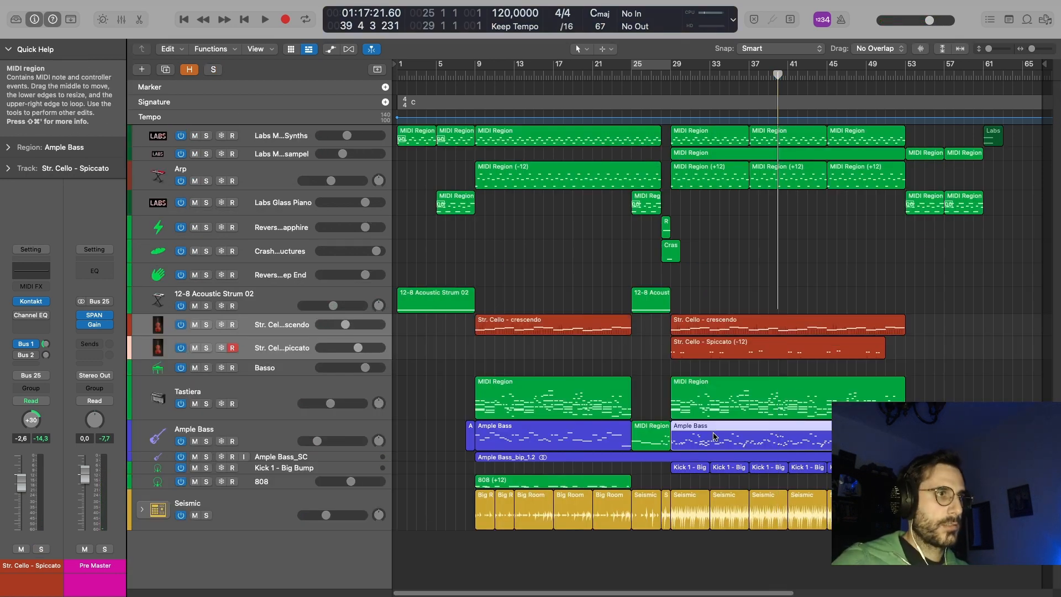
{"action": "key", "text": "e"}
{"action": "key", "text": "s"}
{"action": "scroll", "coordinate": [432, 456], "scroll_direction": "left", "scroll_amount": 10}
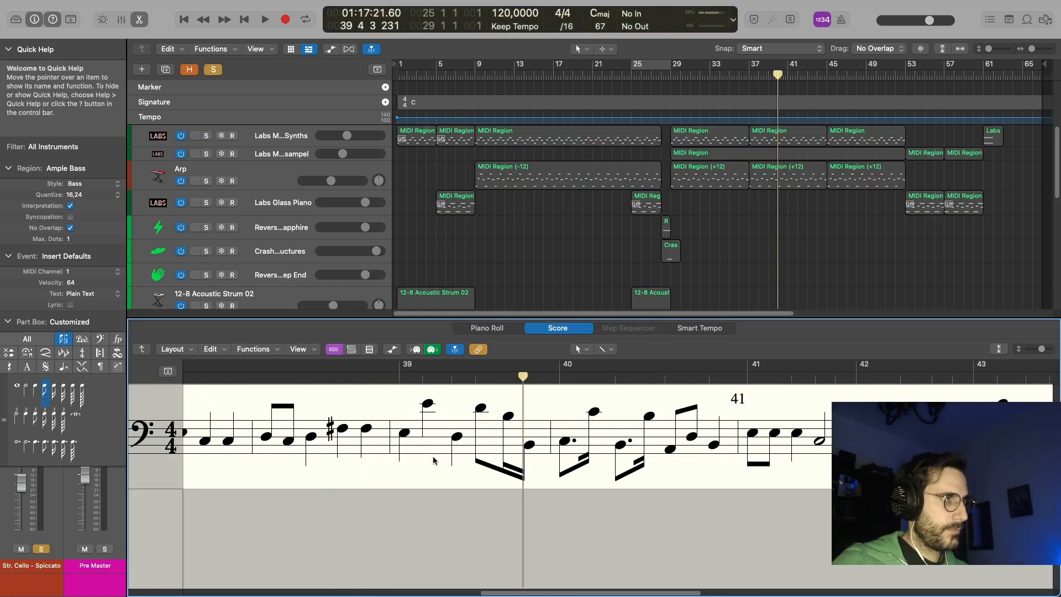
{"action": "scroll", "coordinate": [713, 266], "scroll_direction": "down", "scroll_amount": 6}
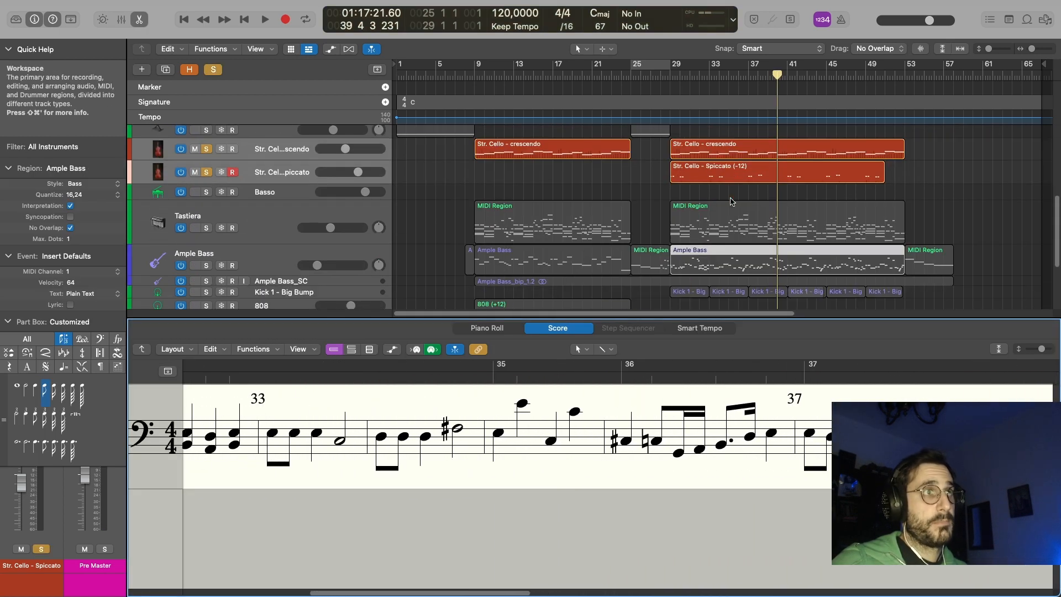
{"action": "key", "text": "s"}
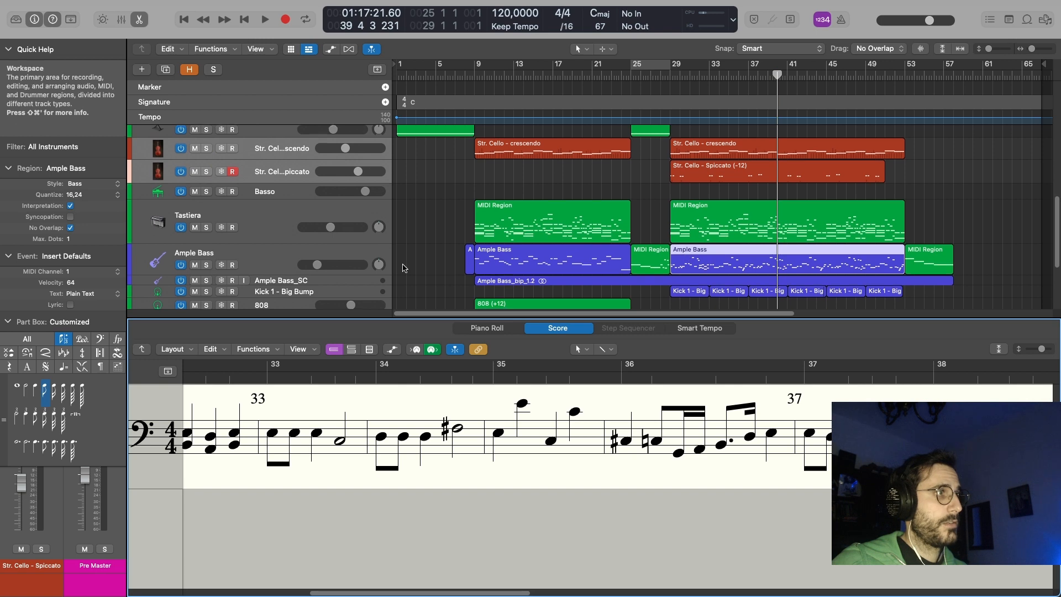
- Select the Ample Bass track and its bar 29 region, and set the cycle range to bars 29 to 53
{"action": "scroll", "coordinate": [344, 250], "scroll_direction": "down", "scroll_amount": 1}
{"action": "left_click", "coordinate": [343, 250]}
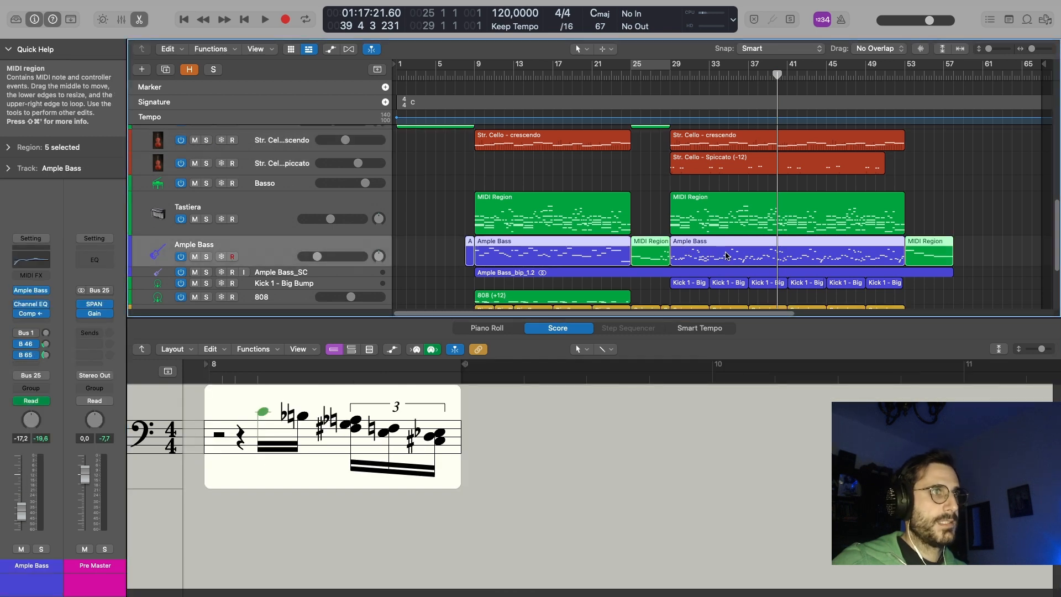
{"action": "left_click", "coordinate": [943, 215]}
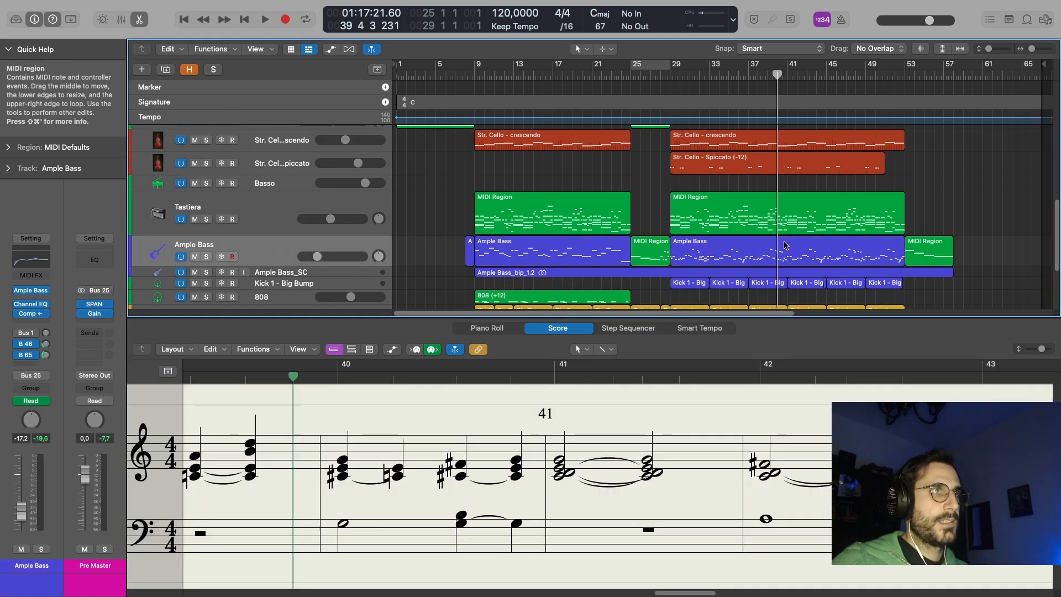
{"action": "left_click", "coordinate": [785, 245]}
{"action": "key", "text": "u"}
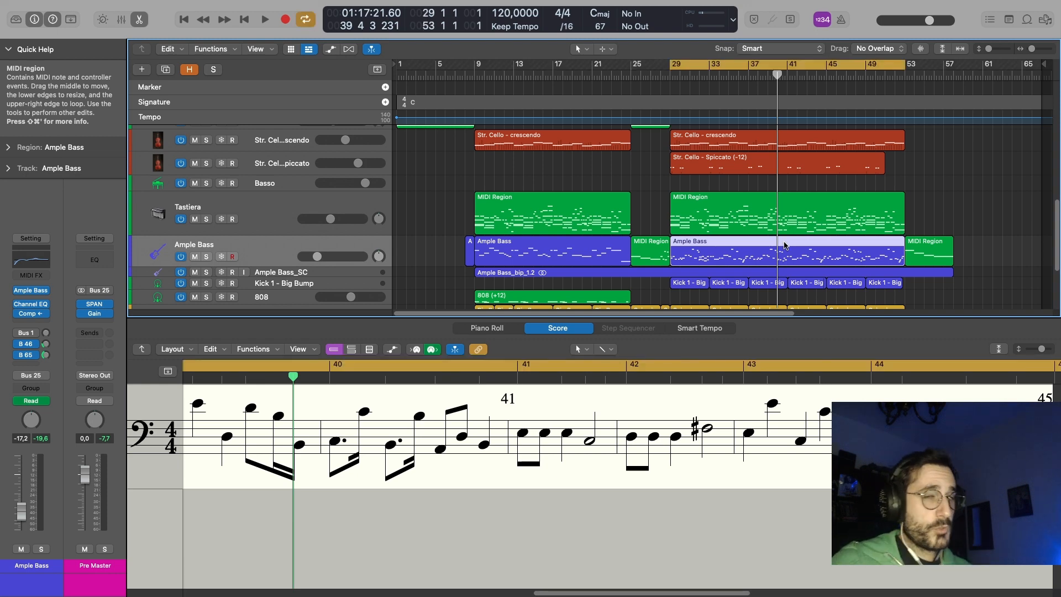
- Play the cycle from bar 29 and solo Ample Bass to follow its line in the Score
{"action": "key", "text": "space"}
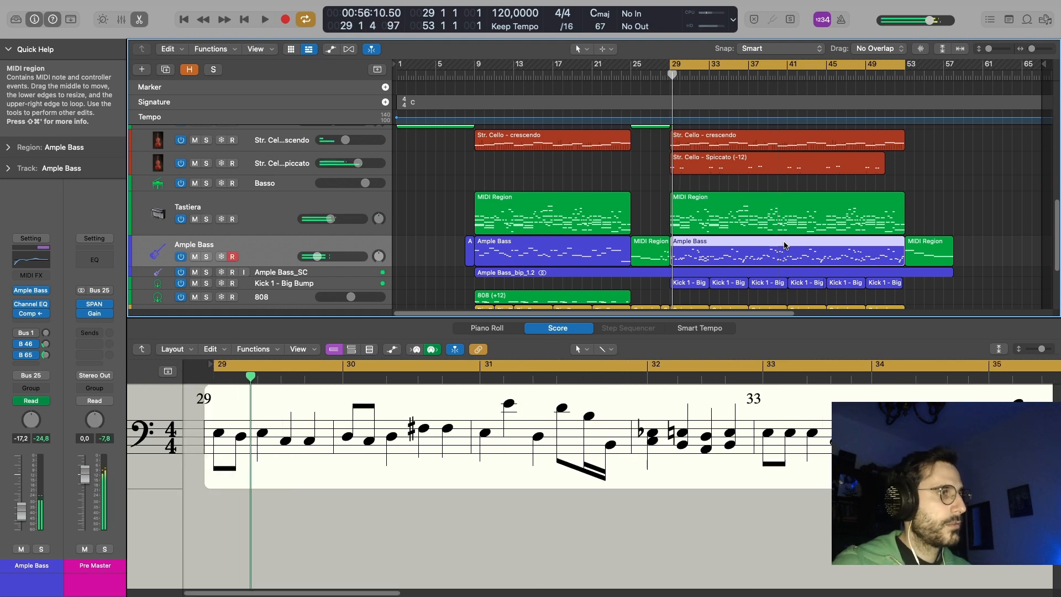
{"action": "key", "text": "ctrl+s"}
{"action": "key", "text": "space"}
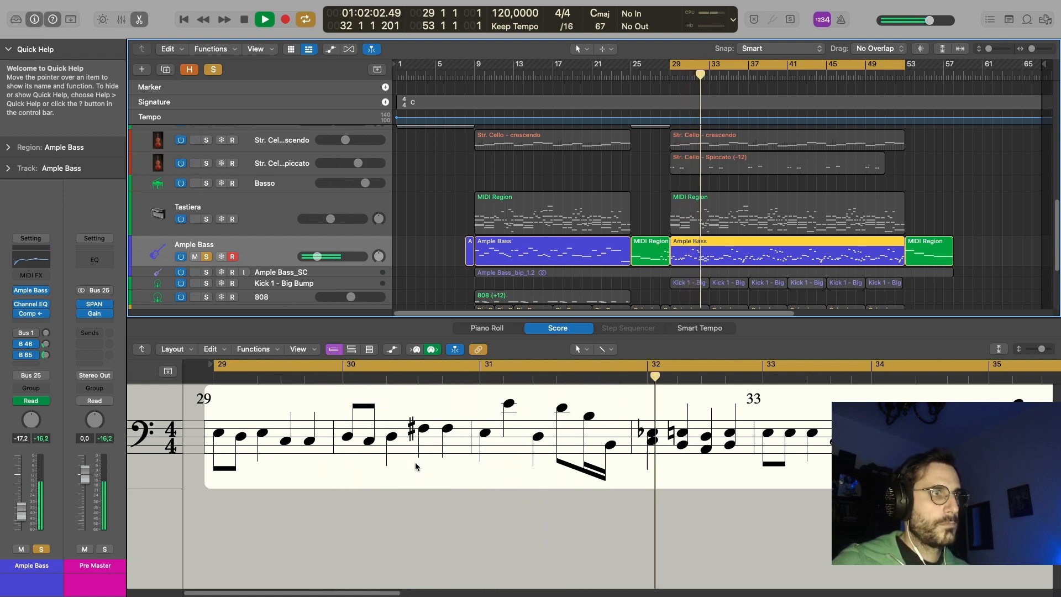
- Play the soloed Ample Bass line through the bar 29 to 53 cycle while following its notes in the Score
{"action": "key", "text": "space"}
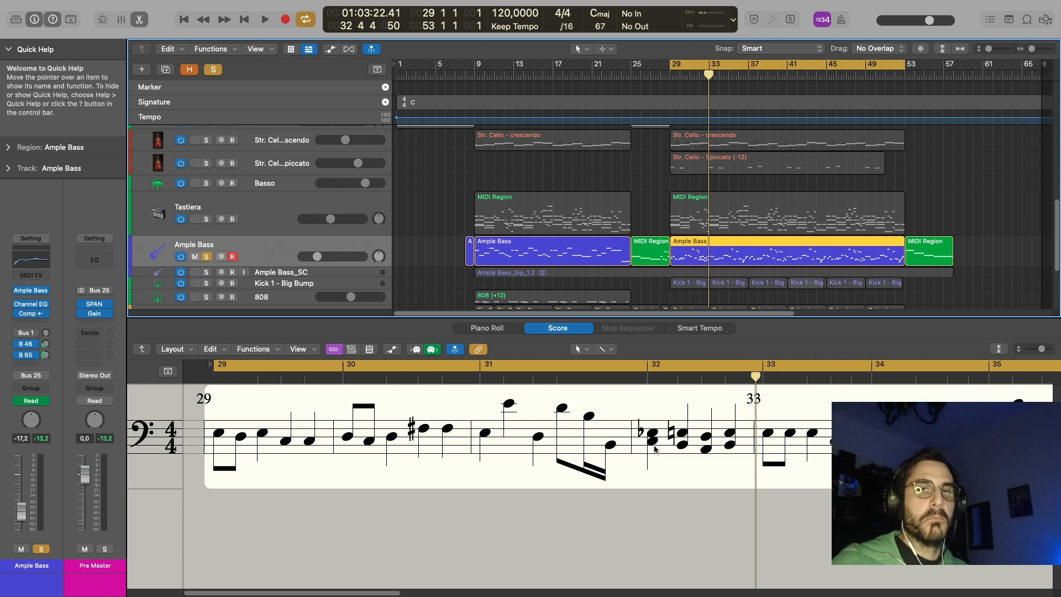
{"action": "key", "text": "space"}
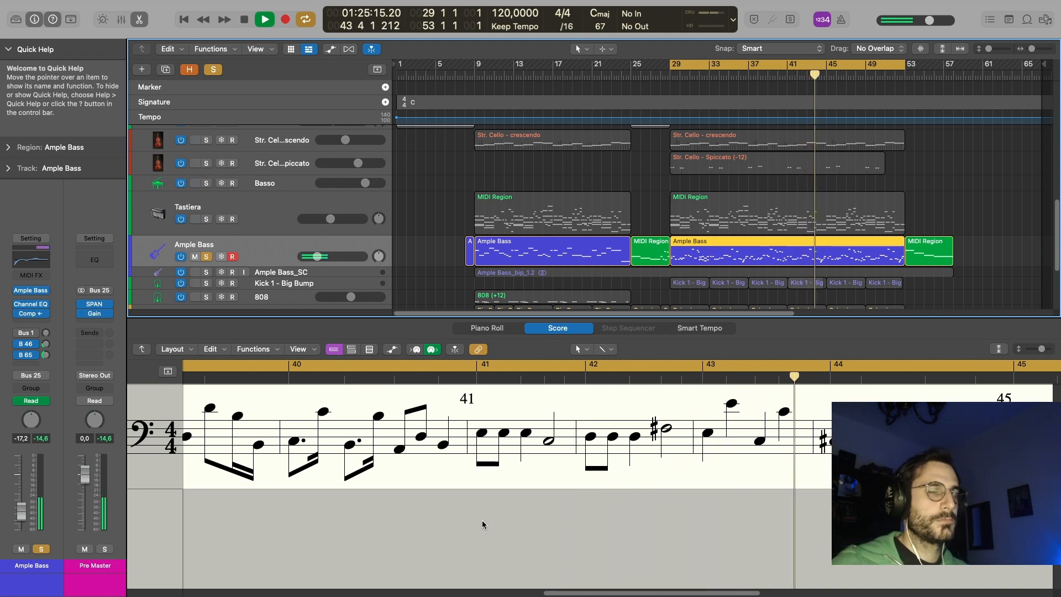
{"action": "left_click", "coordinate": [703, 379]}
{"action": "key", "text": "space"}
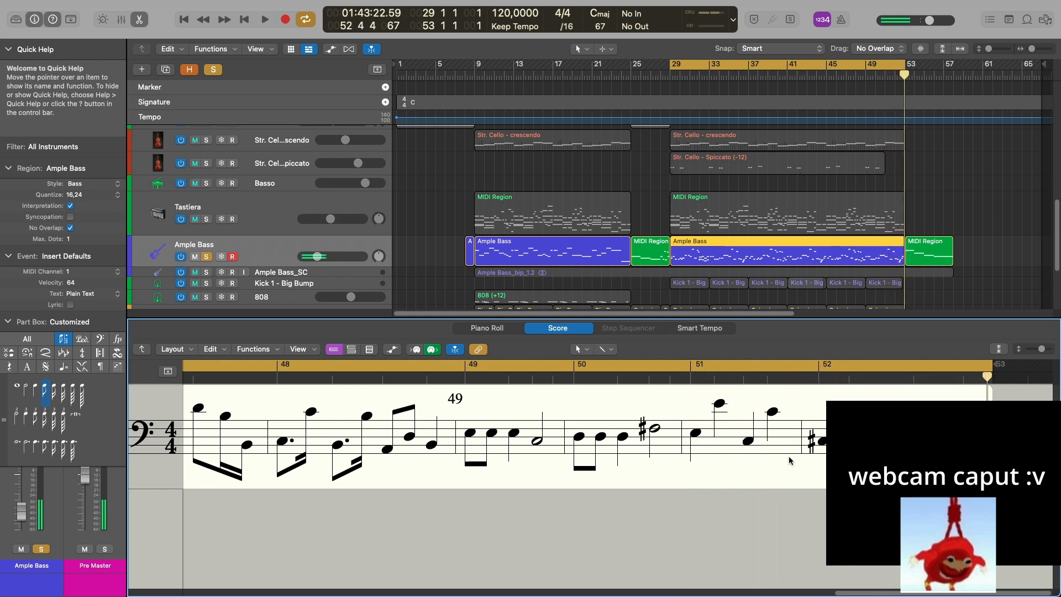
- Play the Ample Bass region from bar 29 in the Piano Roll and examine its notes up close around bars 30 to 34
{"action": "key", "text": "p"}
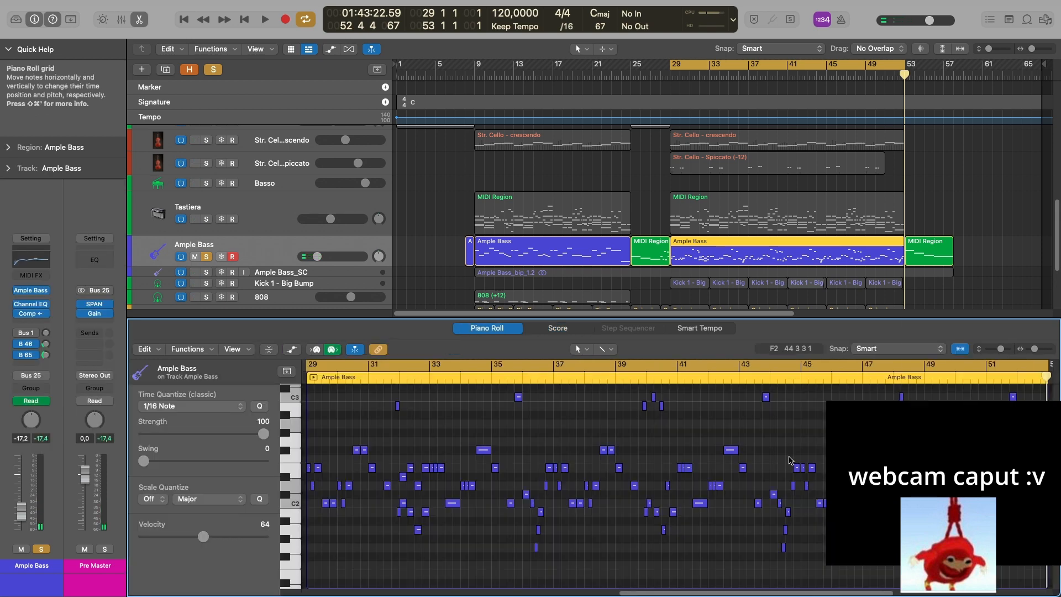
{"action": "key", "text": "p"}
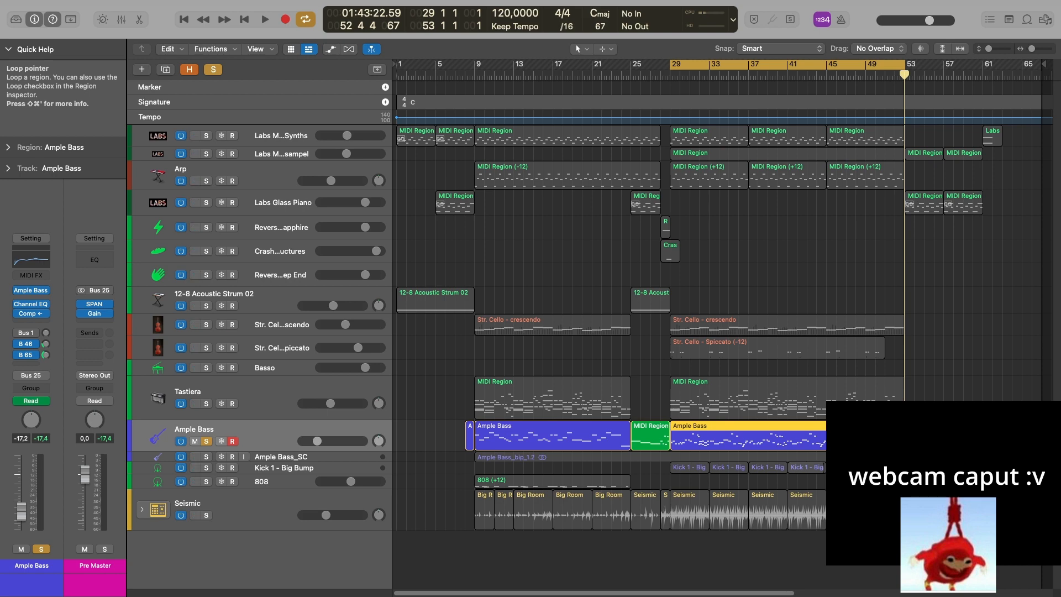
{"action": "key", "text": "p"}
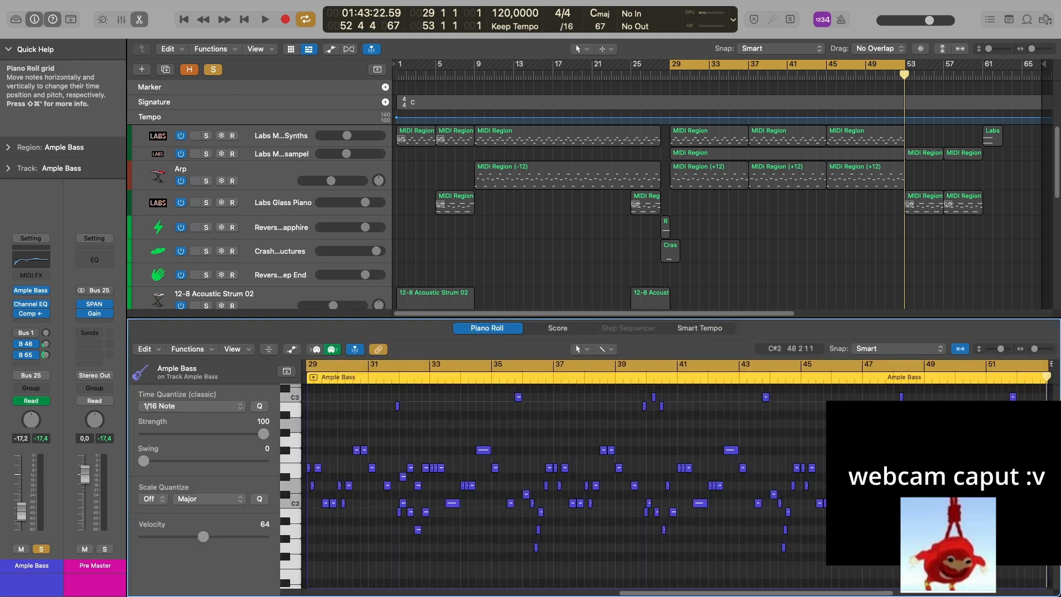
{"action": "key", "text": "space"}
{"action": "scroll", "coordinate": [409, 488], "scroll_direction": "down", "scroll_amount": 2}
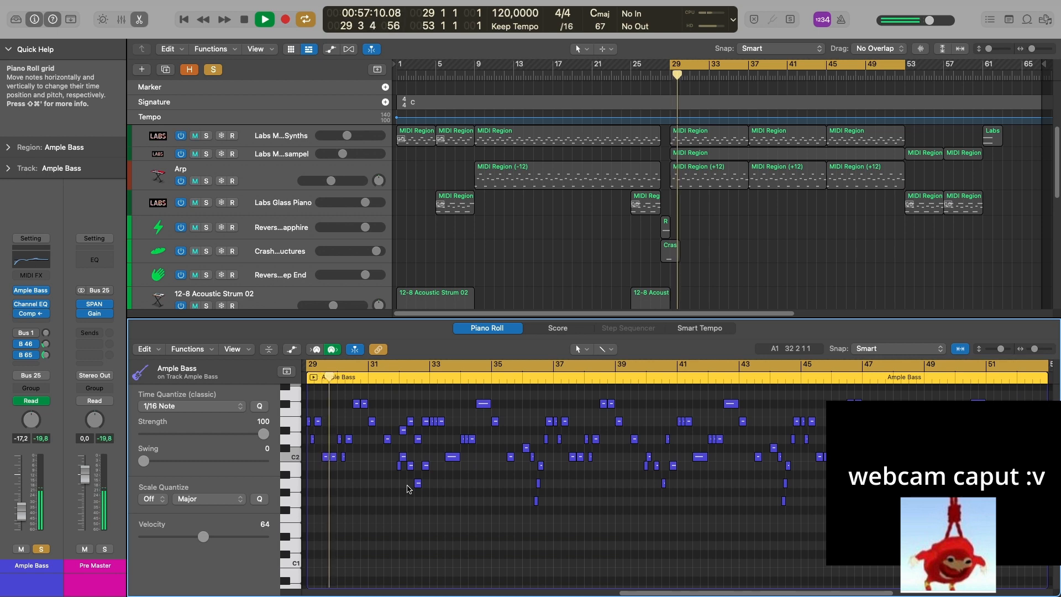
{"action": "key", "text": "super+Right"}
{"action": "key", "text": "super+Right"}
{"action": "key", "text": "super+Right"}
{"action": "key", "text": "super+Right"}
{"action": "key", "text": "super+Right"}
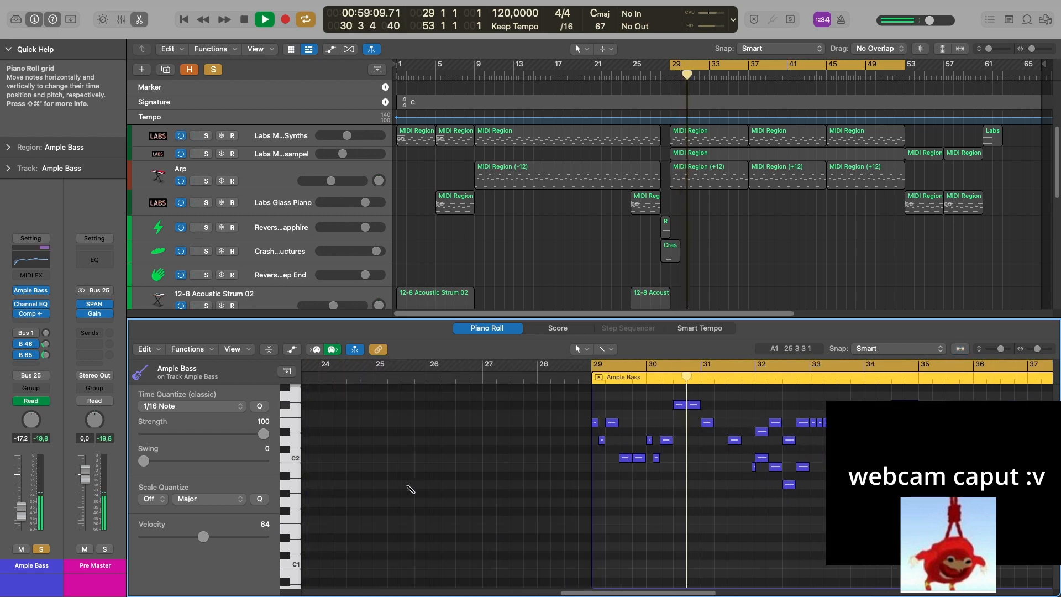
{"action": "scroll", "coordinate": [708, 478], "scroll_direction": "right", "scroll_amount": 5}
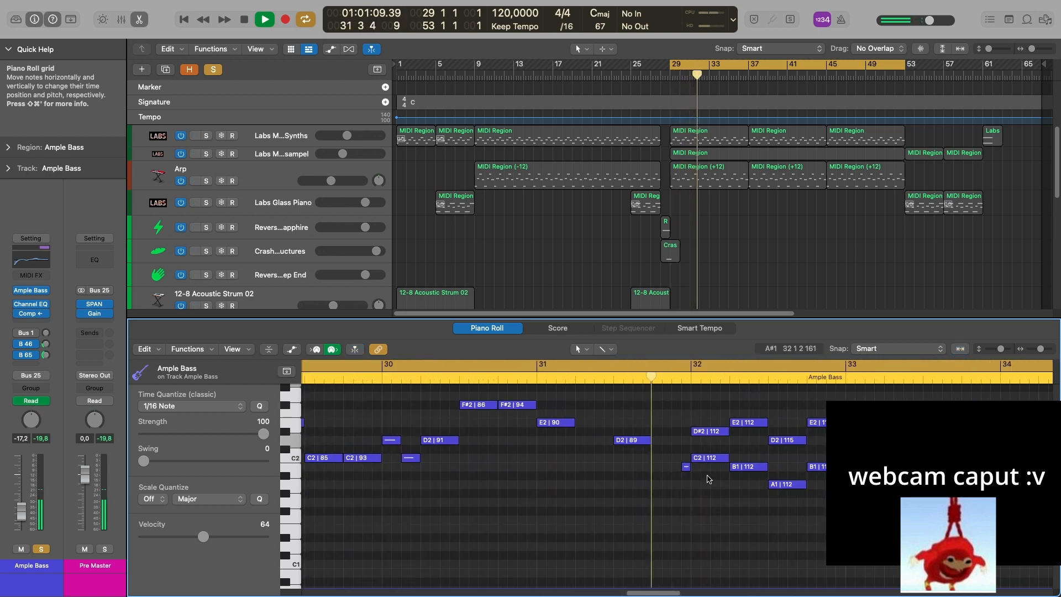
{"action": "scroll", "coordinate": [708, 479], "scroll_direction": "right", "scroll_amount": 3}
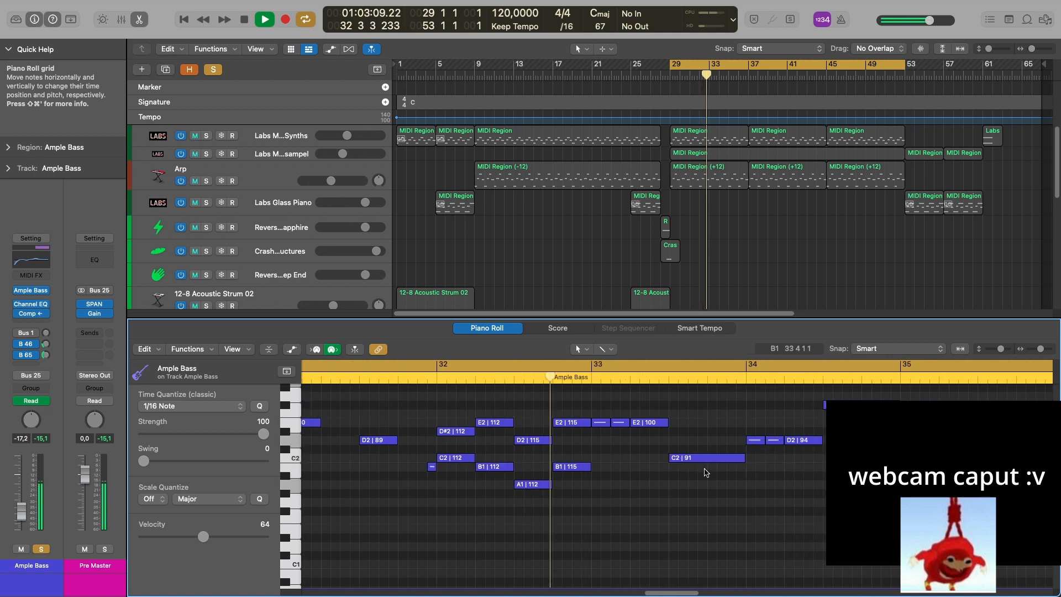
- Close the Piano Roll and end the Ample Bass playback and solo
{"action": "key", "text": "p"}
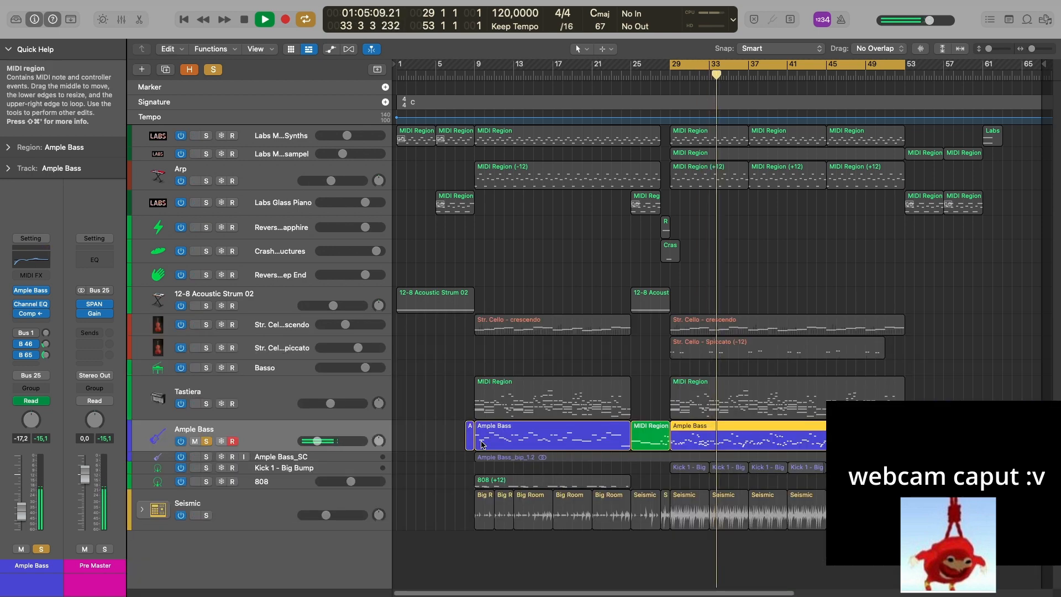
{"action": "key", "text": "space"}
{"action": "left_click", "coordinate": [206, 440]}
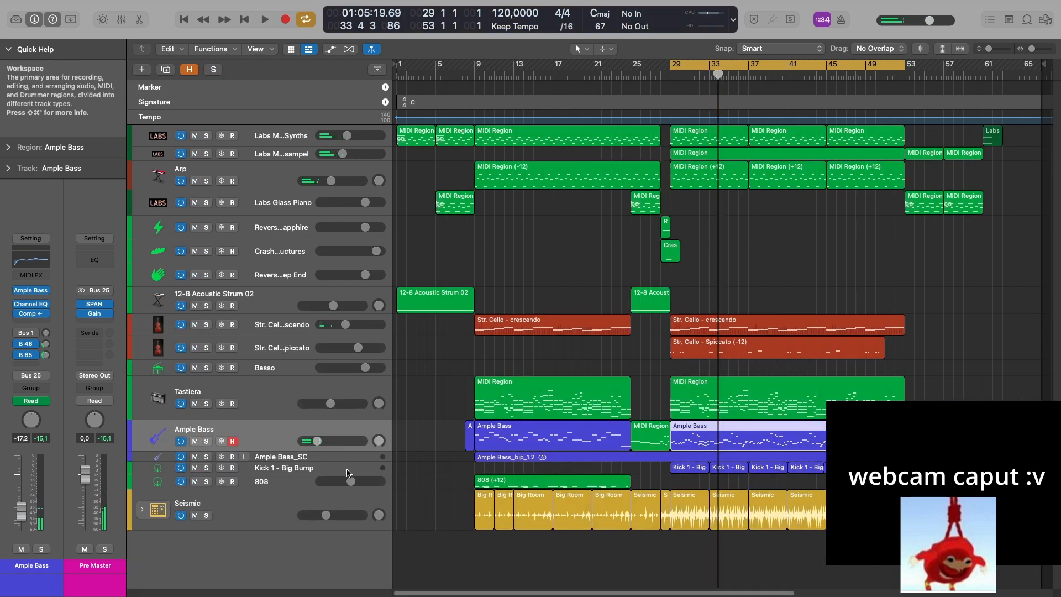
- Enlarge the Kick 1 - Big Bump track and play it soloed
{"action": "left_click", "coordinate": [362, 468]}
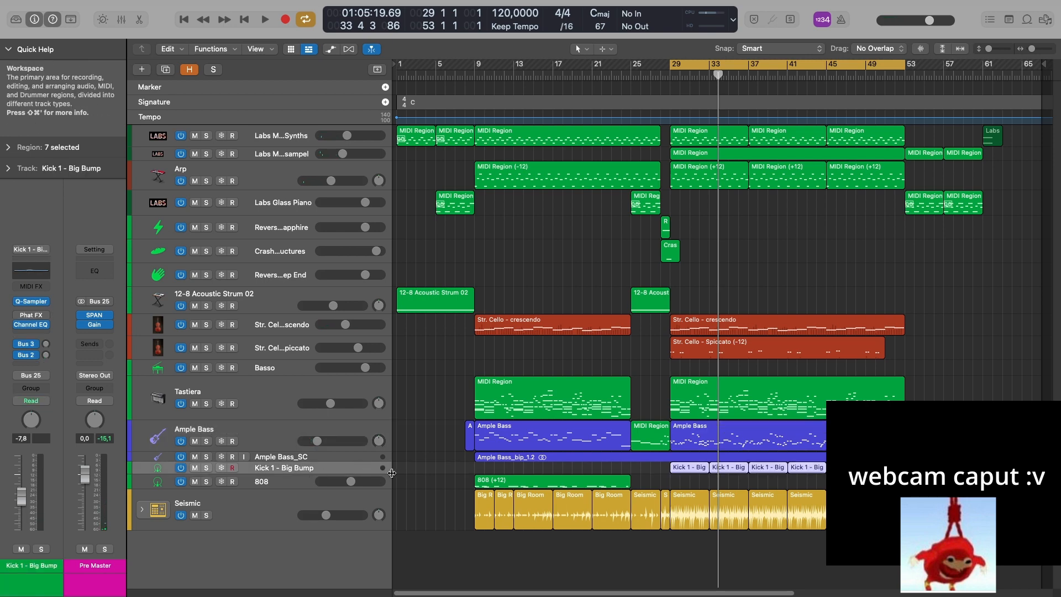
{"action": "left_click_drag", "start_coordinate": [392, 473], "coordinate": [391, 494]}
{"action": "left_click", "coordinate": [206, 484]}
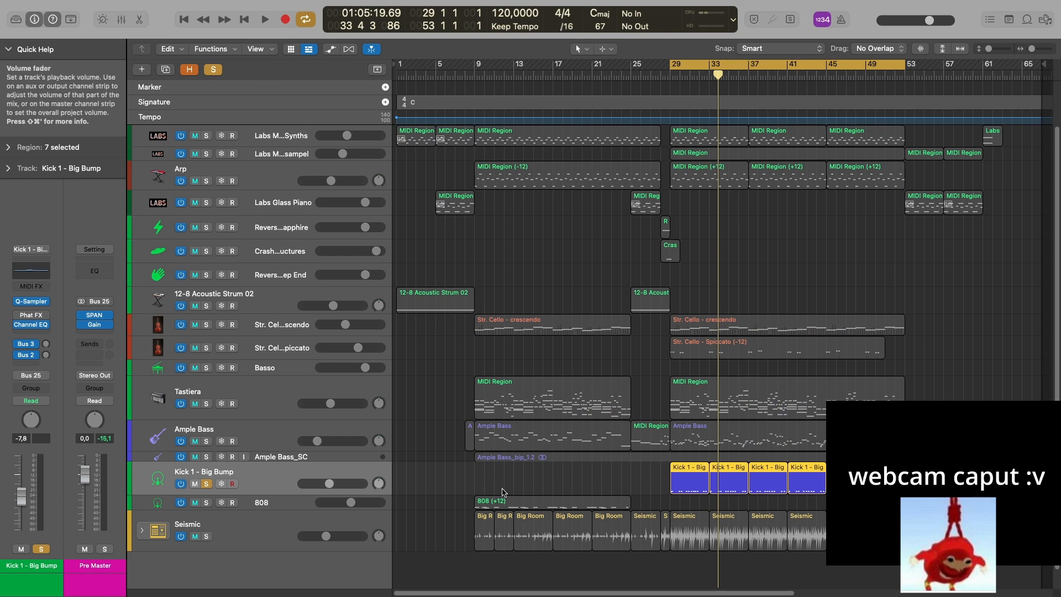
{"action": "key", "text": "space"}
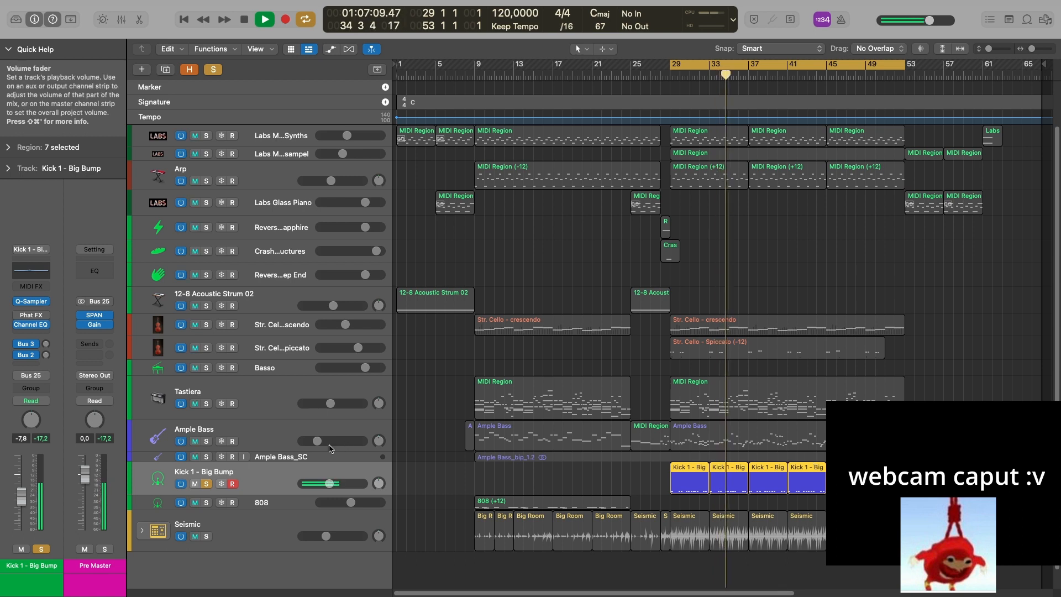
- Add Ample Bass to the kick solo to hear them together, and stop playback with both solos cleared
{"action": "left_click", "coordinate": [213, 440]}
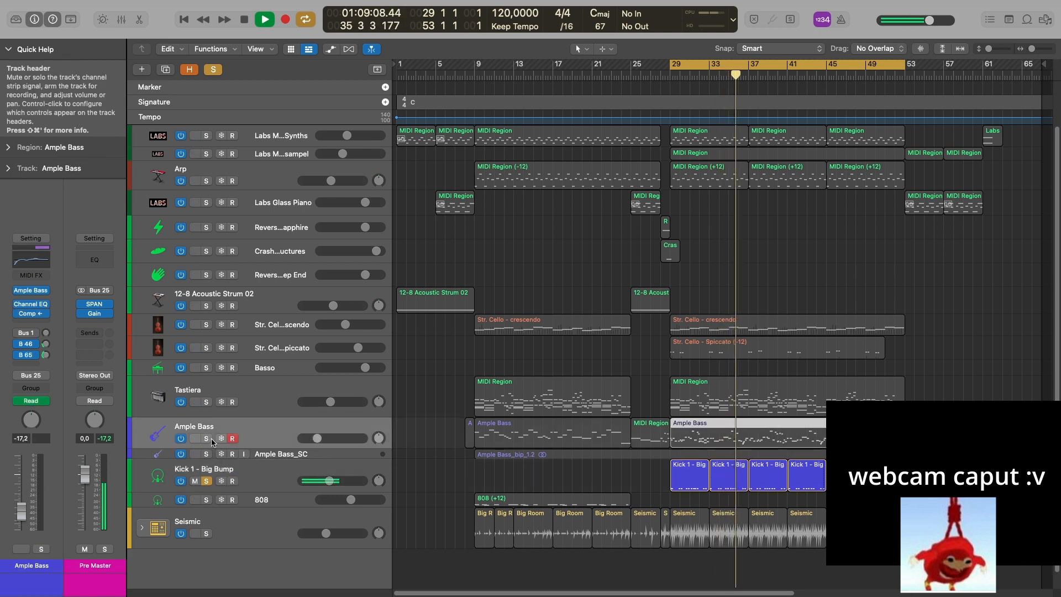
{"action": "left_click", "coordinate": [207, 439]}
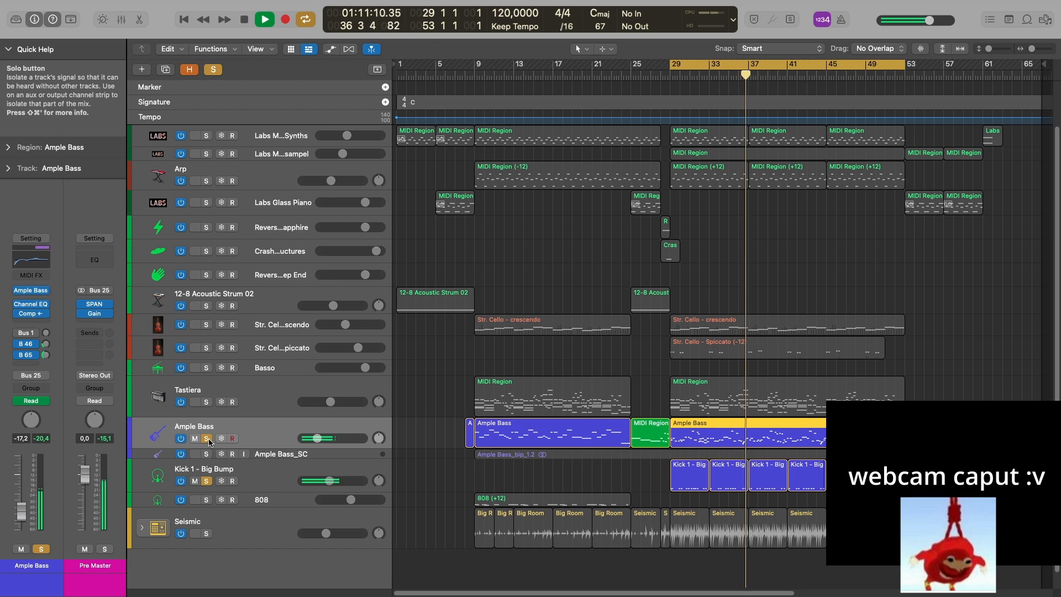
{"action": "left_click", "coordinate": [208, 440]}
{"action": "key", "text": "space"}
{"action": "left_click", "coordinate": [208, 481]}
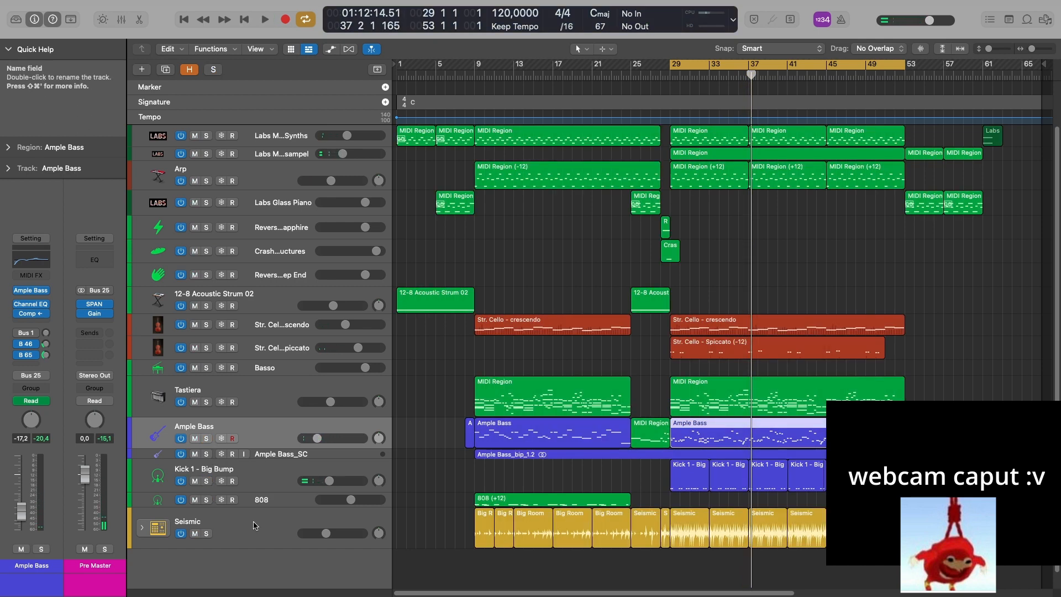
- Examine the Tastiera region starting at bar 29 in the Piano Roll and the Score, closing the editor when done
{"action": "left_click", "coordinate": [683, 517]}
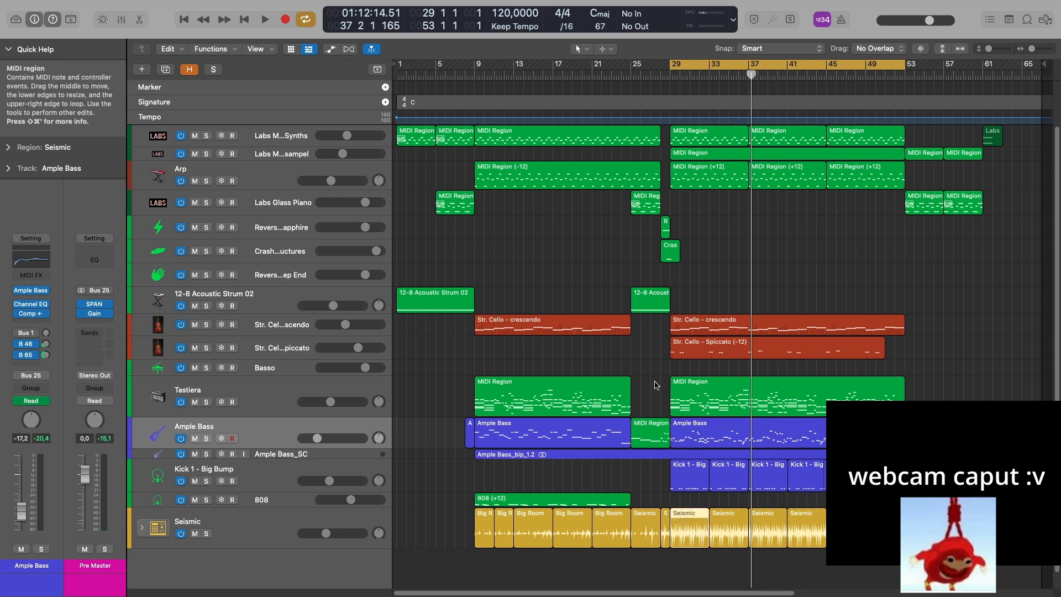
{"action": "left_click", "coordinate": [711, 399]}
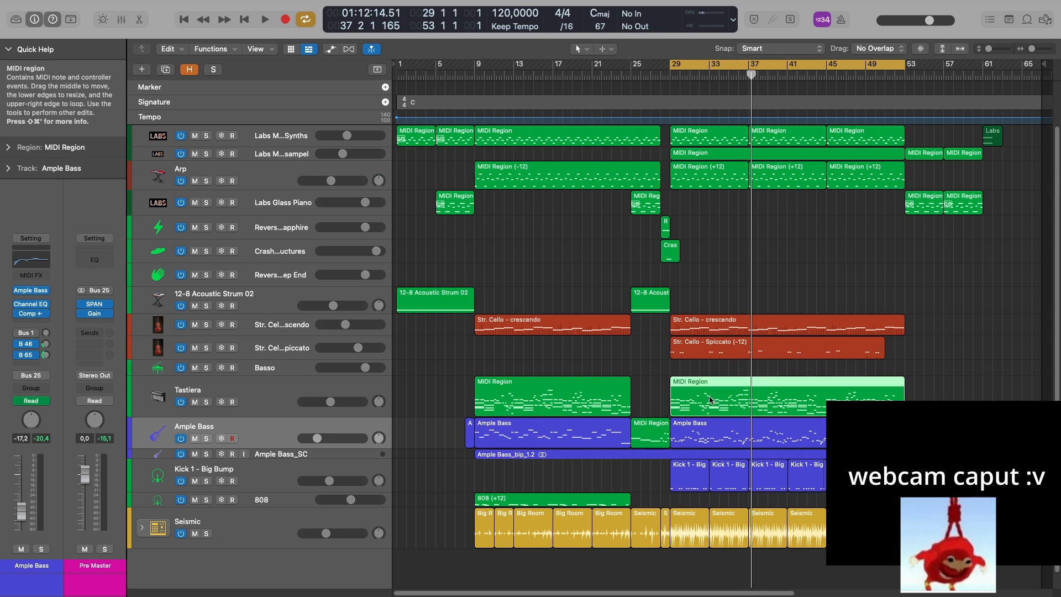
{"action": "double_click", "coordinate": [710, 399]}
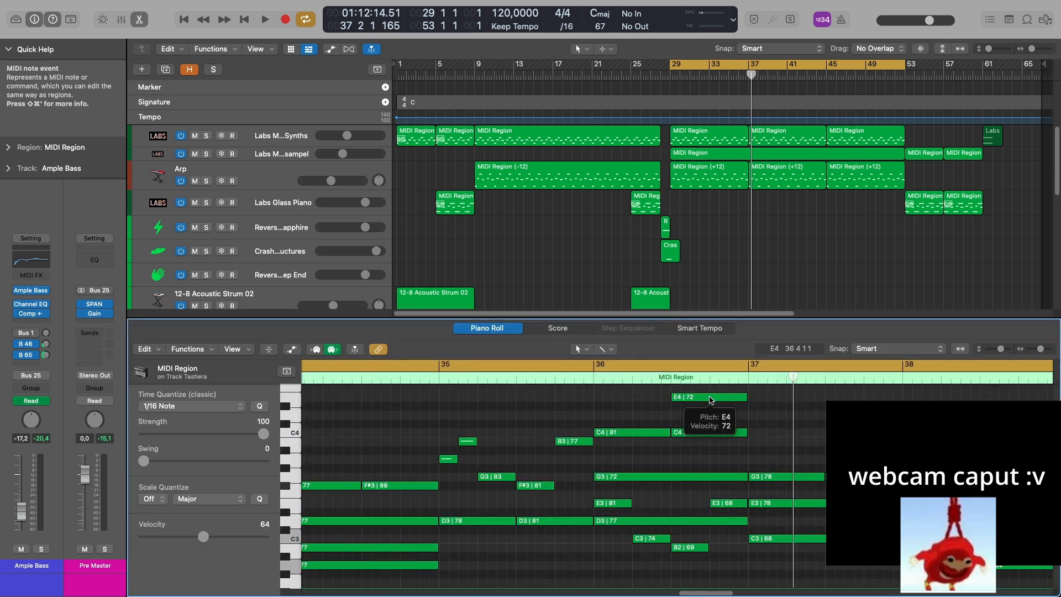
{"action": "key", "text": "n"}
{"action": "scroll", "coordinate": [580, 430], "scroll_direction": "left", "scroll_amount": 9}
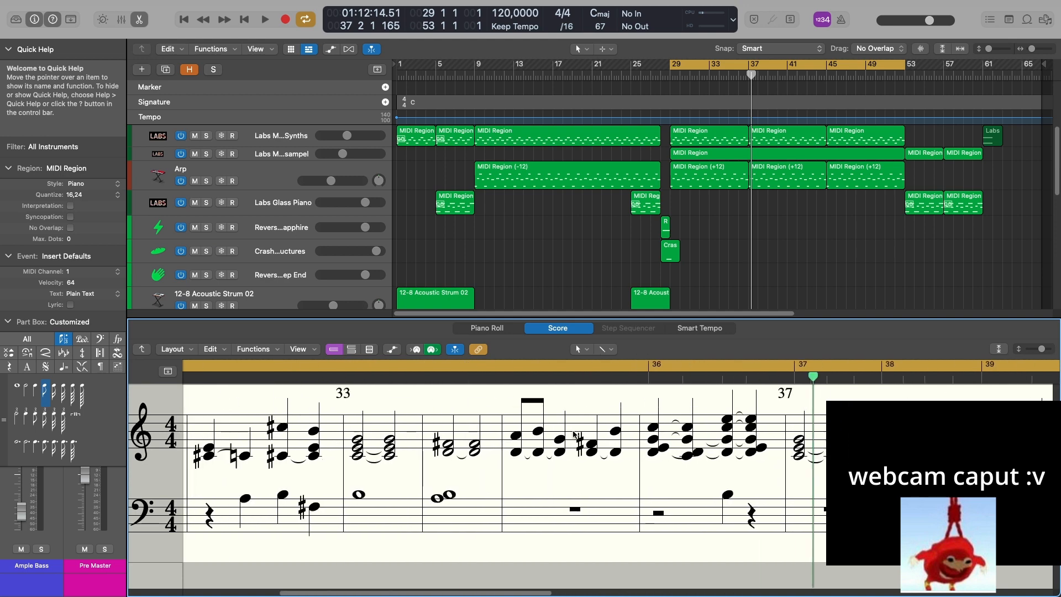
{"action": "key", "text": "n"}
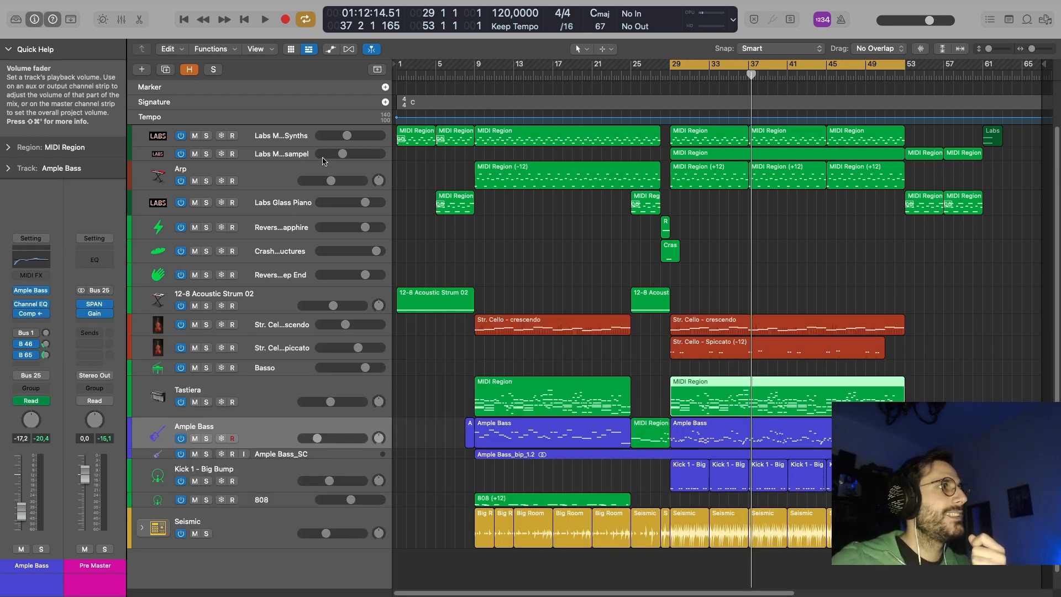
- Select the Labs Modular Piano Synths DOwnsampel track and increase its height
{"action": "left_click", "coordinate": [319, 161]}
{"action": "left_click_drag", "start_coordinate": [314, 164], "coordinate": [313, 192]}
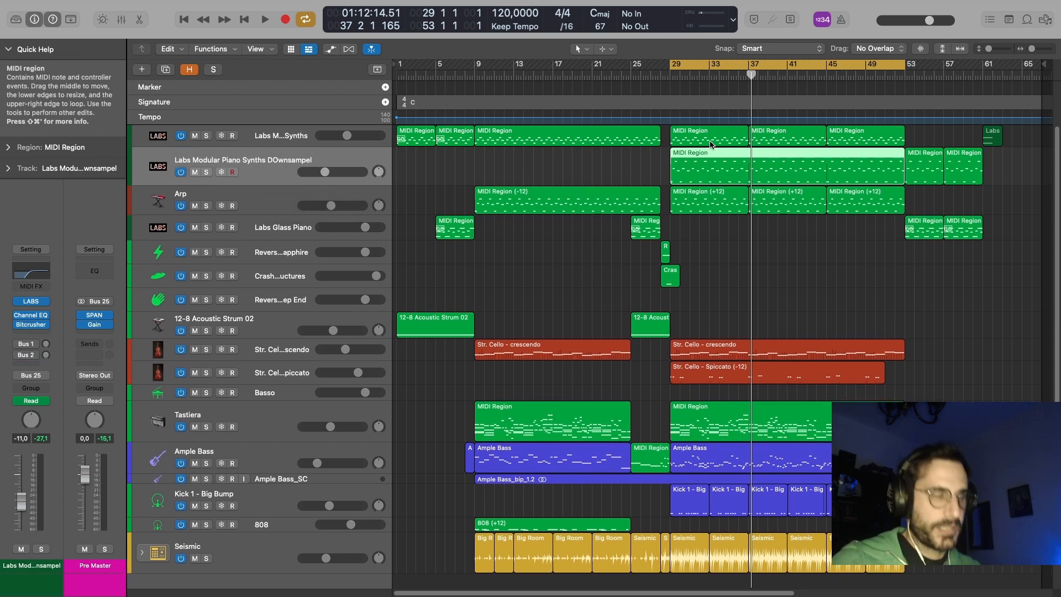
- Play the Tastiera region from bar 29 with its track soloed, and clear the solo after stopping
{"action": "left_click", "coordinate": [772, 436]}
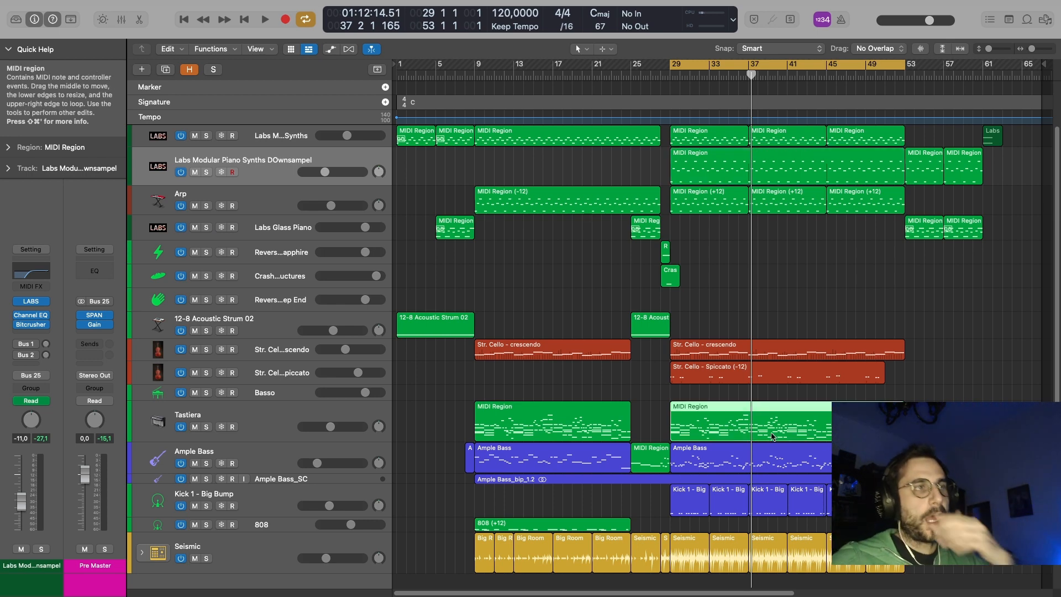
{"action": "key", "text": "s"}
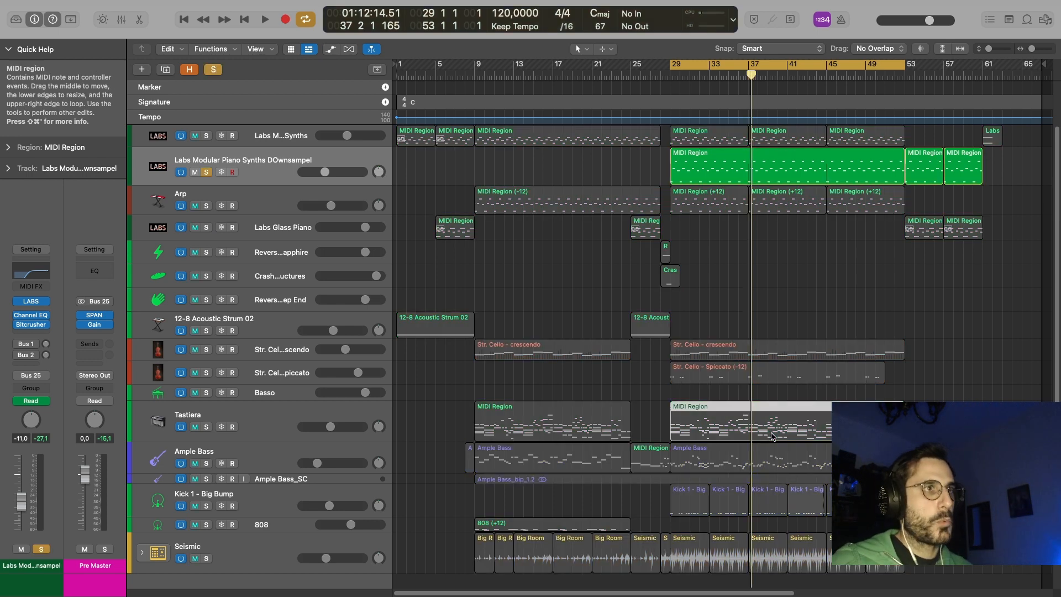
{"action": "key", "text": "s"}
{"action": "left_click", "coordinate": [368, 412]}
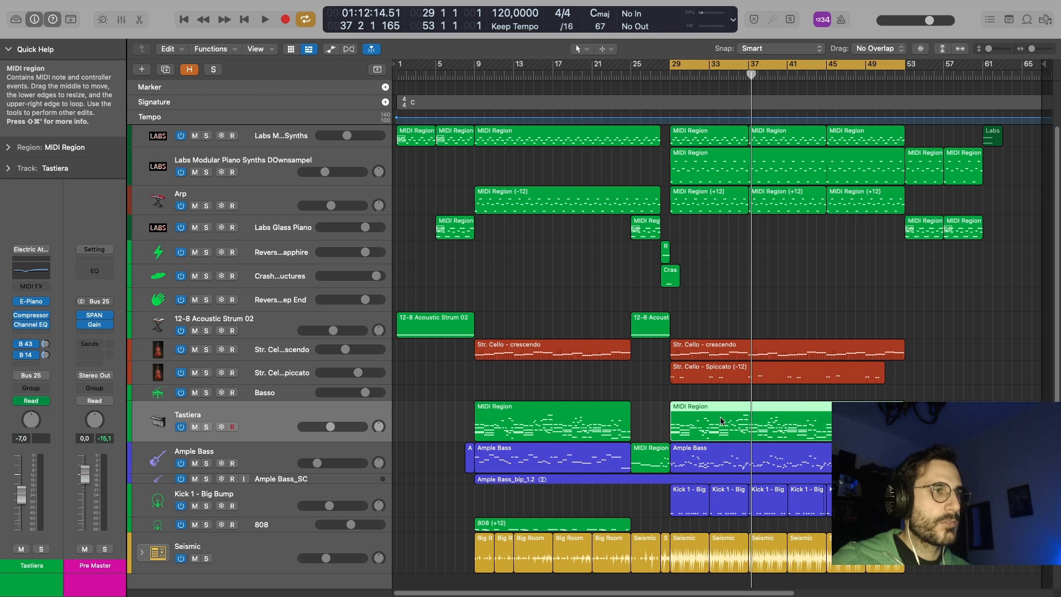
{"action": "key", "text": "shift+space"}
{"action": "key", "text": "s"}
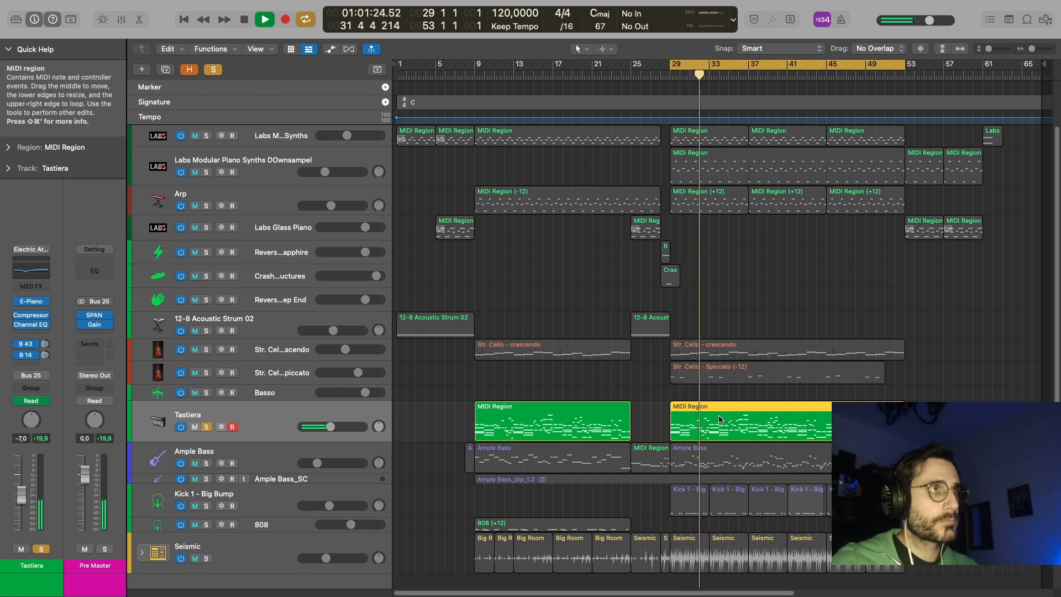
{"action": "key", "text": "space"}
{"action": "left_click", "coordinate": [206, 427]}
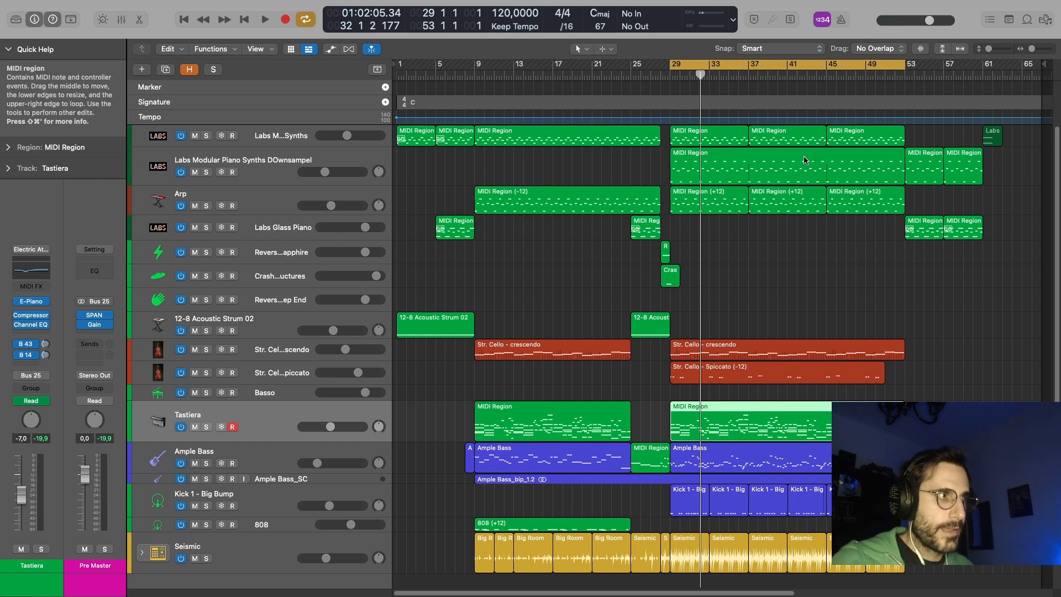
- Enlarge the Labs Modular Piano Synths track and reselect the DOwnsampel track below it
{"action": "left_click", "coordinate": [712, 147]}
{"action": "key", "text": "space"}
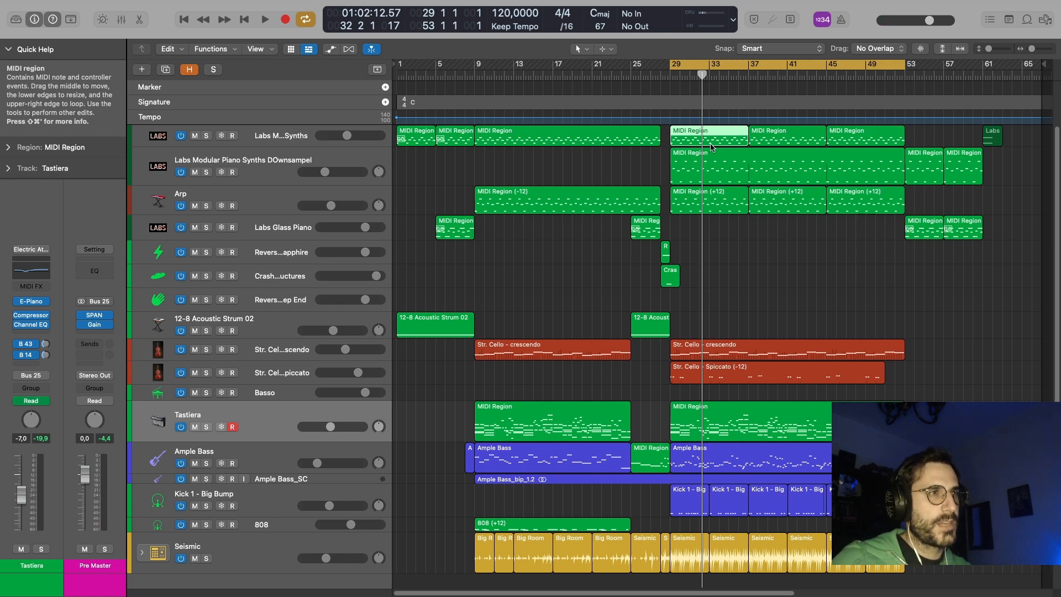
{"action": "left_click", "coordinate": [328, 153]}
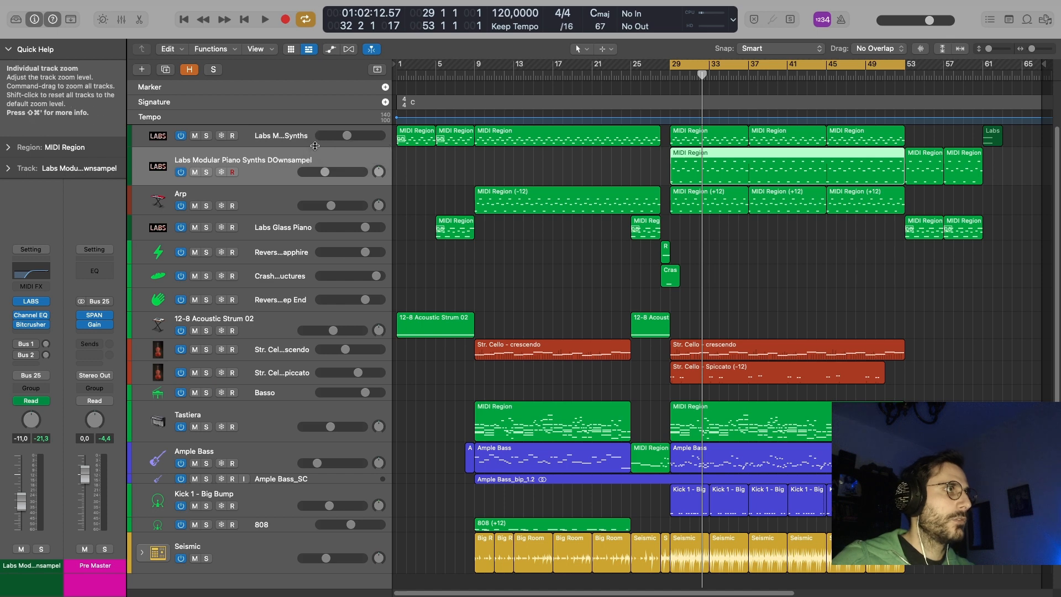
{"action": "left_click", "coordinate": [315, 142]}
{"action": "left_click_drag", "start_coordinate": [313, 147], "coordinate": [312, 163]}
{"action": "left_click", "coordinate": [301, 173]}
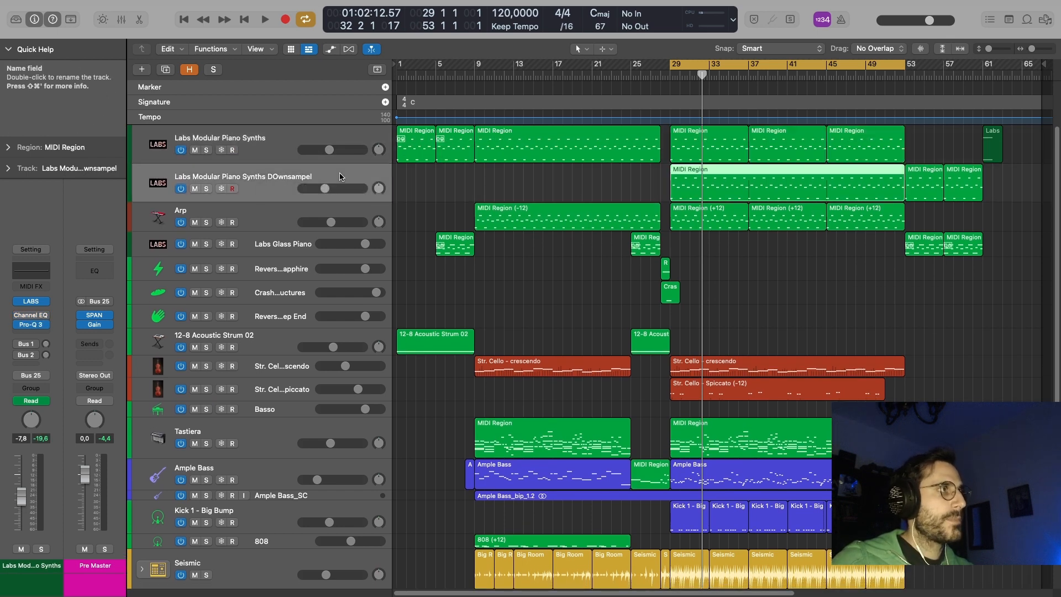
- Solo the Labs Modular Piano Synths DOwnsampel track and inspect its Bitcrusher settings, closing the plug-in when done
{"action": "left_click", "coordinate": [206, 188]}
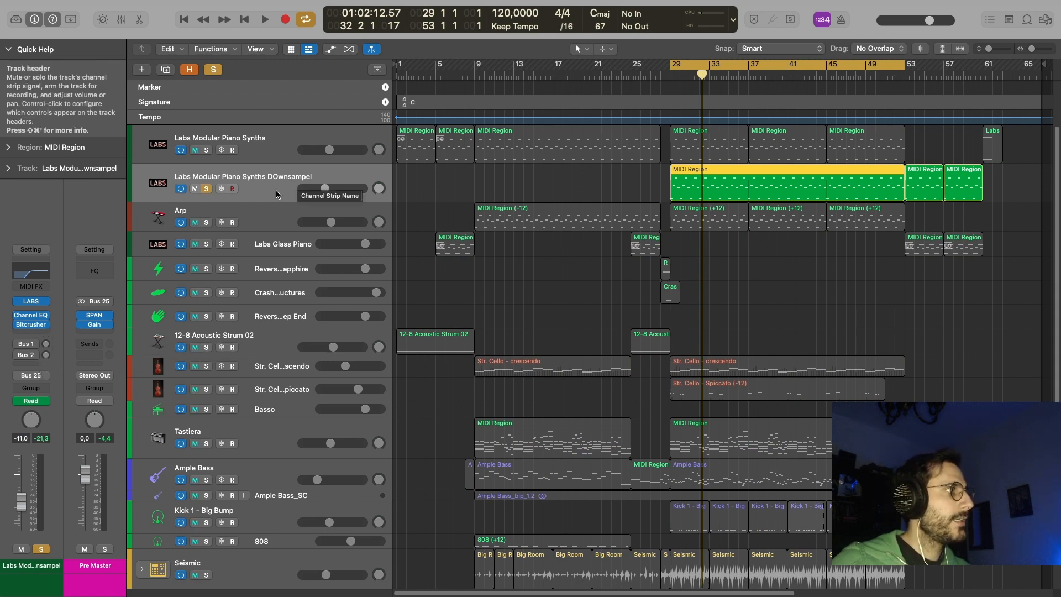
{"action": "left_click", "coordinate": [32, 326]}
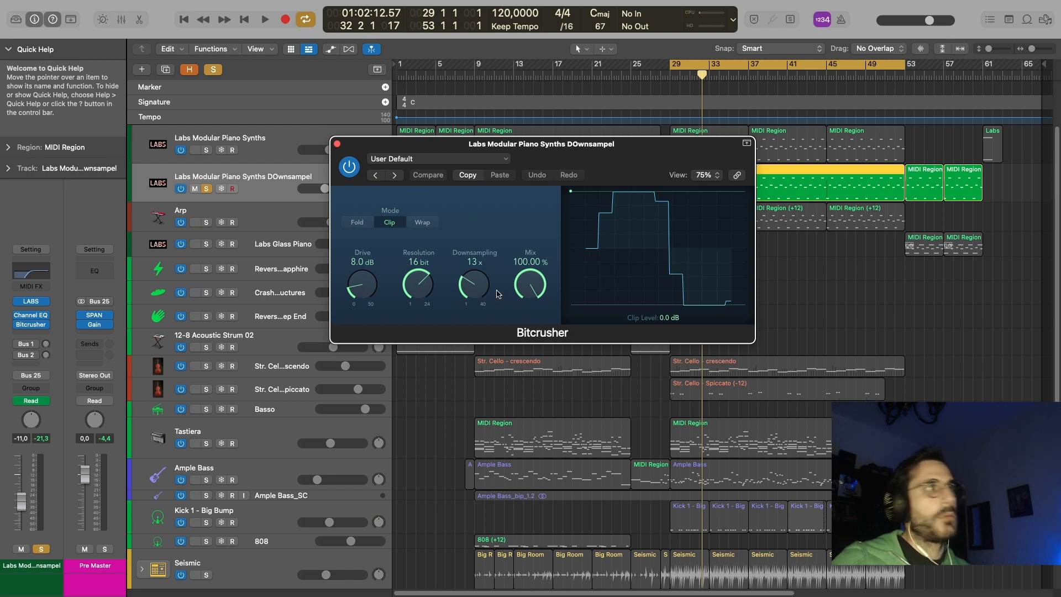
{"action": "left_click", "coordinate": [335, 144]}
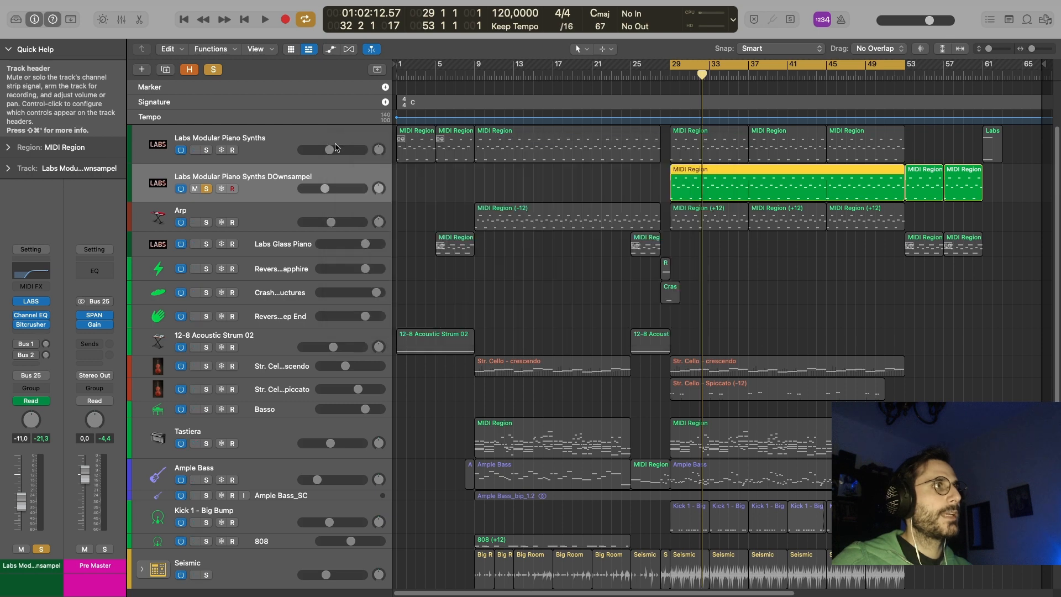
- Play the soloed Labs Modular Piano Synths DOwnsampel track and display its Bitcrusher Downsampling automation in an enlarged track view
{"action": "key", "text": "space"}
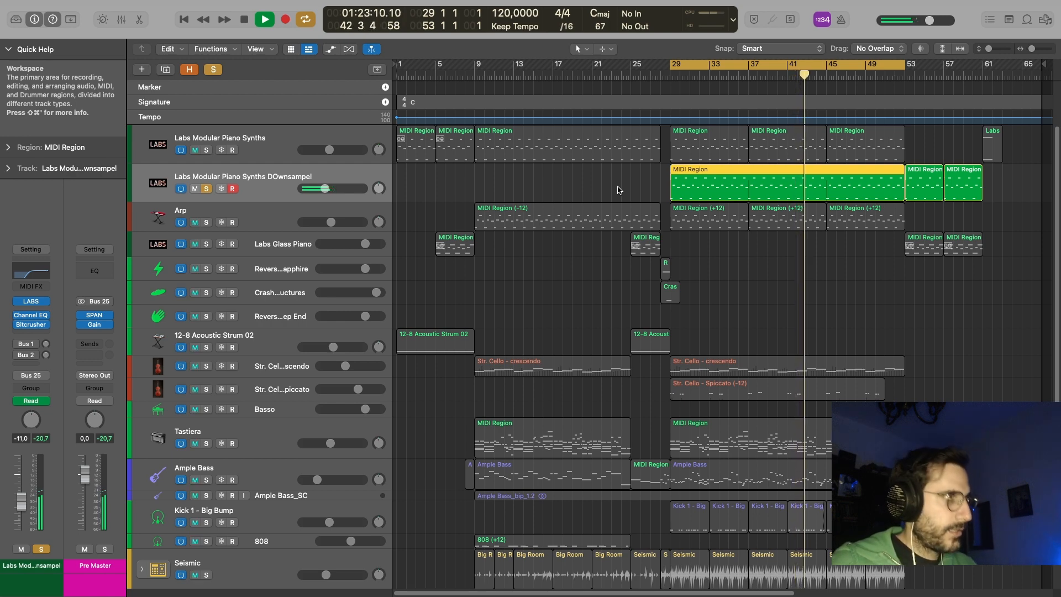
{"action": "key", "text": "a"}
{"action": "key", "text": "super+Down"}
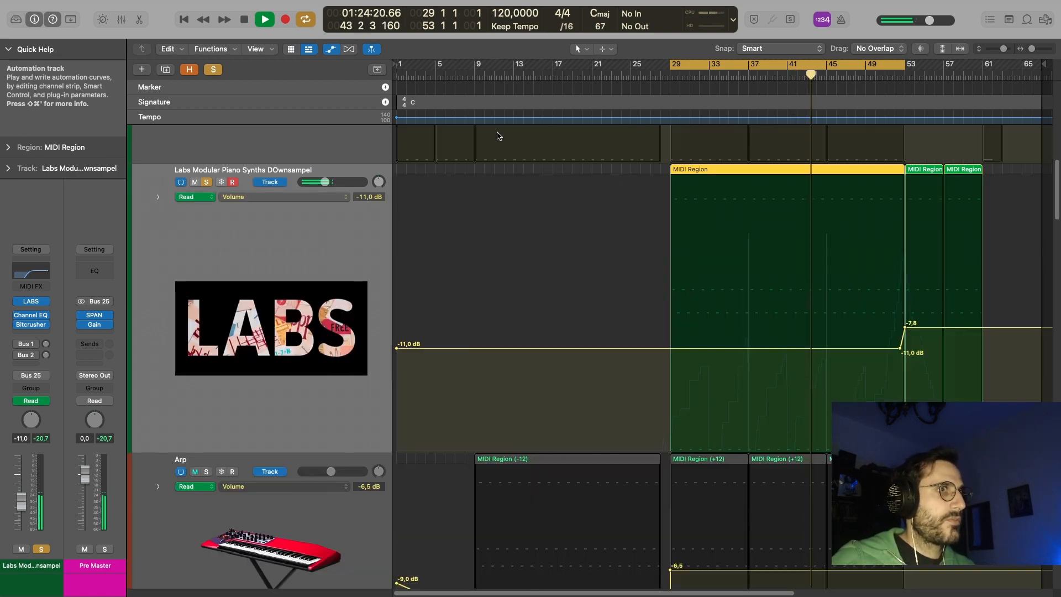
{"action": "left_click", "coordinate": [292, 198]}
{"action": "left_click", "coordinate": [312, 210]}
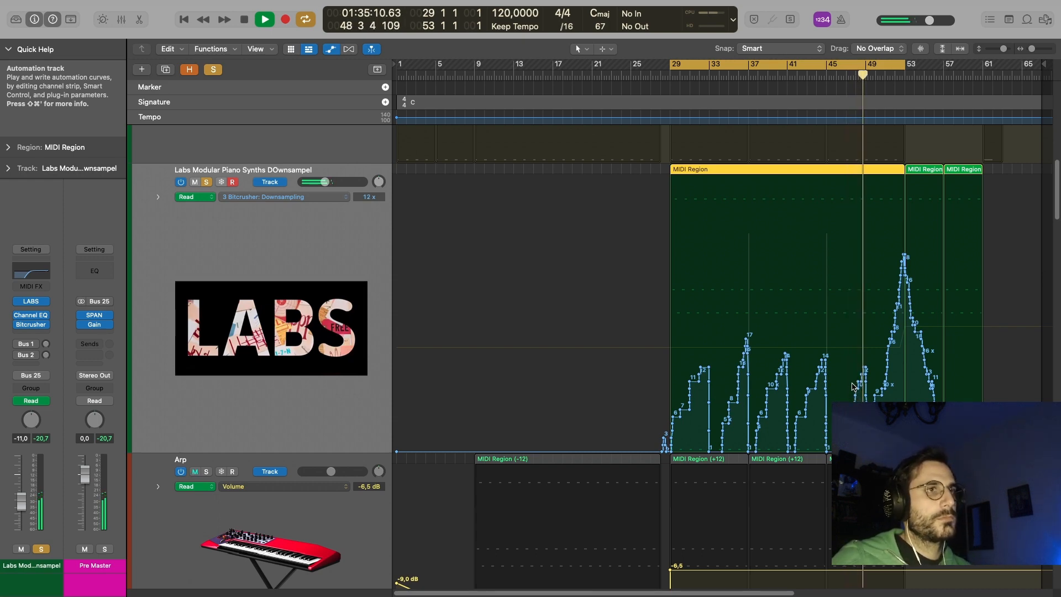
- Review the DOwnsampel track's automation modes and its Bitcrusher settings during playback, closing each when done
{"action": "left_click", "coordinate": [47, 406]}
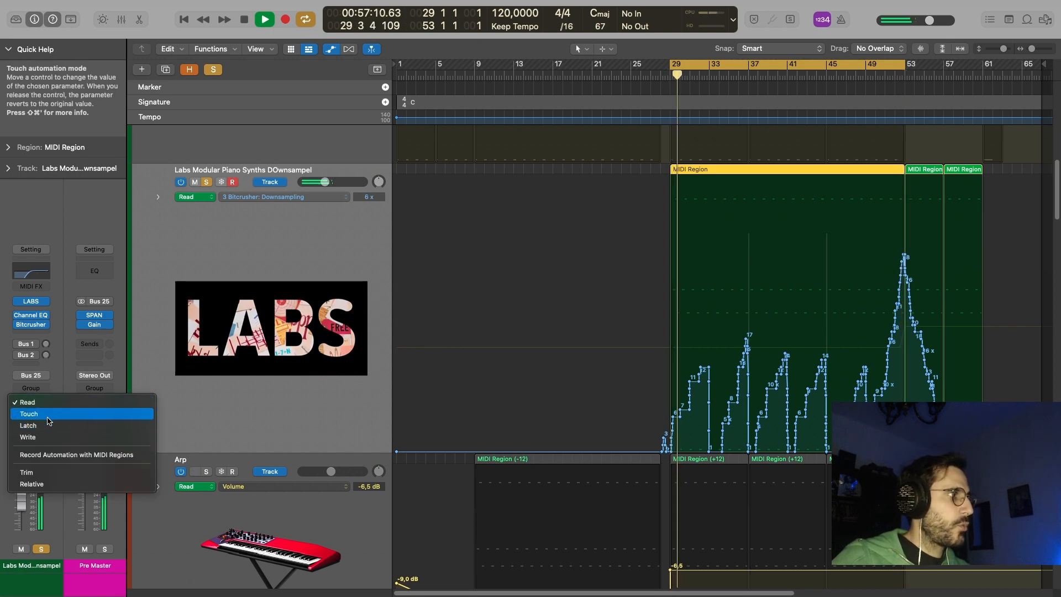
{"action": "left_click", "coordinate": [55, 375]}
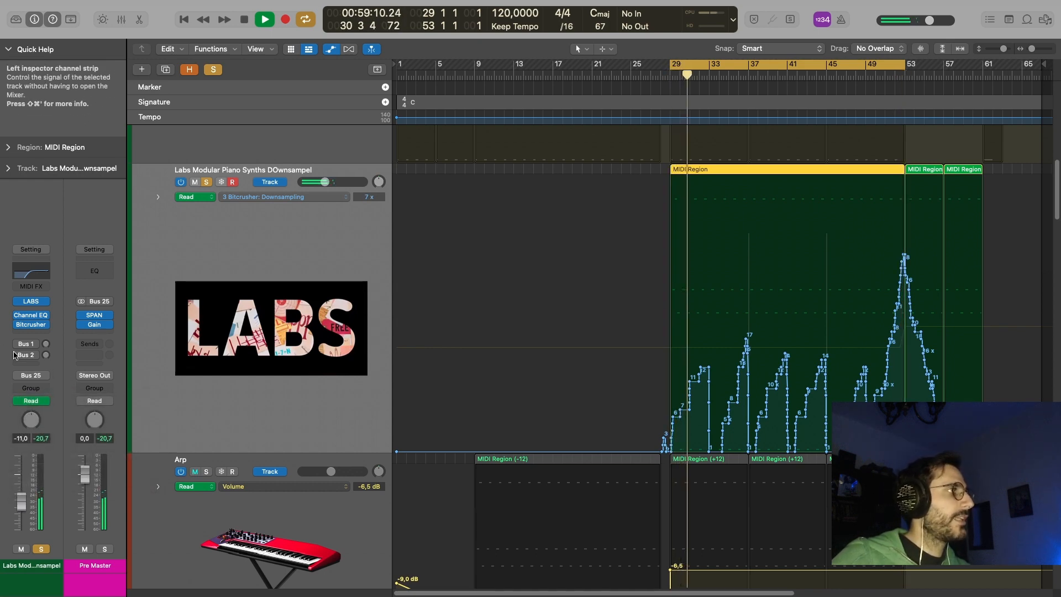
{"action": "left_click", "coordinate": [31, 326]}
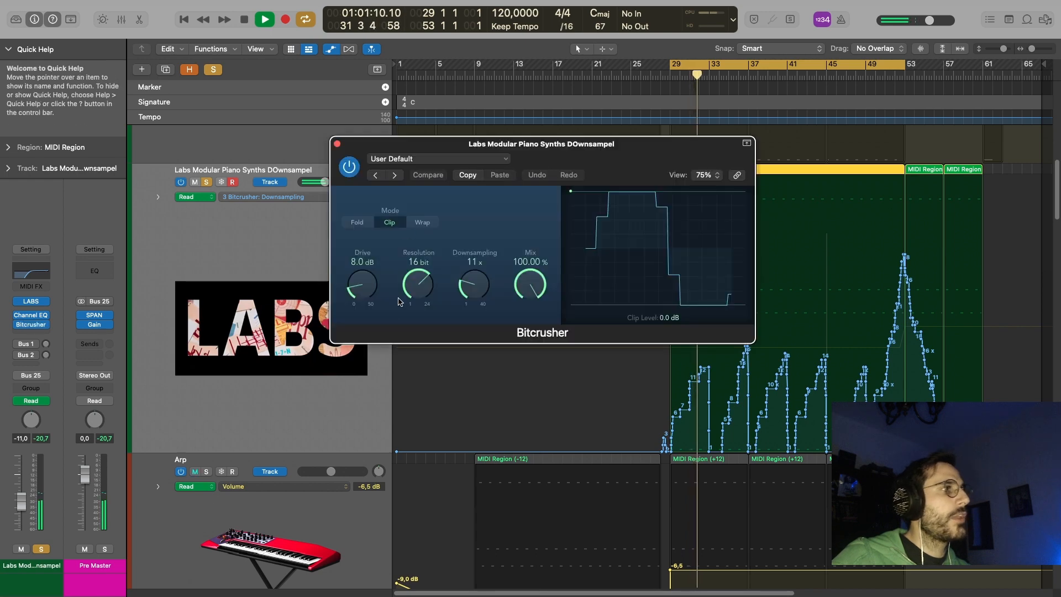
{"action": "left_click", "coordinate": [337, 144]}
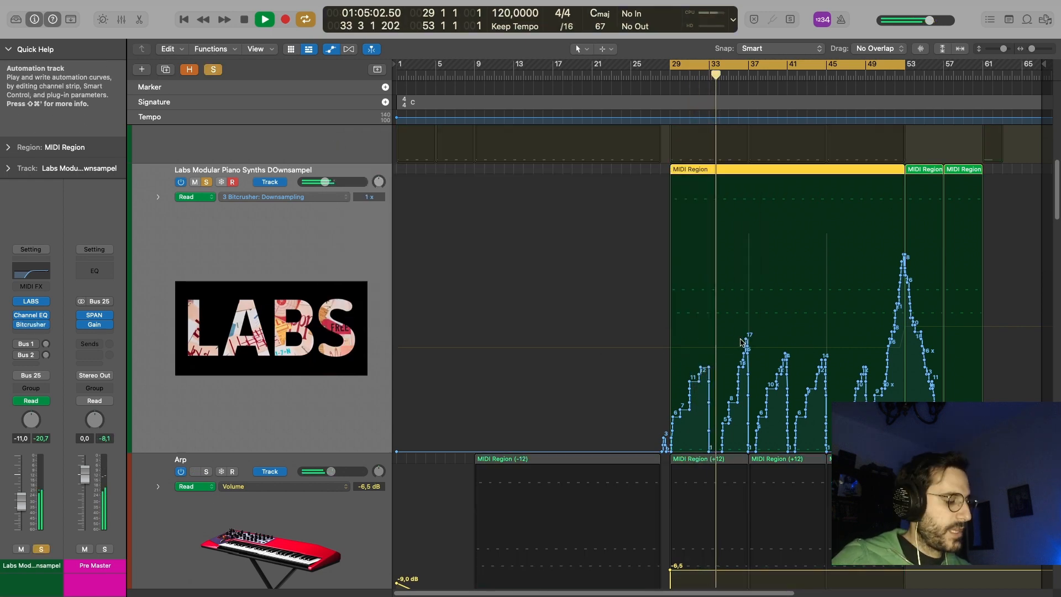
- Return to the whole-arrangement view, stop playback and clear the DOwnsampel track's solo
{"action": "key", "text": "z"}
{"action": "key", "text": "space"}
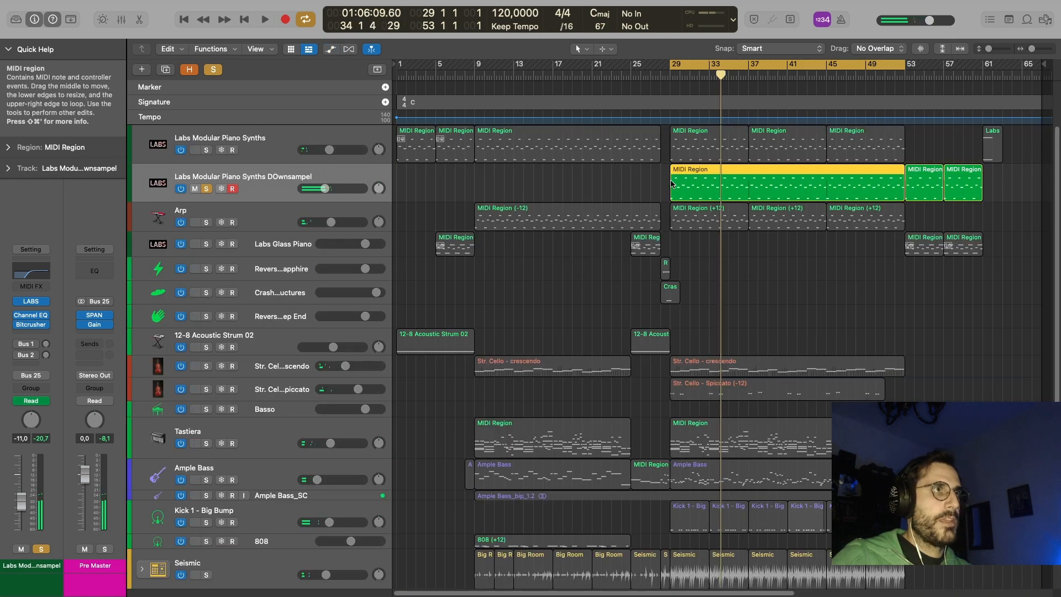
{"action": "key", "text": "s"}
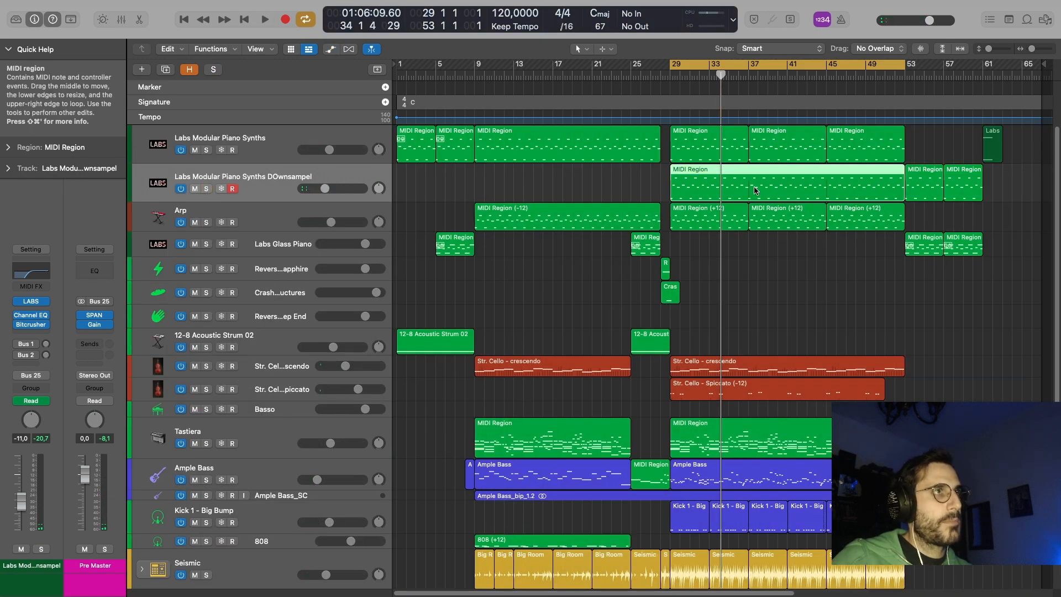
- Select the DOwnsampel track's region at bar 29 and play the section with all tracks audible
{"action": "left_click", "coordinate": [654, 179]}
{"action": "left_click", "coordinate": [687, 187]}
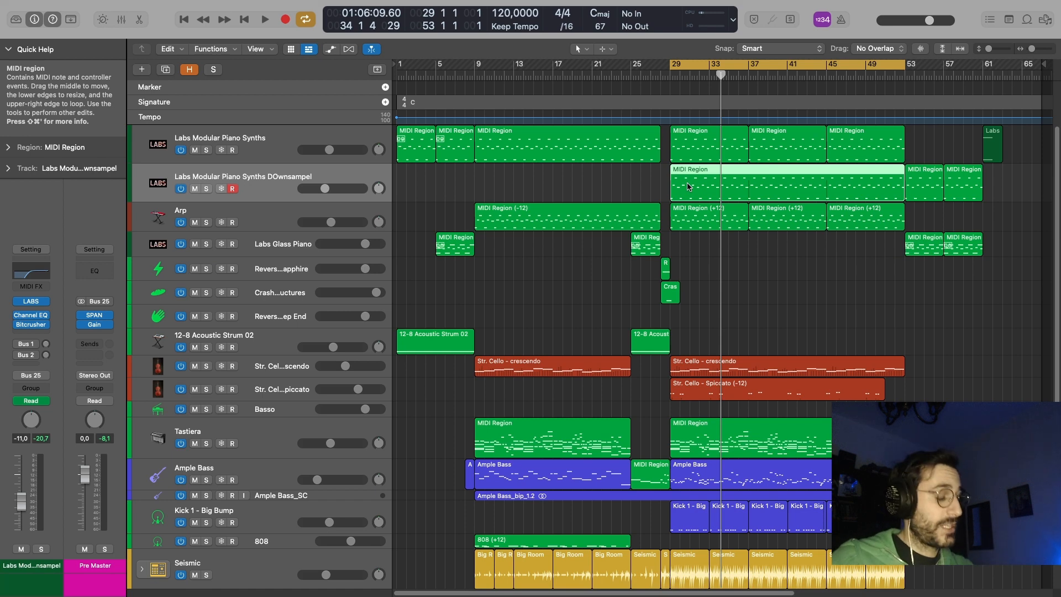
{"action": "key", "text": "space"}
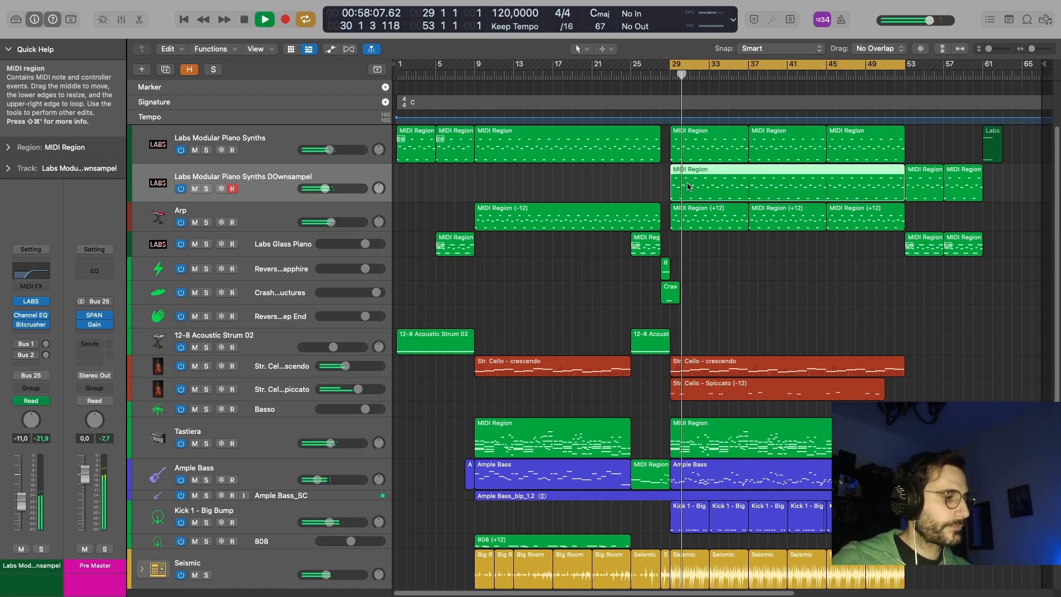
{"action": "key", "text": "super+Tab"}
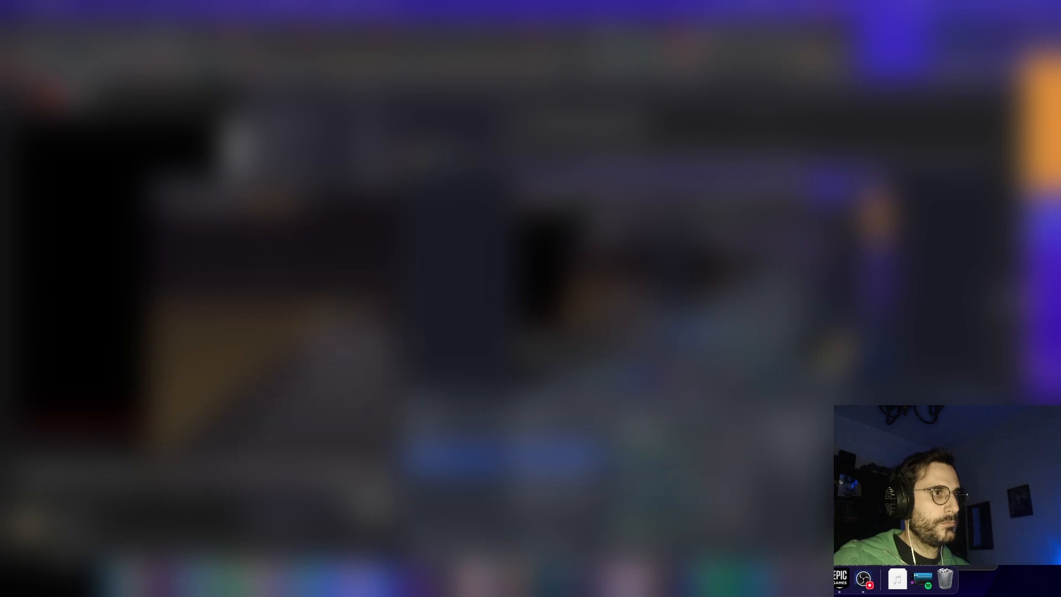
{"action": "key", "text": "super+Tab"}
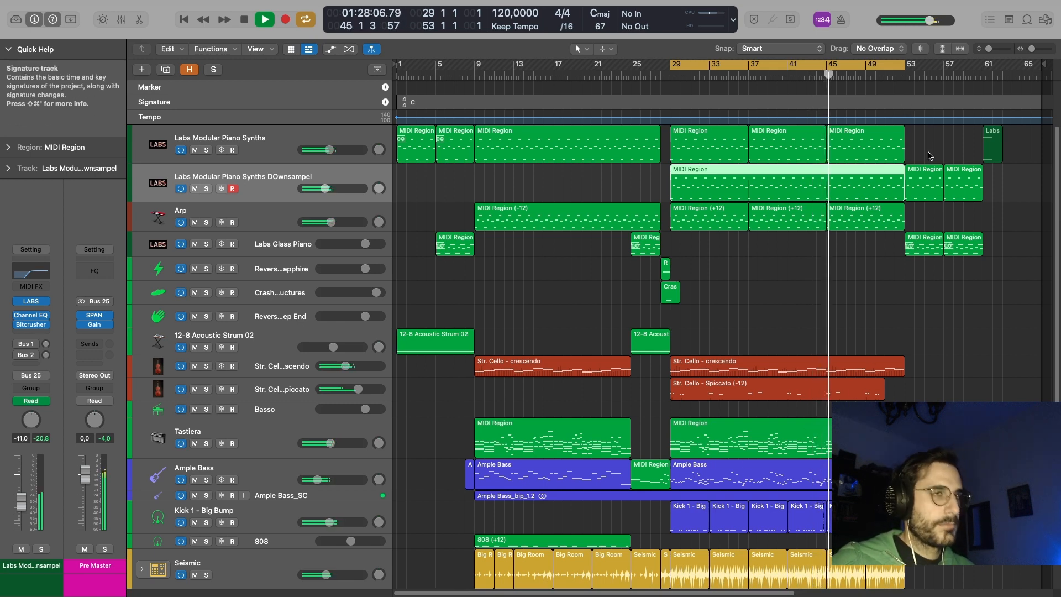
- Inspect the Seismic region at bar 29 in the Drummer Editor, closing the editor when done
{"action": "scroll", "coordinate": [872, 286], "scroll_direction": "down", "scroll_amount": 3}
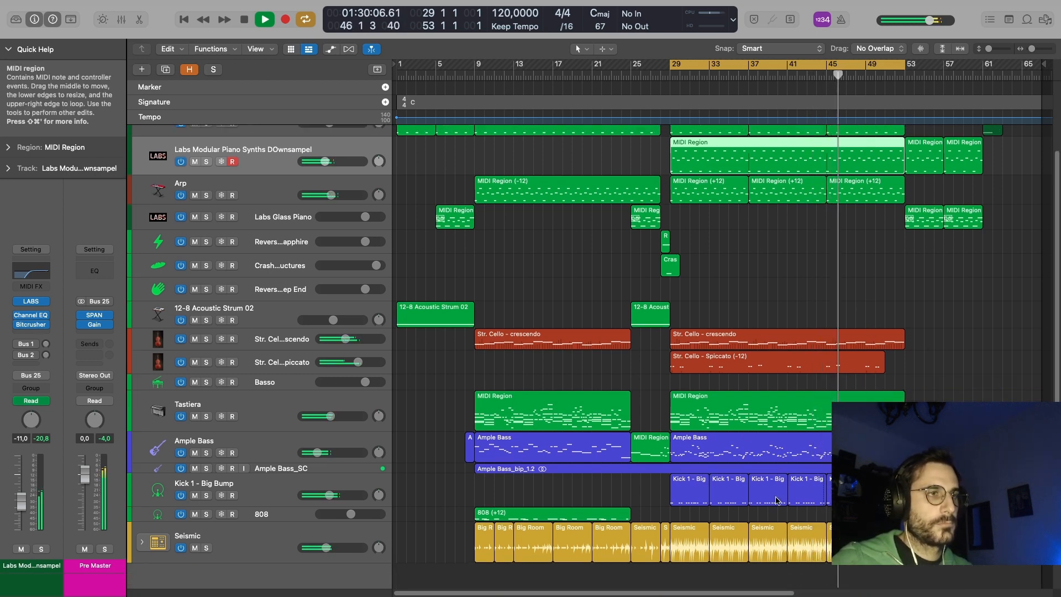
{"action": "left_click", "coordinate": [695, 532]}
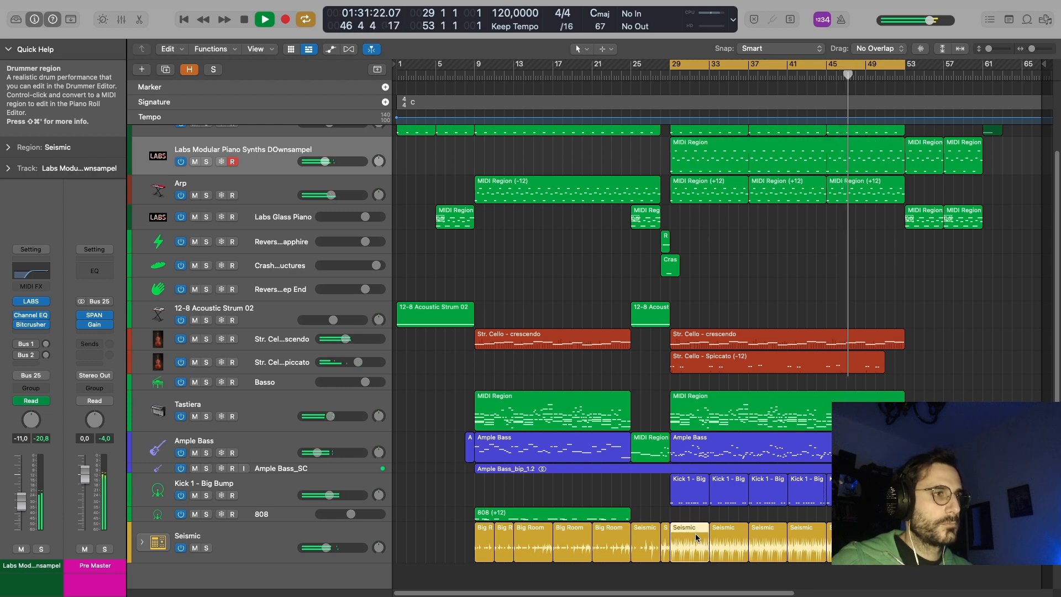
{"action": "double_click", "coordinate": [695, 532]}
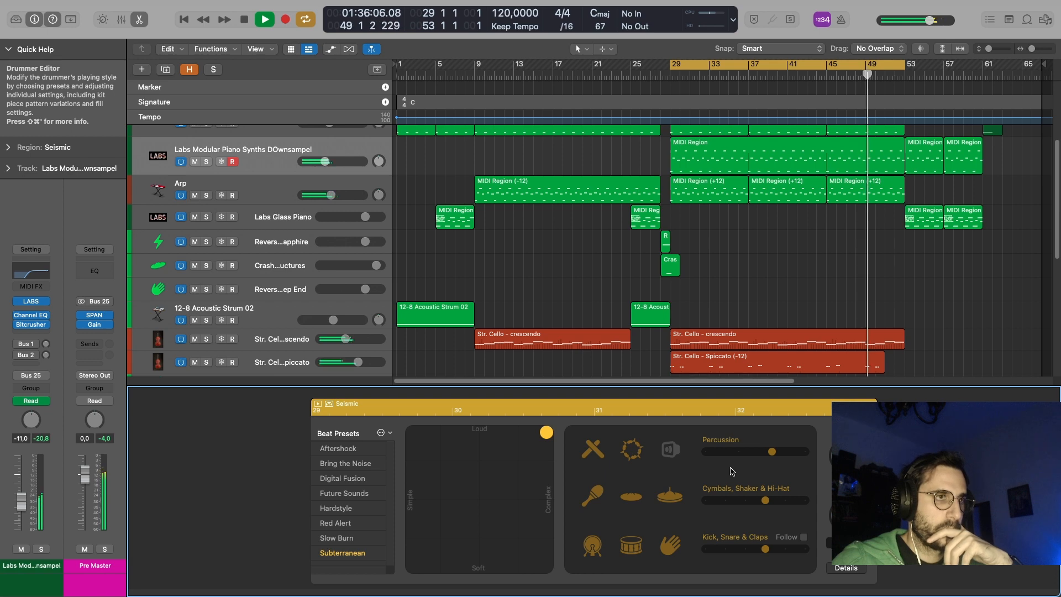
{"action": "key", "text": "p"}
{"action": "key", "text": "p"}
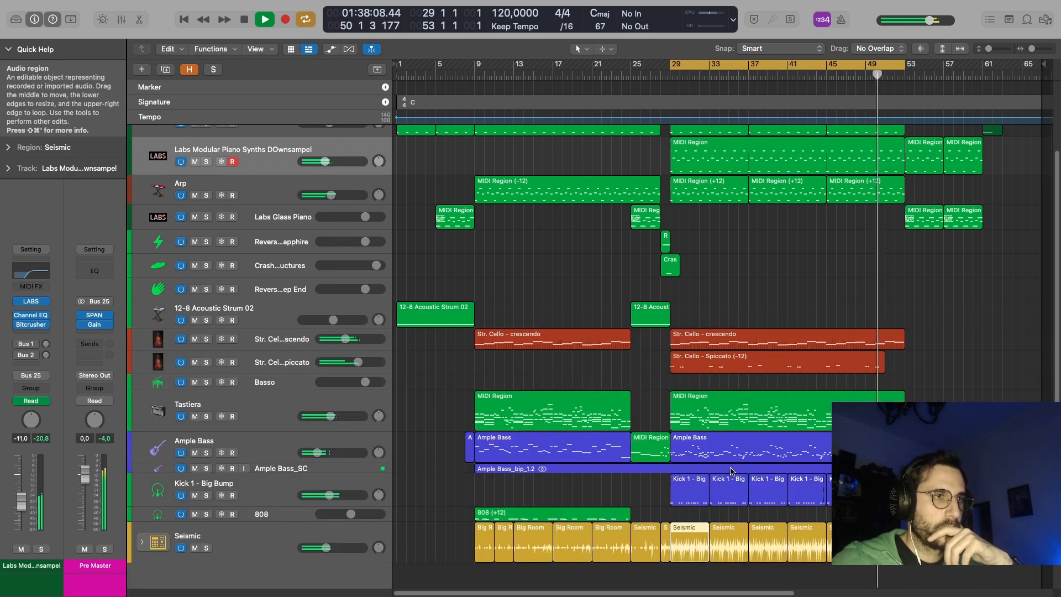
- Turn off cycle mode and let the song play on to its ending in bar 61 before stopping
{"action": "key", "text": "c"}
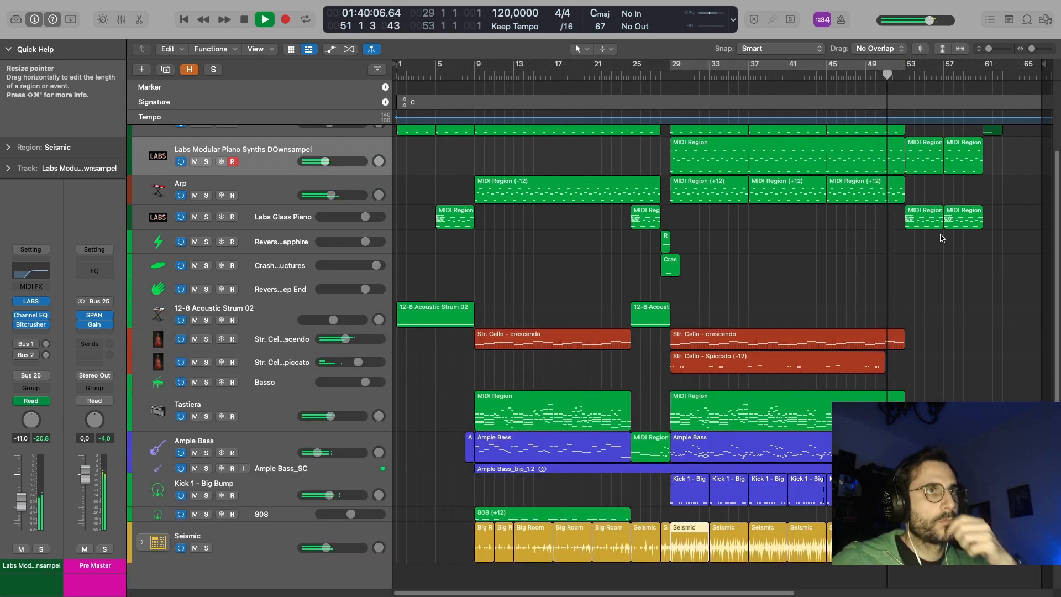
{"action": "scroll", "coordinate": [931, 315], "scroll_direction": "up", "scroll_amount": 2}
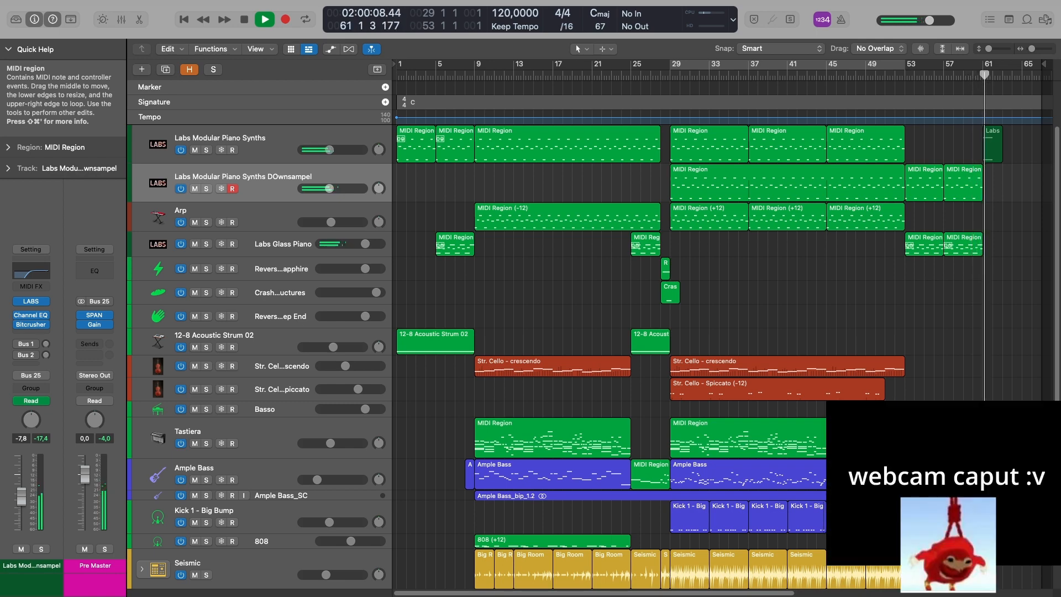
{"action": "key", "text": "space"}
{"action": "scroll", "coordinate": [567, 288], "scroll_direction": "left", "scroll_amount": 10}
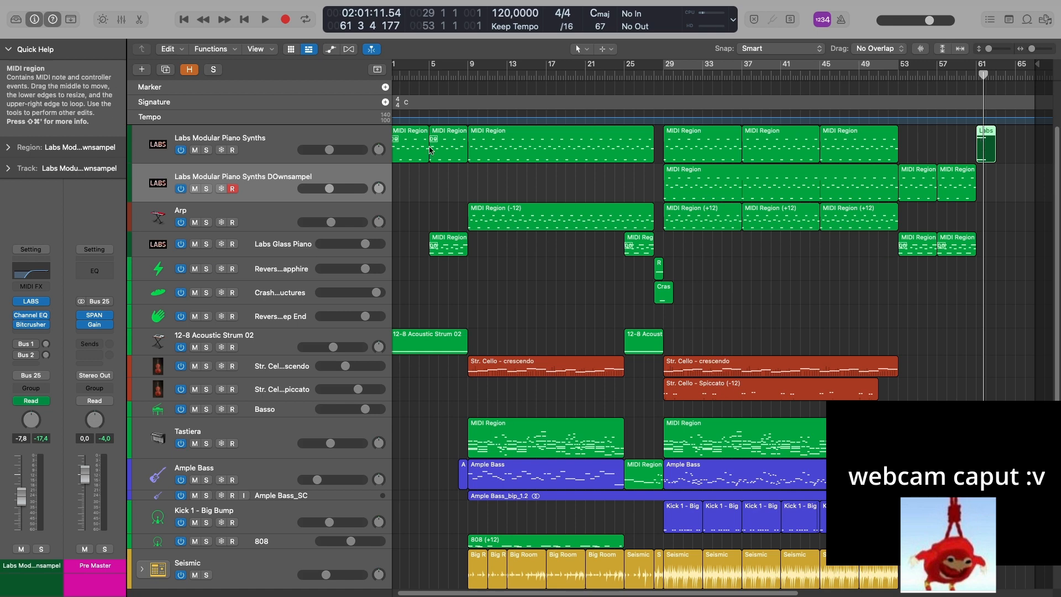
{"action": "left_click", "coordinate": [288, 144]}
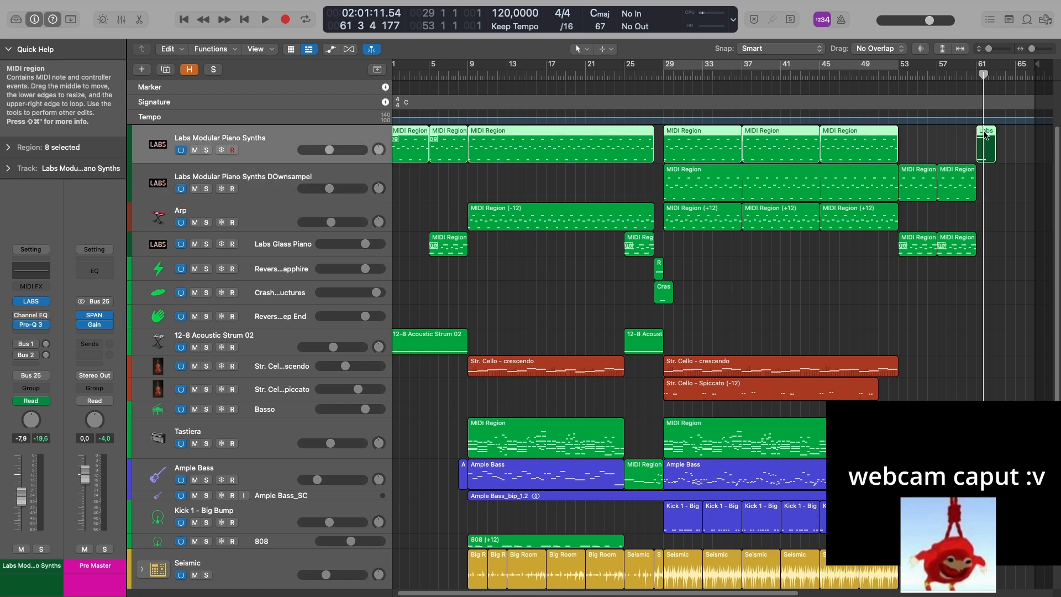
{"action": "key", "text": "m"}
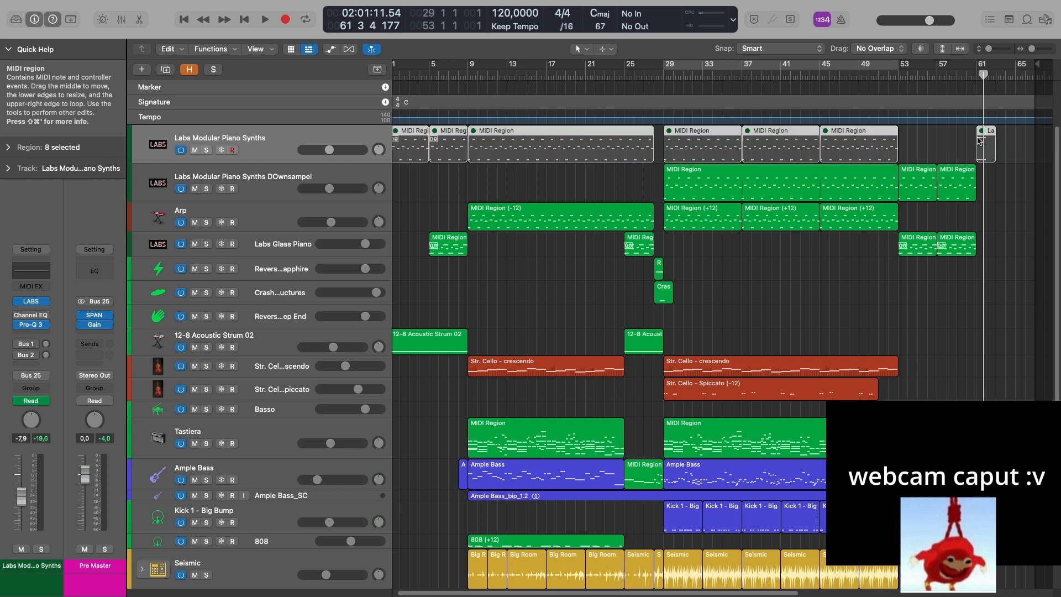
{"action": "key", "text": "m"}
- Mute the short bar 61 region on the Labs Modular Piano Synths track and play the ending without it
{"action": "left_click", "coordinate": [986, 141]}
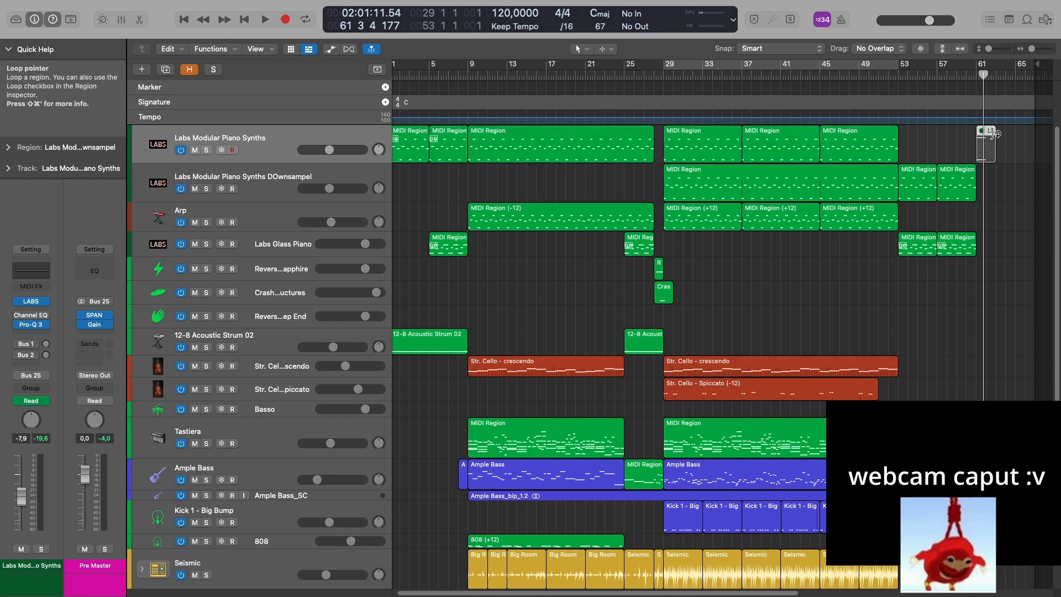
{"action": "left_click", "coordinate": [960, 76]}
{"action": "key", "text": "space"}
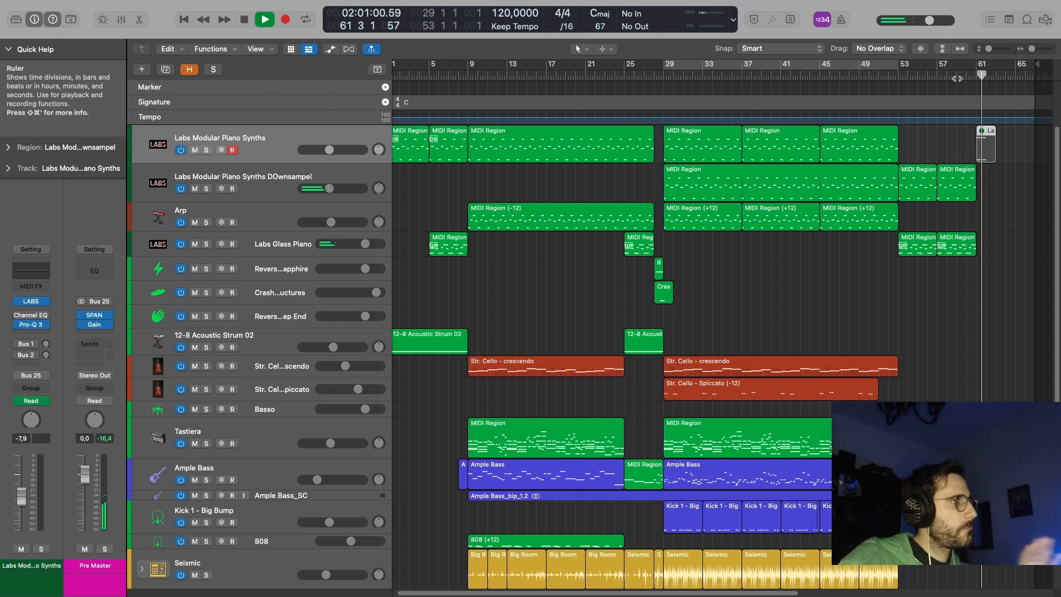
{"action": "key", "text": "space"}
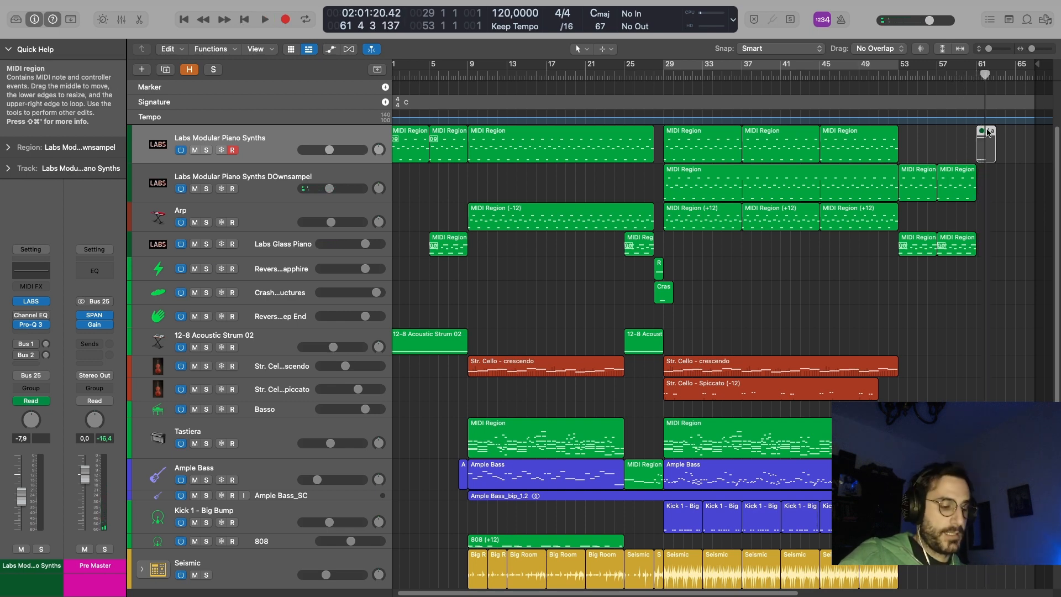
- Unmute the short bar 61 region and play the ending with it, stopping after the last notes
{"action": "left_click", "coordinate": [957, 77]}
{"action": "key", "text": "space"}
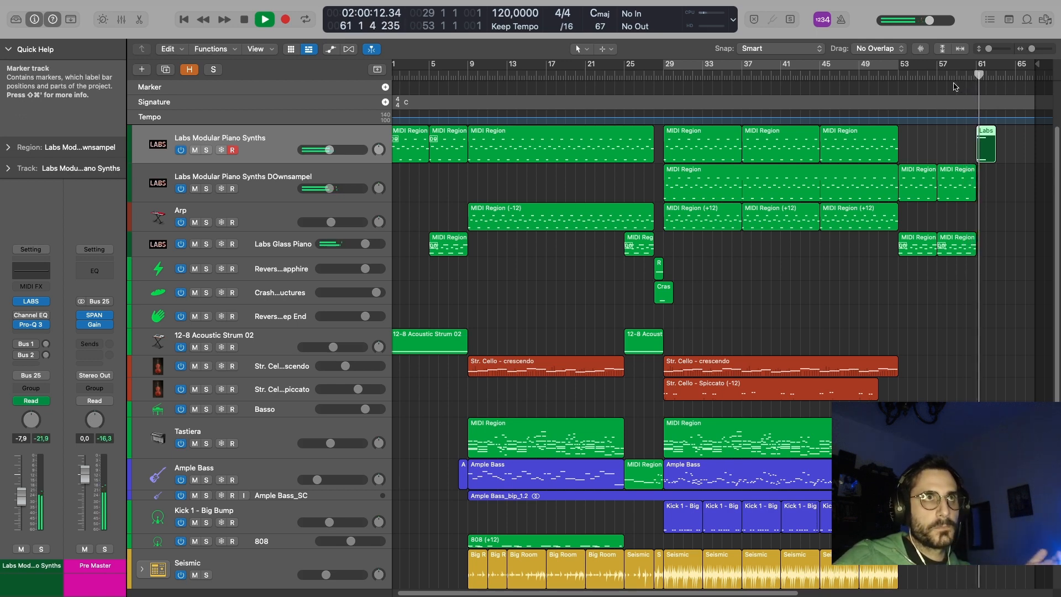
{"action": "scroll", "coordinate": [740, 189], "scroll_direction": "right", "scroll_amount": 10}
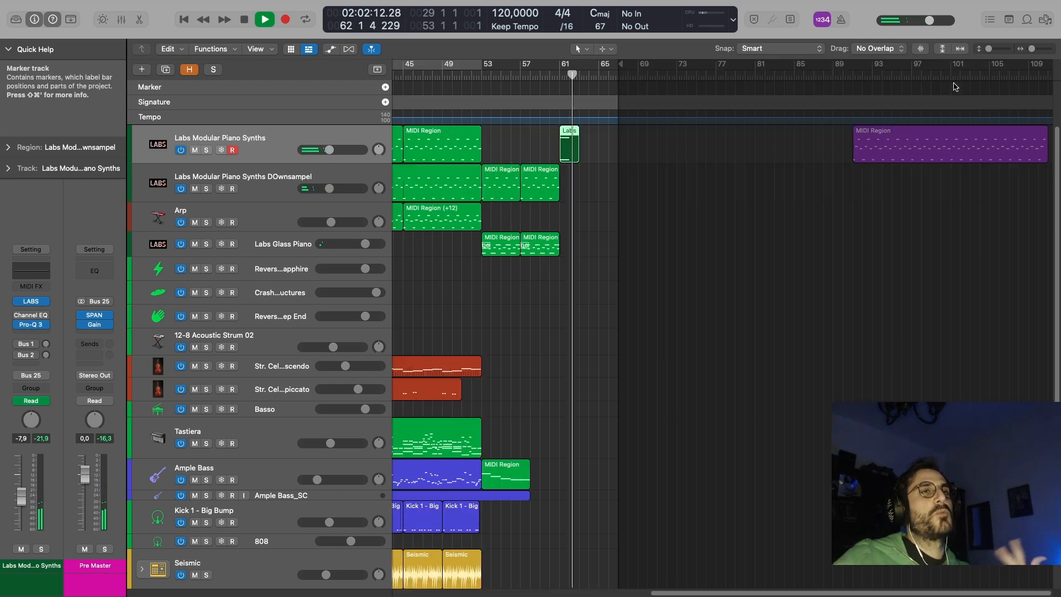
{"action": "key", "text": "space"}
{"action": "scroll", "coordinate": [619, 268], "scroll_direction": "left", "scroll_amount": 10}
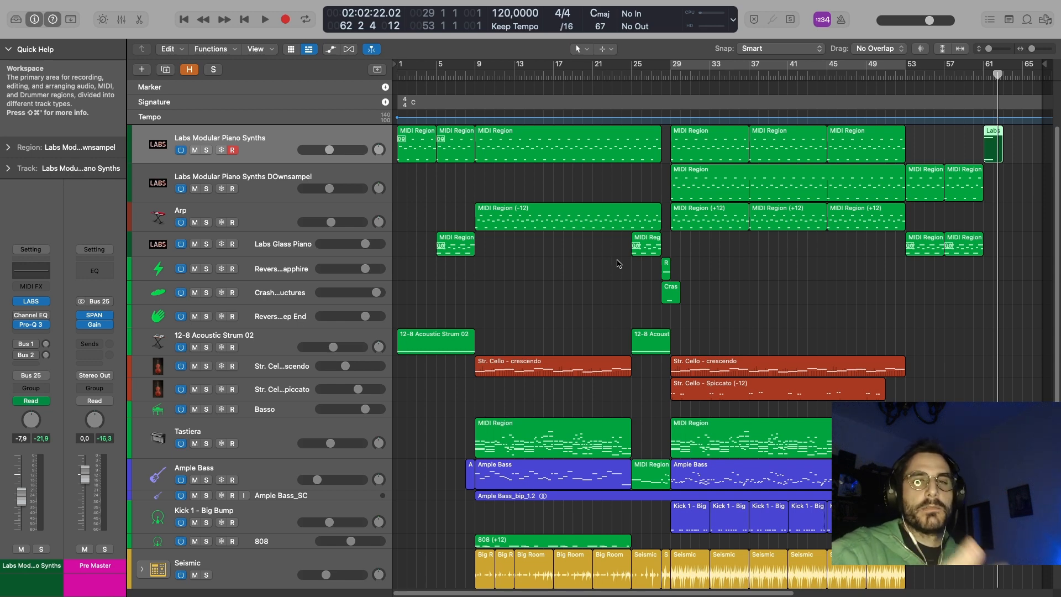
- Select the Ample Bass_SC track and clear the selection of its region
{"action": "scroll", "coordinate": [746, 267], "scroll_direction": "down", "scroll_amount": 3}
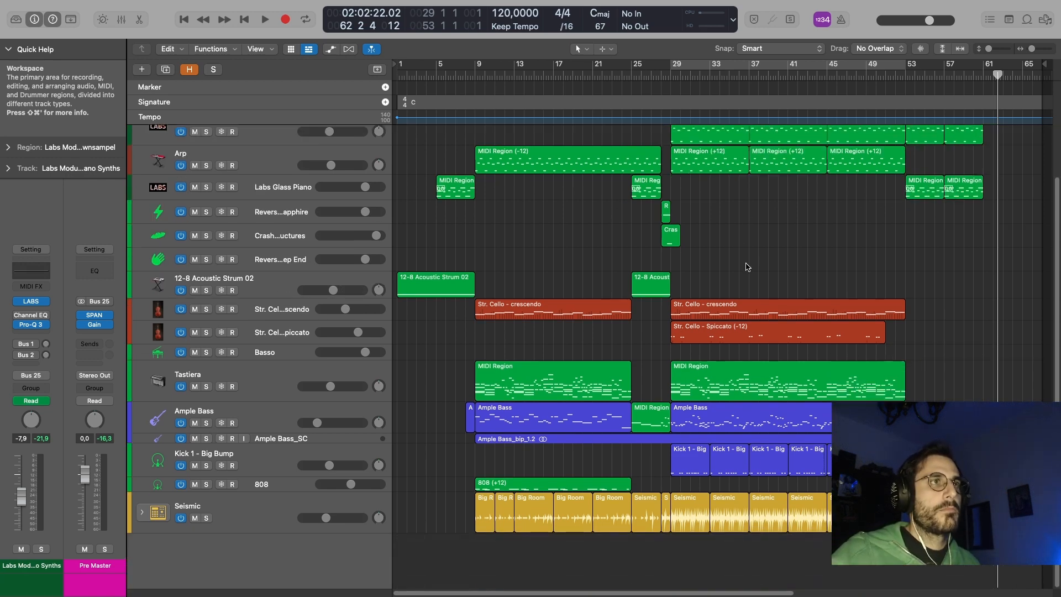
{"action": "scroll", "coordinate": [793, 359], "scroll_direction": "up", "scroll_amount": 2}
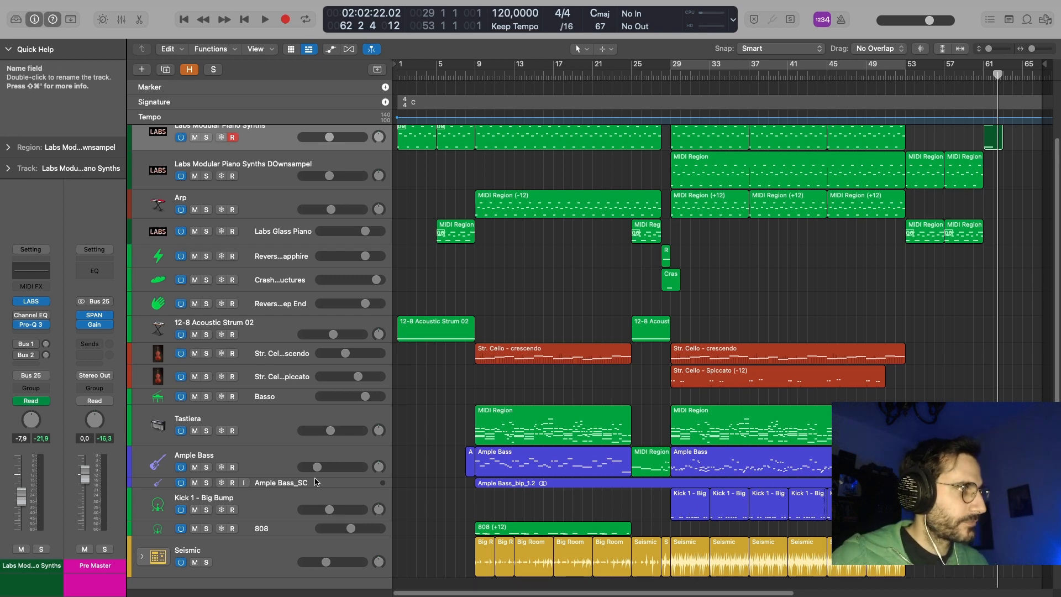
{"action": "left_click", "coordinate": [346, 485]}
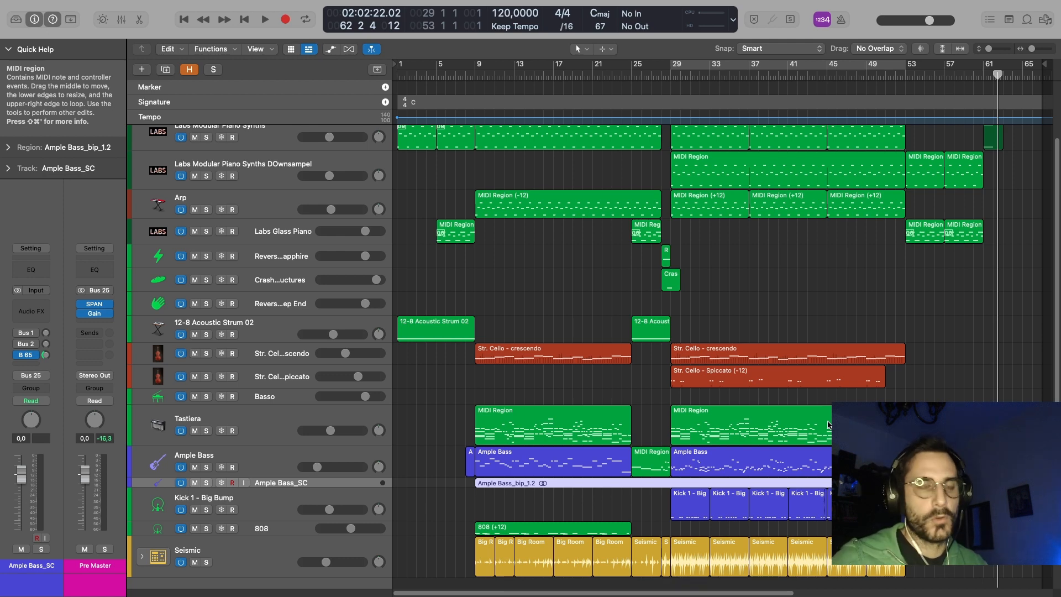
{"action": "scroll", "coordinate": [542, 287], "scroll_direction": "up", "scroll_amount": 1}
{"action": "left_click", "coordinate": [542, 286]}
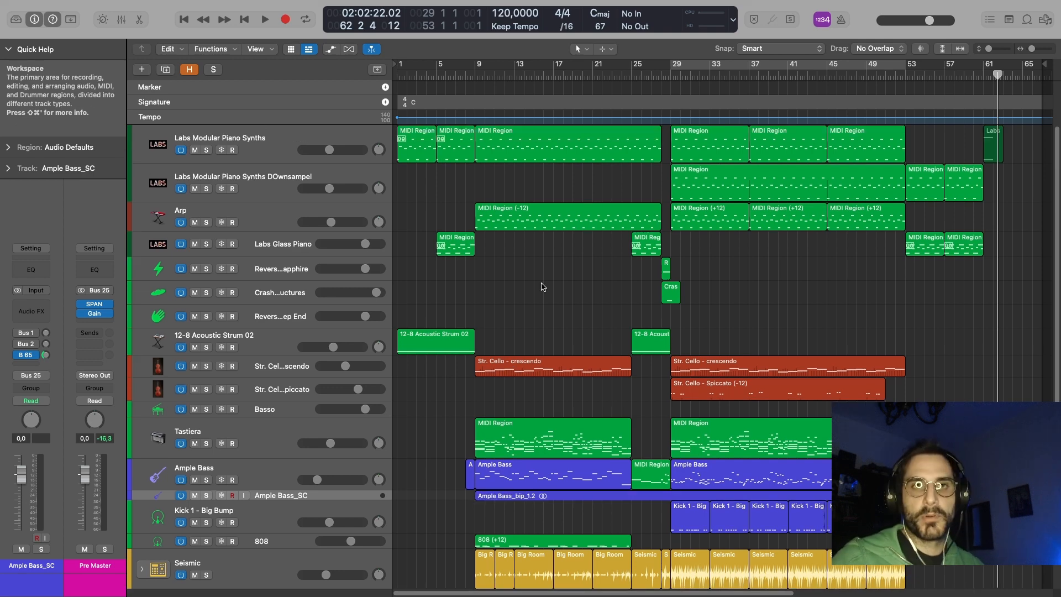
{"action": "scroll", "coordinate": [541, 287], "scroll_direction": "down", "scroll_amount": 4}
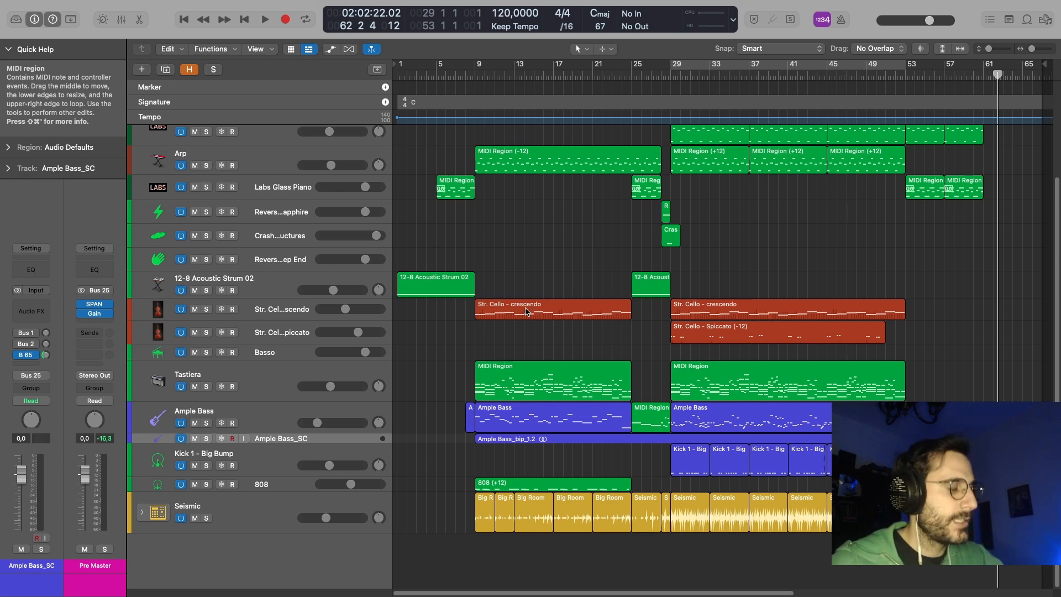
{"action": "mouse_move", "coordinate": [639, 3]}
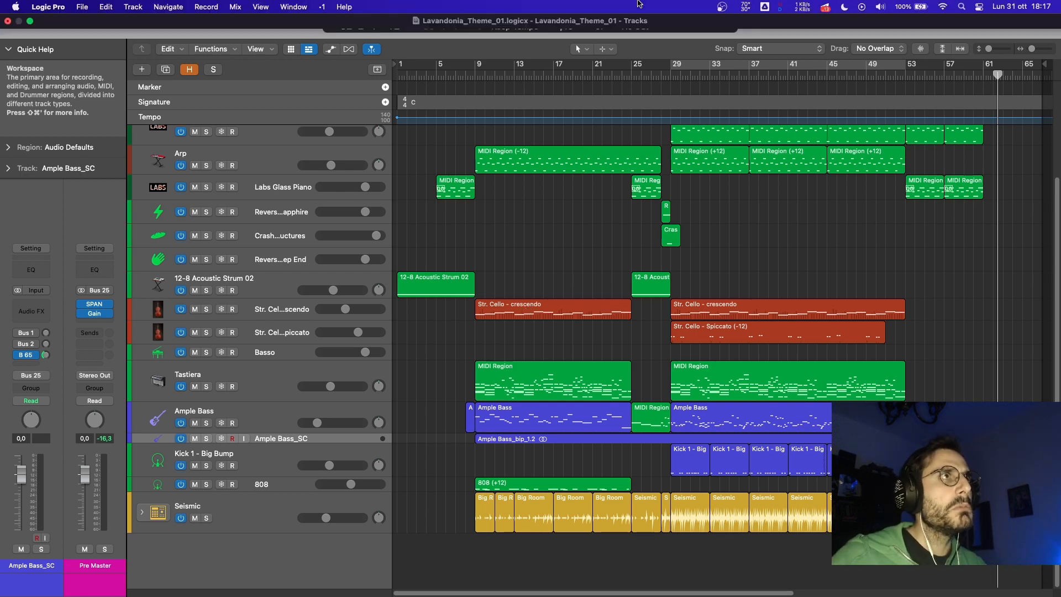
{"action": "scroll", "coordinate": [354, 381], "scroll_direction": "up", "scroll_amount": 4}
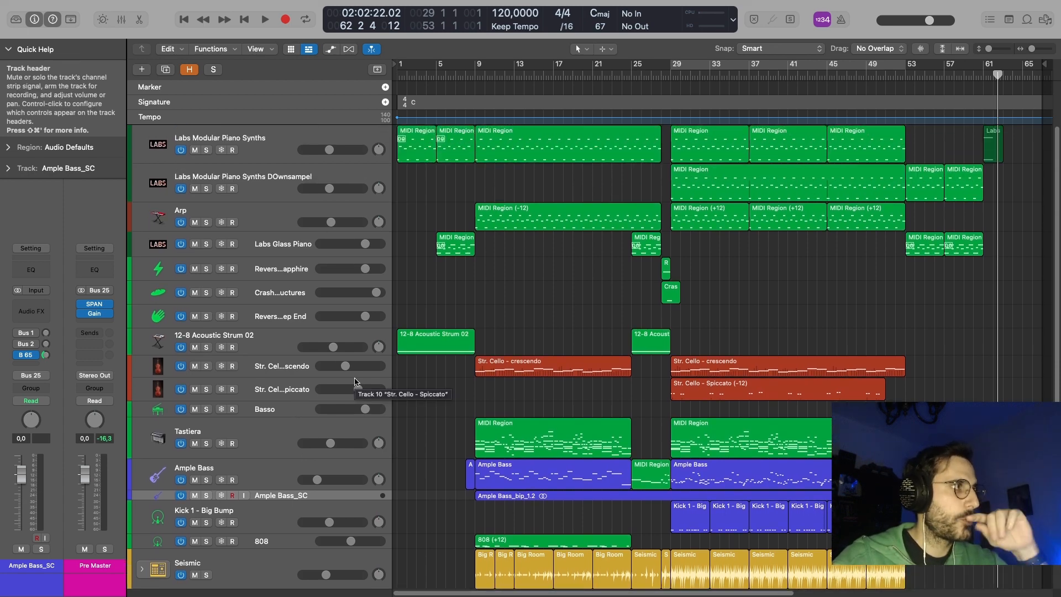
- Select the 12-8 Acoustic Strum 02, Basso and Ample Bass tracks in turn to view their channel strips
{"action": "left_click", "coordinate": [278, 351]}
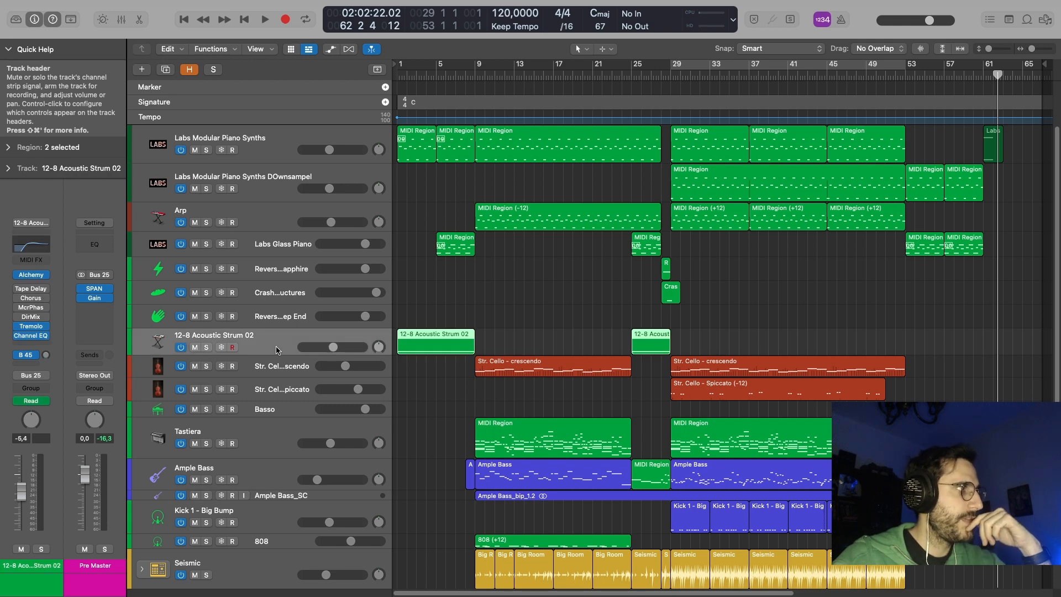
{"action": "left_click", "coordinate": [297, 410]}
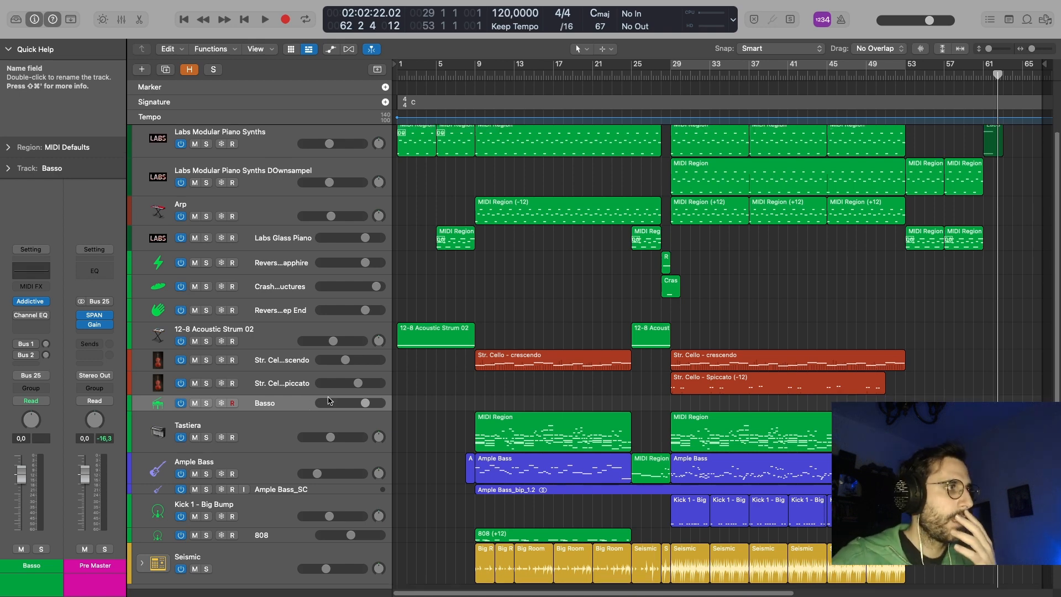
{"action": "scroll", "coordinate": [329, 399], "scroll_direction": "down", "scroll_amount": 2}
{"action": "left_click", "coordinate": [338, 425]}
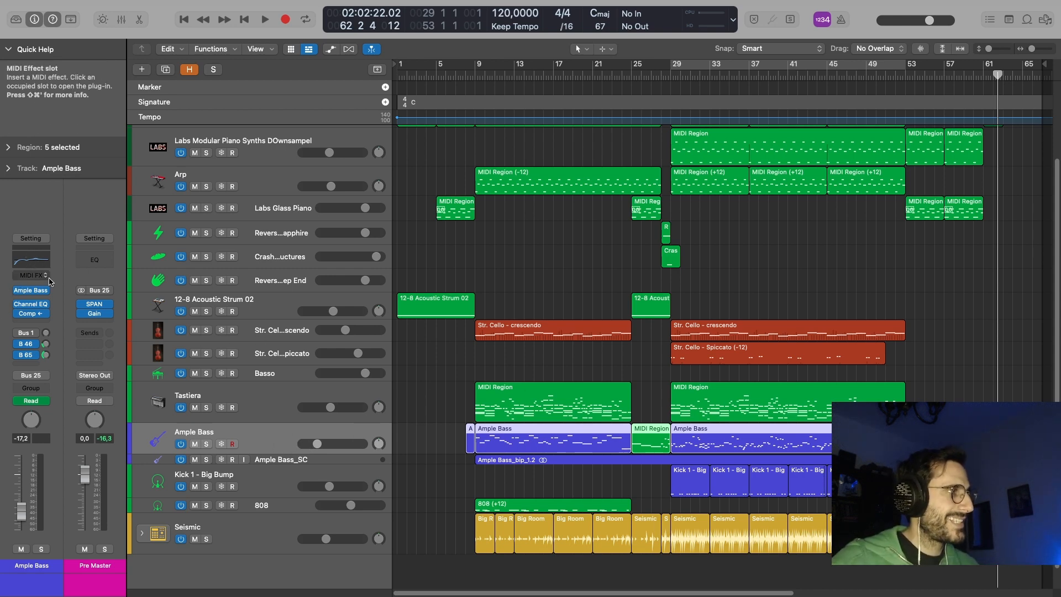
- View the channel strips of 12-8 Acoustic Strum 02, Labs Glass Piano and Arp, and clear the region selection
{"action": "scroll", "coordinate": [180, 326], "scroll_direction": "up", "scroll_amount": 2}
{"action": "left_click", "coordinate": [180, 326]}
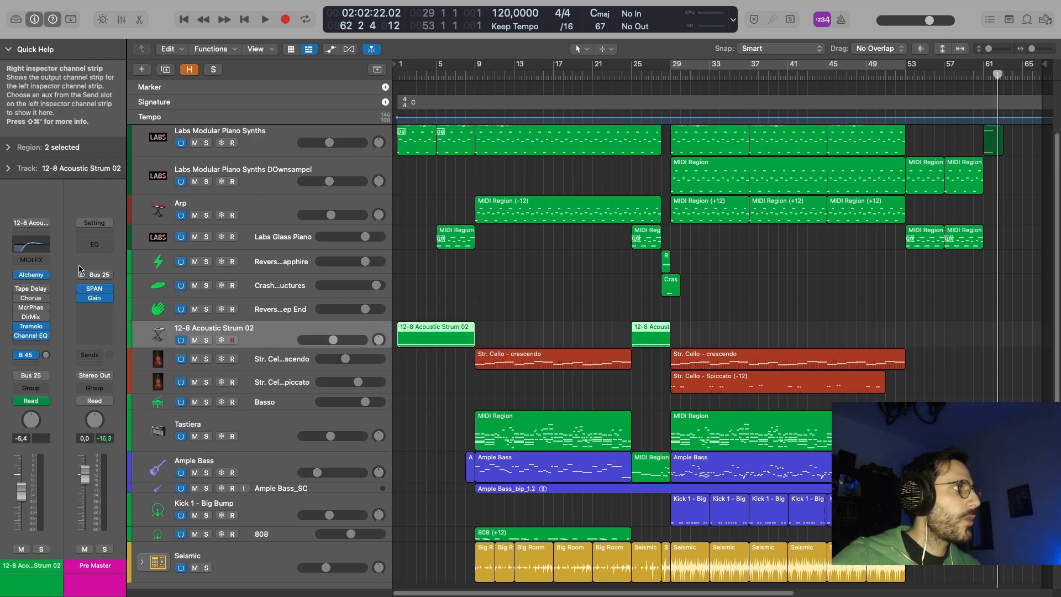
{"action": "left_click", "coordinate": [253, 243]}
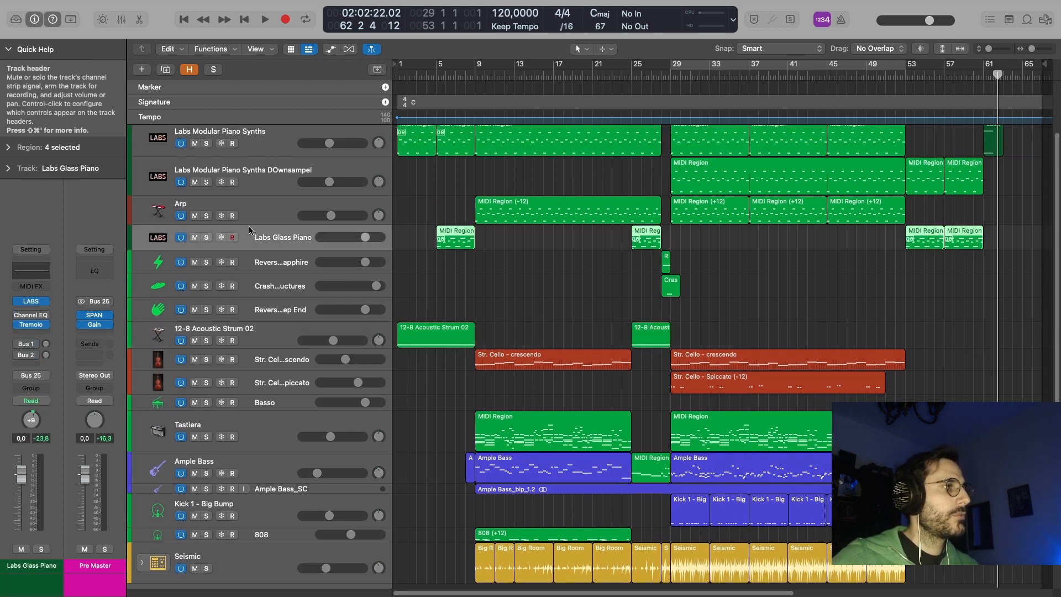
{"action": "left_click", "coordinate": [255, 220]}
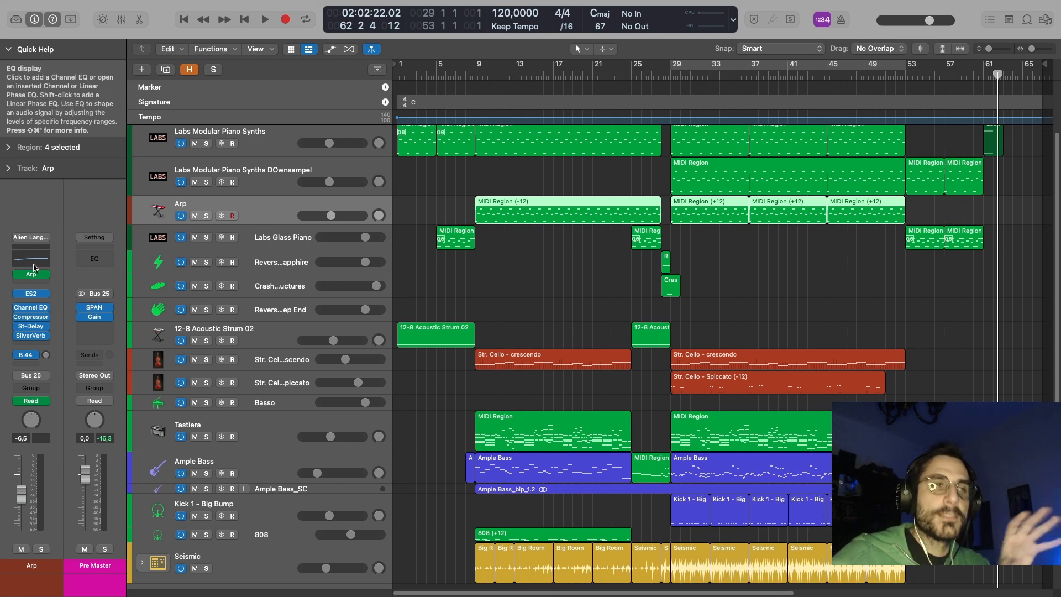
{"action": "left_click", "coordinate": [447, 418]}
- Show the Mixer below the arrangement and reduce its height so the upper tracks stay in view
{"action": "key", "text": "x"}
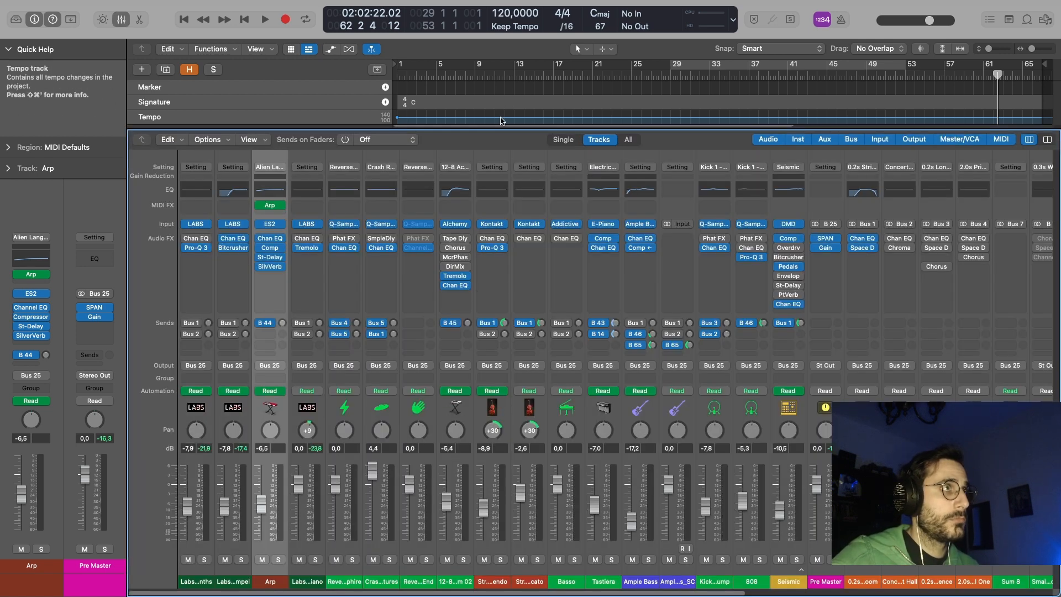
{"action": "left_click_drag", "start_coordinate": [496, 129], "coordinate": [491, 258]}
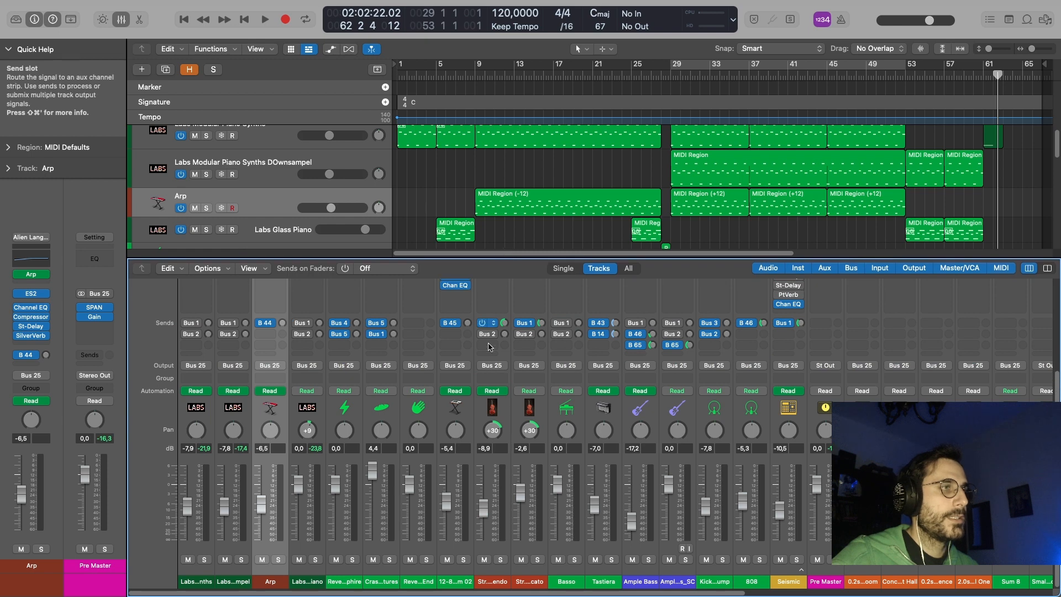
{"action": "scroll", "coordinate": [489, 347], "scroll_direction": "up", "scroll_amount": 5}
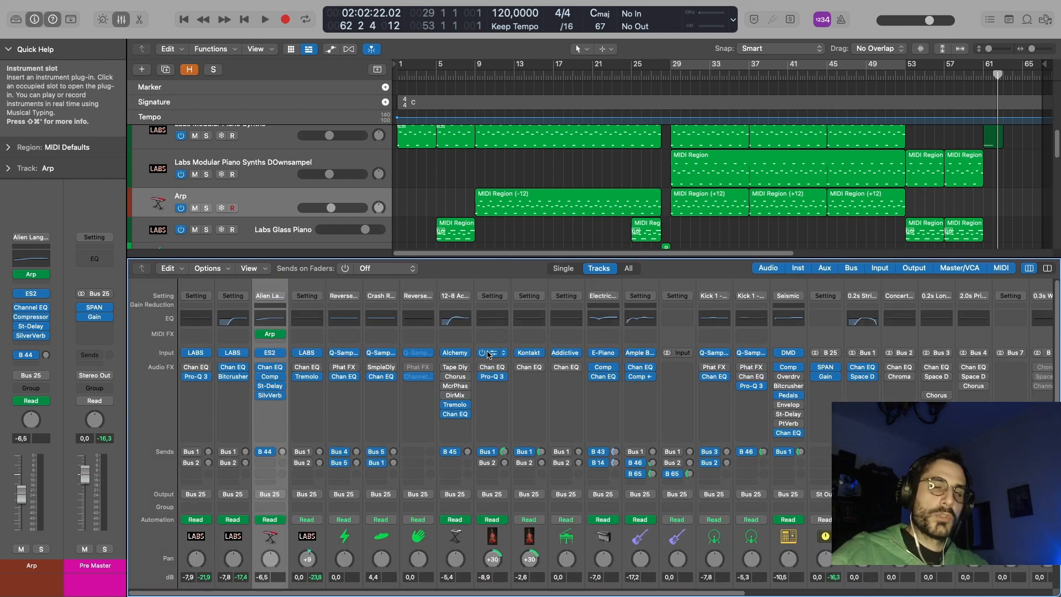
- Examine the inserts, sends, outputs and faders of the instrument and aux channels across the Mixer
{"action": "scroll", "coordinate": [489, 354], "scroll_direction": "right", "scroll_amount": 8}
{"action": "scroll", "coordinate": [489, 354], "scroll_direction": "right", "scroll_amount": 5}
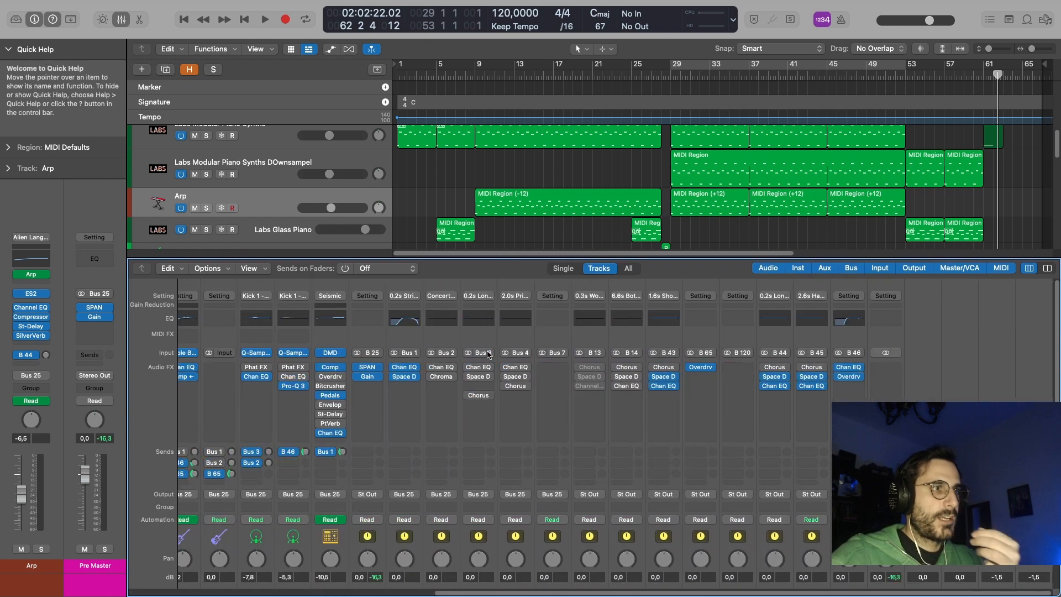
{"action": "scroll", "coordinate": [488, 355], "scroll_direction": "down", "scroll_amount": 5}
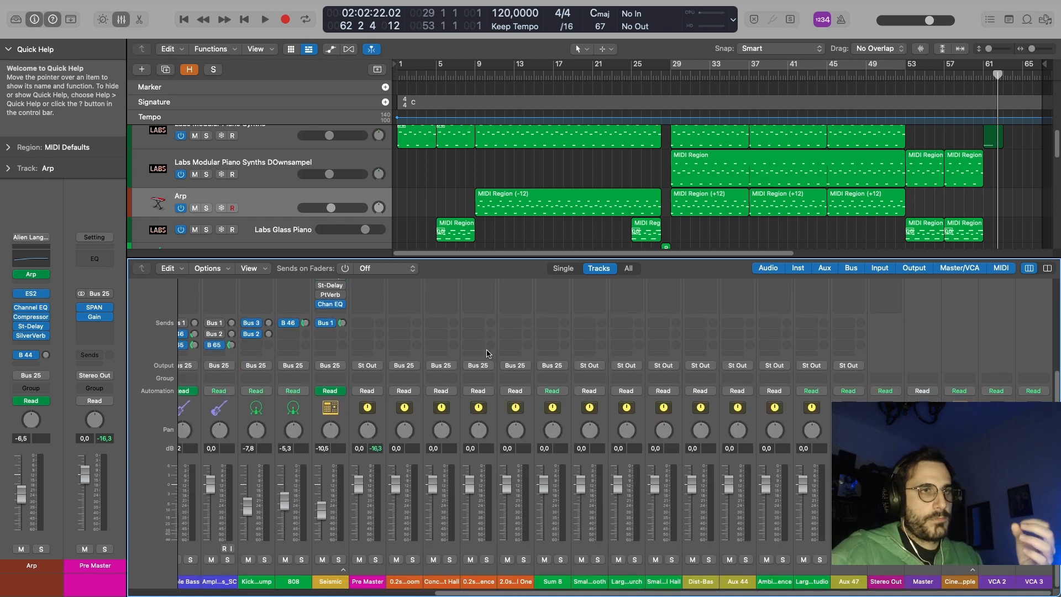
{"action": "scroll", "coordinate": [489, 354], "scroll_direction": "up", "scroll_amount": 5}
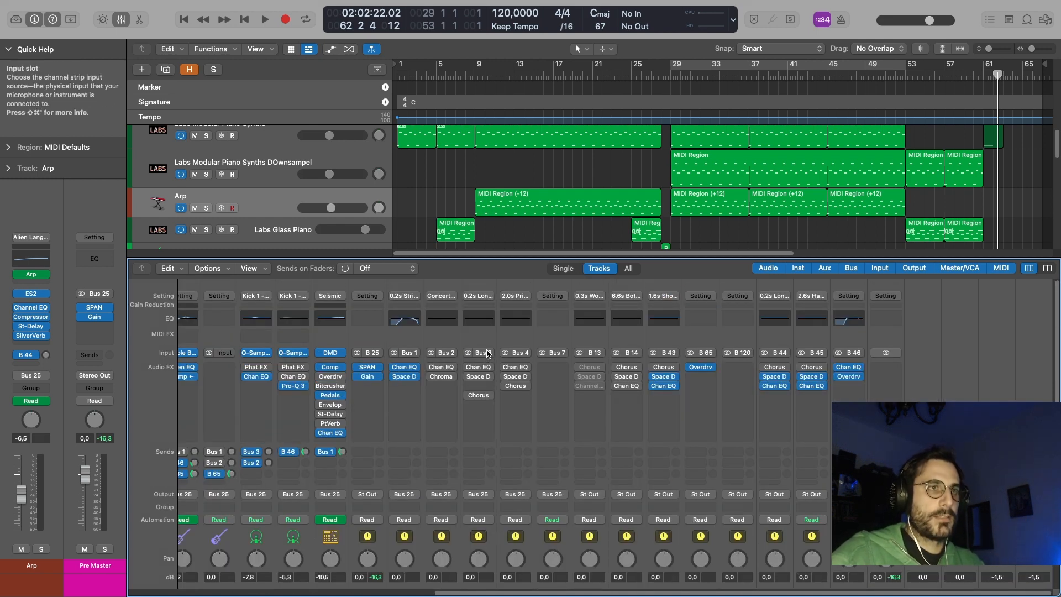
{"action": "scroll", "coordinate": [488, 354], "scroll_direction": "down", "scroll_amount": 5}
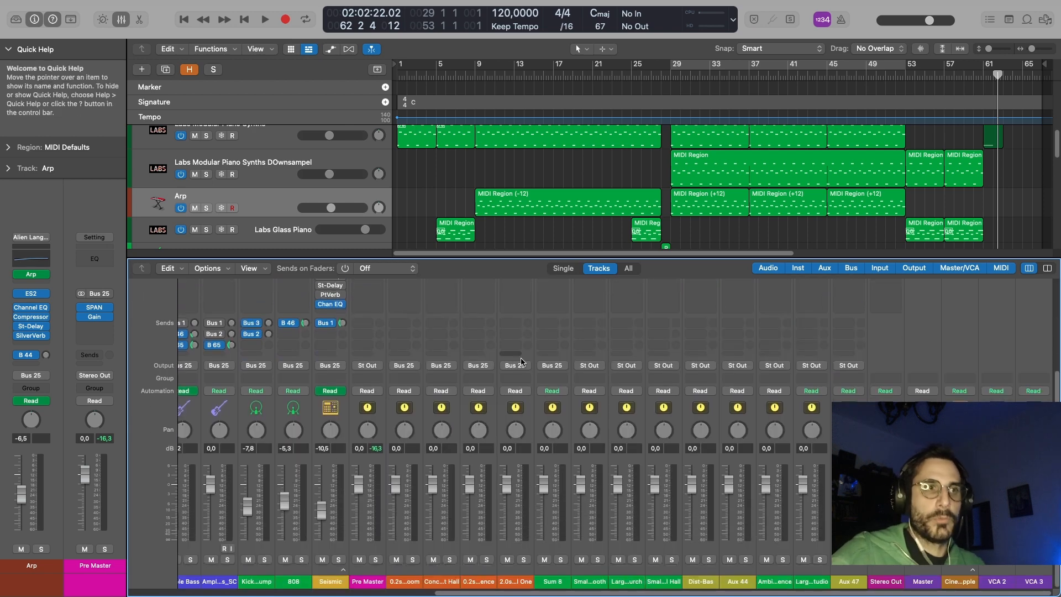
{"action": "scroll", "coordinate": [763, 409], "scroll_direction": "up", "scroll_amount": 5}
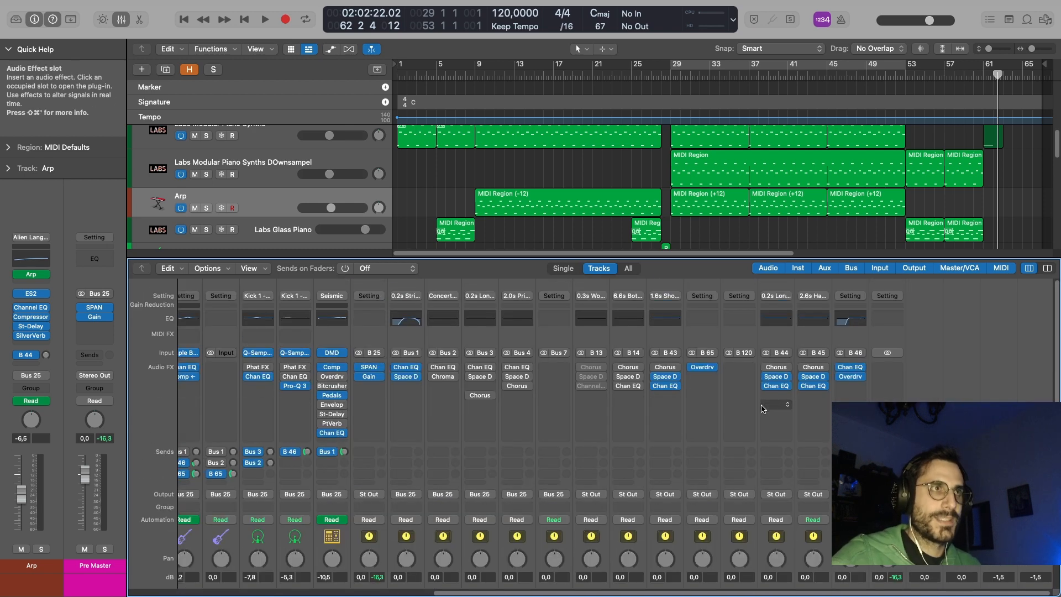
{"action": "scroll", "coordinate": [762, 409], "scroll_direction": "left", "scroll_amount": 10}
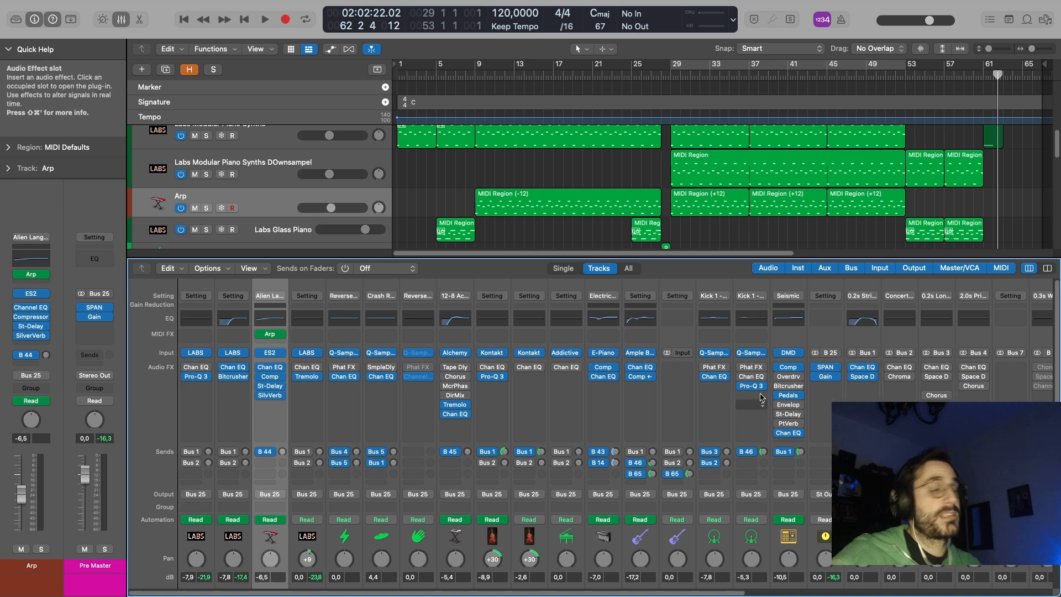
{"action": "scroll", "coordinate": [761, 387], "scroll_direction": "right", "scroll_amount": 10}
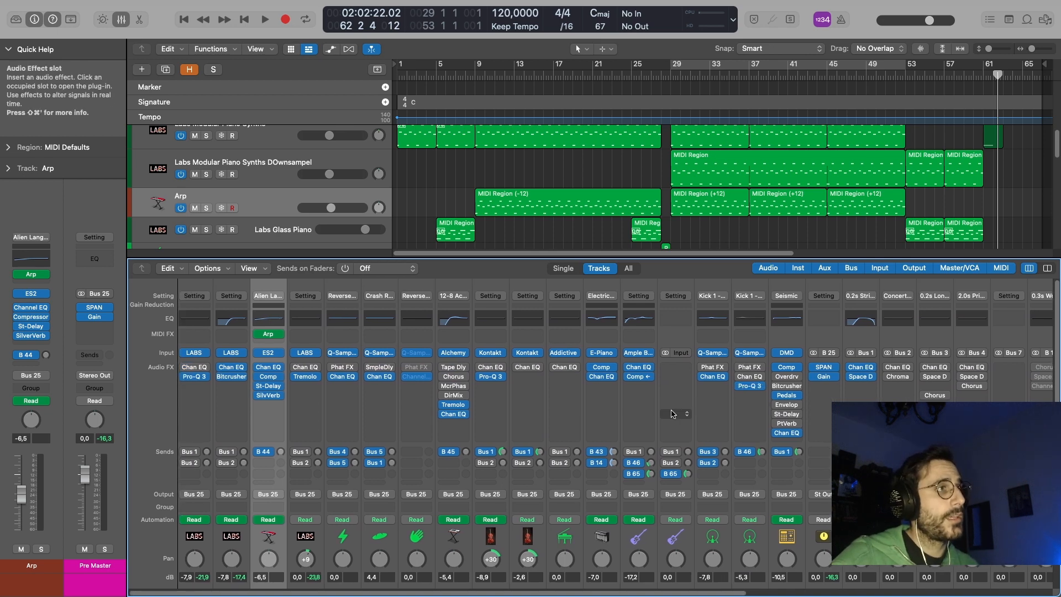
{"action": "scroll", "coordinate": [657, 411], "scroll_direction": "down", "scroll_amount": 5}
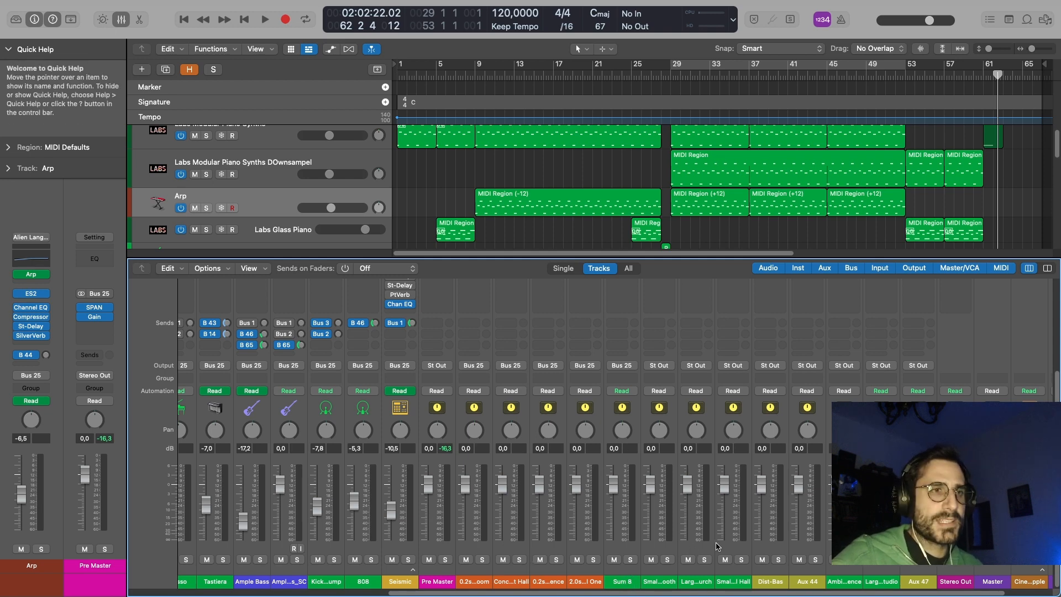
{"action": "scroll", "coordinate": [717, 545], "scroll_direction": "up", "scroll_amount": 2}
{"action": "scroll", "coordinate": [717, 545], "scroll_direction": "up", "scroll_amount": 4}
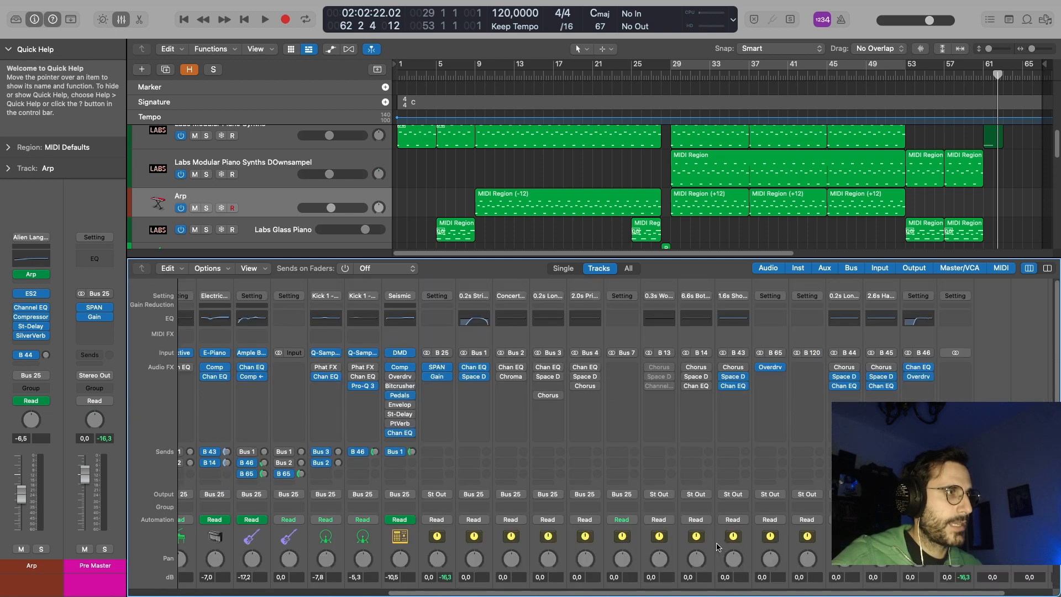
{"action": "scroll", "coordinate": [667, 540], "scroll_direction": "down", "scroll_amount": 5}
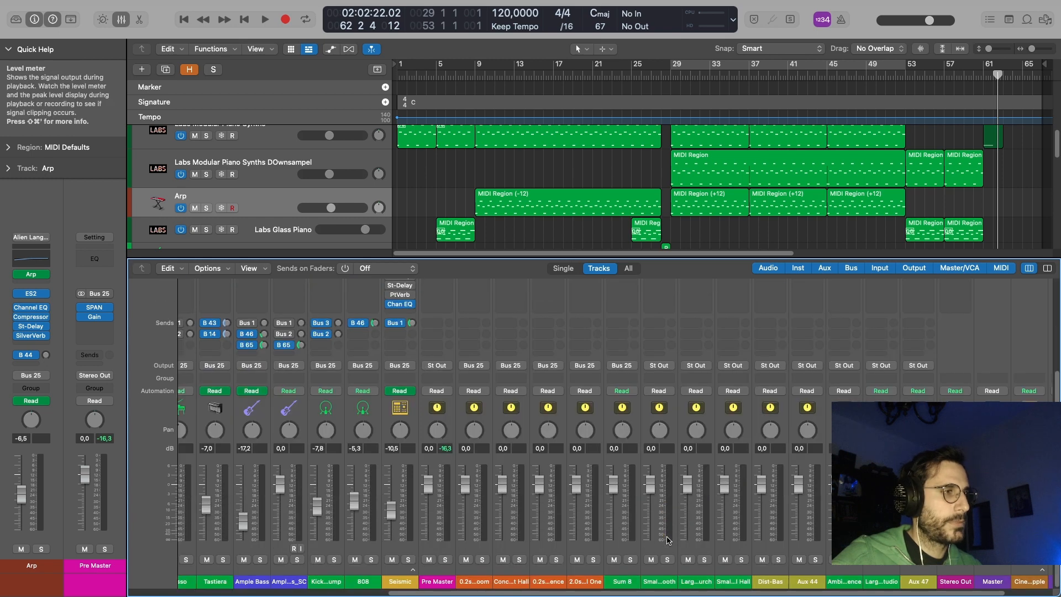
{"action": "scroll", "coordinate": [667, 540], "scroll_direction": "left", "scroll_amount": 10}
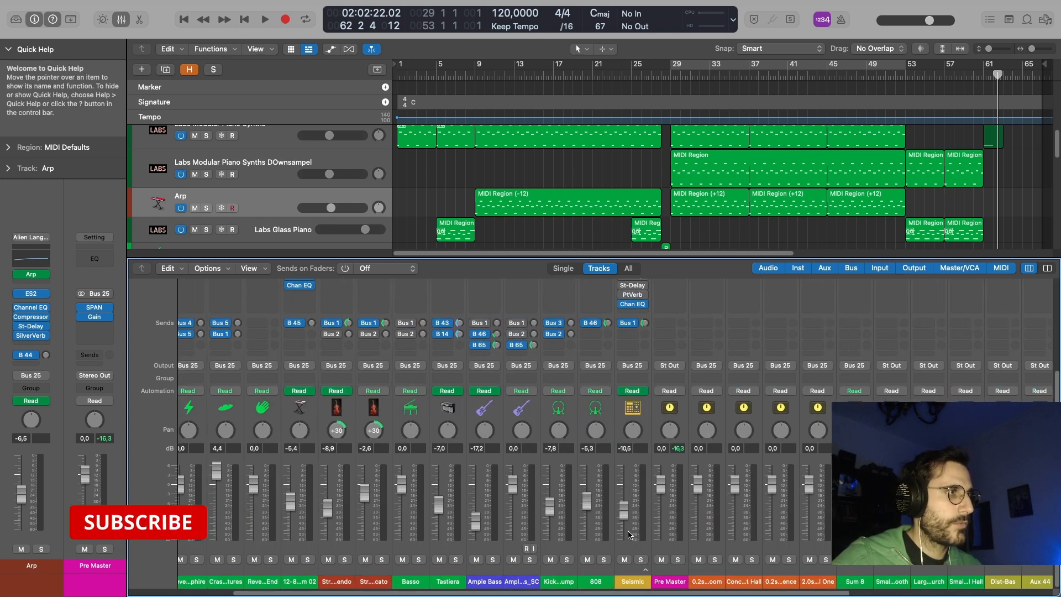
{"action": "scroll", "coordinate": [629, 534], "scroll_direction": "right", "scroll_amount": 12}
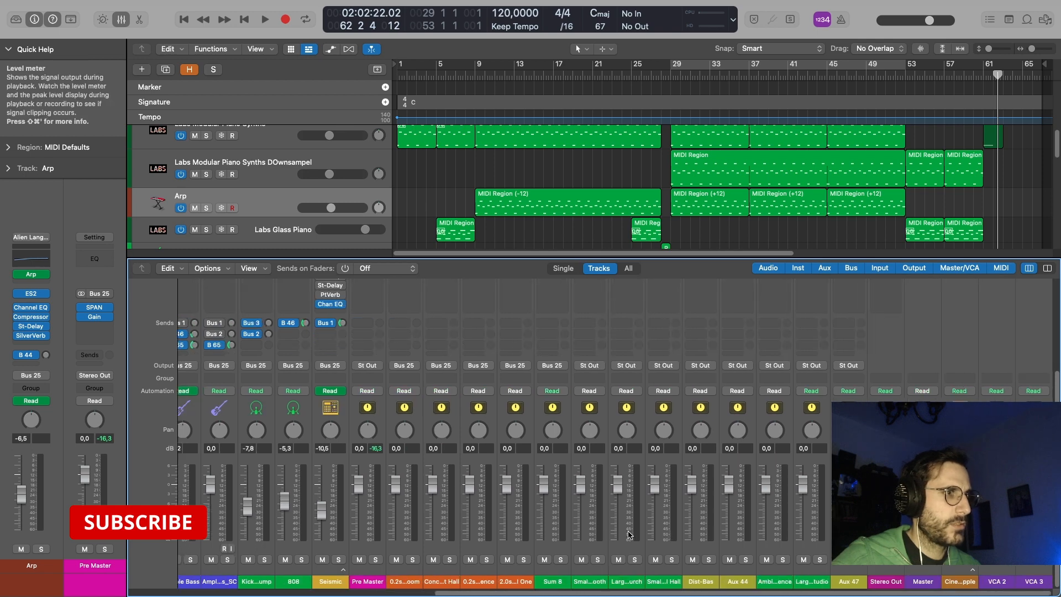
{"action": "scroll", "coordinate": [590, 522], "scroll_direction": "up", "scroll_amount": 5}
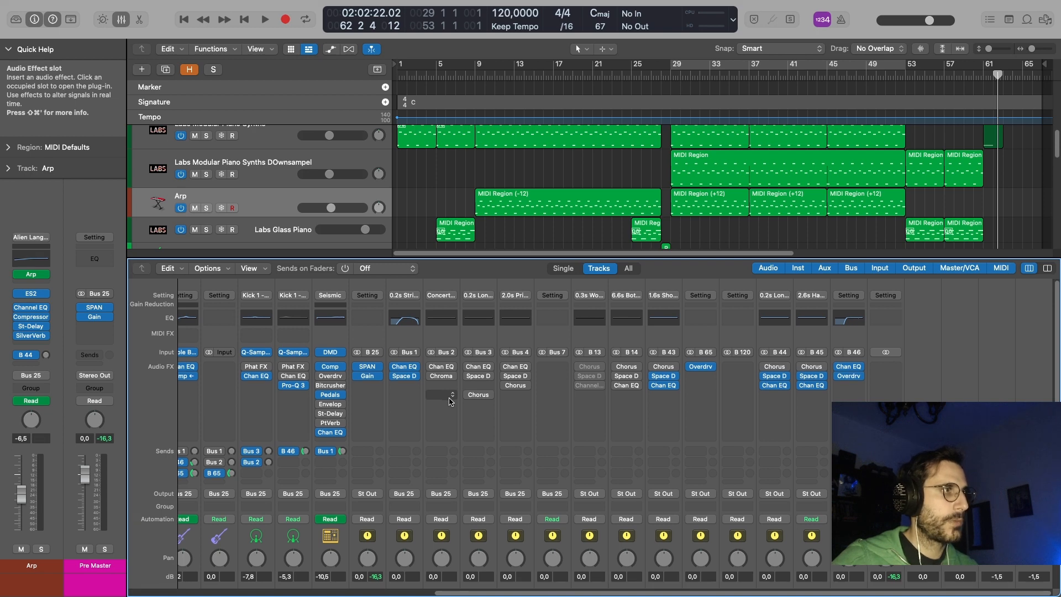
- View the Channel EQ and Space Designer of the 0.2s Strings Room aux side by side, and close both plug-in windows
{"action": "left_click", "coordinate": [406, 368]}
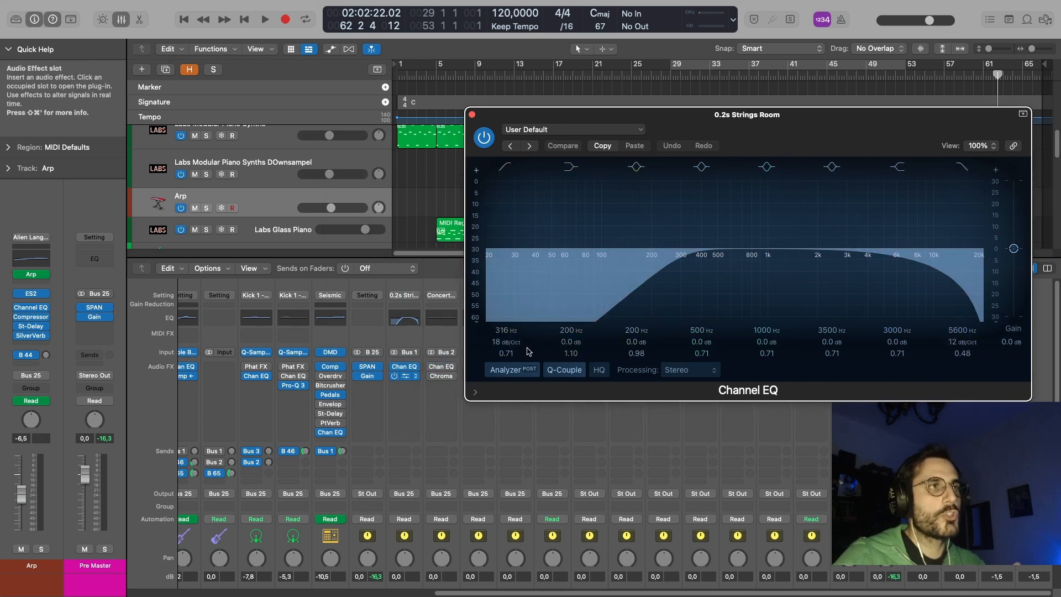
{"action": "left_click_drag", "start_coordinate": [587, 145], "coordinate": [287, 121]}
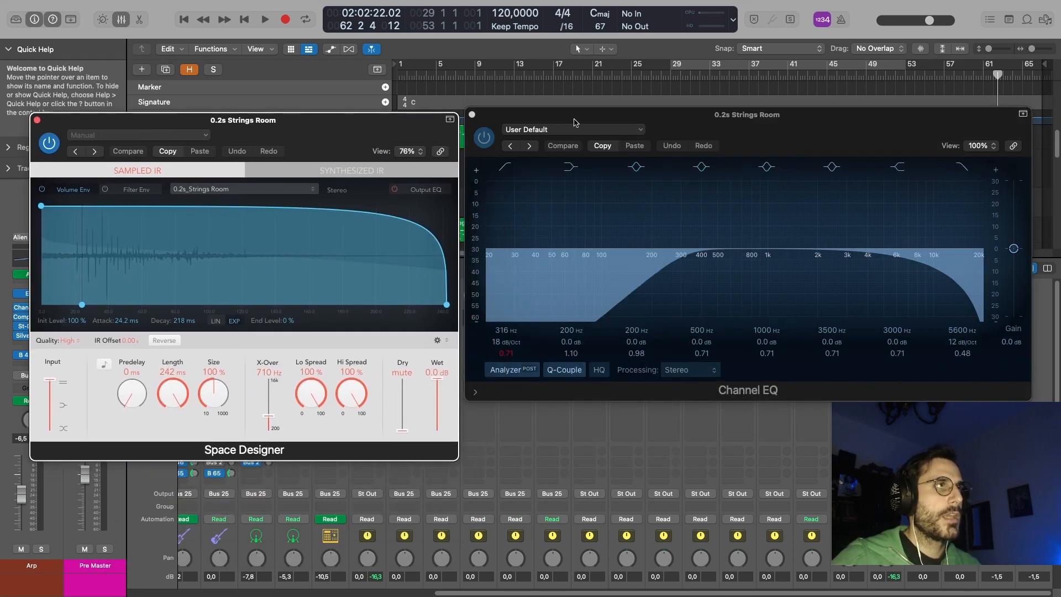
{"action": "left_click_drag", "start_coordinate": [573, 122], "coordinate": [574, 158]}
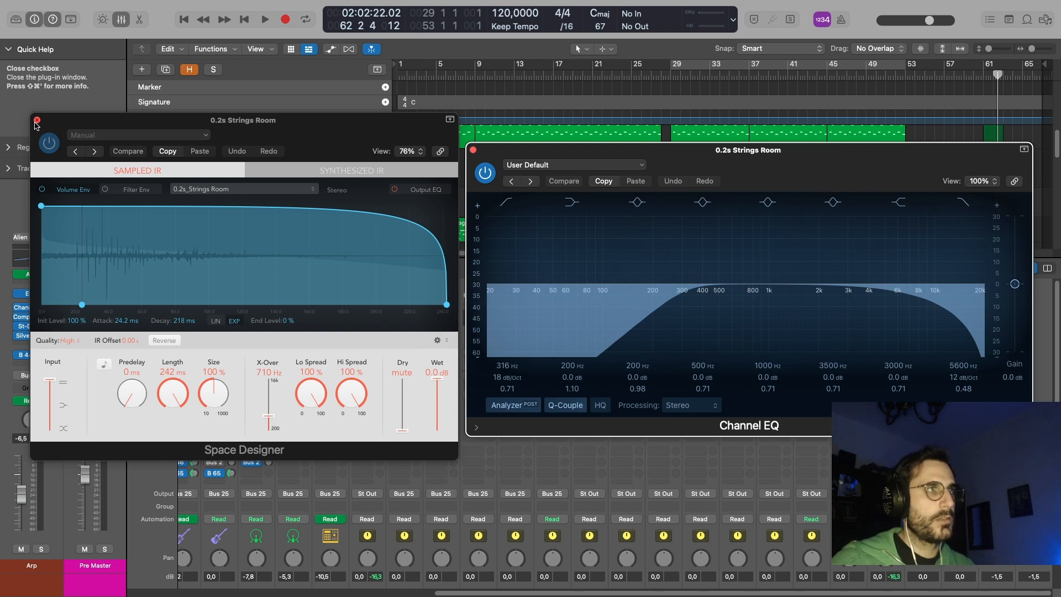
{"action": "left_click_drag", "start_coordinate": [51, 123], "coordinate": [50, 121]}
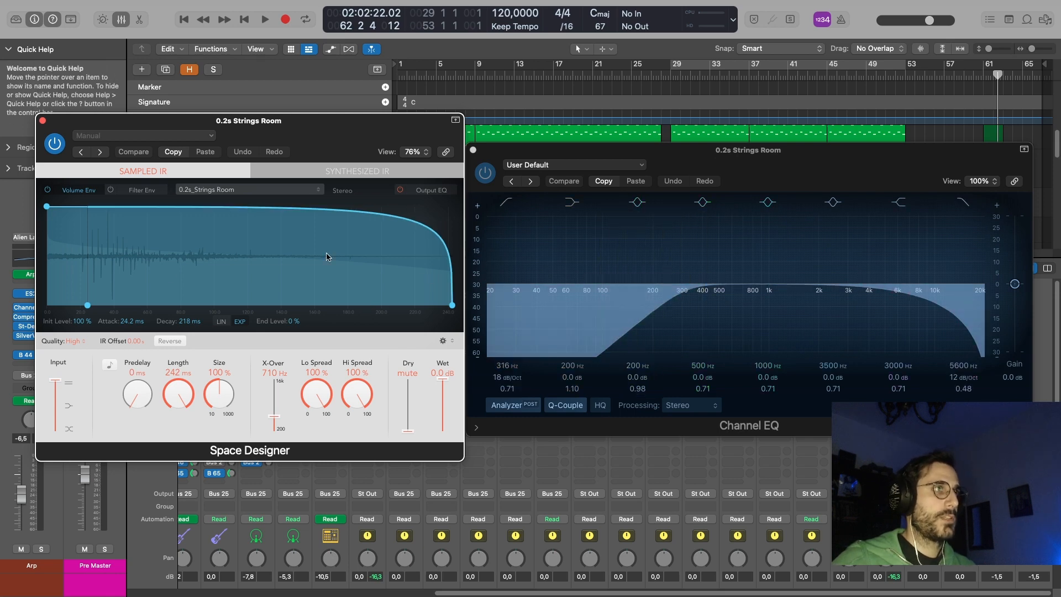
{"action": "left_click", "coordinate": [530, 150]}
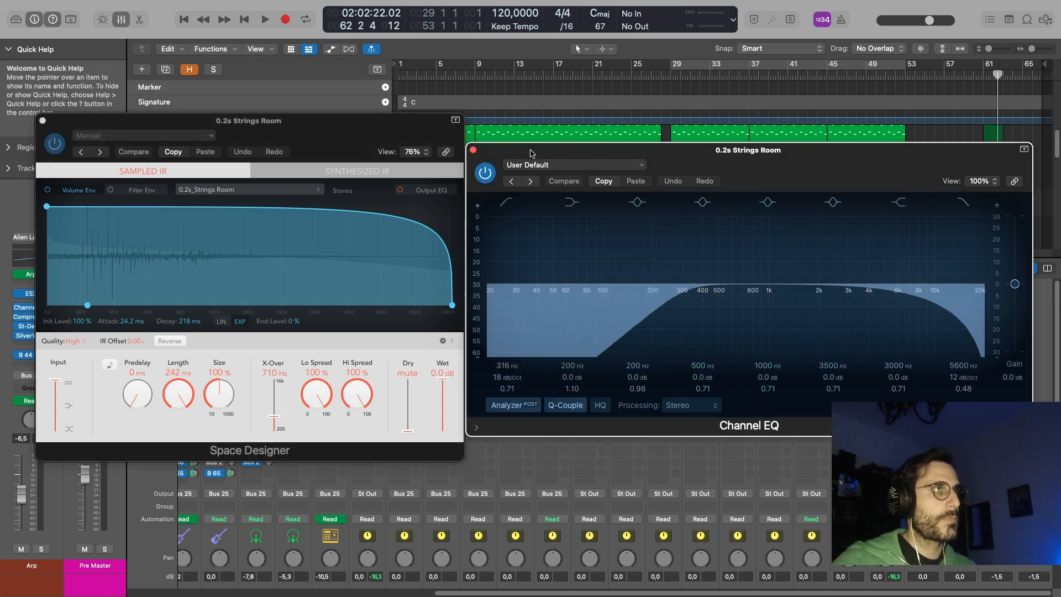
{"action": "left_click", "coordinate": [332, 133]}
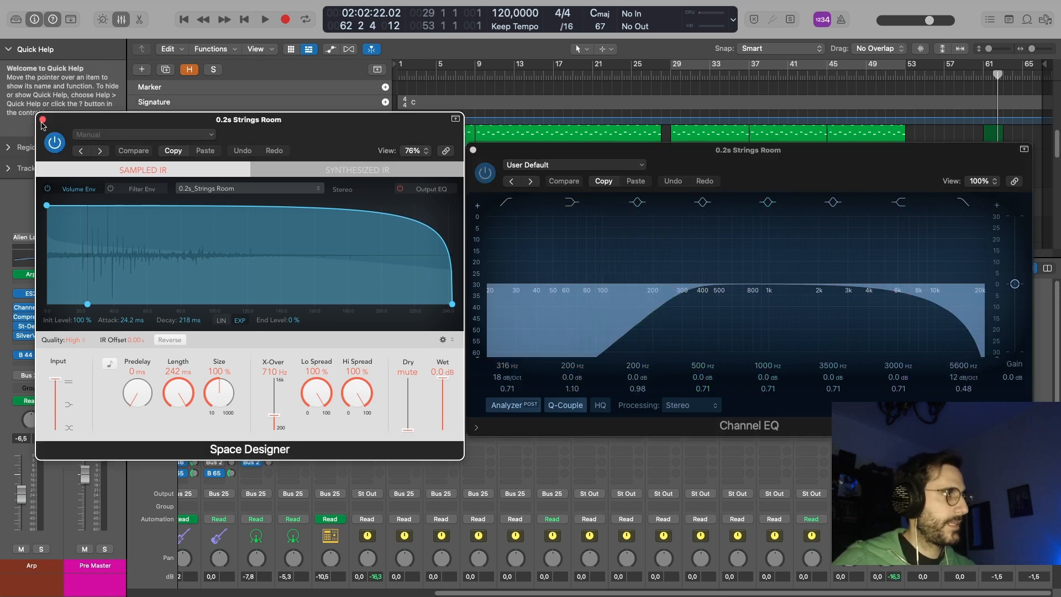
{"action": "left_click", "coordinate": [42, 121]}
{"action": "left_click", "coordinate": [473, 150]}
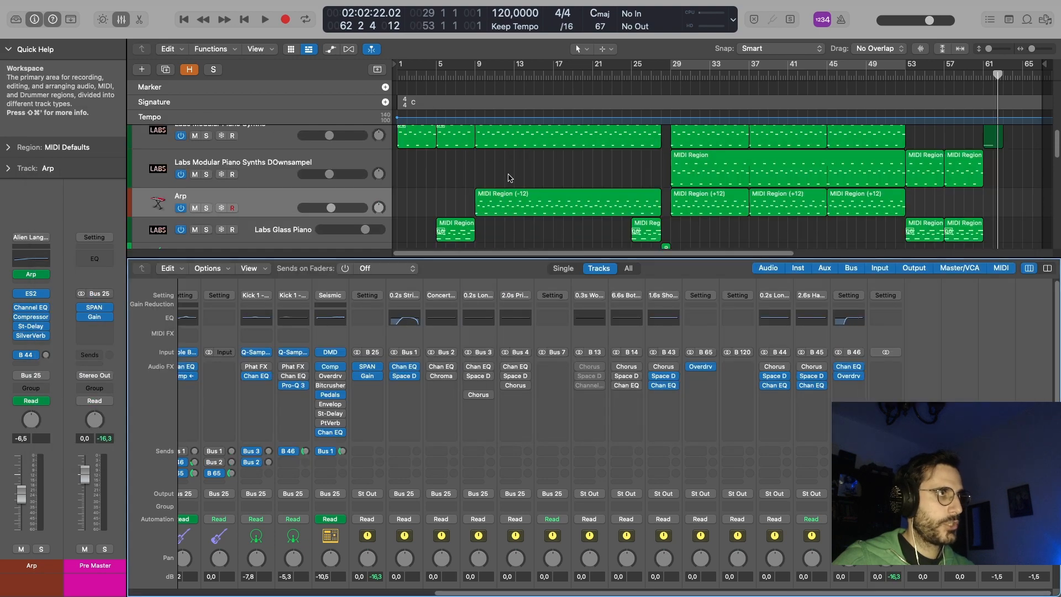
- Review which Mixer channels send to the reverb and effect buses, comparing the instrument strips with the aux strips
{"action": "scroll", "coordinate": [525, 383], "scroll_direction": "left", "scroll_amount": 5}
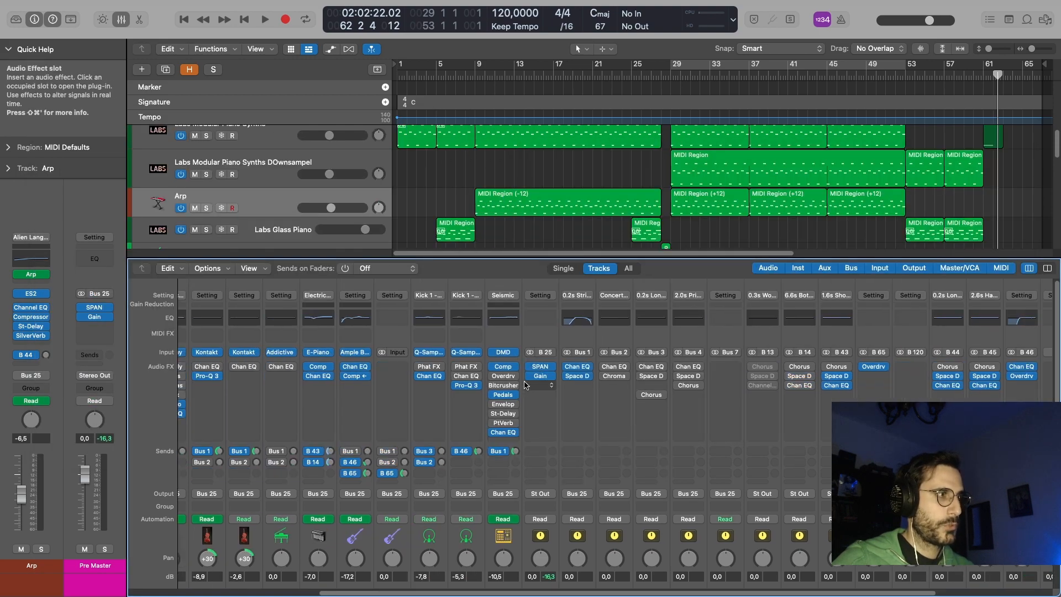
{"action": "scroll", "coordinate": [525, 383], "scroll_direction": "left", "scroll_amount": 2}
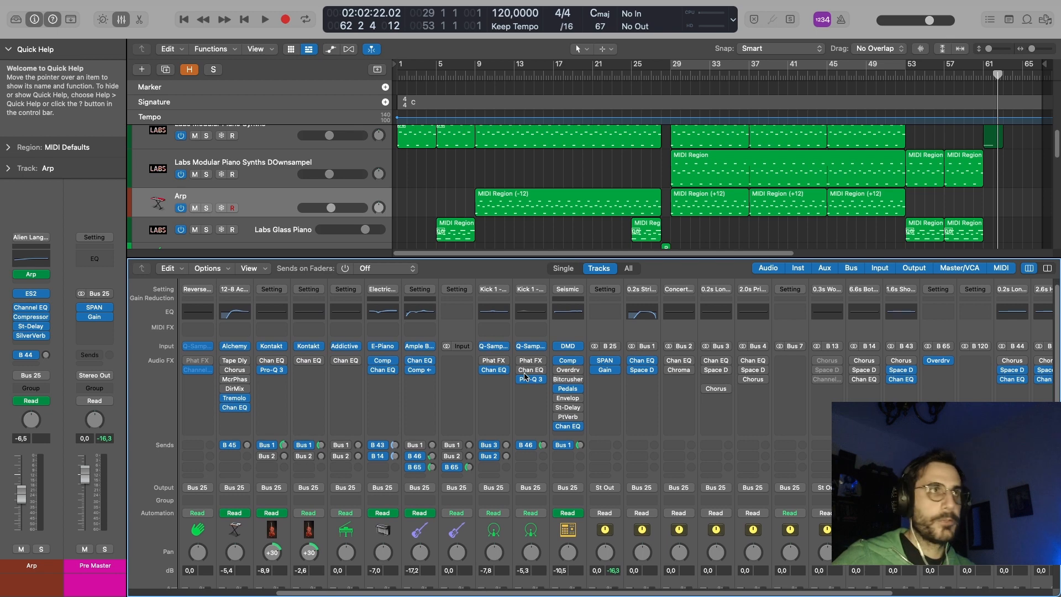
{"action": "scroll", "coordinate": [525, 378], "scroll_direction": "right", "scroll_amount": 6}
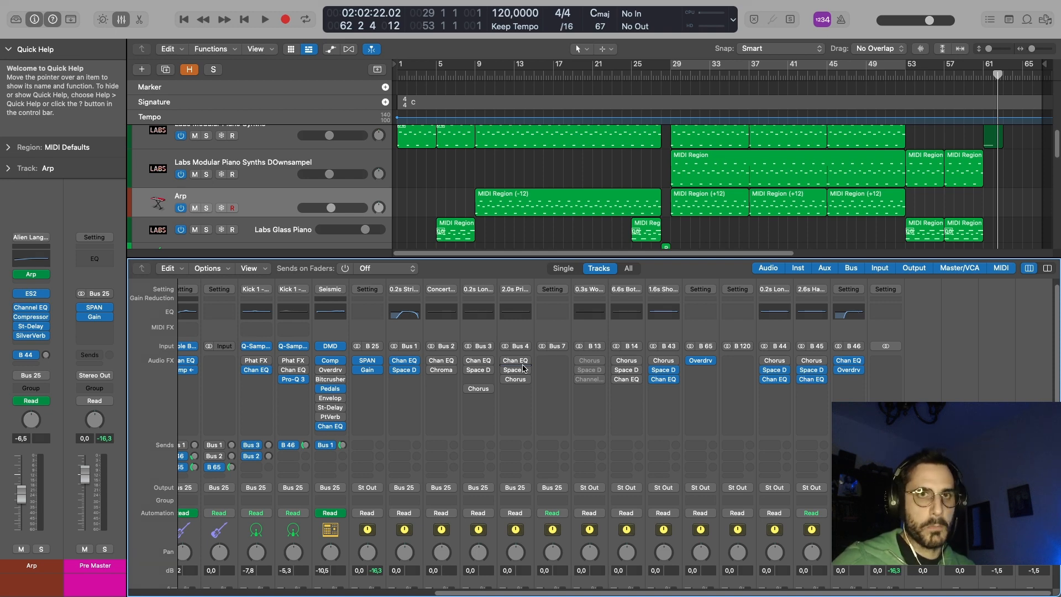
{"action": "scroll", "coordinate": [524, 368], "scroll_direction": "left", "scroll_amount": 4}
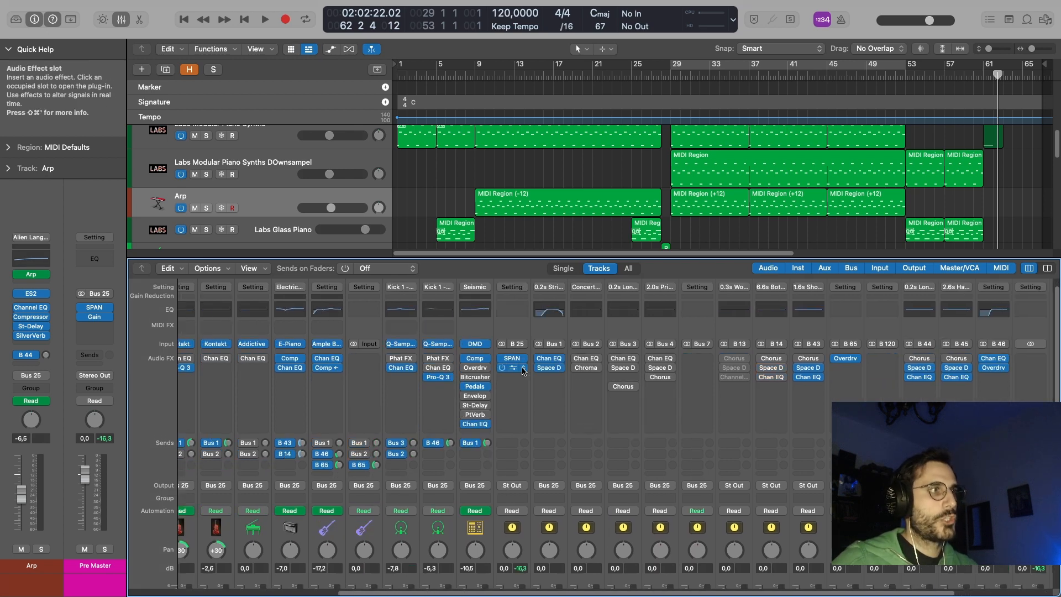
{"action": "scroll", "coordinate": [523, 369], "scroll_direction": "left", "scroll_amount": 4}
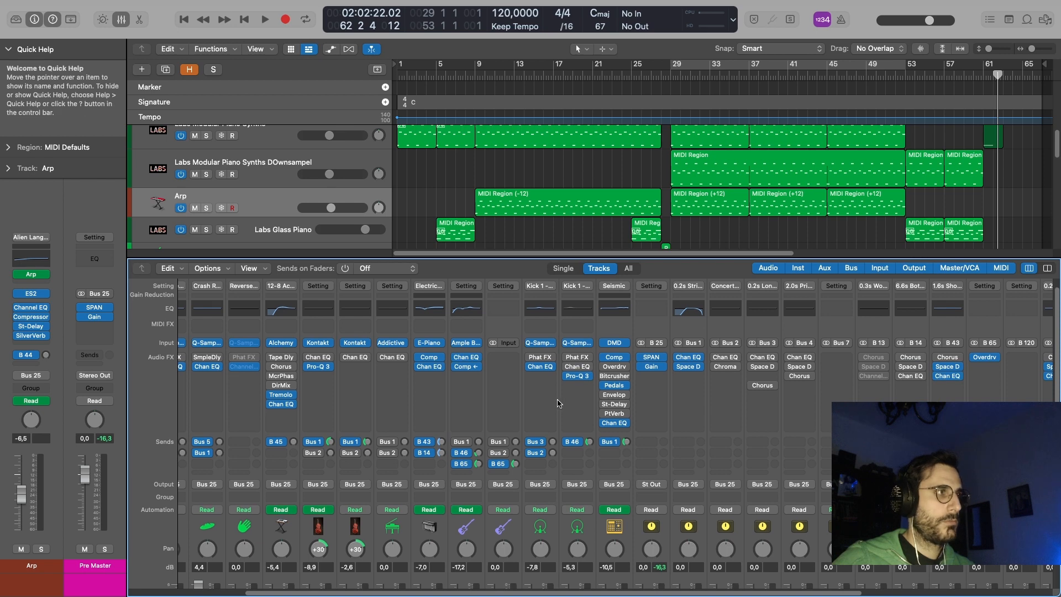
{"action": "scroll", "coordinate": [558, 404], "scroll_direction": "left", "scroll_amount": 1}
{"action": "scroll", "coordinate": [559, 404], "scroll_direction": "left", "scroll_amount": 2}
- Hide the Mixer and look over the full track arrangement
{"action": "key", "text": "x"}
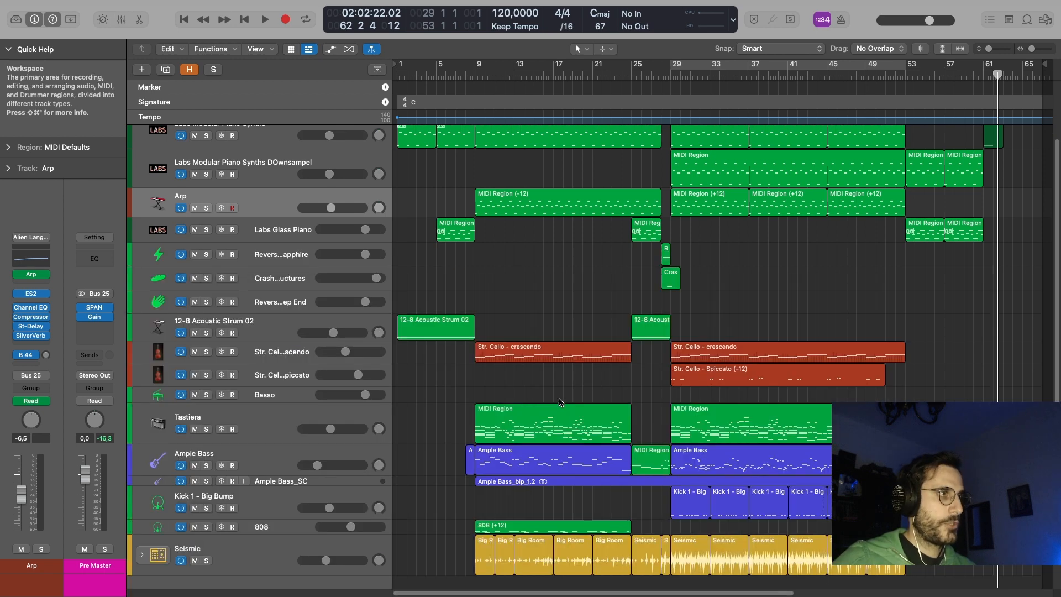
{"action": "scroll", "coordinate": [560, 401], "scroll_direction": "up", "scroll_amount": 2}
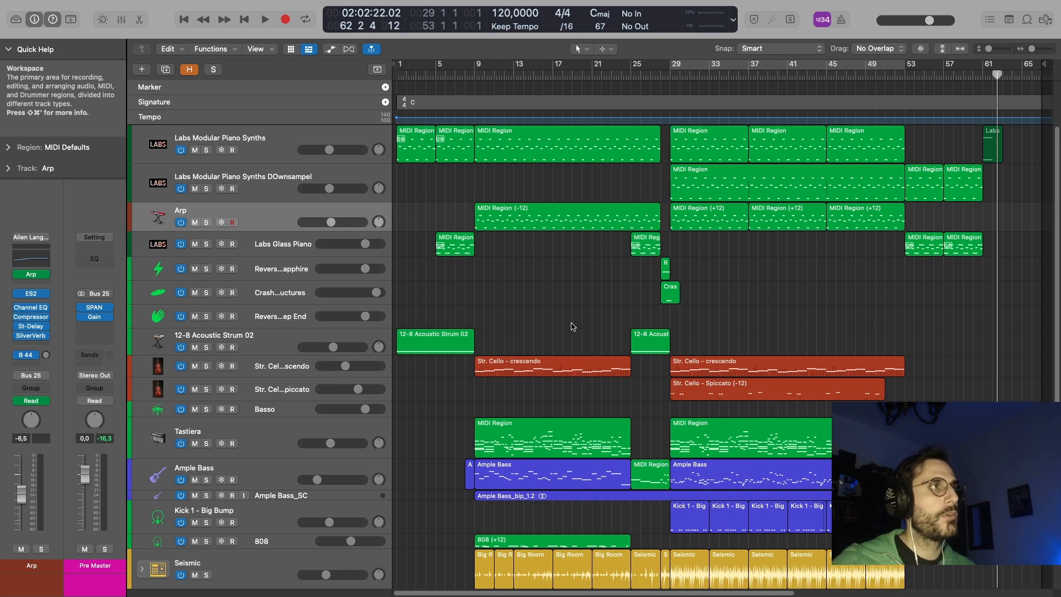
{"action": "scroll", "coordinate": [572, 326], "scroll_direction": "down", "scroll_amount": 5}
{"action": "scroll", "coordinate": [572, 326], "scroll_direction": "up", "scroll_amount": 5}
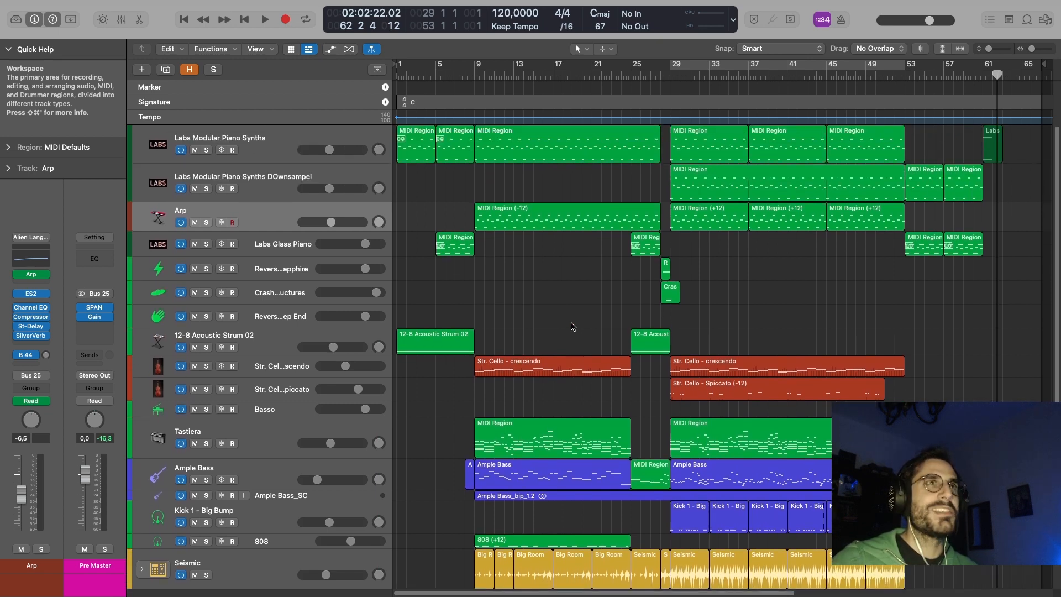